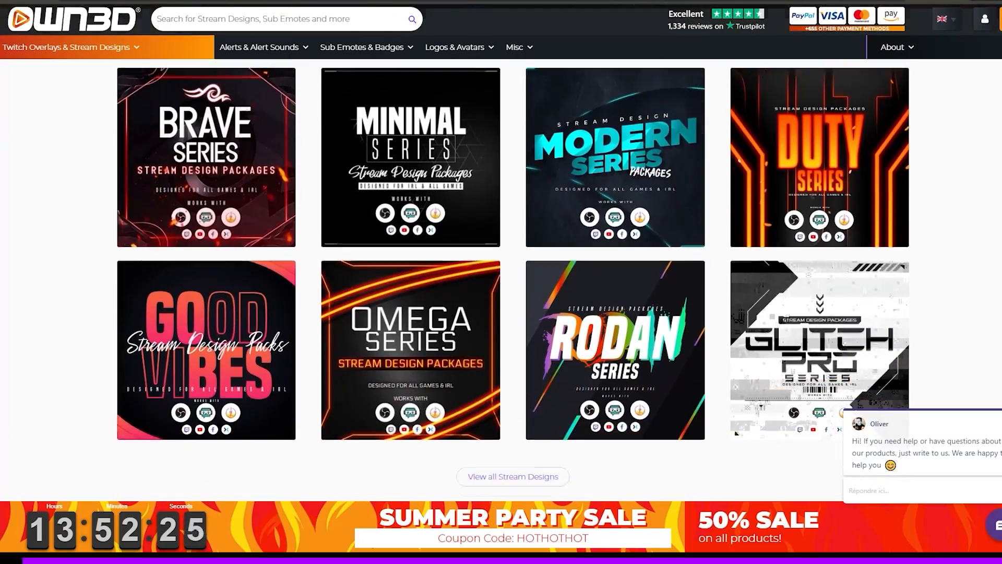
- Browse the OWN3D homepage and its catalogues of stream design packages, Twitch alerts and alert sound packages
scroll(736, 82, "down", 9)
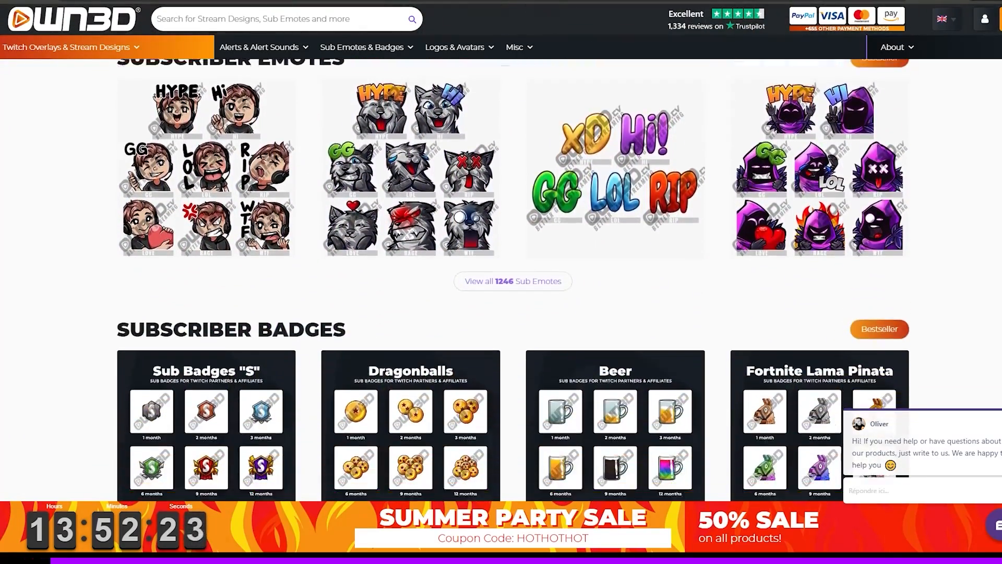
scroll(736, 82, "down", 9)
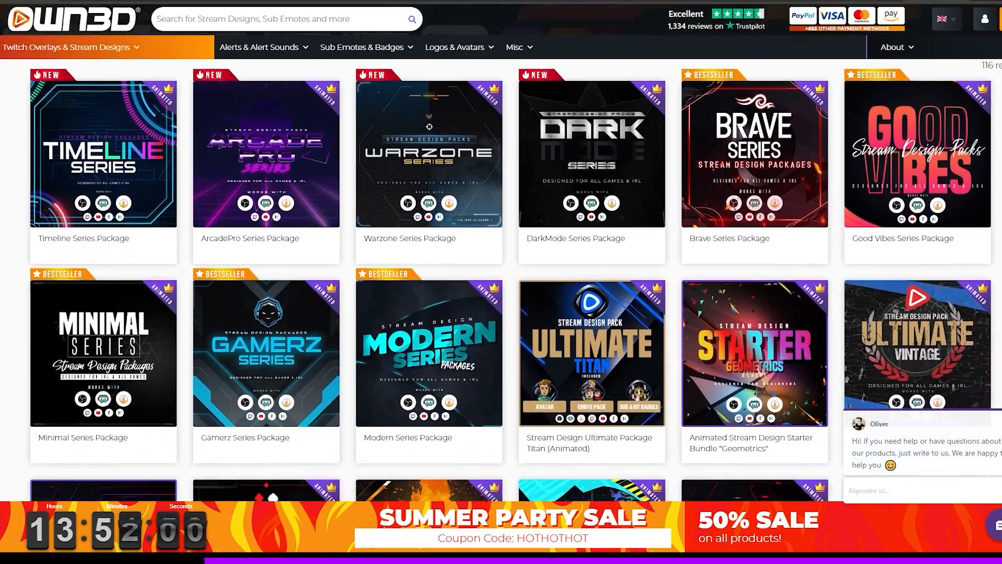
scroll(501, 282, "down", 2)
scroll(501, 282, "down", 5)
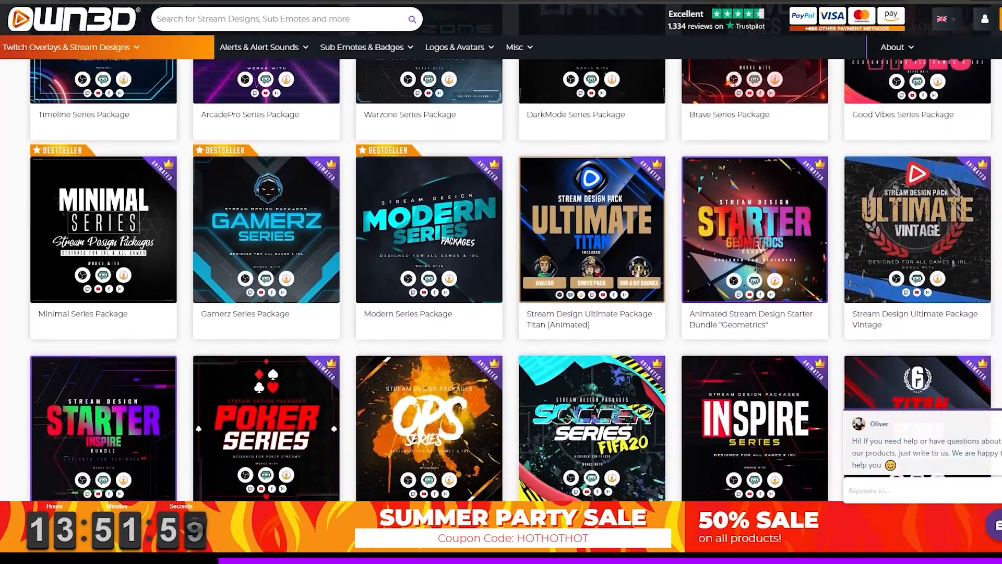
scroll(501, 282, "down", 3)
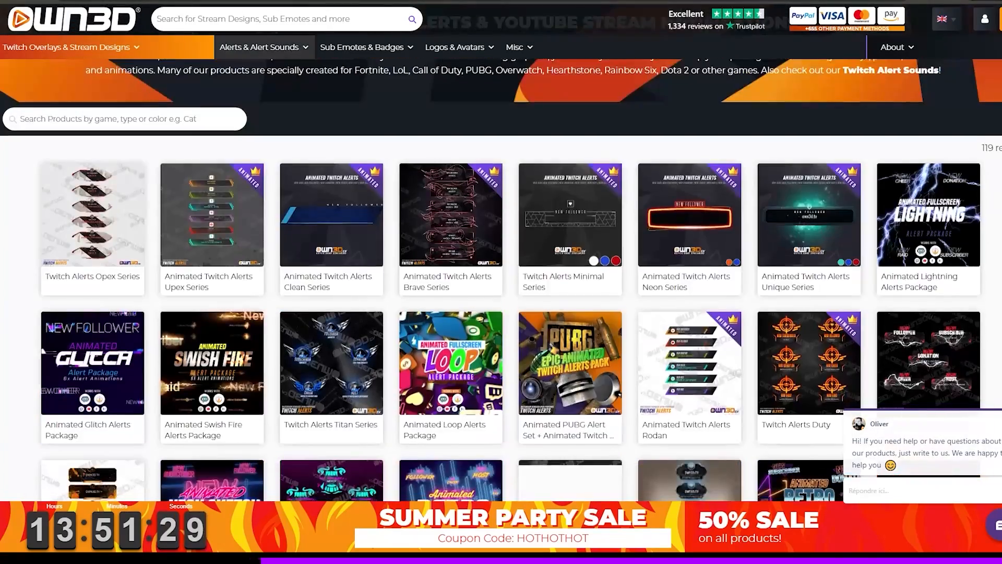
scroll(501, 282, "down", 1)
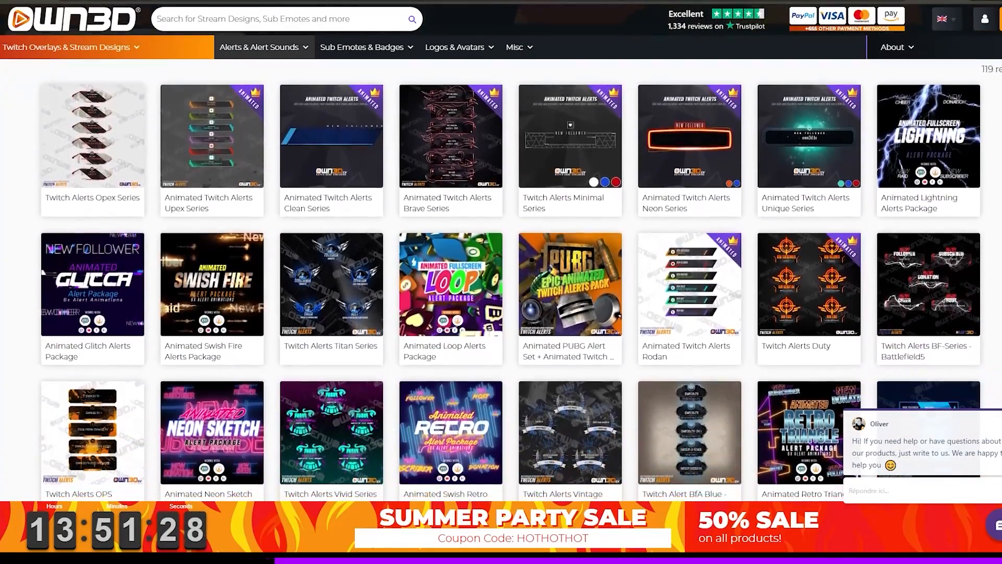
scroll(501, 282, "down", 3)
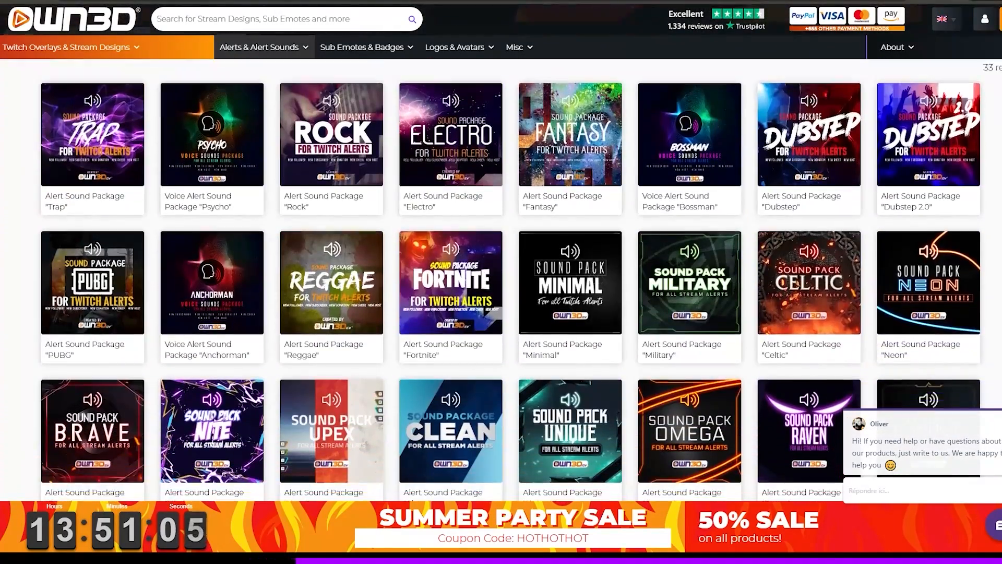
scroll(501, 281, "down", 7)
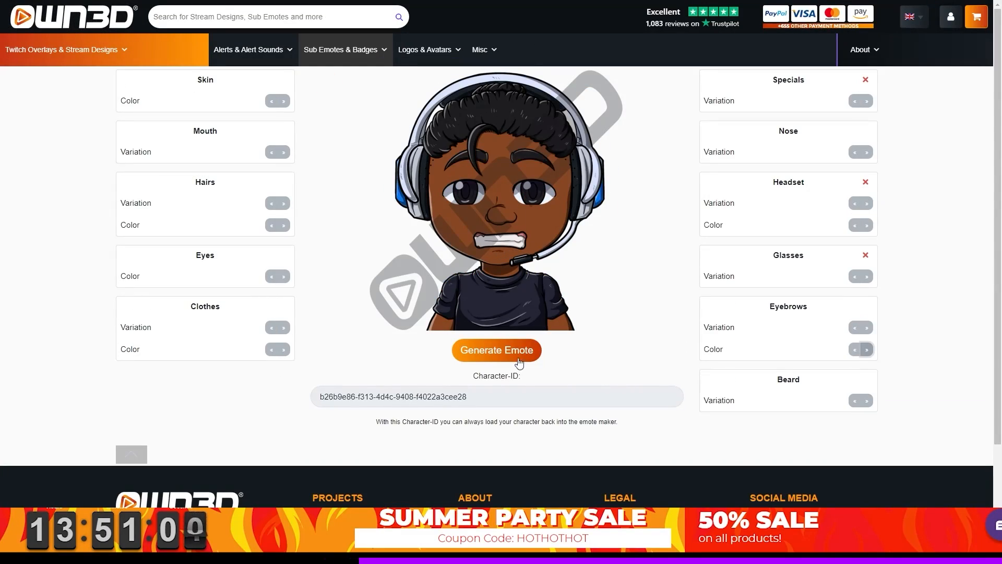
- Generate the emote for the customised headset character, and browse the Twitch sub emote and sub badge catalogues
left_click(497, 350)
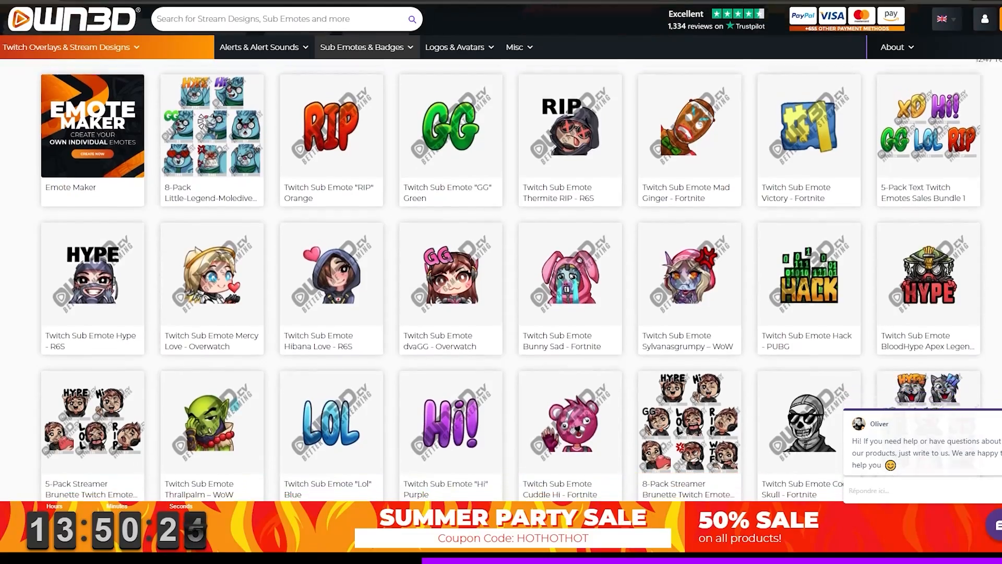
scroll(501, 281, "down", 3)
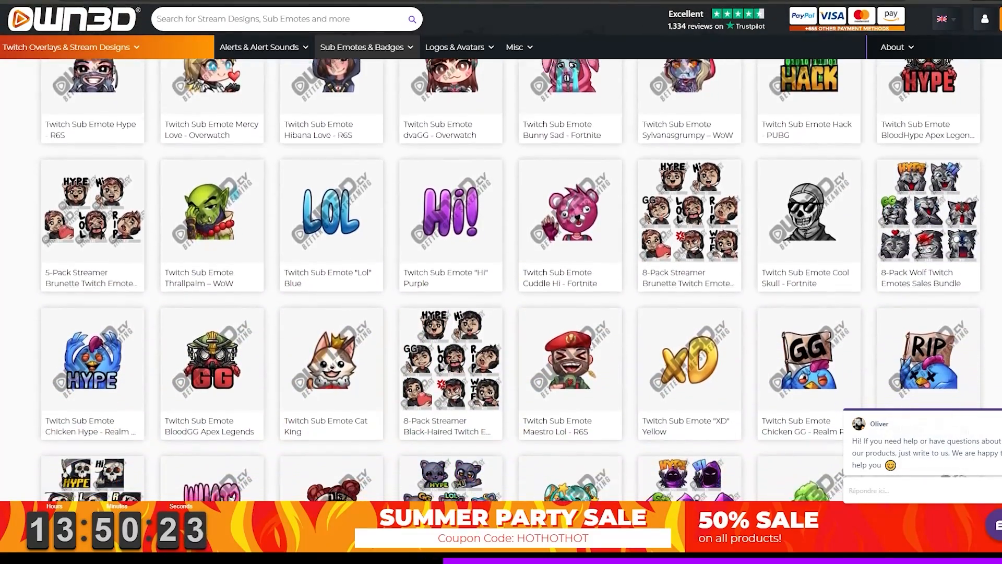
scroll(501, 282, "down", 5)
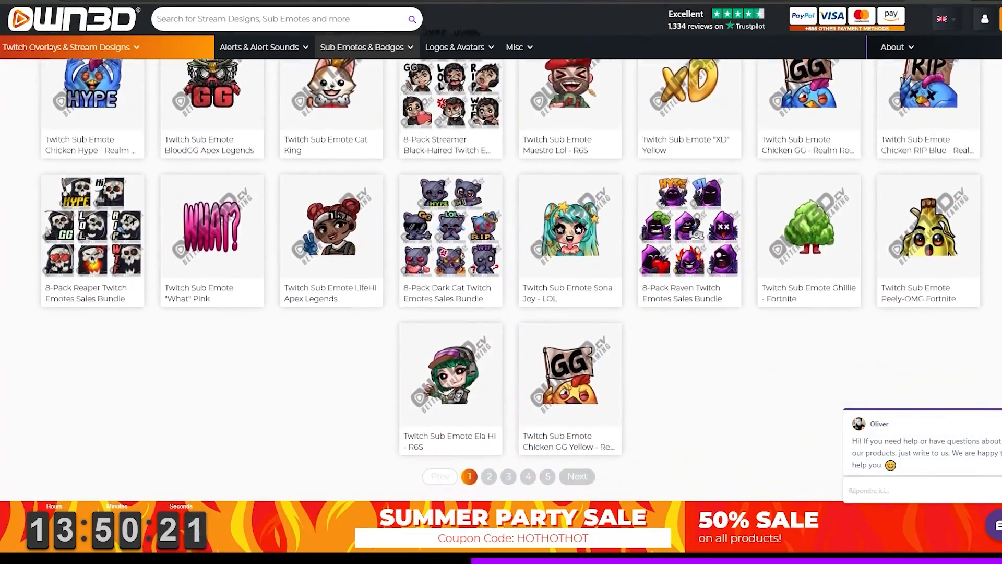
scroll(501, 282, "down", 2)
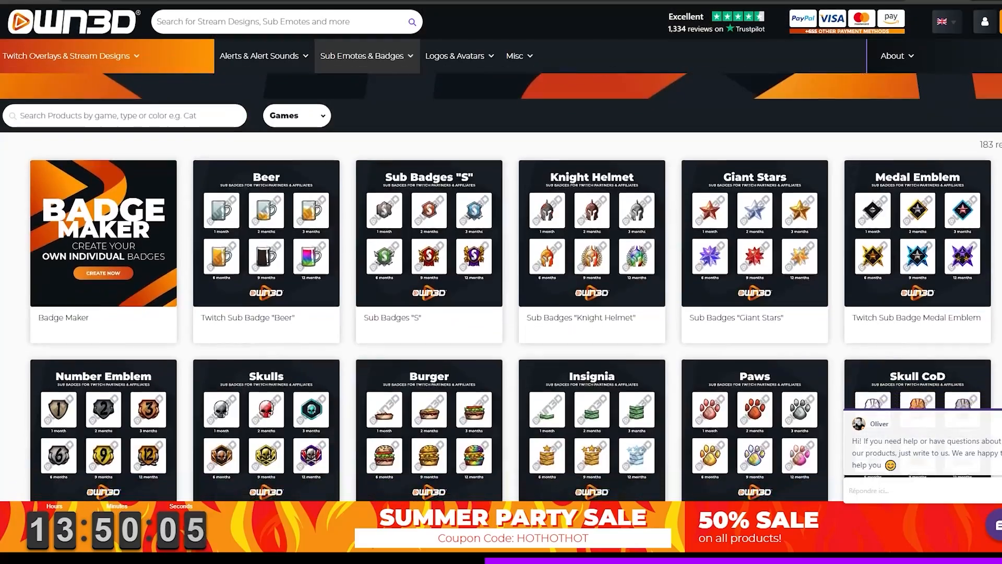
scroll(501, 282, "down", 3)
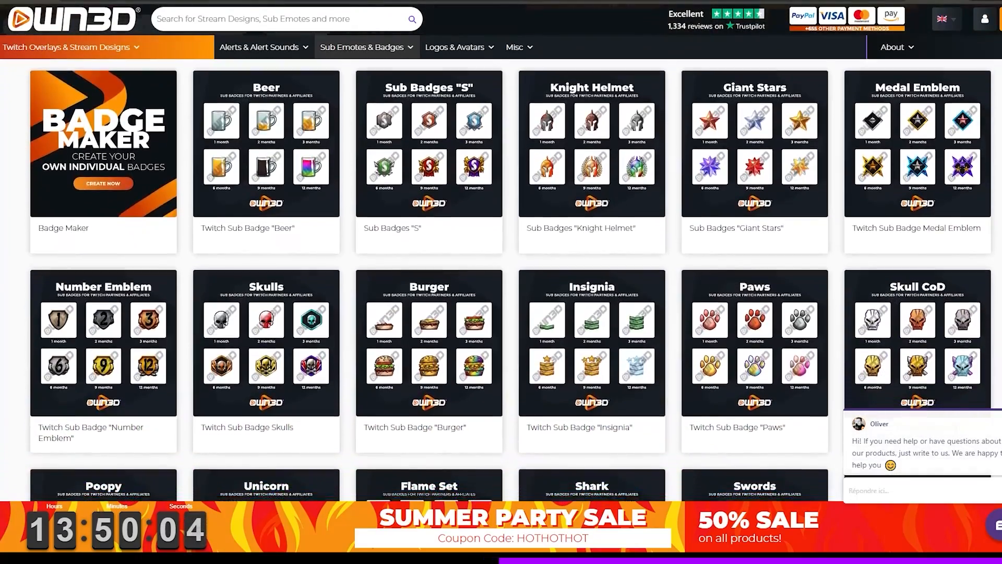
scroll(501, 281, "down", 4)
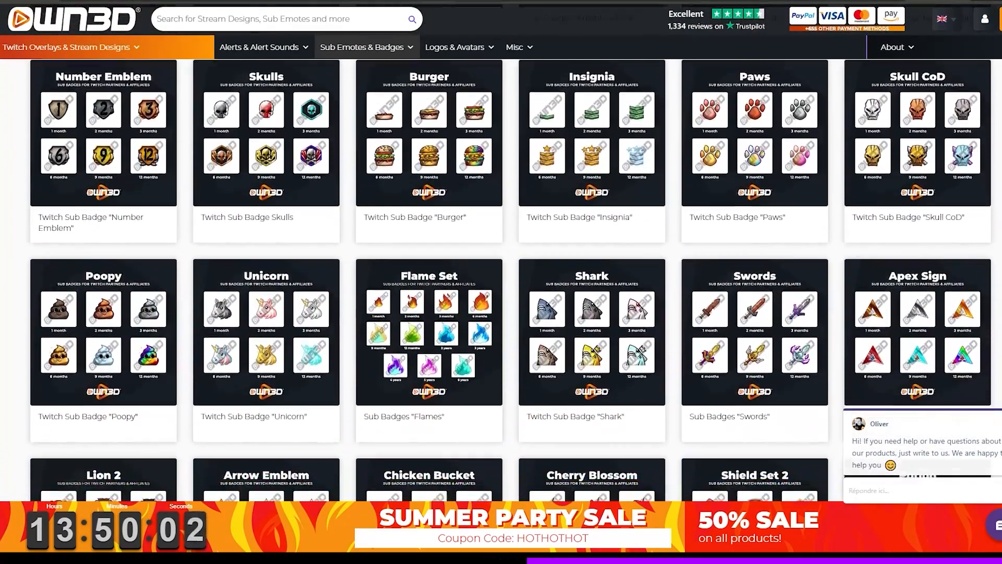
scroll(501, 282, "down", 3)
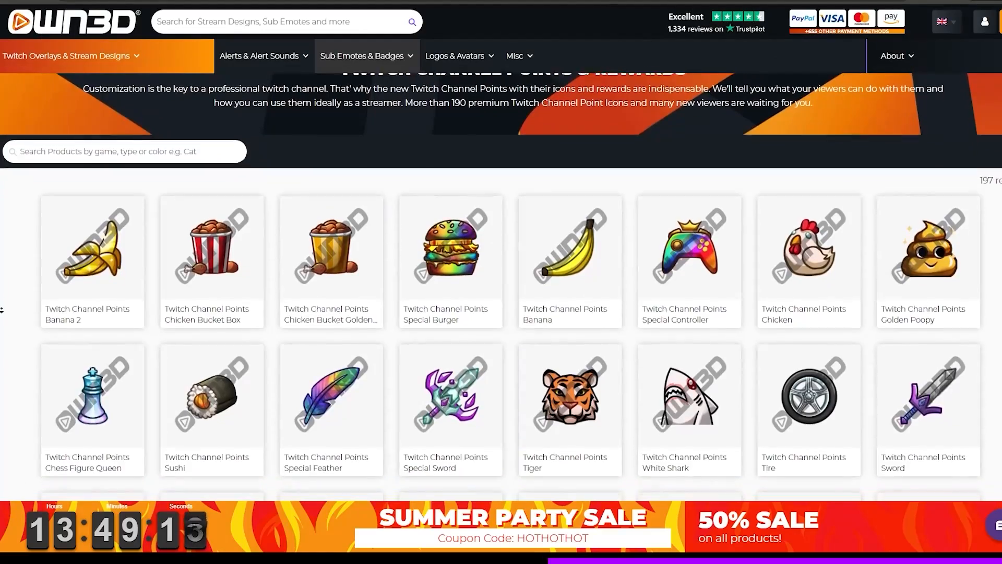
- Examine the channel points icons, Avatar Maker, Gaming Logo Maker, stream intro templates and YouTube banner designs
scroll(501, 282, "down", 1)
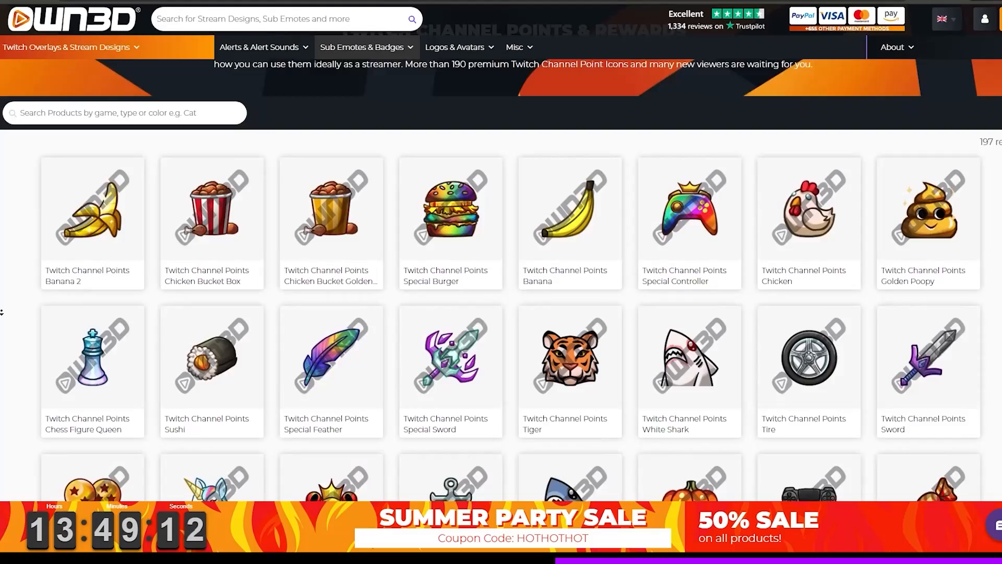
scroll(501, 281, "down", 2)
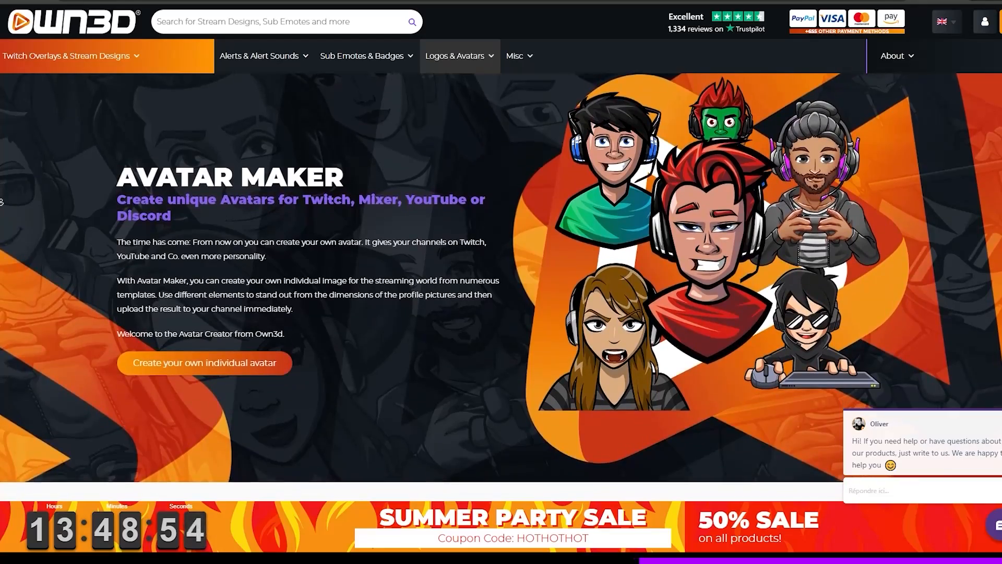
scroll(501, 282, "down", 1)
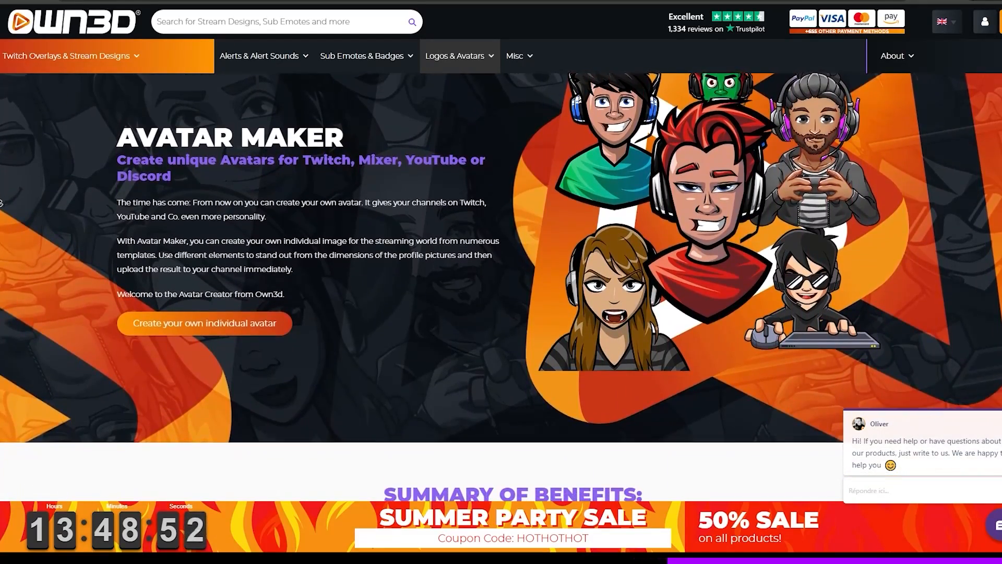
scroll(501, 282, "down", 1)
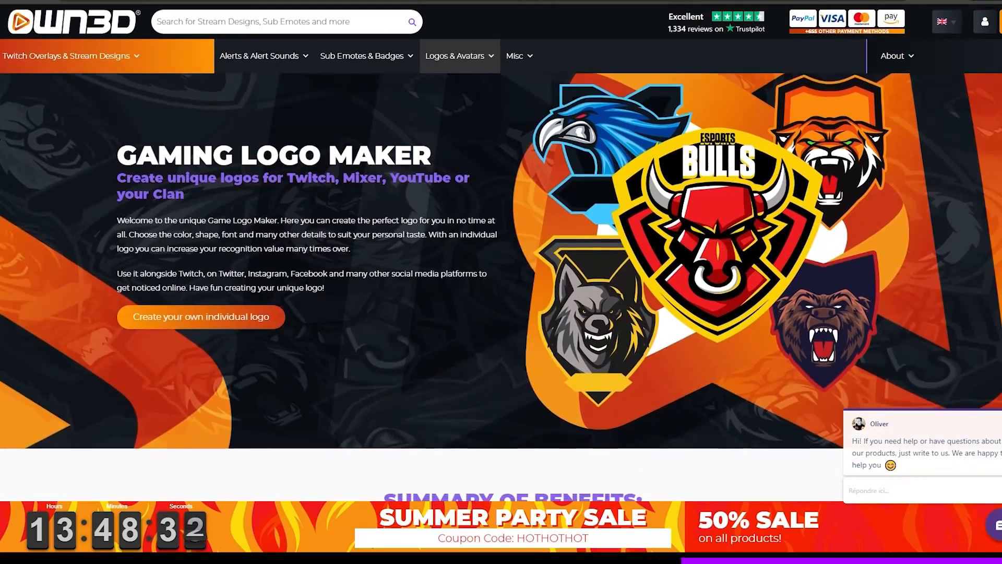
scroll(501, 282, "down", 1)
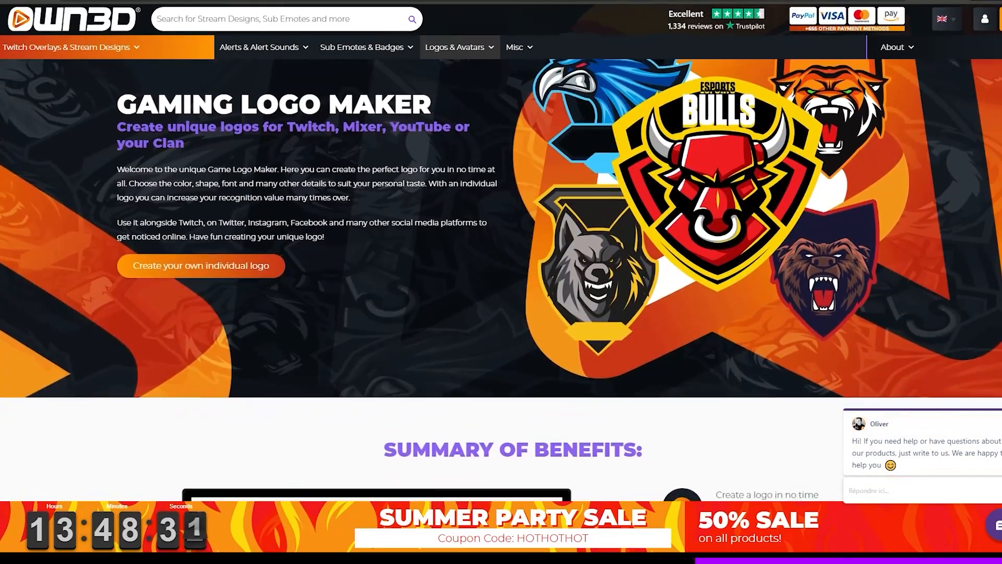
scroll(501, 282, "down", 5)
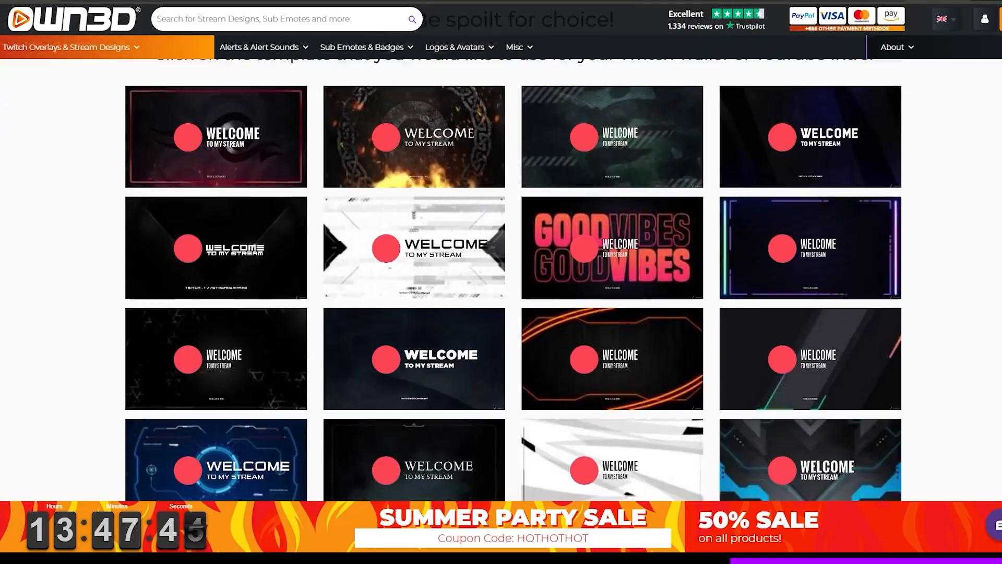
scroll(501, 282, "down", 3)
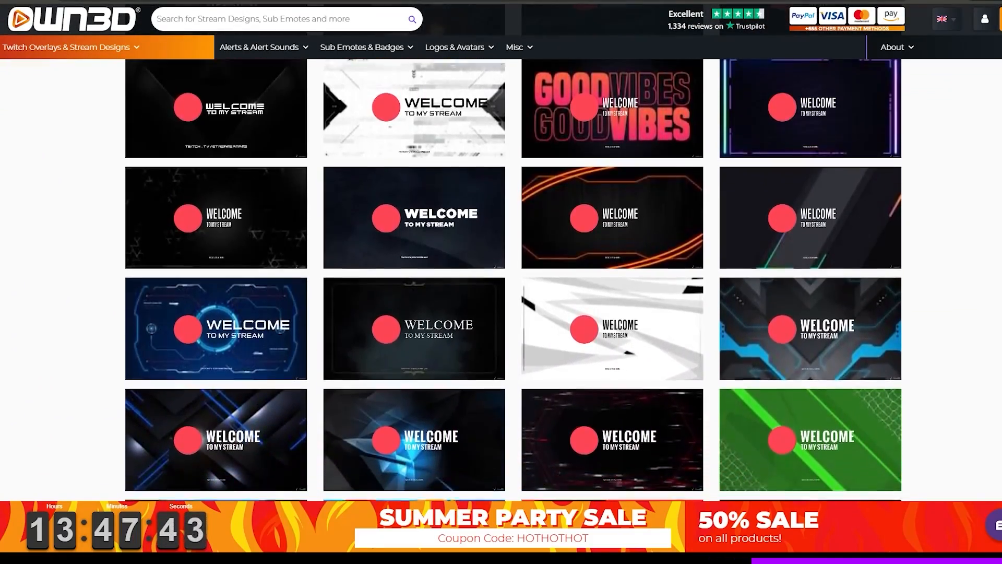
scroll(501, 282, "down", 4)
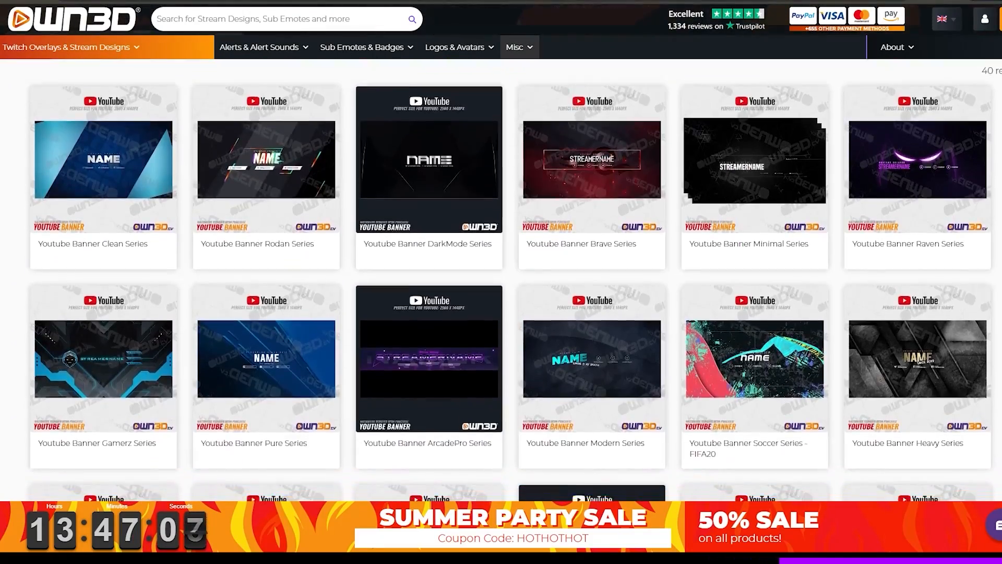
scroll(501, 282, "down", 3)
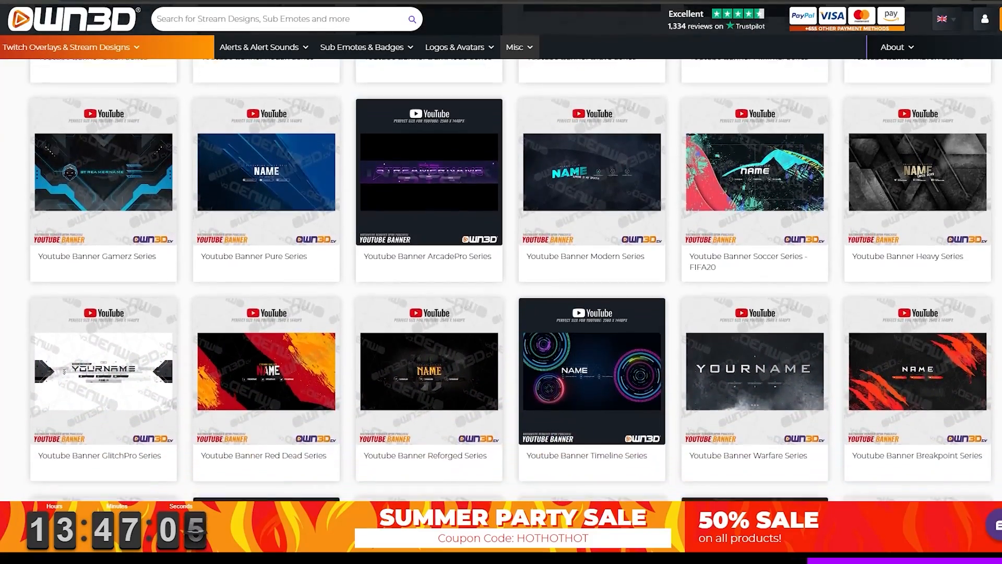
scroll(501, 282, "down", 3)
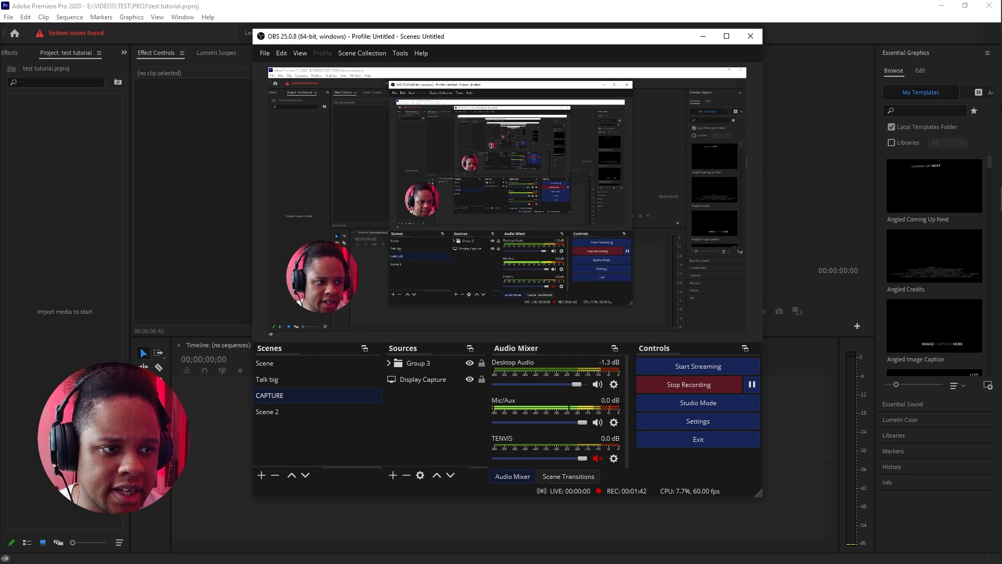
- Switch to File Explorer, go to the PNG folder of the AZURE project under COMMISSIONS, and select background image.png
mouse_move(993, 83)
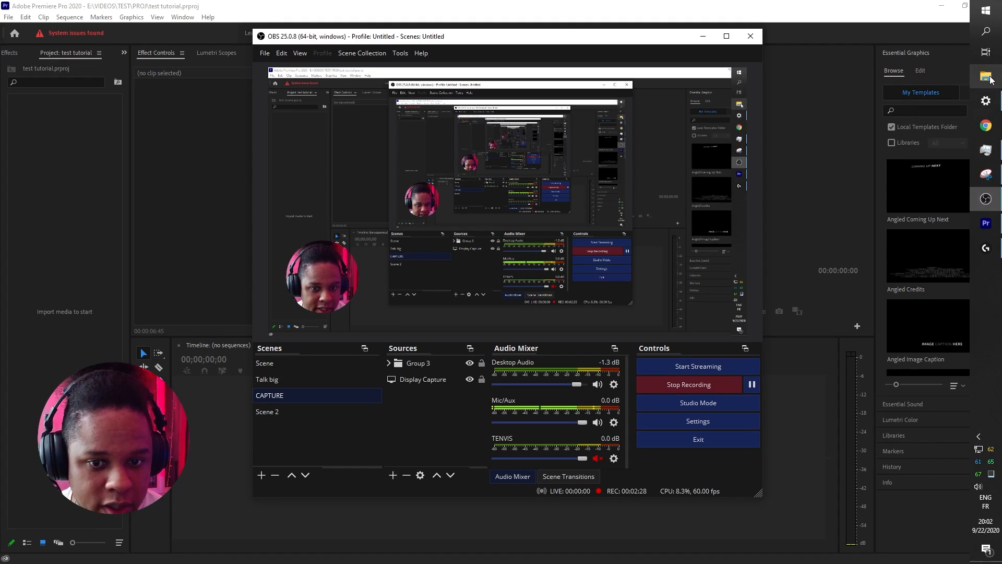
left_click(990, 79)
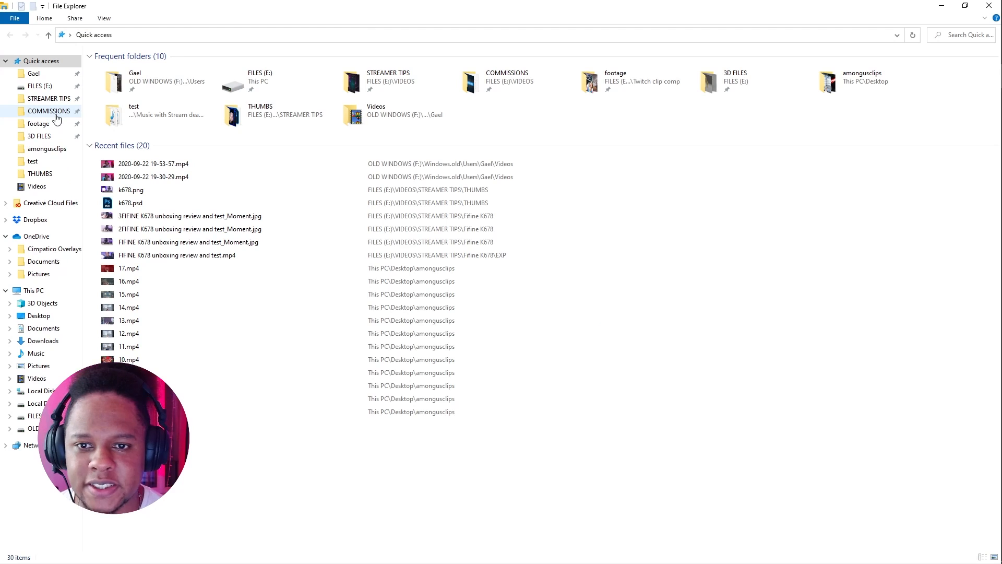
left_click(52, 112)
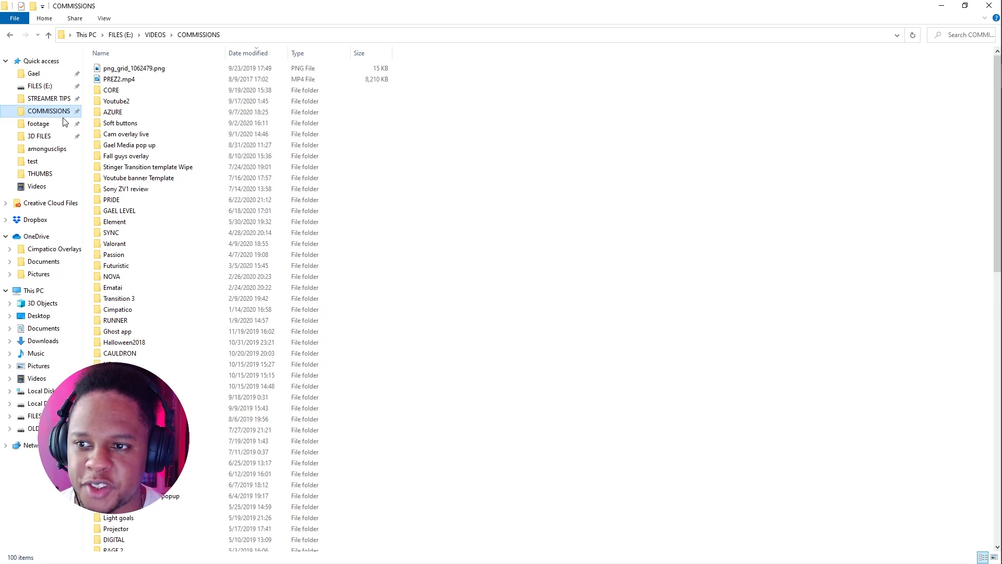
double_click(137, 113)
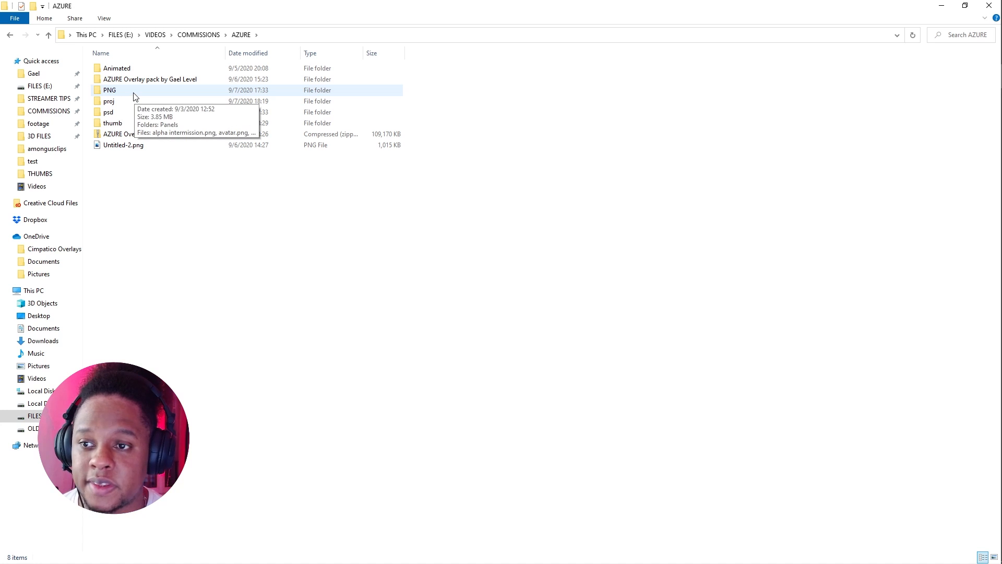
double_click(131, 94)
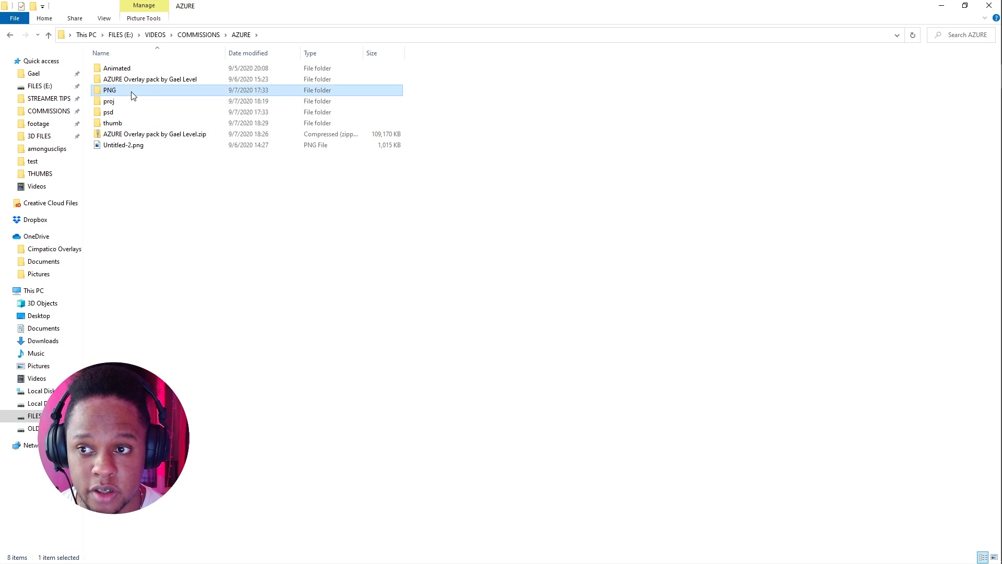
left_click(296, 91)
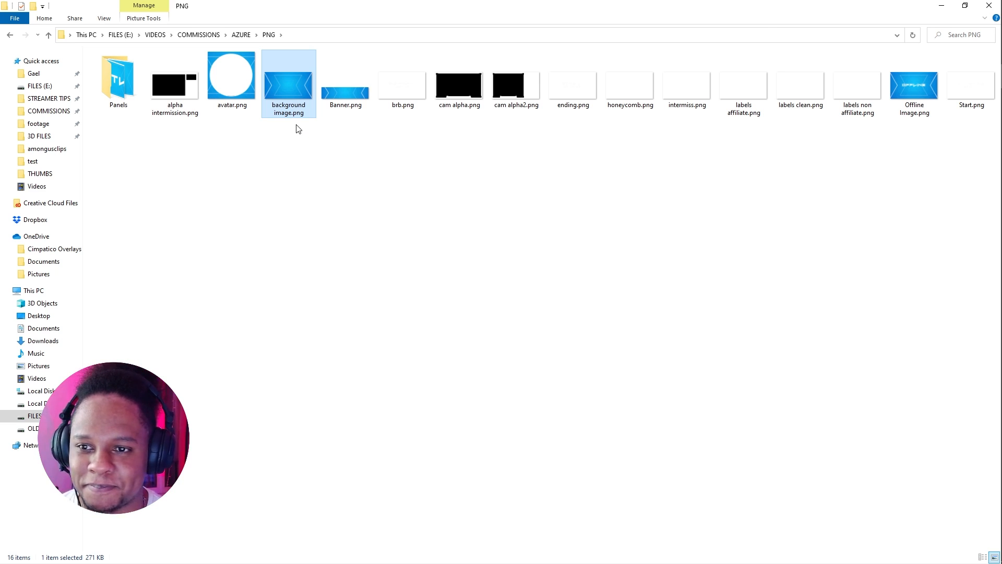
- Switch to Premiere Pro and import the transition, LowerT2.mov, YouTube, logo animation, social and PNG image files into the project
key("alt+Tab")
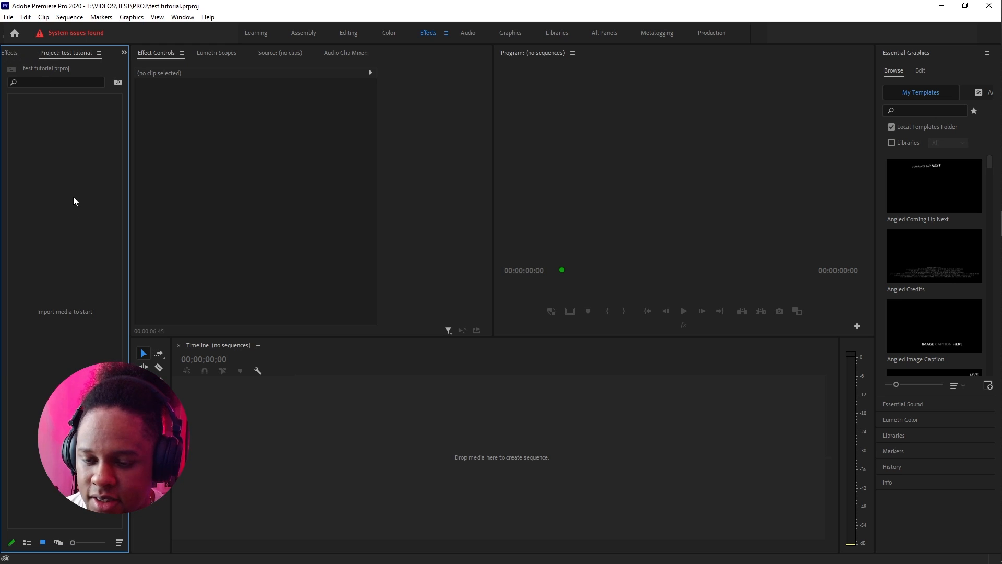
double_click(71, 253)
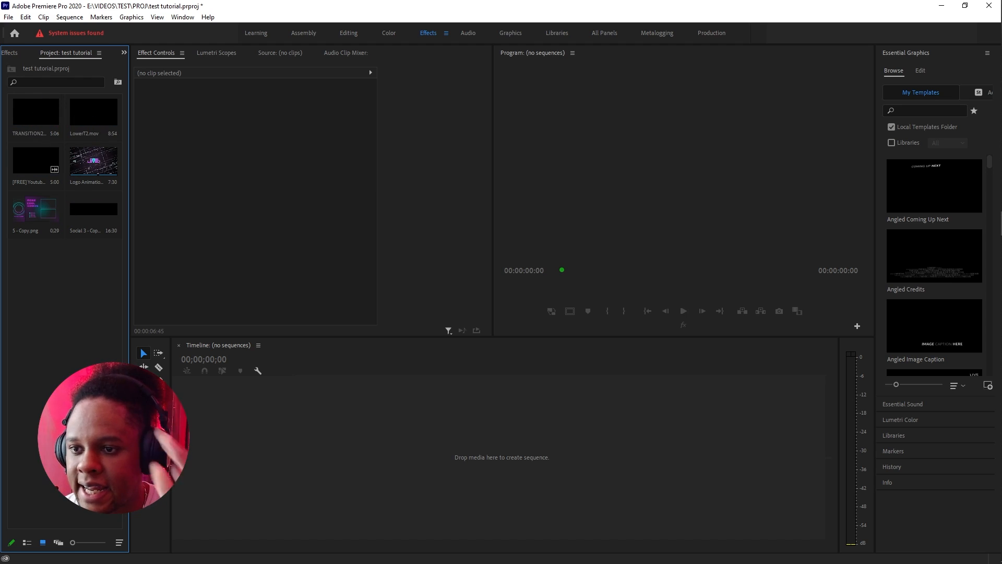
- Show the available effects and expand the Presets folder
left_click(12, 54)
left_click(7, 80)
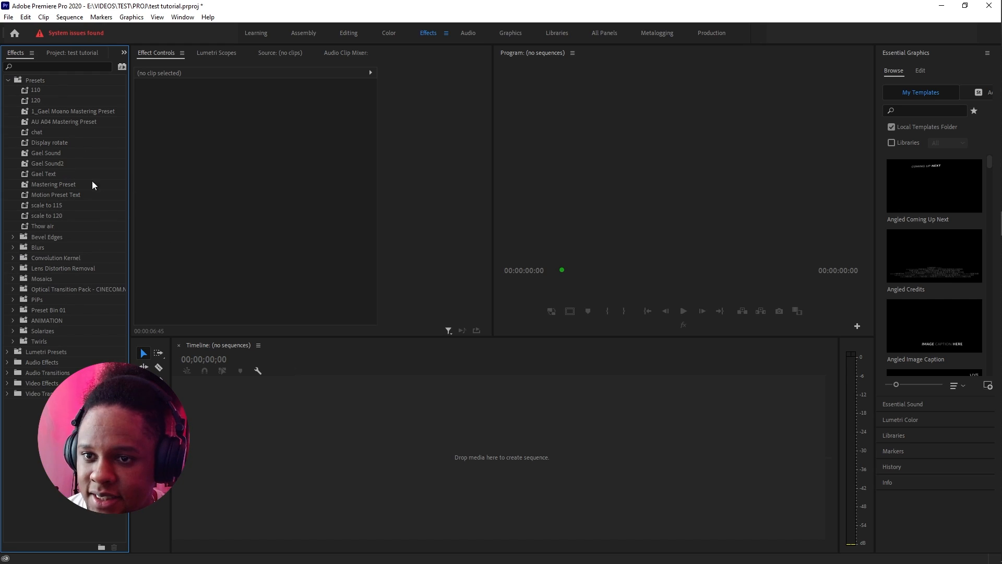
- Close the Lumetri Scopes and Audio Clip Mixer panels and bring up the Effect Controls
left_click(358, 174)
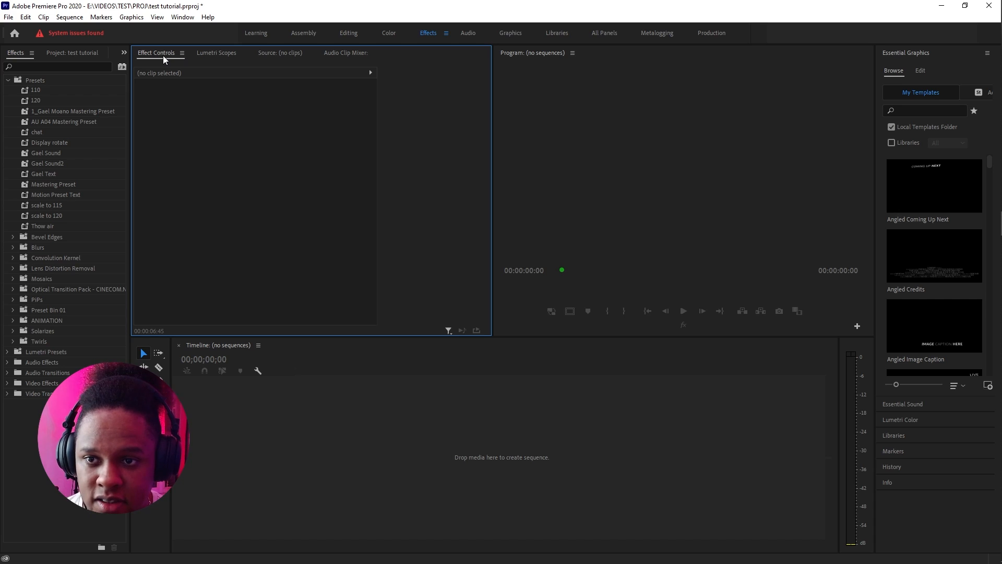
left_click(214, 52)
right_click(214, 52)
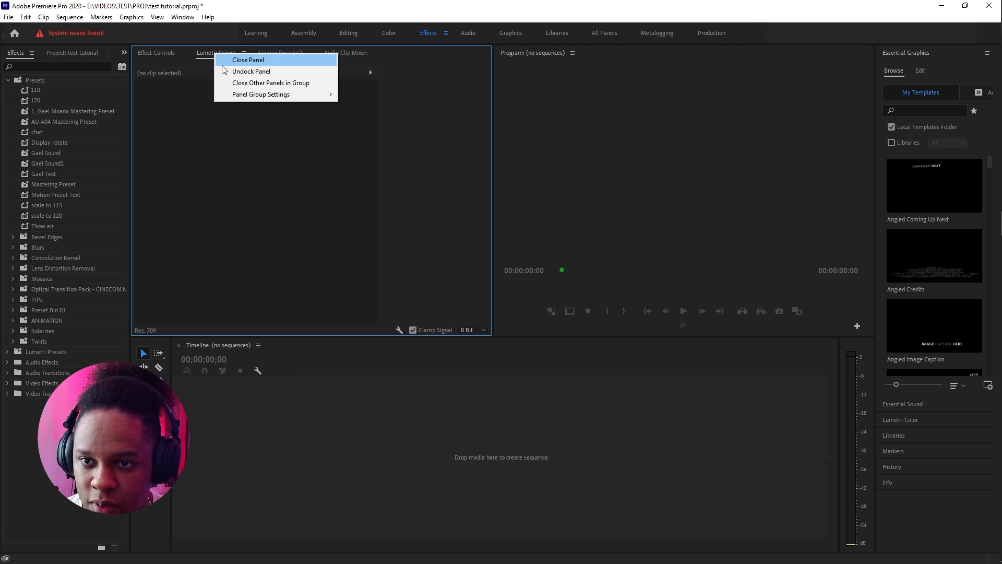
left_click(227, 60)
right_click(290, 52)
left_click(300, 62)
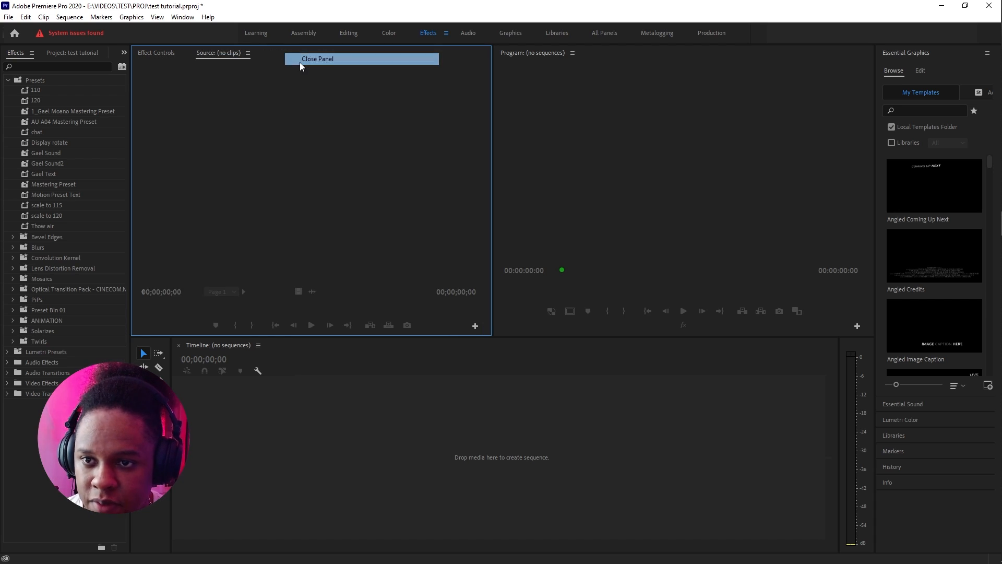
left_click(158, 55)
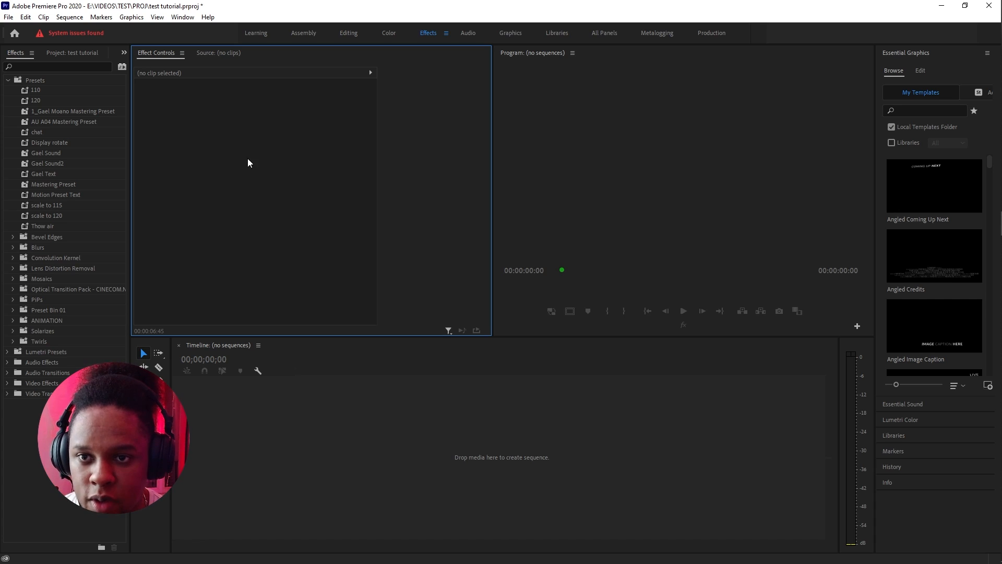
- Open the logo animation clip in the Source monitor and scrub to 00:00:00:51
left_click(222, 56)
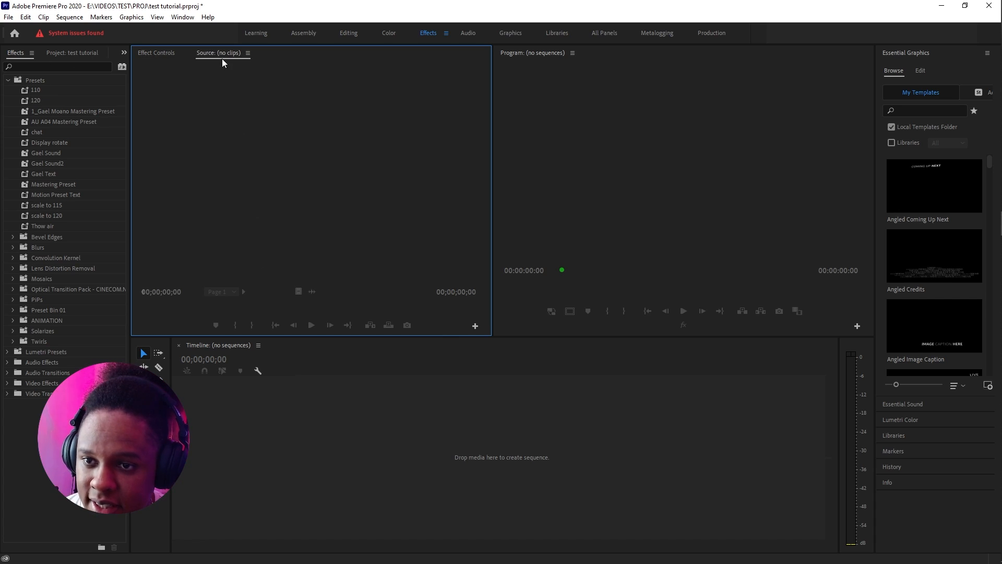
left_click(72, 53)
double_click(93, 160)
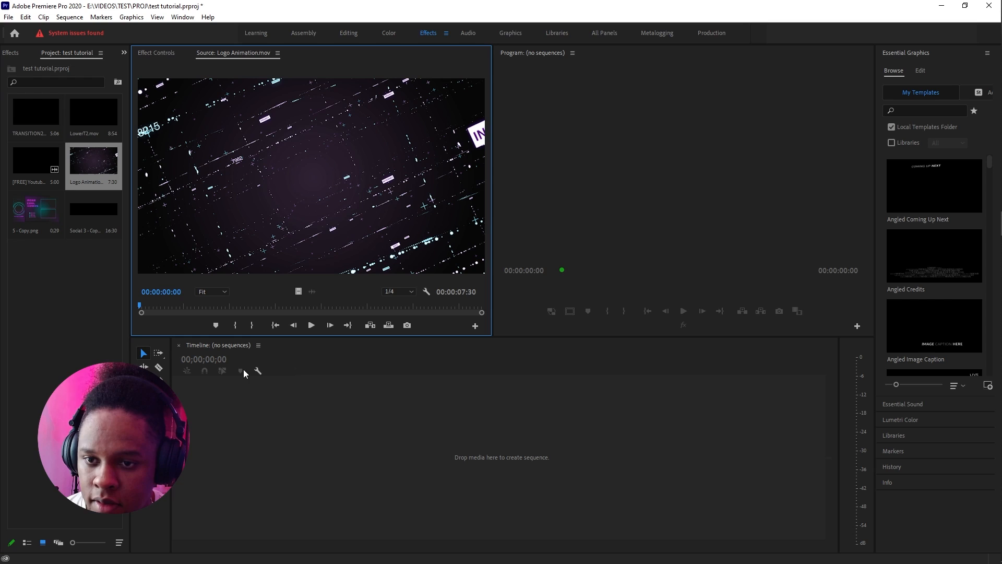
left_click_drag(159, 306, 178, 305)
left_click(76, 278)
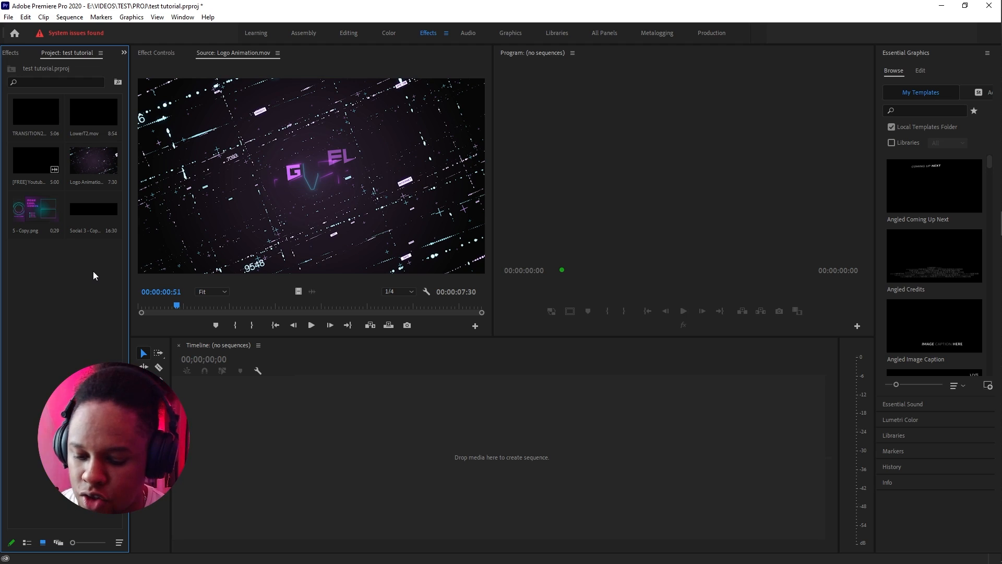
double_click(93, 271)
scroll(38, 198, "up", 4)
left_click(36, 134)
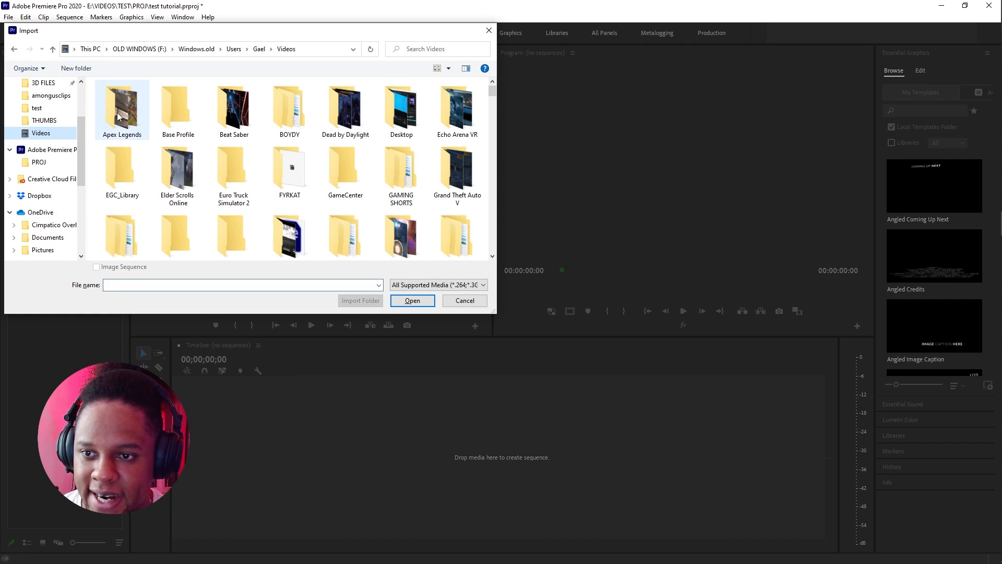
scroll(313, 208, "down", 10)
left_click(345, 224)
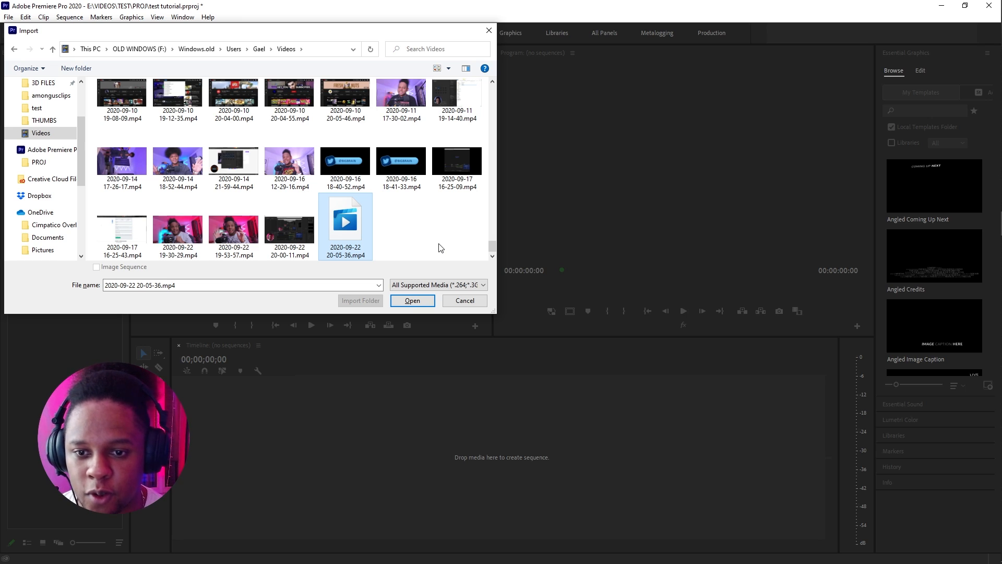
left_click(290, 229)
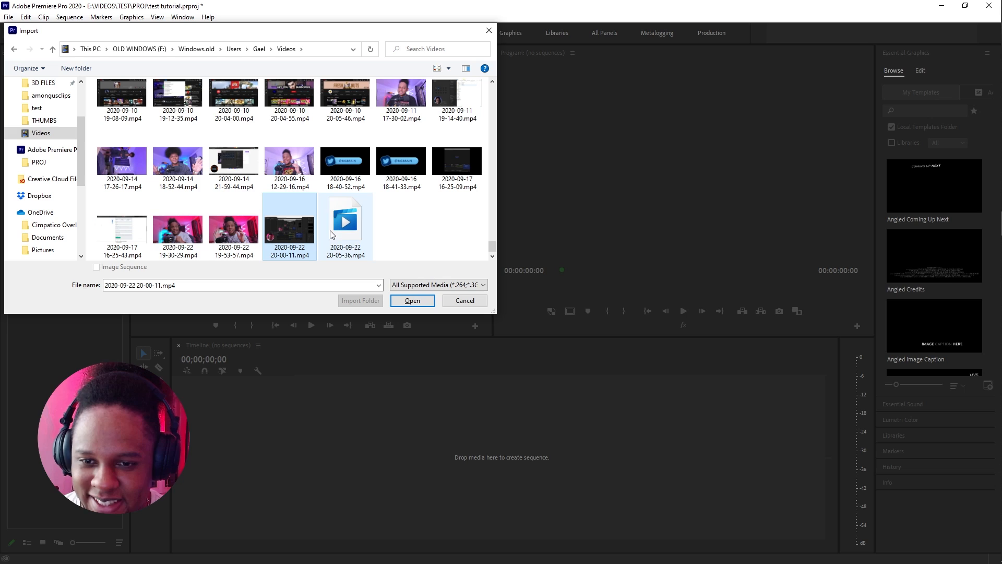
left_click(412, 301)
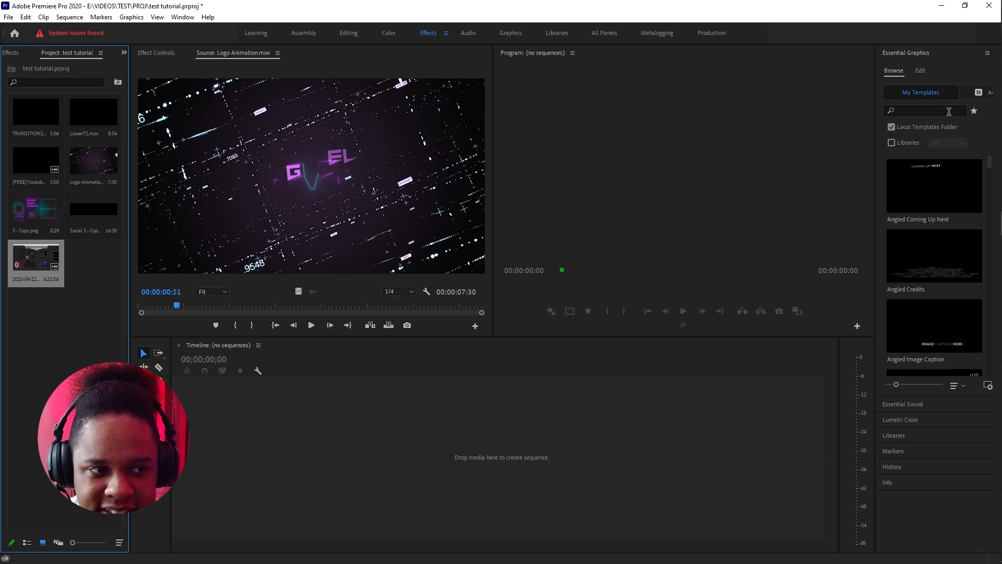
left_click(974, 110)
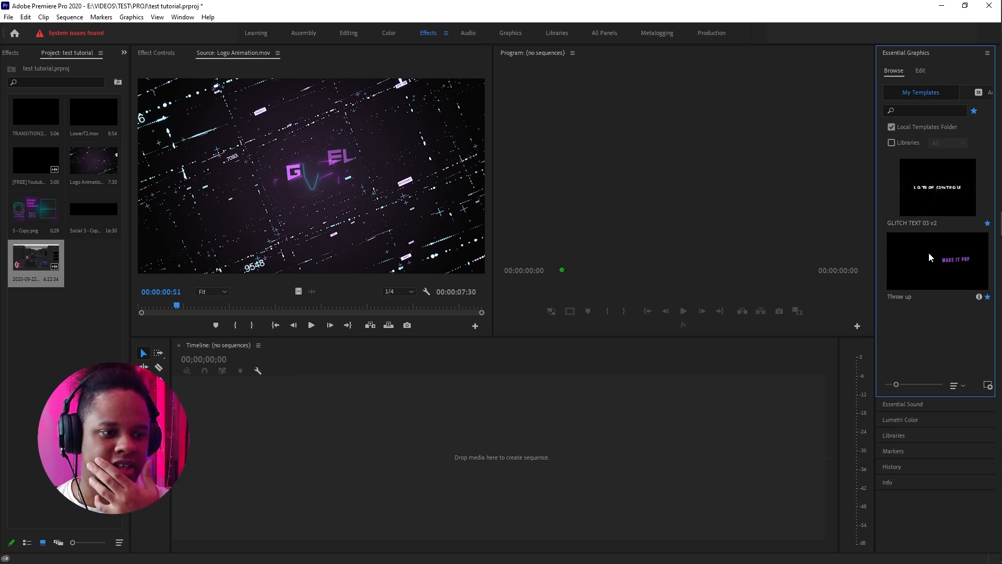
left_click(25, 258)
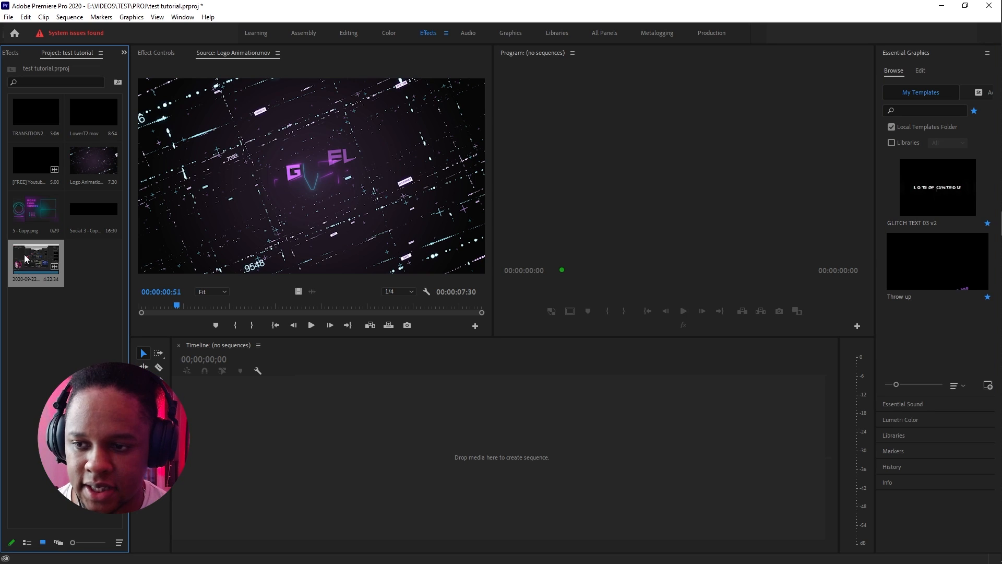
left_click(31, 348)
left_click_drag(30, 261, 432, 458)
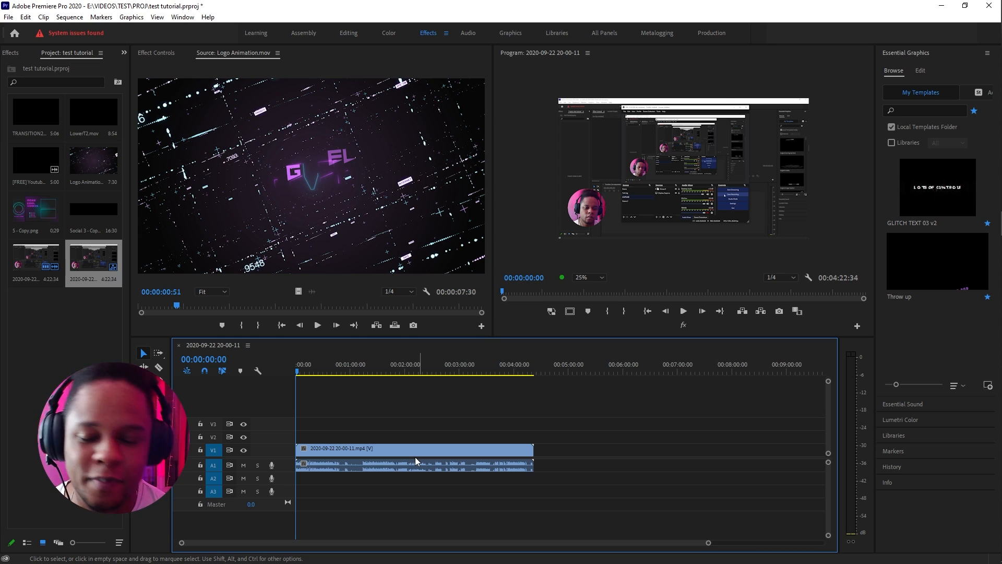
- Review the sequence settings and the Program monitor's playback resolution options without changing them
left_click(70, 17)
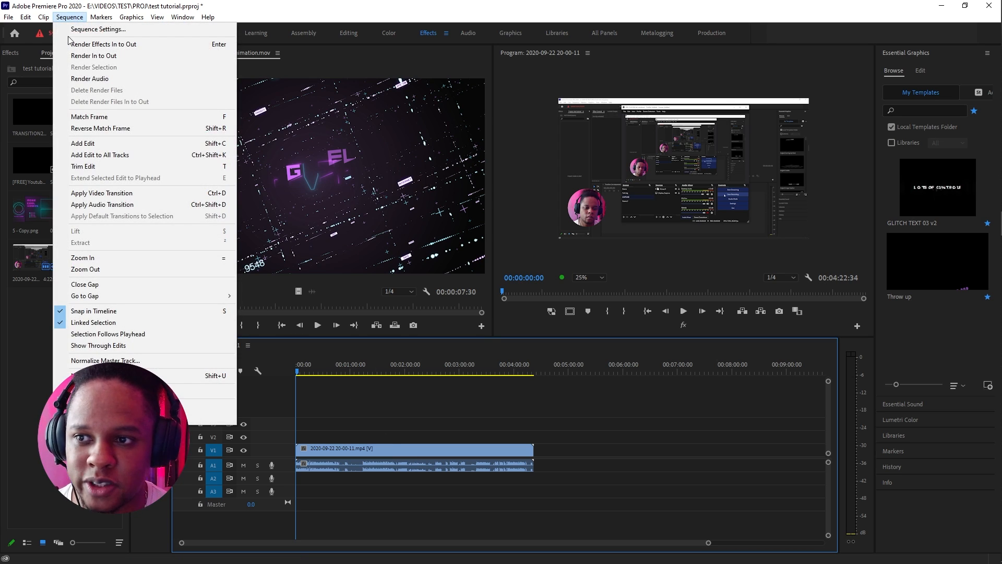
left_click(73, 30)
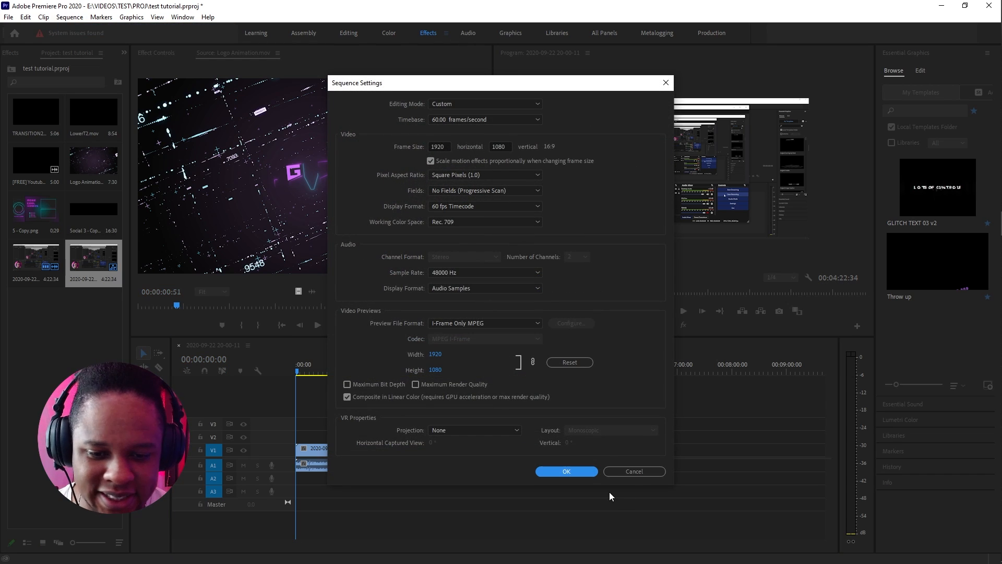
left_click(618, 472)
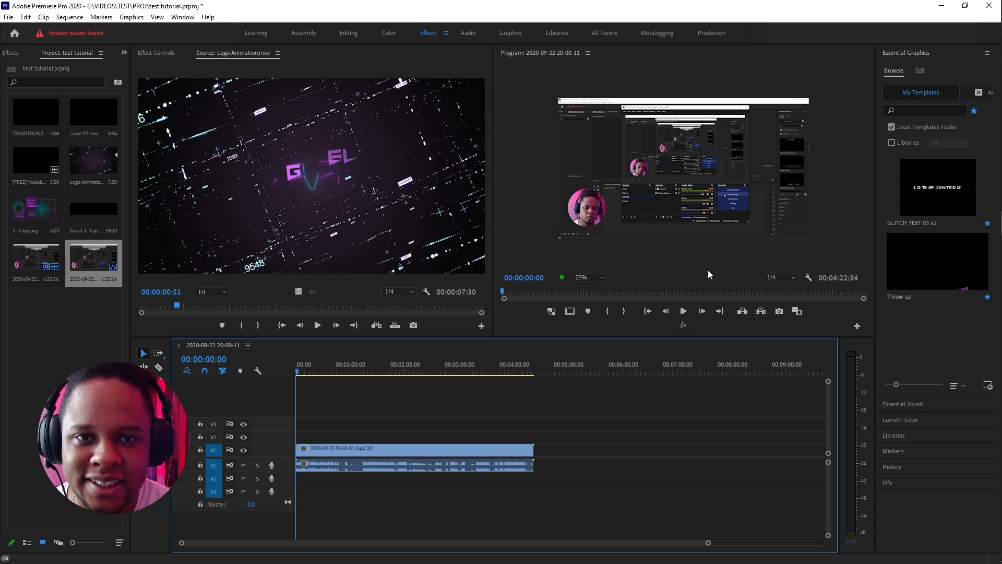
left_click(791, 276)
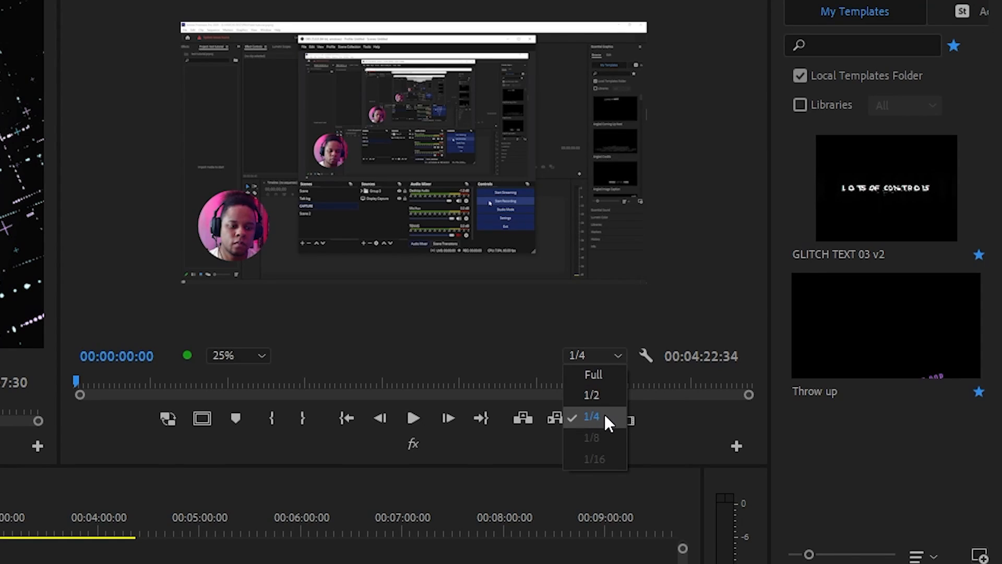
left_click(722, 346)
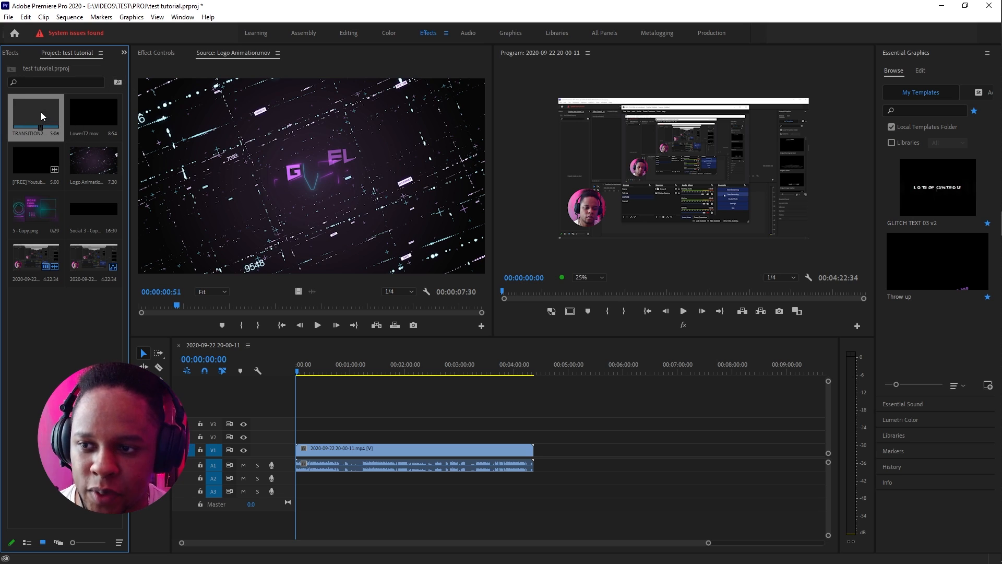
- Preview the transition, YouTube subscribe and logo animation clips in the project
left_click(48, 152)
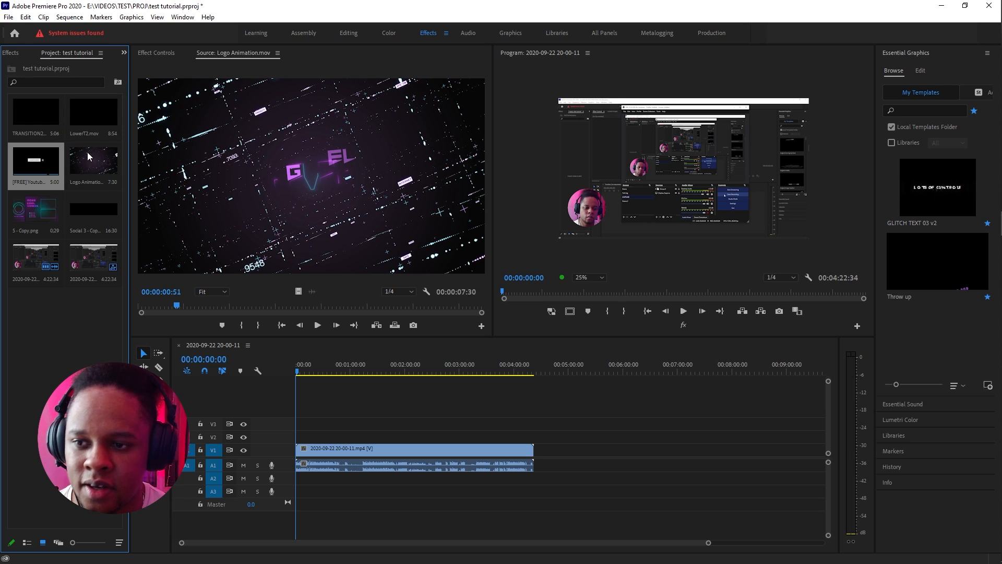
left_click(87, 153)
left_click(40, 194)
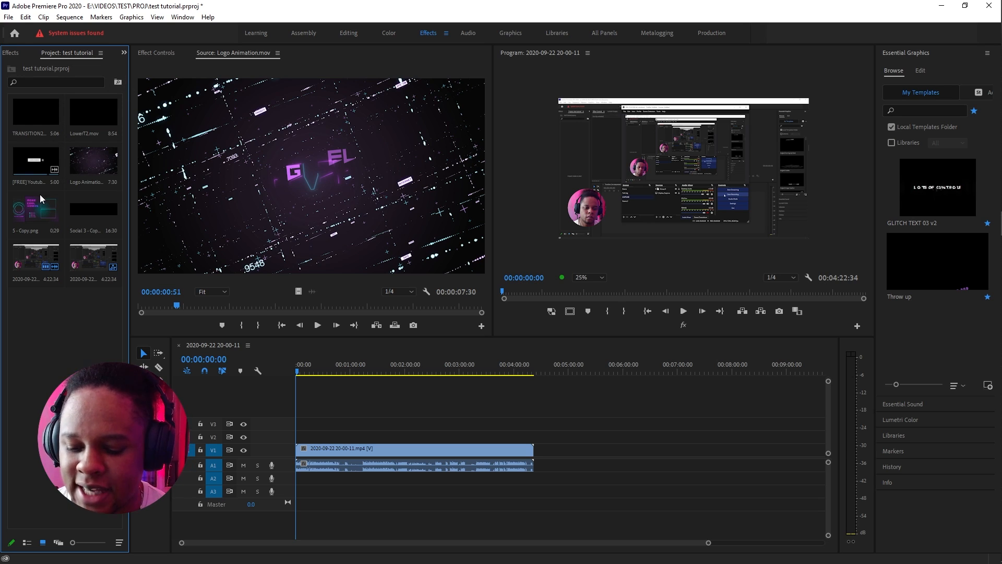
- Try to import the files from Logo Animation.mov through LowerT2.mov out of the STREAMER TIPS folder
double_click(41, 195)
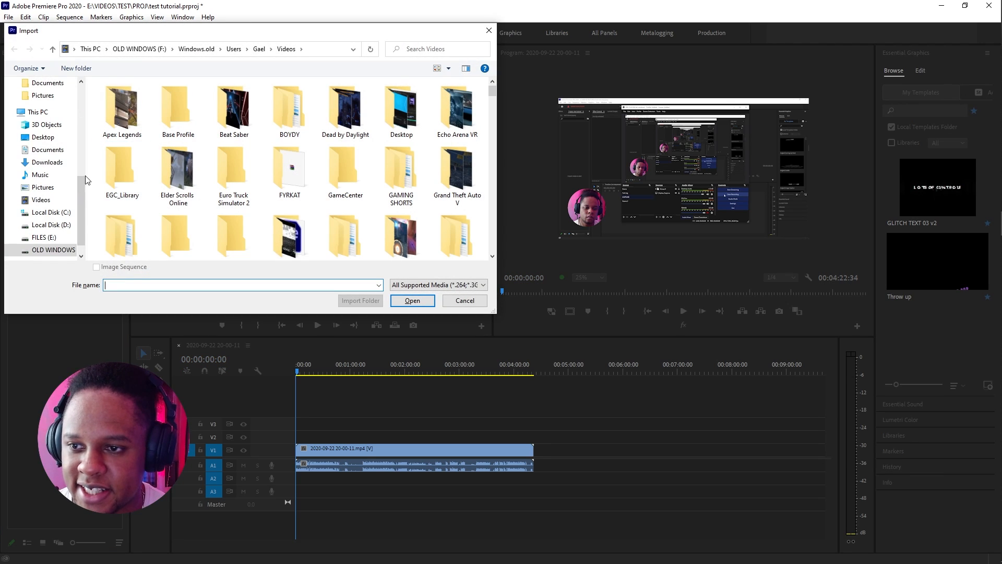
scroll(62, 178, "up", 10)
left_click(67, 130)
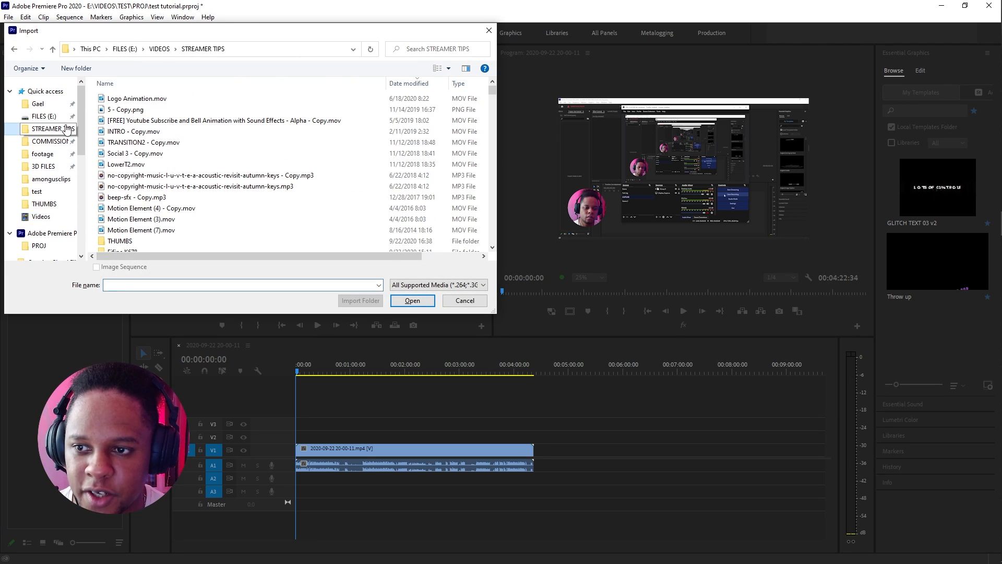
left_click(115, 99)
left_click(116, 166, "shift")
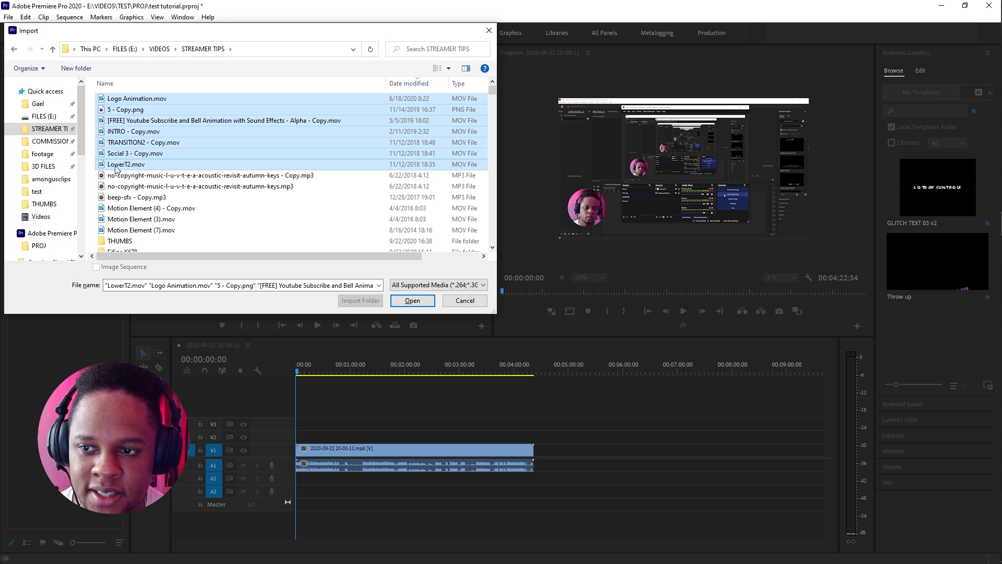
left_click(412, 300)
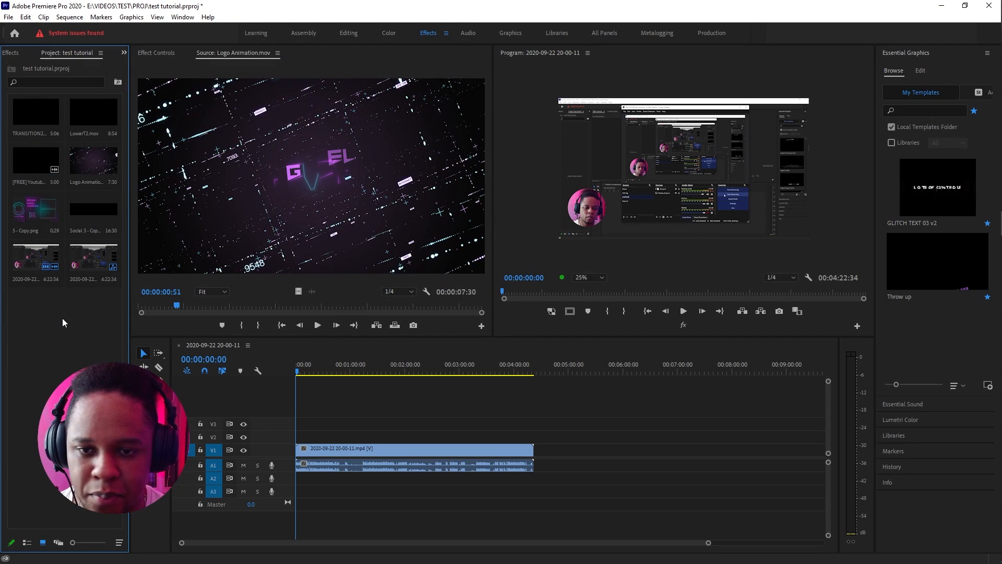
- Show the available effects, move the playhead to 00:00:12:38 and select the 110 preset
left_click(11, 53)
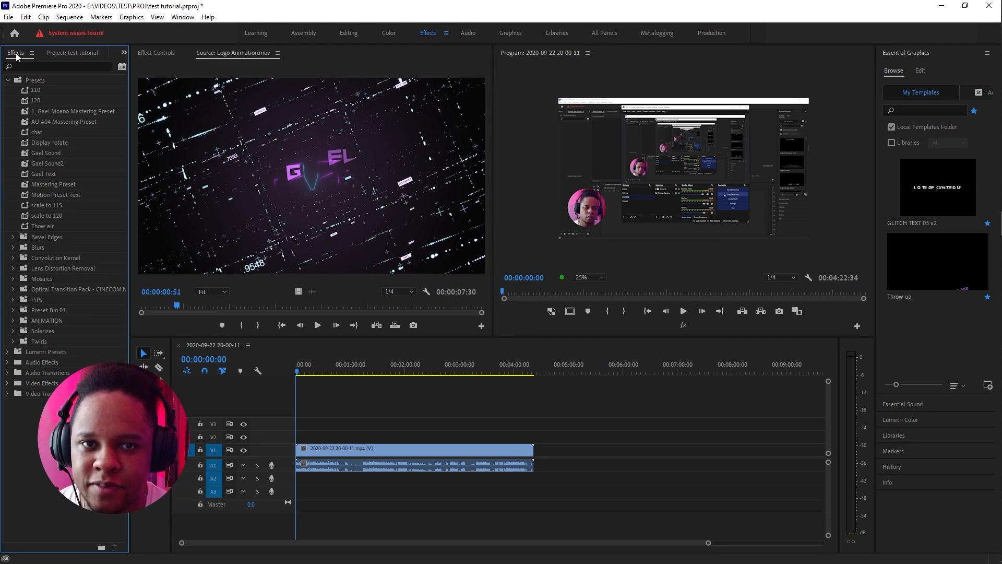
left_click_drag(317, 372, 308, 372)
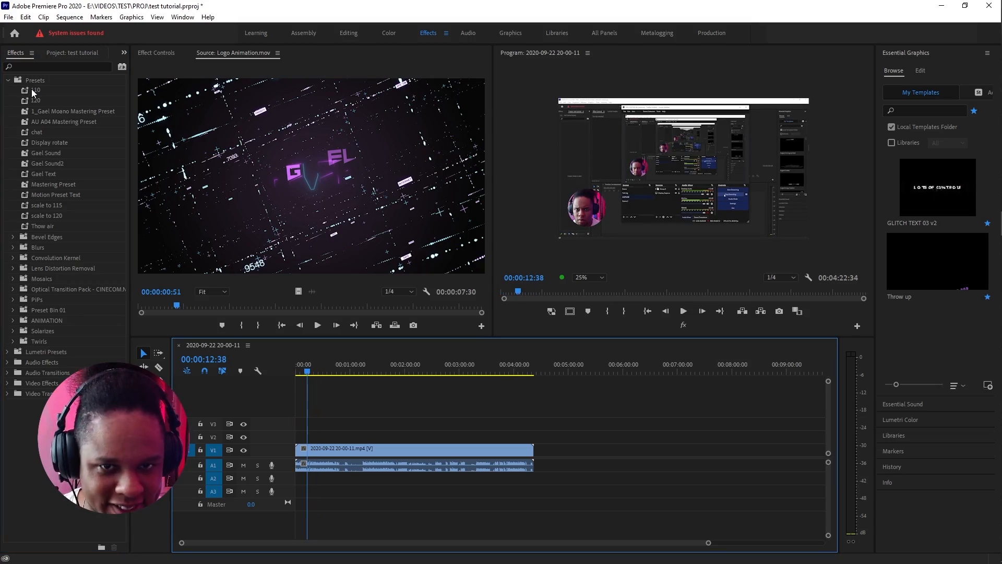
left_click(35, 72)
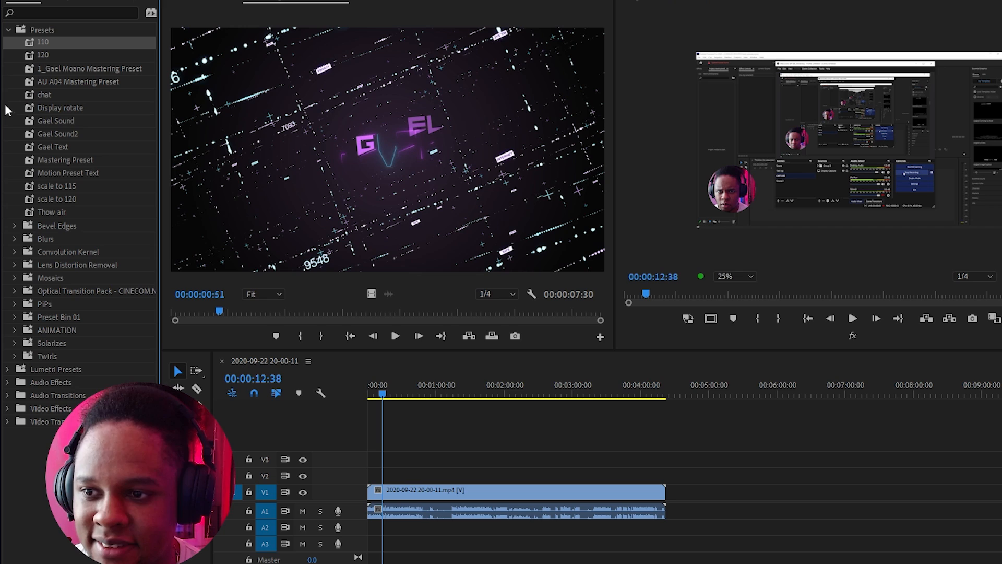
- Set the timeline clip's scale to 120 in its motion settings and undo the change
left_click(473, 501)
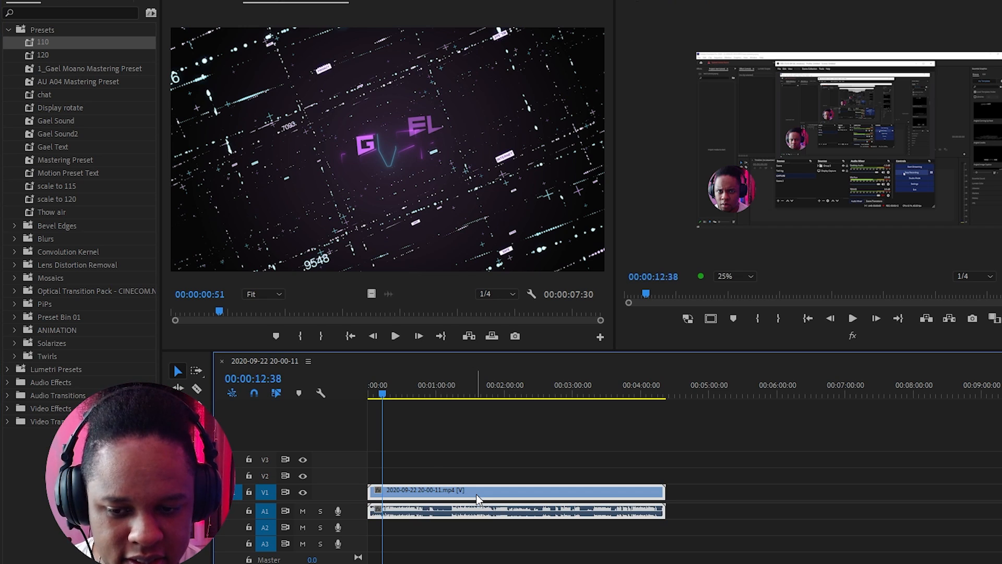
left_click(227, 2)
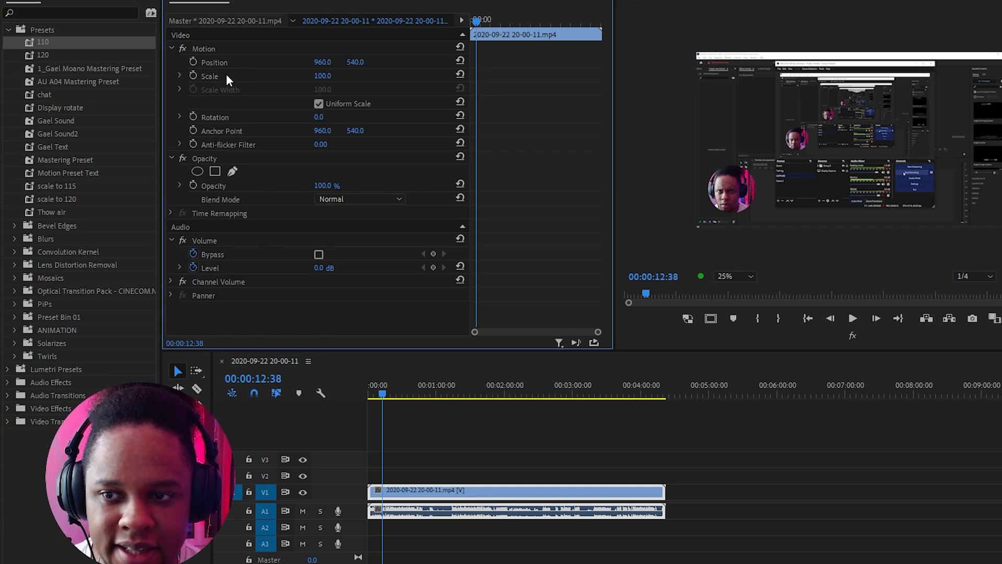
left_click(324, 76)
type("120")
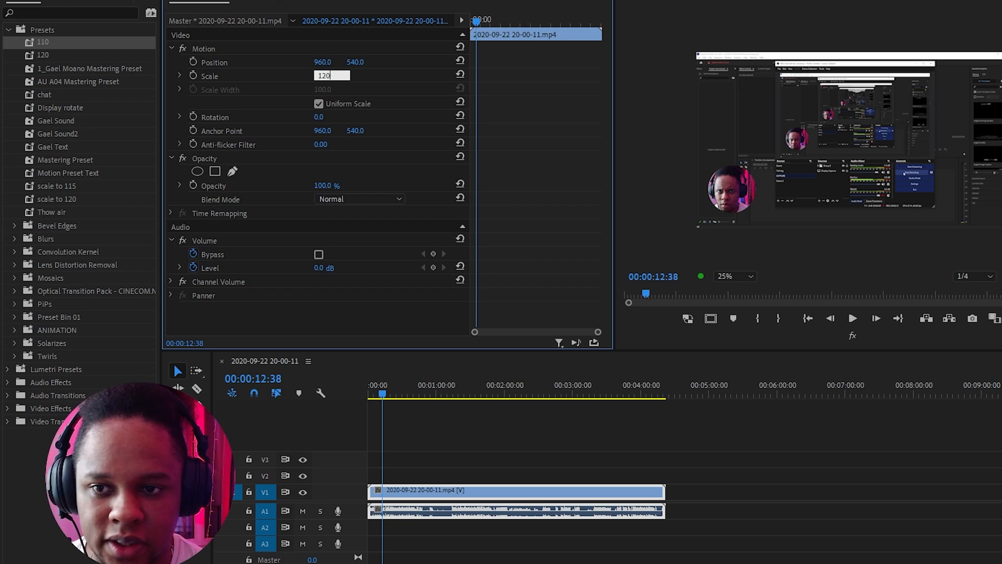
key("Return")
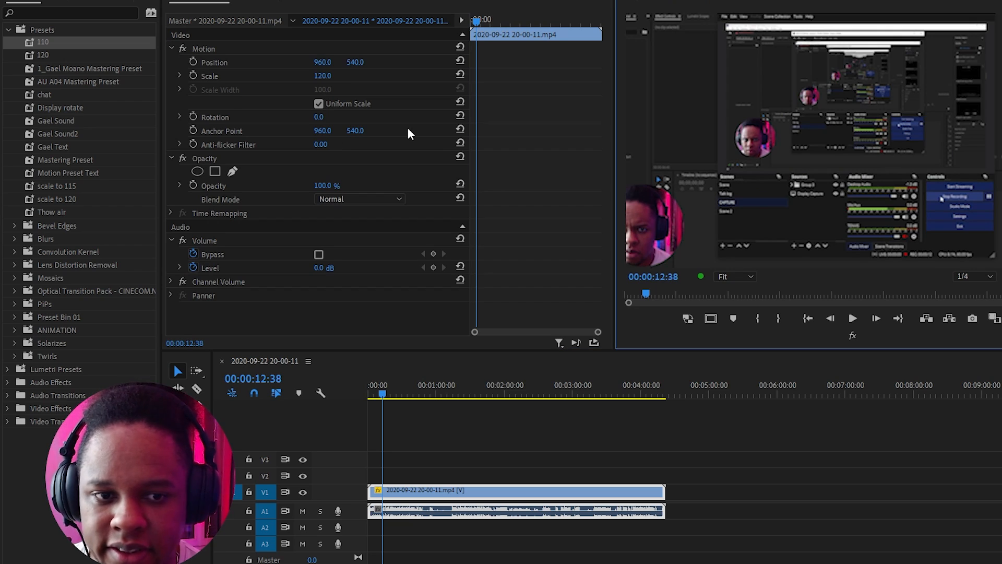
key("ctrl+z")
- Apply the 120 preset to the selected clip's motion settings and undo it
left_click_drag(36, 56, 235, 76)
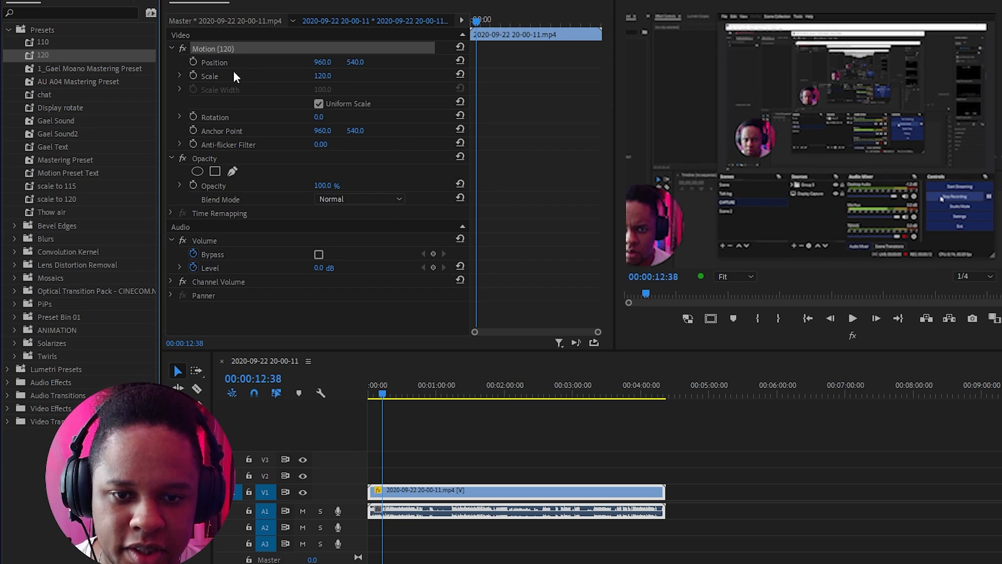
key("ctrl+z")
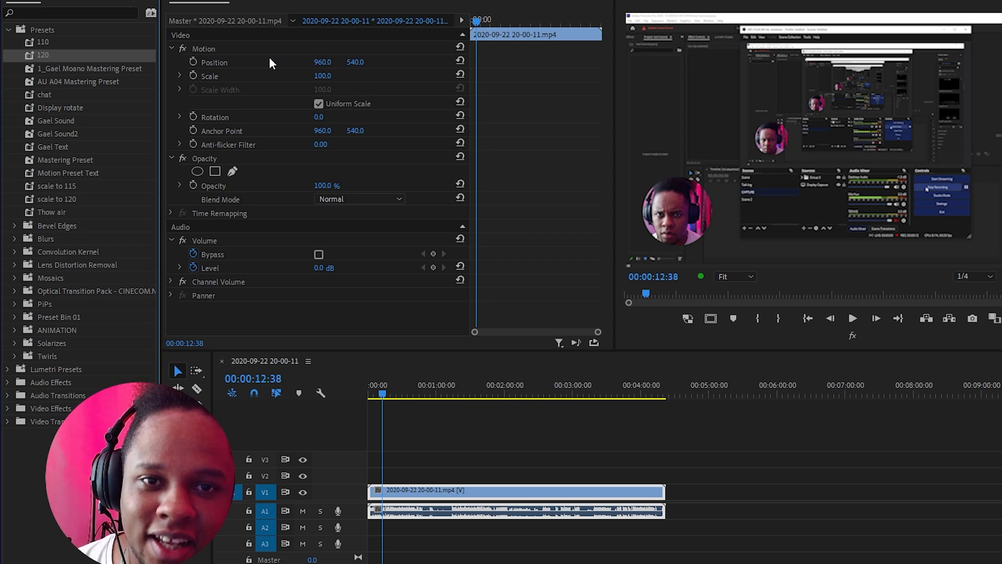
- Zoom in on the timeline and move the playhead to 00:01:13:24
left_click_drag(821, 543, 385, 542)
left_click(737, 371)
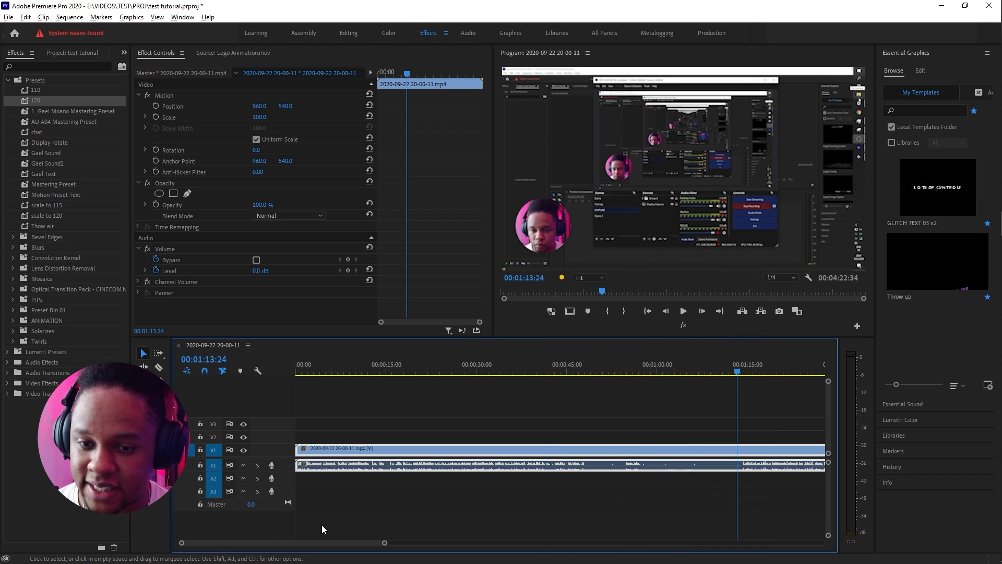
- Play the recording from 00:00:55:38 to find the end of speech, and split the clip at 00:00:57:19 with the Razor tool
mouse_move(389, 542)
left_mouse_down()
mouse_move(524, 544)
mouse_move(526, 557)
mouse_move(557, 560)
left_mouse_up()
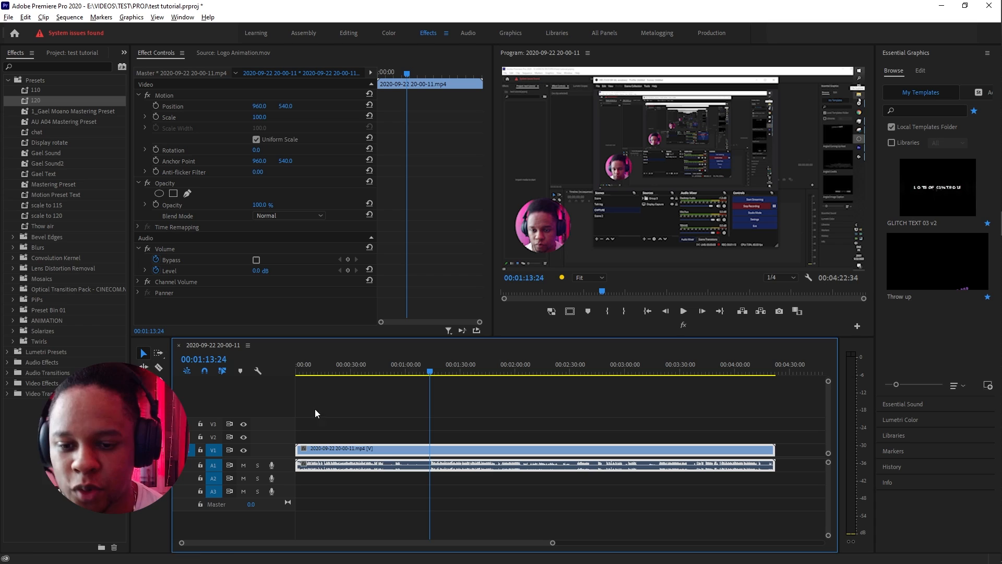
left_click(403, 364)
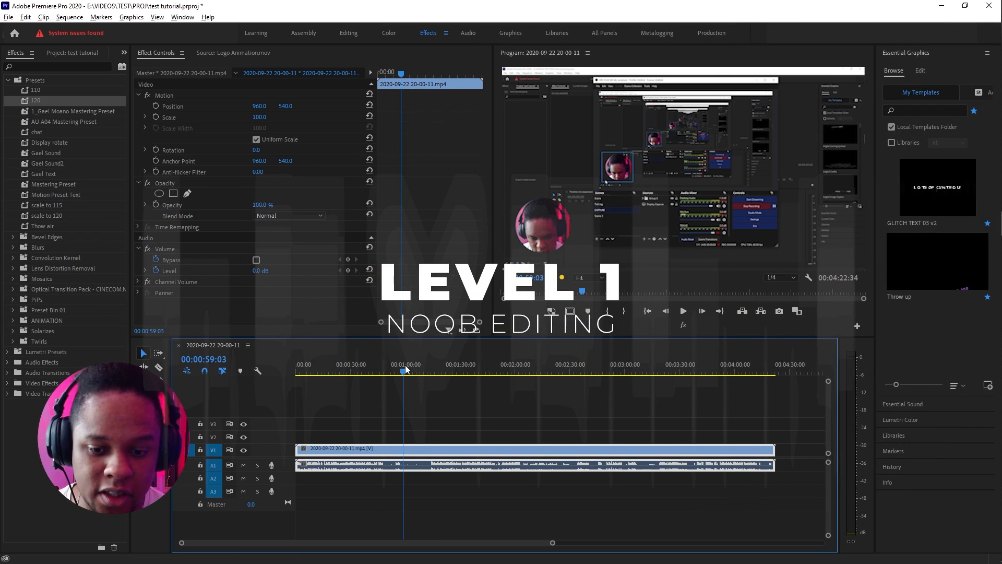
key("c")
left_click(397, 372)
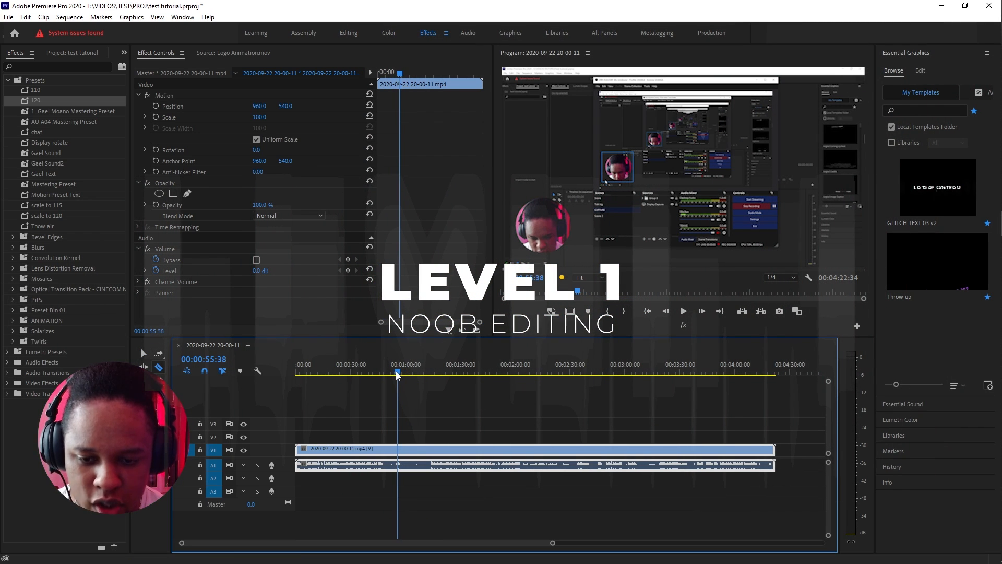
key("space")
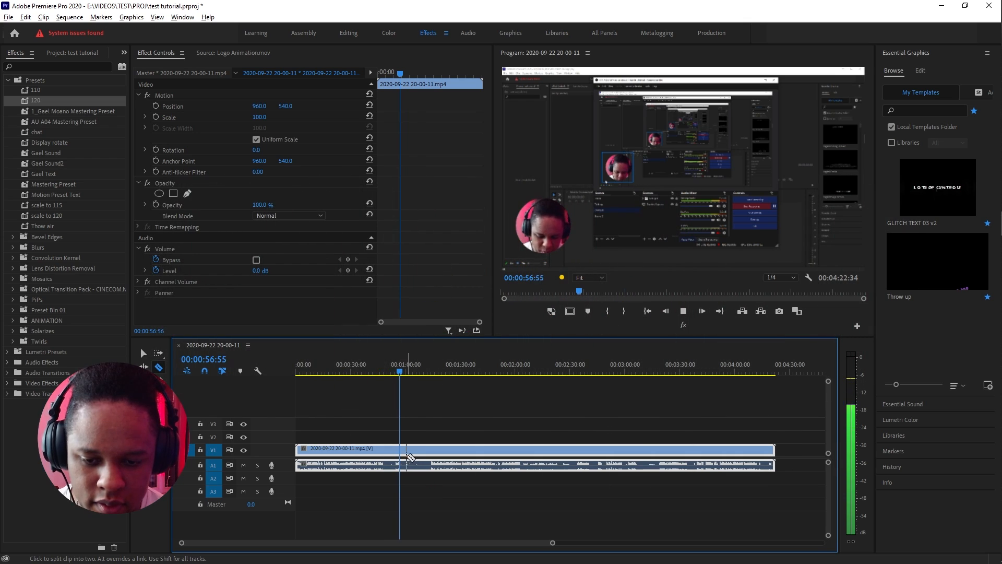
key("space")
left_click(404, 454)
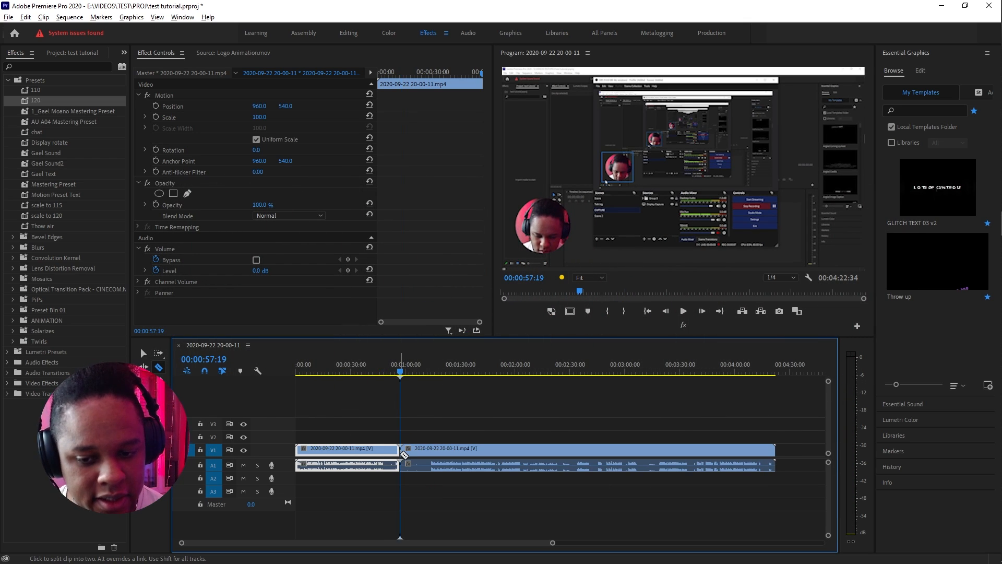
- Split the second part of the recording with the Razor tool at 00:01:14:19, where the audio waveform resumes
left_click(411, 372)
left_click_drag(412, 371, 432, 371)
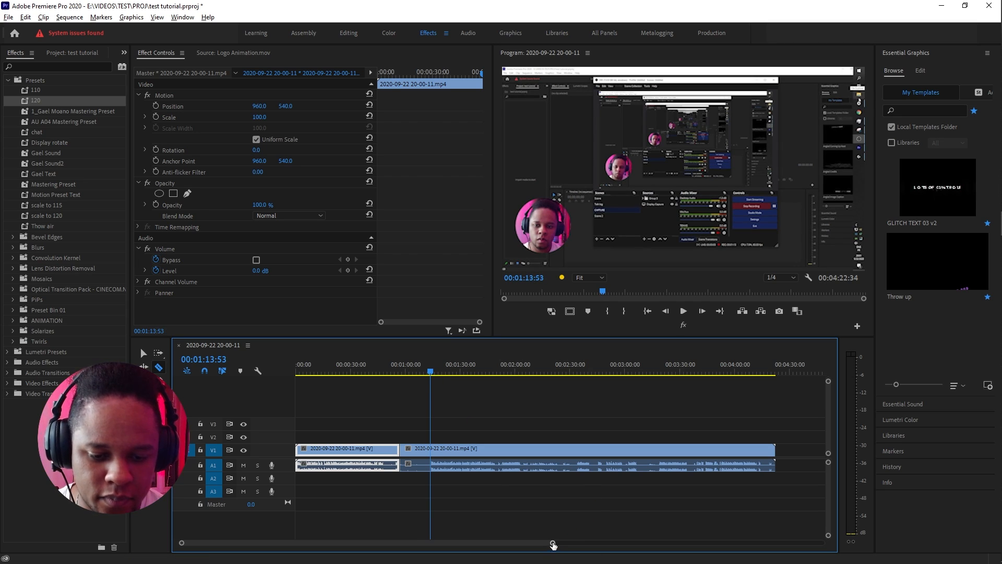
left_click_drag(553, 544, 454, 554)
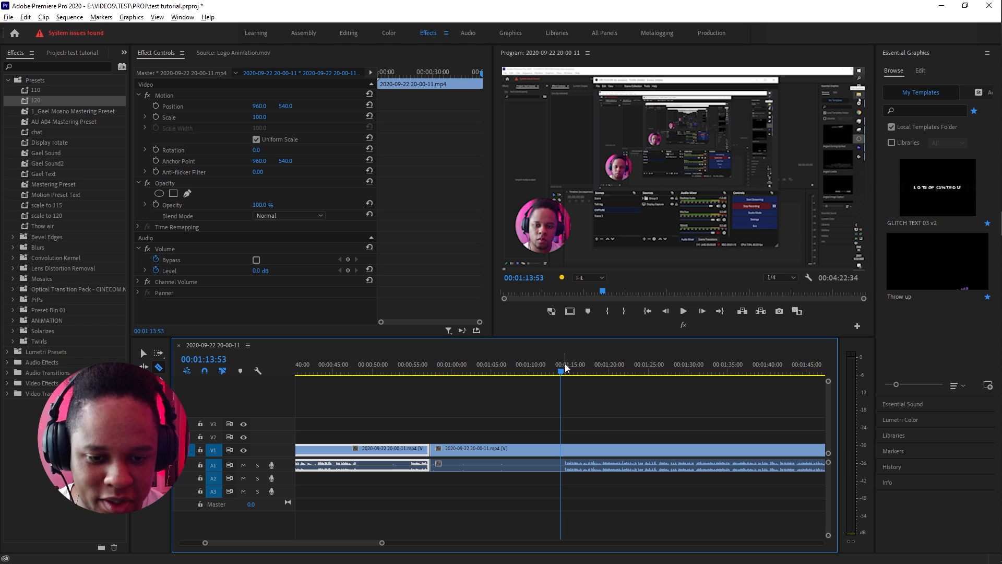
left_click_drag(559, 372, 562, 374)
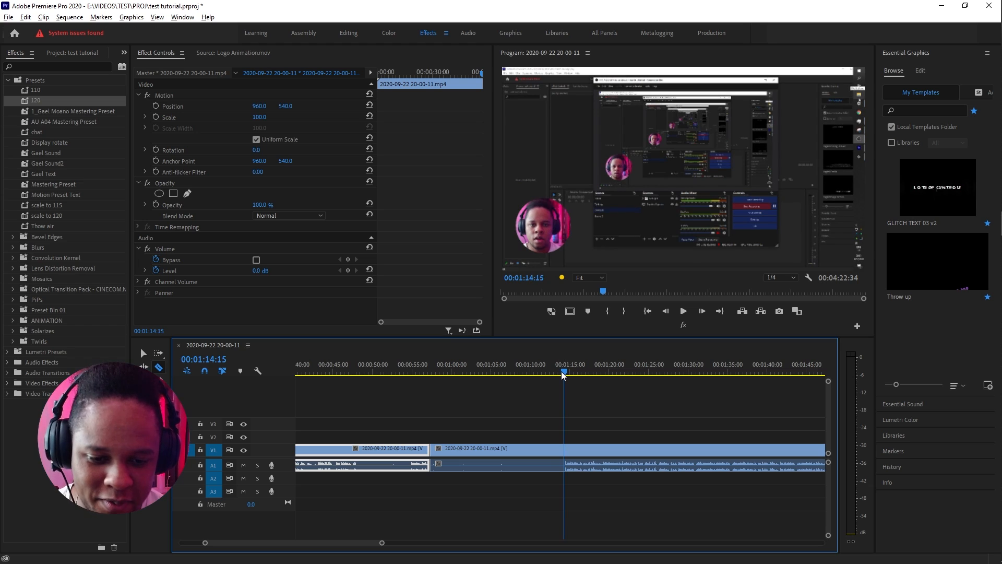
left_click(567, 464)
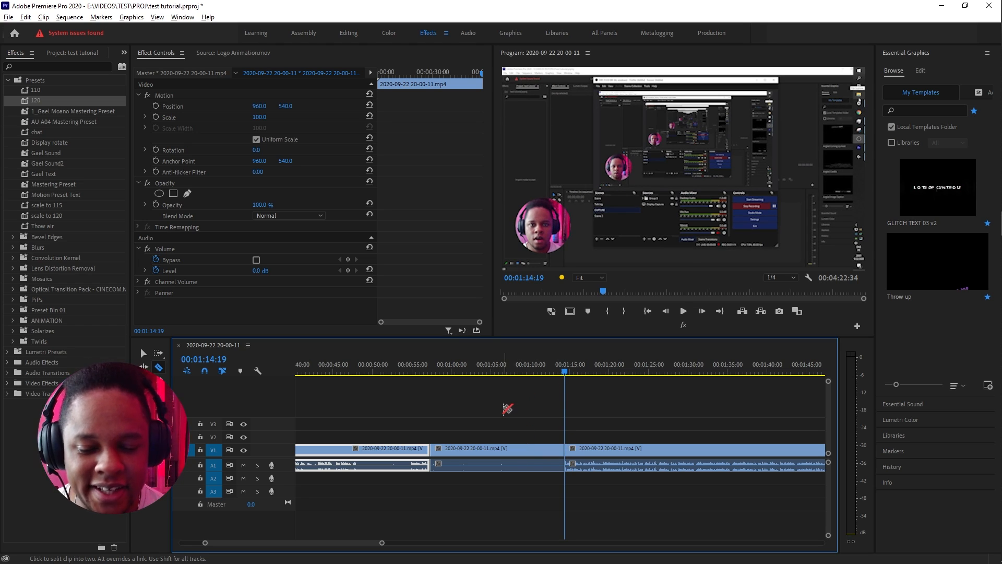
- Delete the silent clip segment between the two cuts and close the gap it leaves
left_click(499, 447)
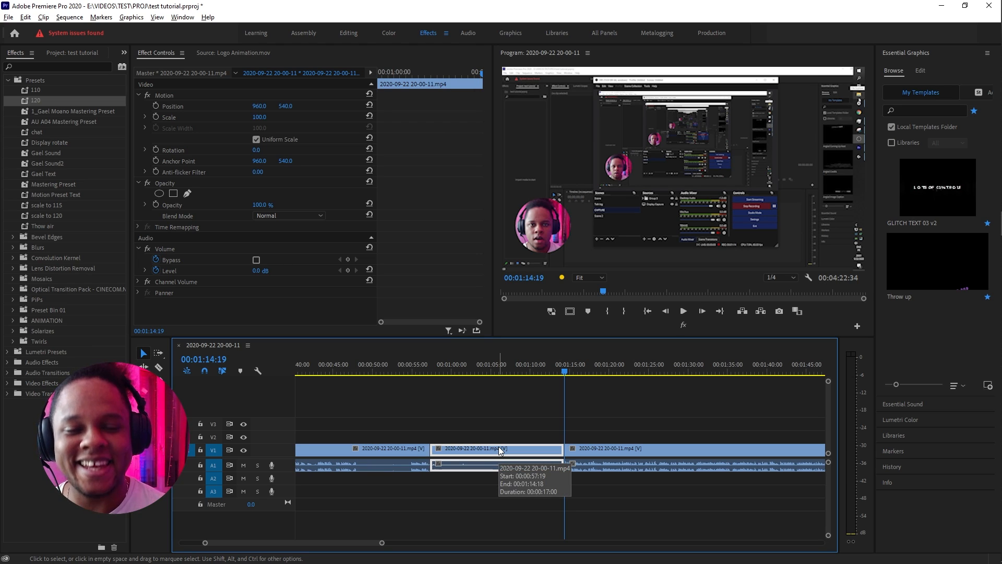
key("Delete")
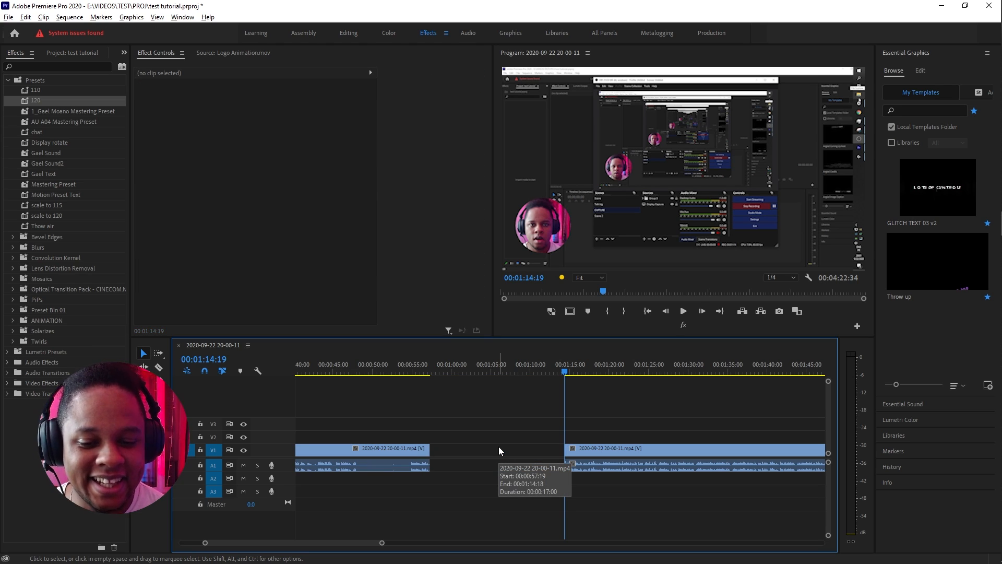
left_click(495, 452)
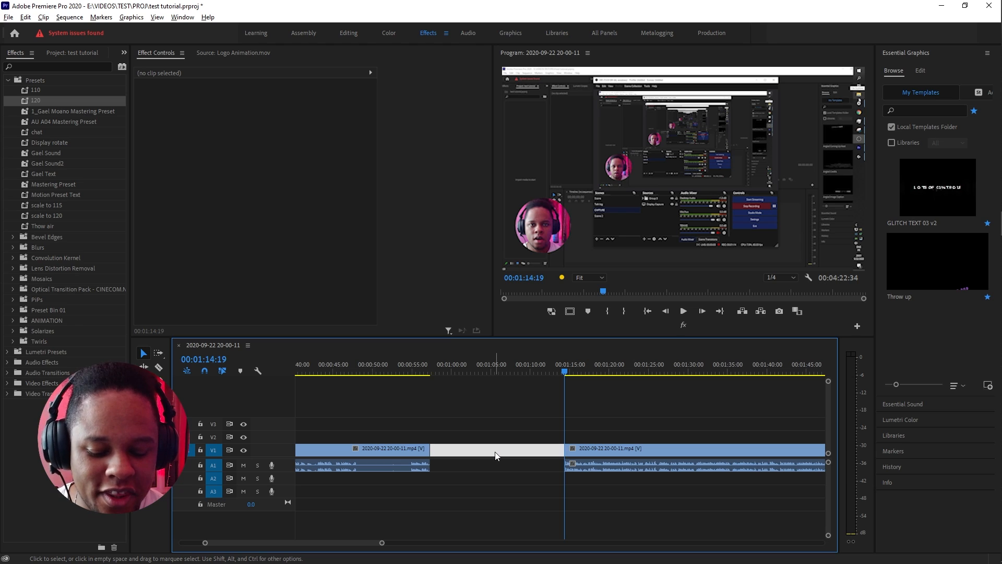
key("Delete")
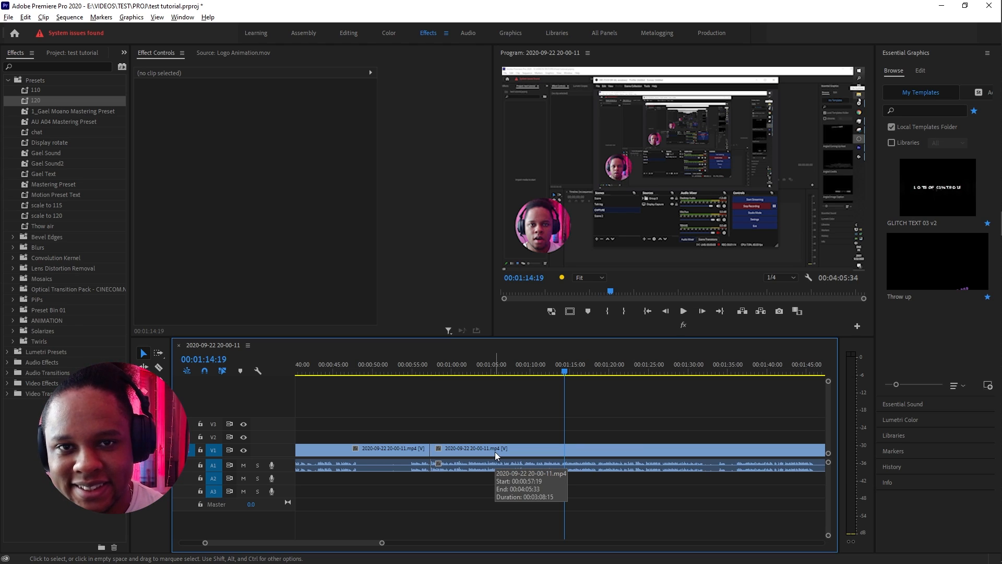
- Undo the gap removal, the segment deletion and both cuts
key("ctrl+z")
key("ctrl+z")
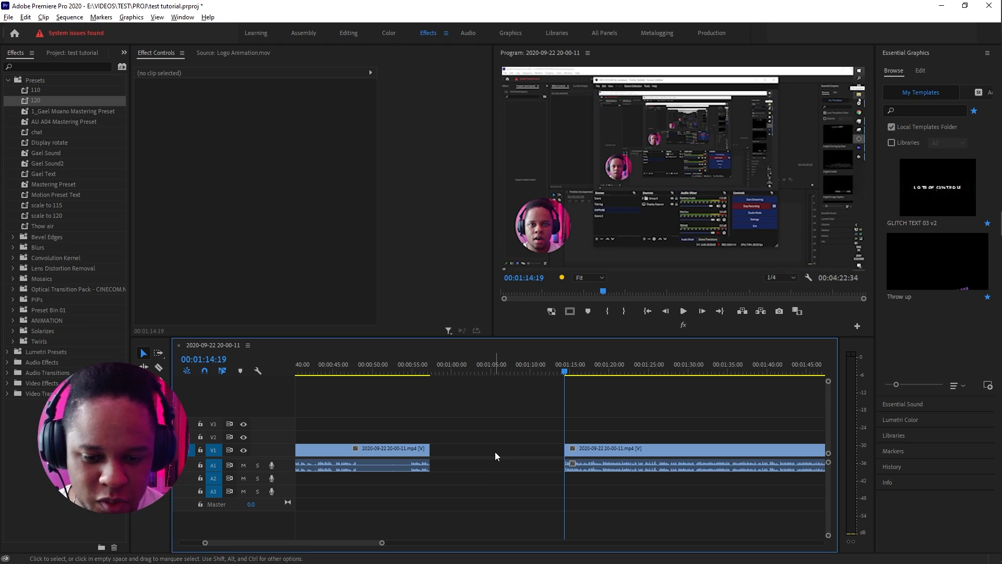
key("ctrl+z")
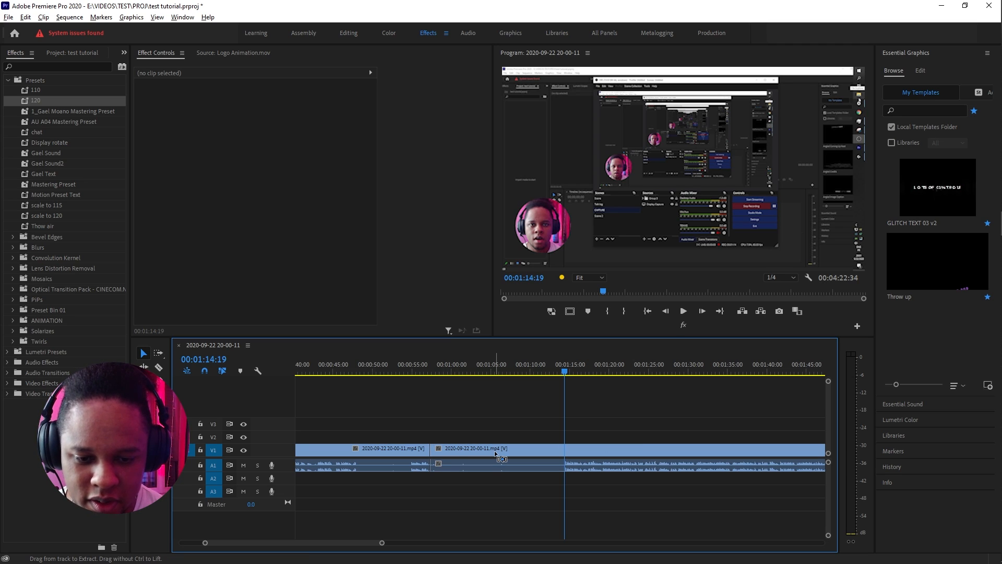
key("ctrl+z")
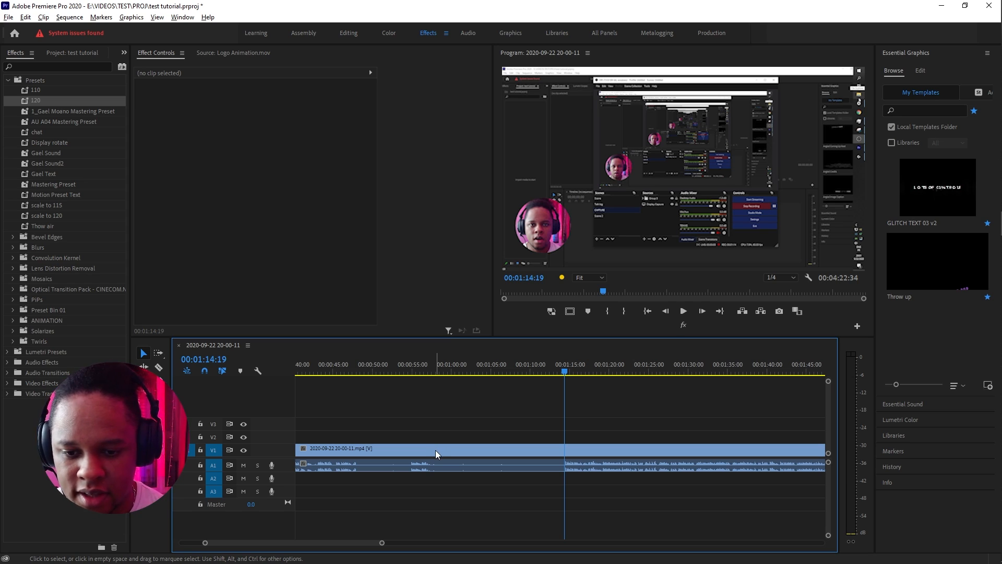
- Look up the ripple commands in the keyboard shortcuts by searching for "ripple"
left_click(24, 18)
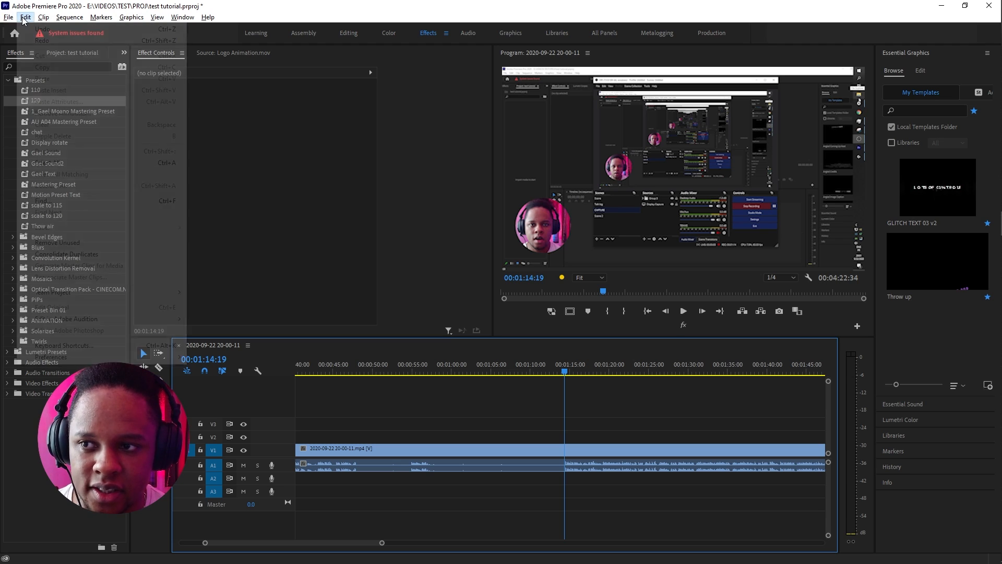
left_click(115, 344)
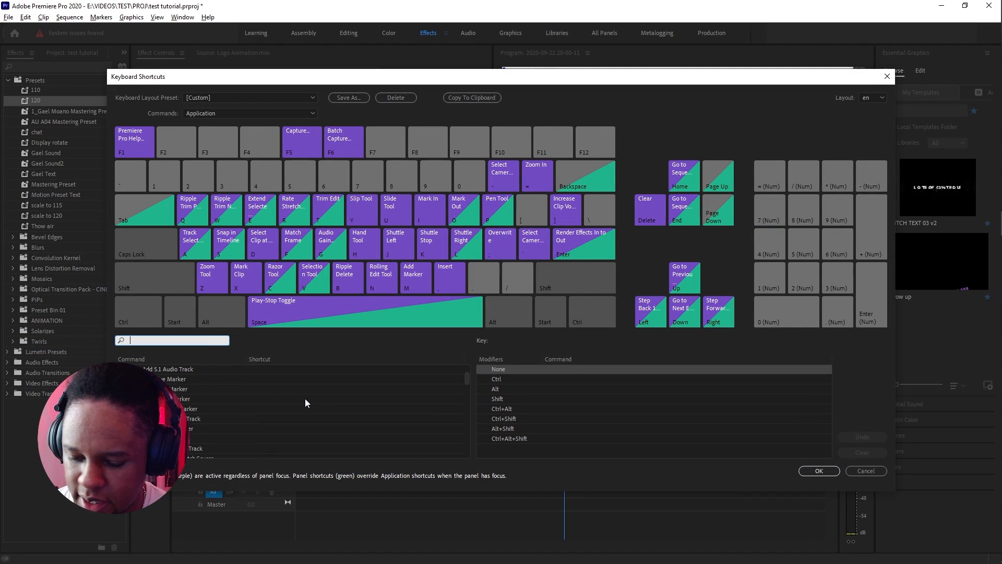
type("ripple")
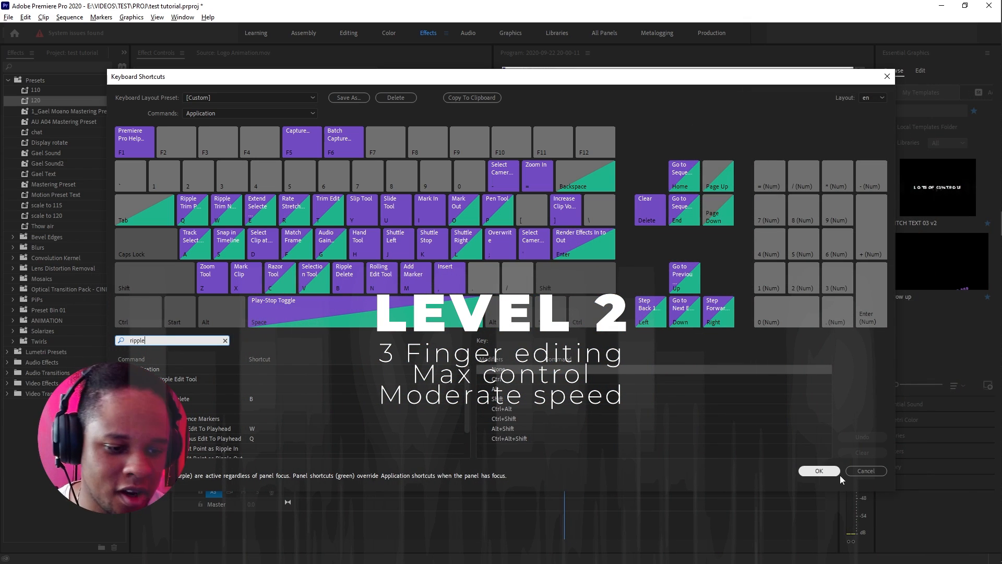
left_click(837, 472)
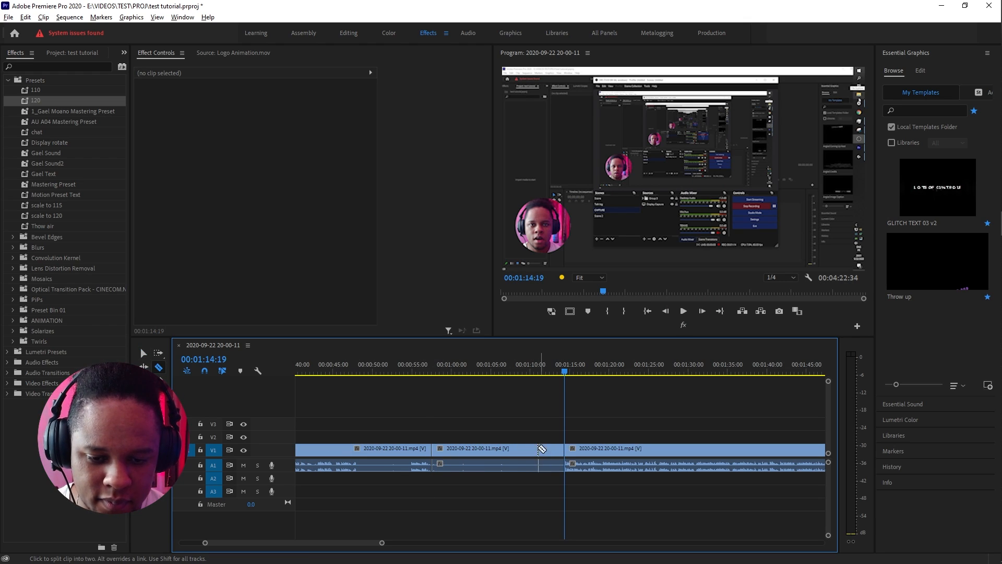
- Ripple delete the silent middle segment of the recording, and undo the deletion together with its two cuts
left_click(502, 449)
key("shift+Delete")
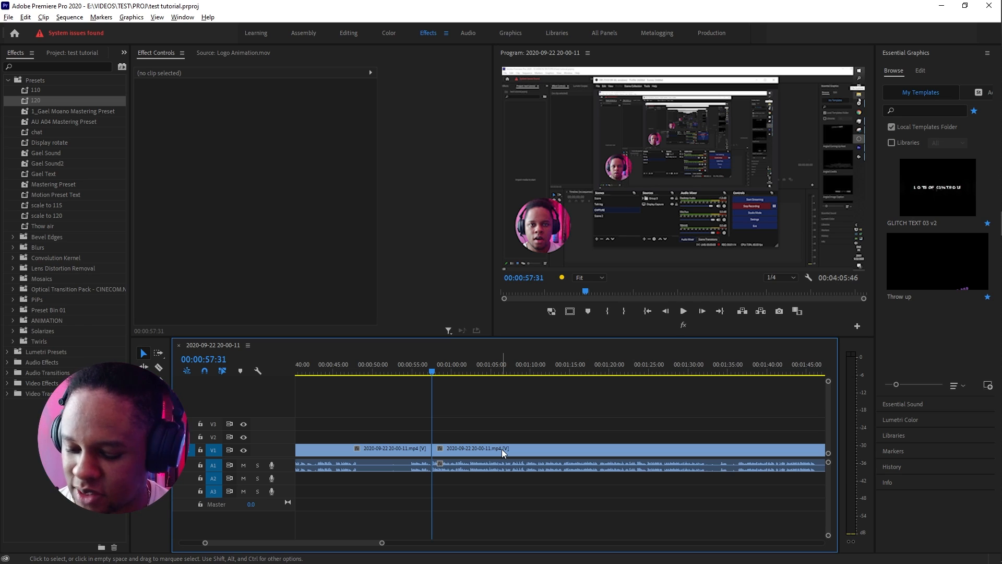
key("ctrl+z")
key("ctrl+z")
key("ctrl+z")
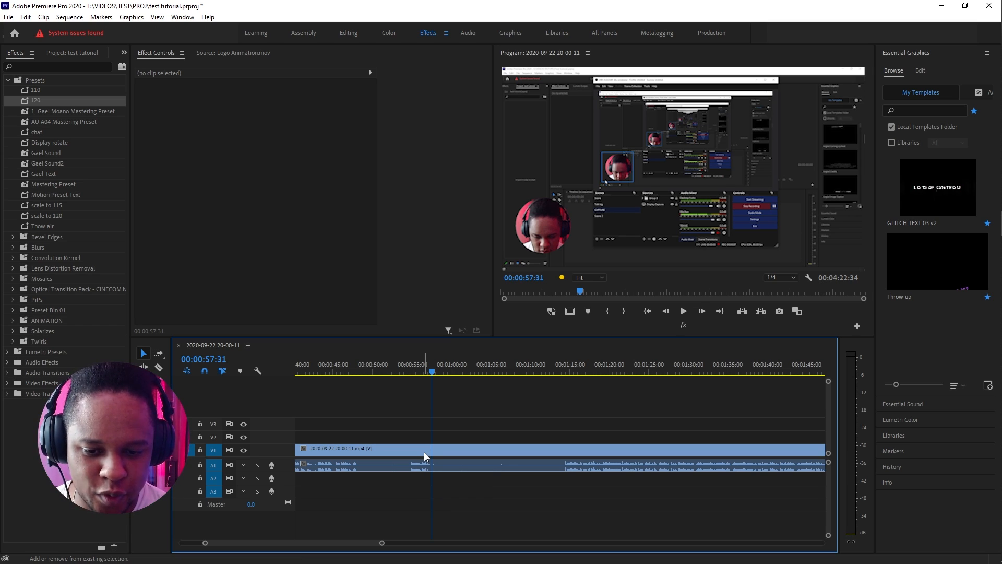
- Add an edit to the clip at 00:00:57:31 and look up its shortcut by searching the keyboard shortcuts for "edit"
key("ctrl+k")
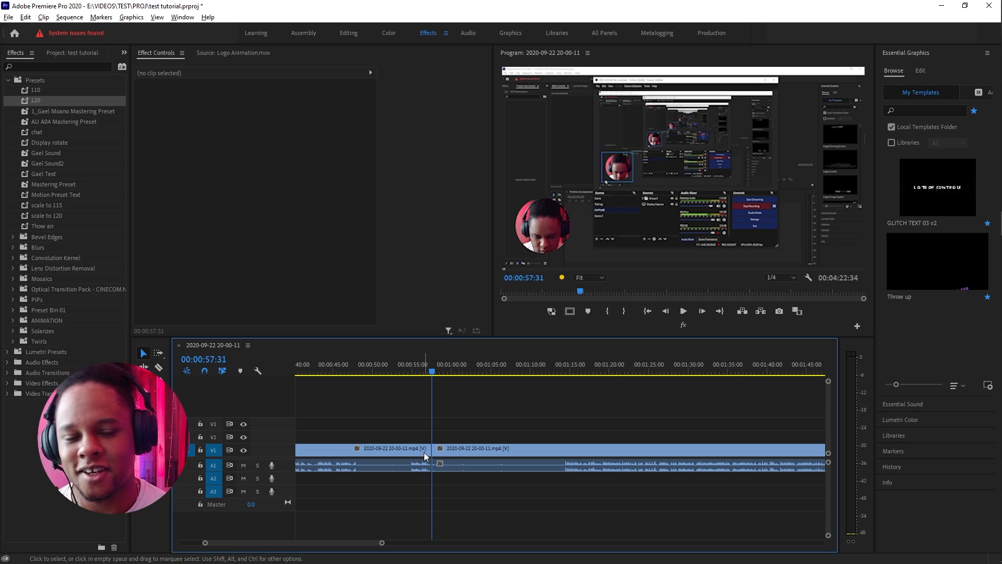
left_click(25, 17)
left_click(133, 344)
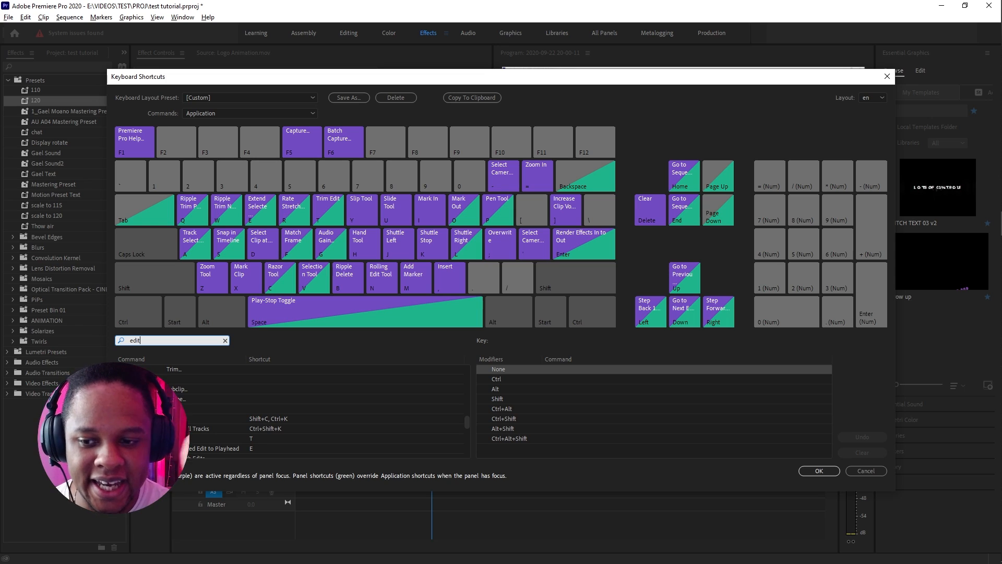
left_click(819, 470)
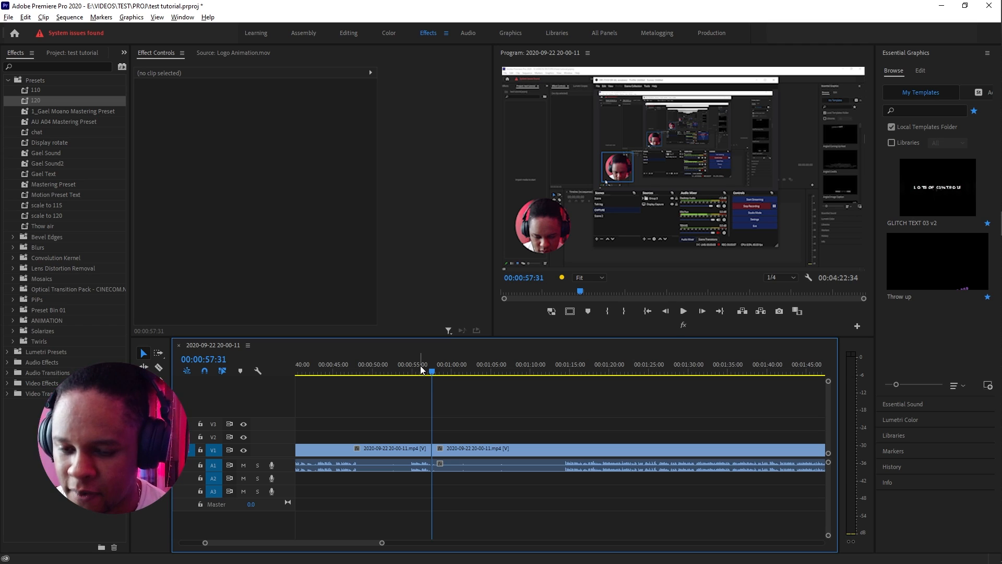
- Undo and remake the cut at 00:00:57:31, and ripple trim the previous edit to the playhead at 00:01:14:19
key("ctrl+z")
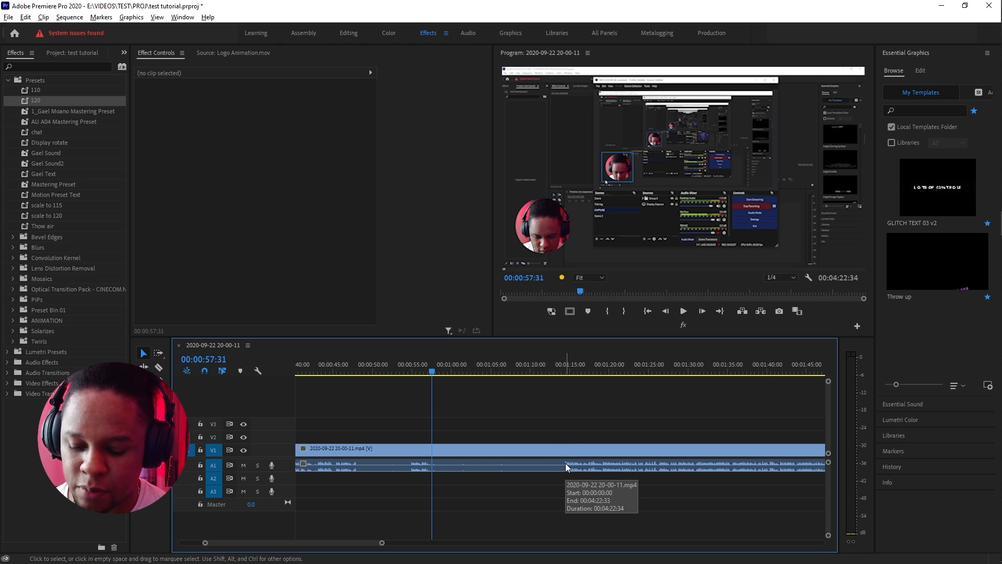
key("ctrl+k")
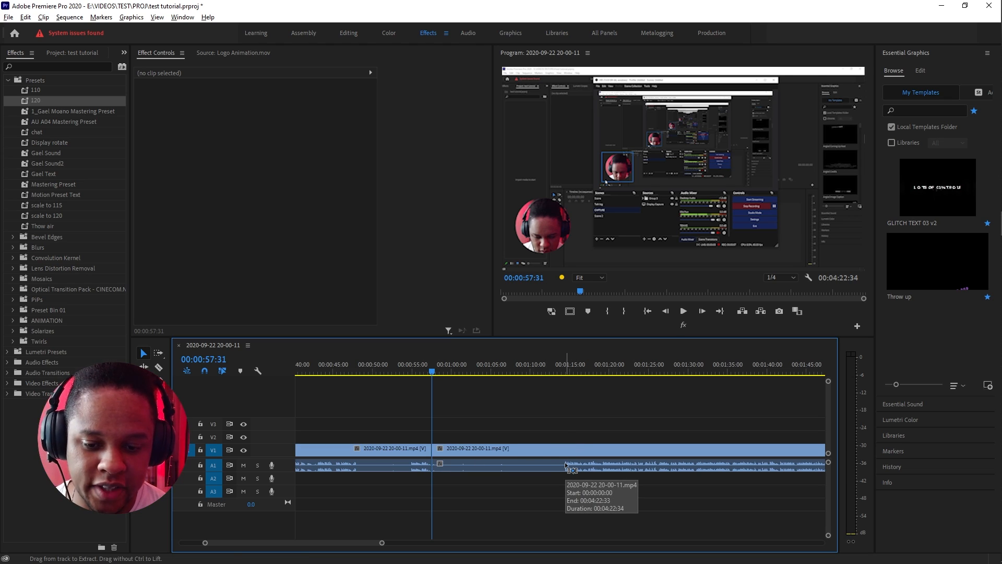
left_click(565, 367)
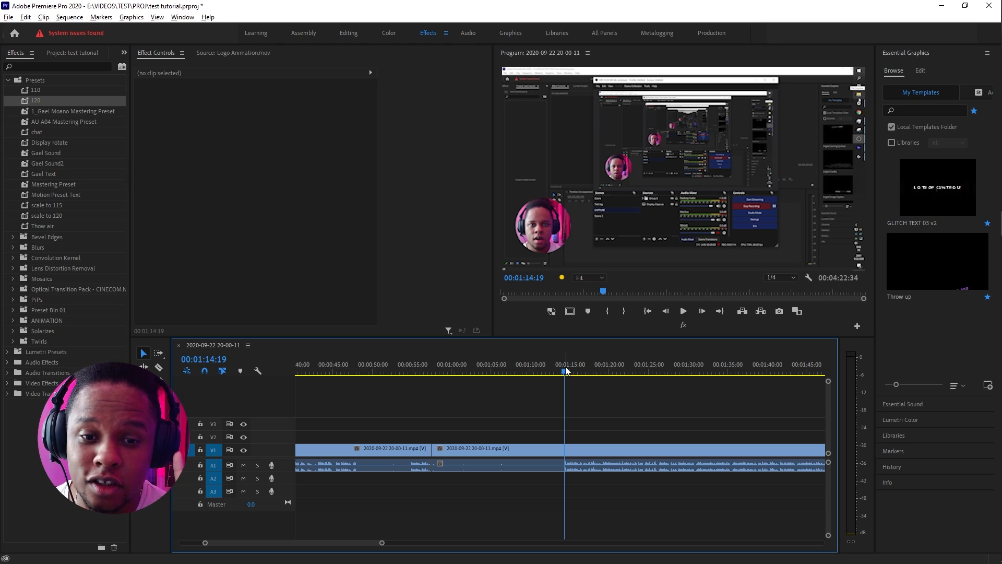
key("Up")
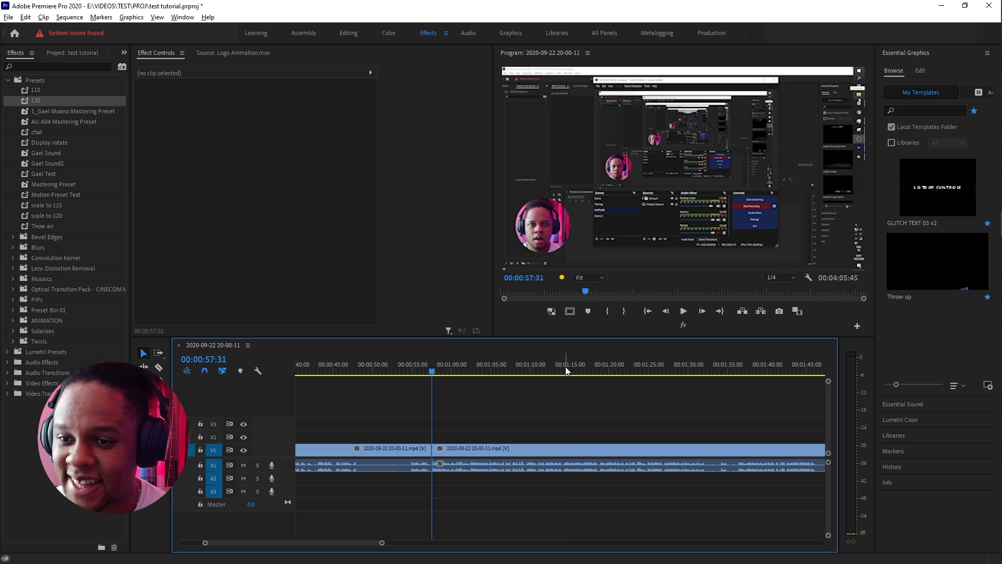
- Check the ripple trim shortcuts by searching the keyboard shortcuts for "ripple", and close the list without changes
left_click(25, 17)
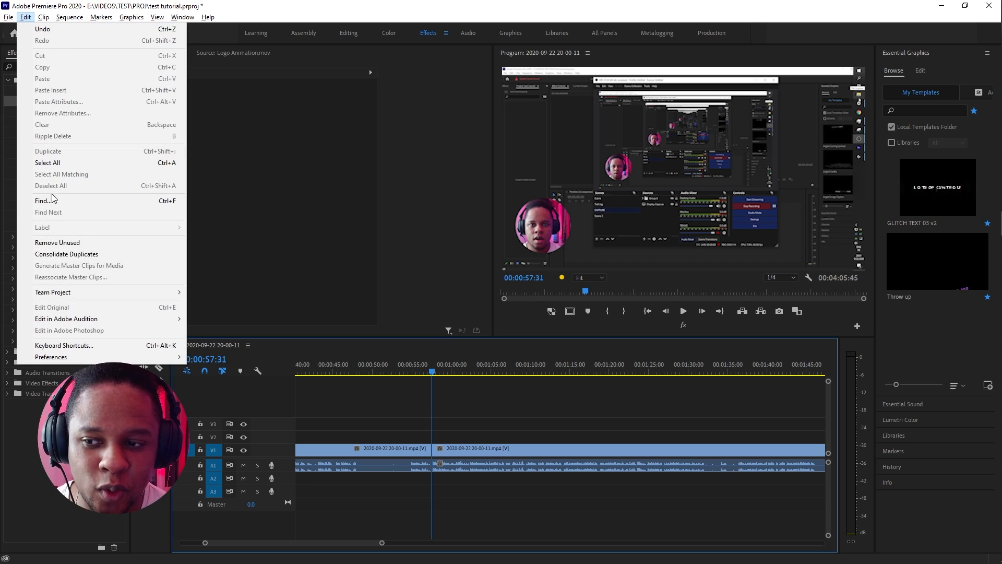
left_click(62, 345)
type("ripple")
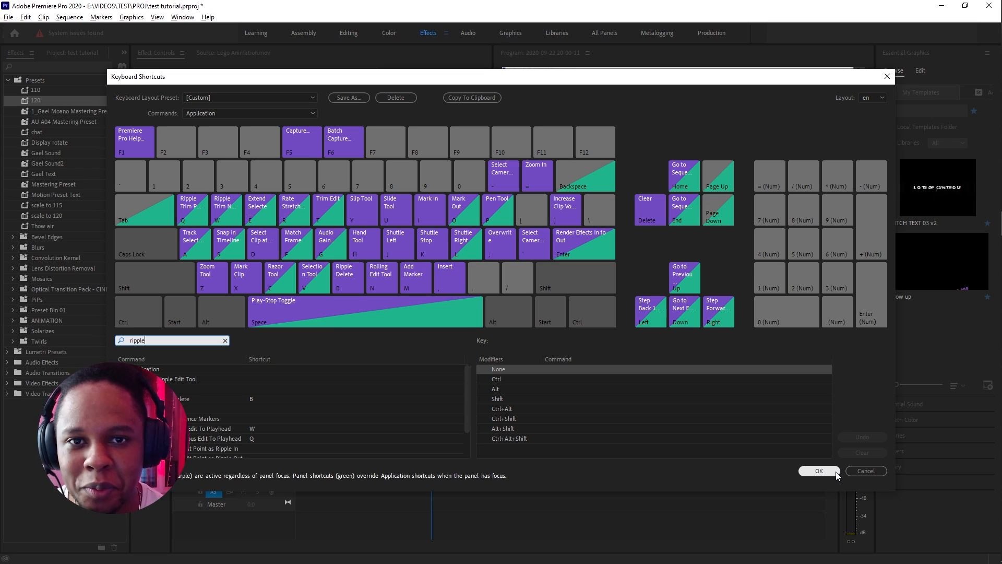
left_click(858, 475)
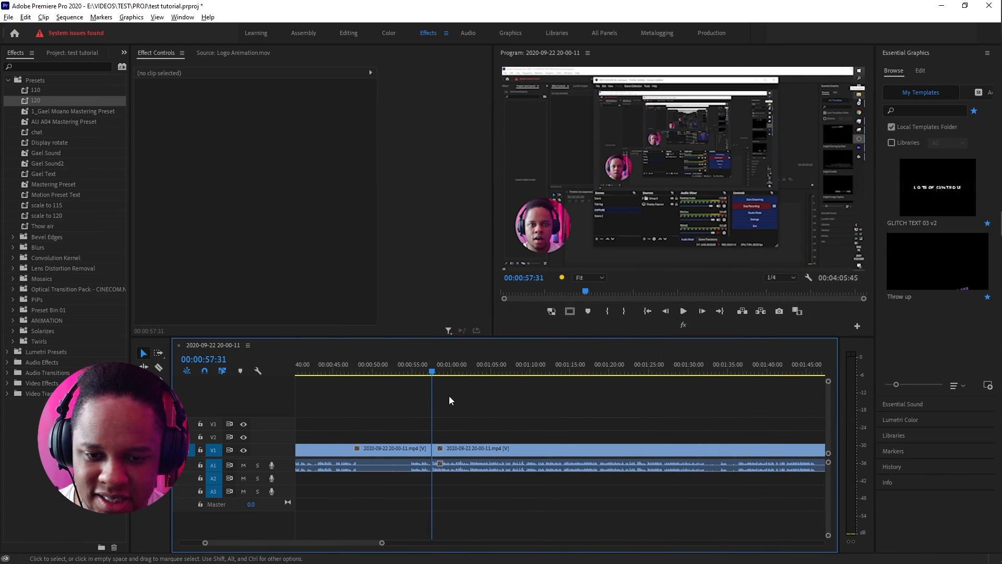
- Assign S as an additional keyboard shortcut for Add Edit to All Tracks and save the shortcut changes
key("s")
mouse_move(450, 371)
left_mouse_down()
mouse_move(489, 369)
mouse_move(432, 376)
left_mouse_up()
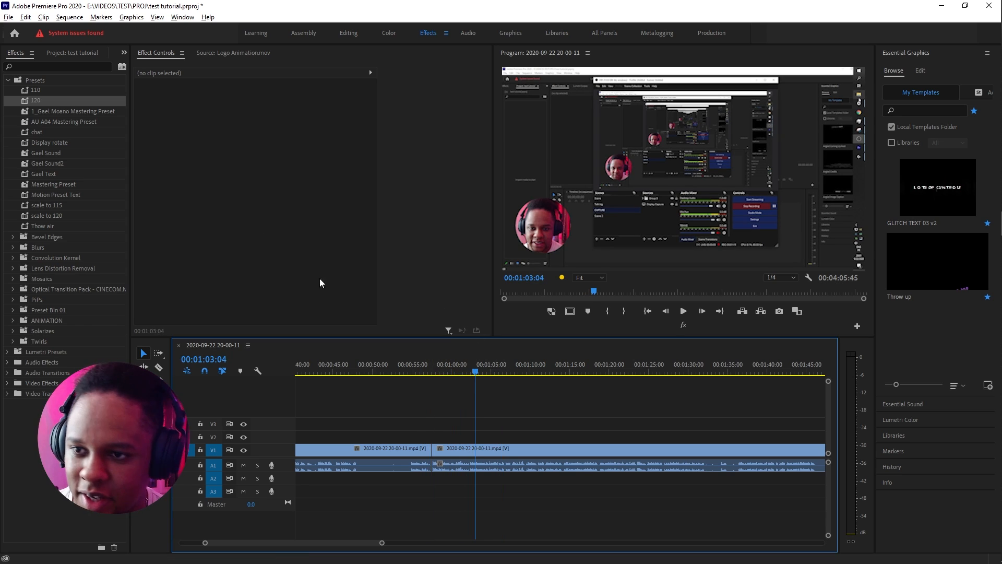
left_click(26, 17)
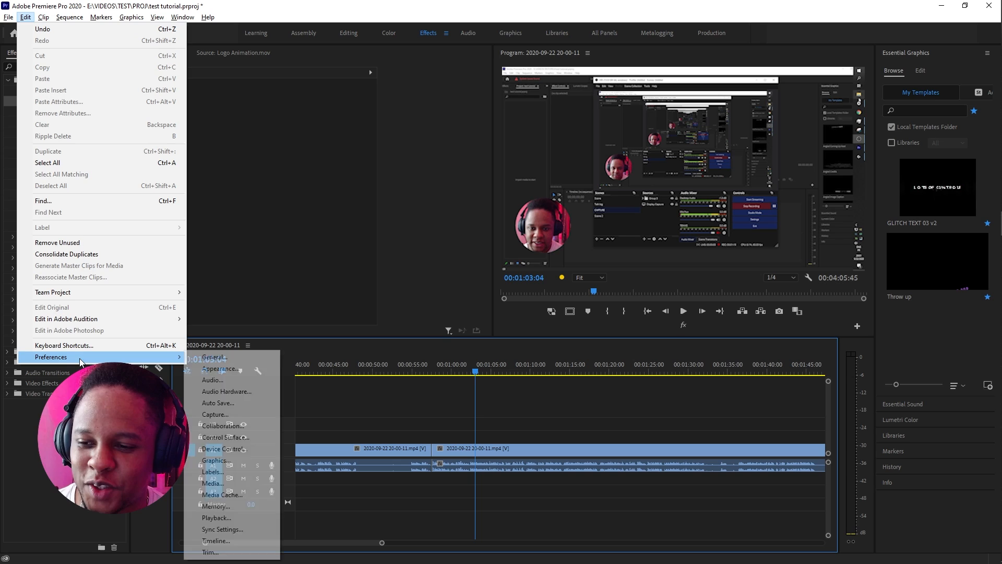
left_click(67, 346)
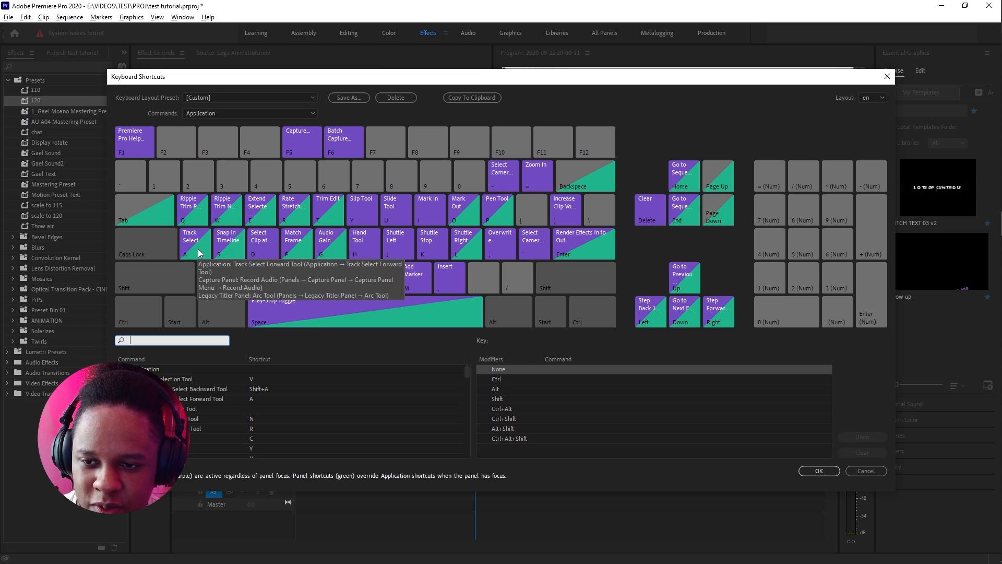
type("edit all")
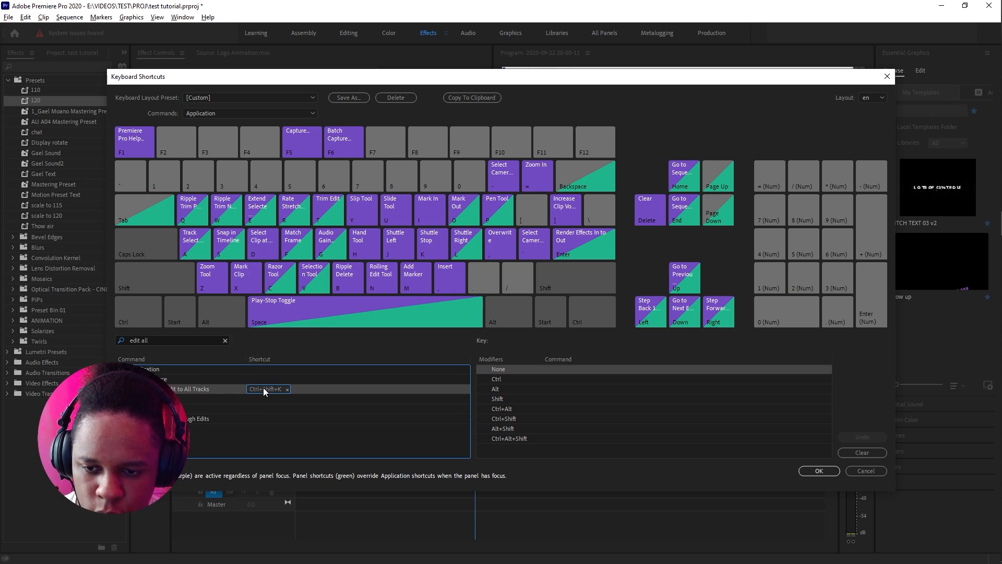
left_click(263, 389)
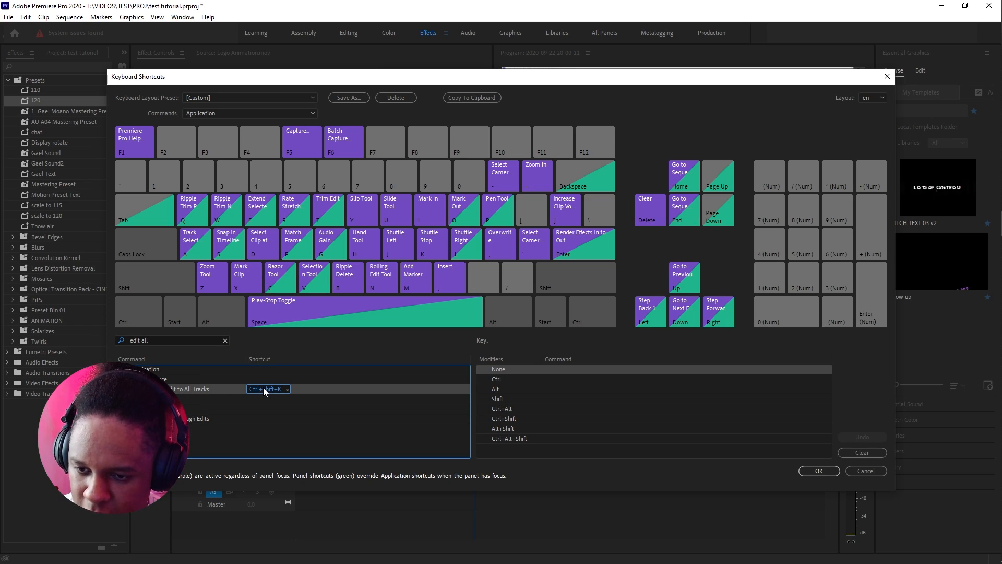
key("s")
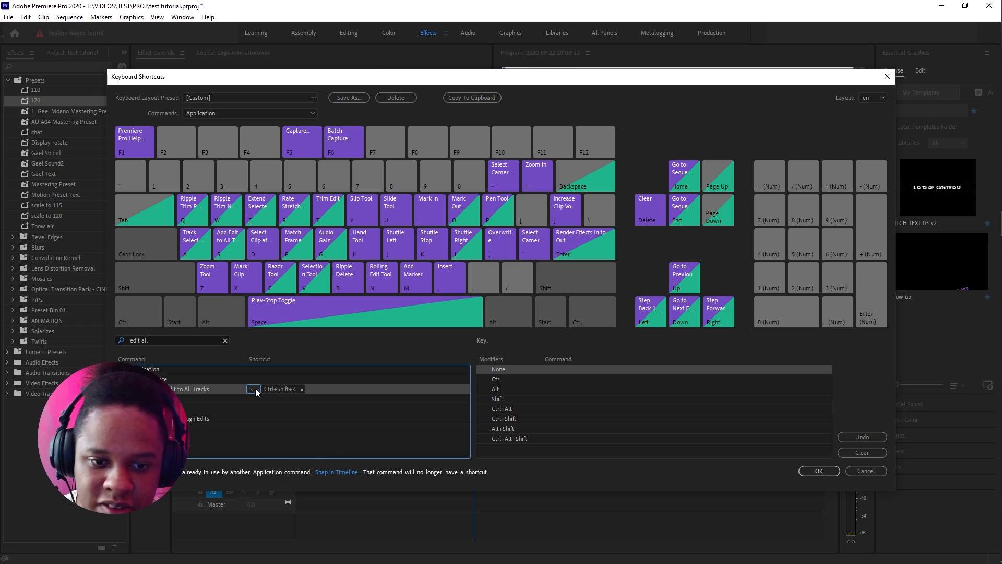
left_click(342, 388)
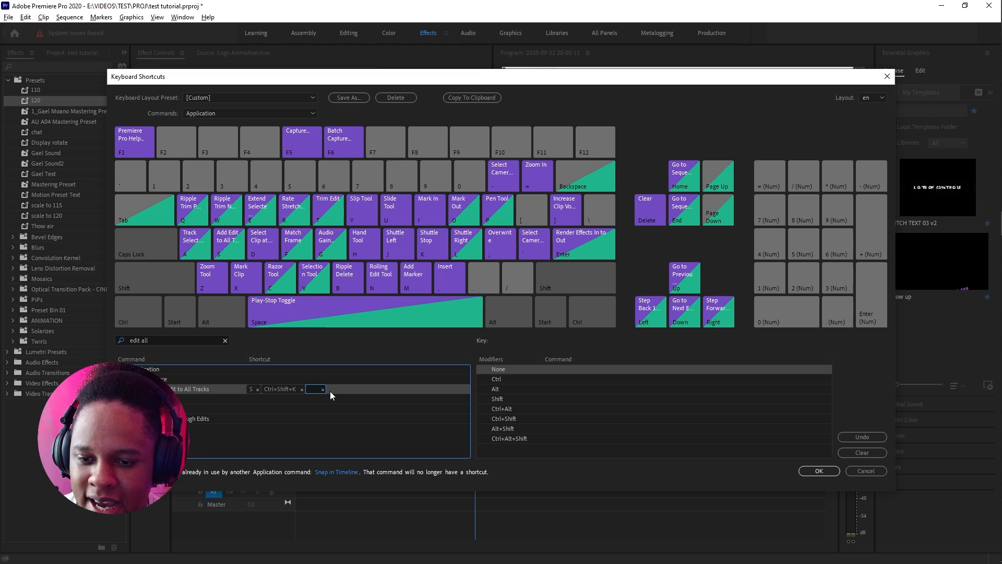
left_click(322, 389)
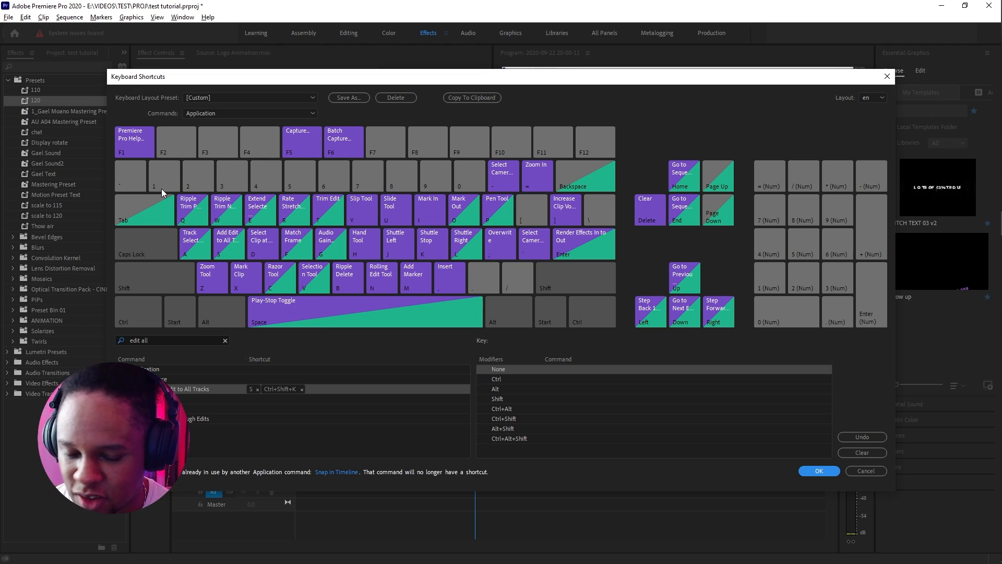
left_click(808, 469)
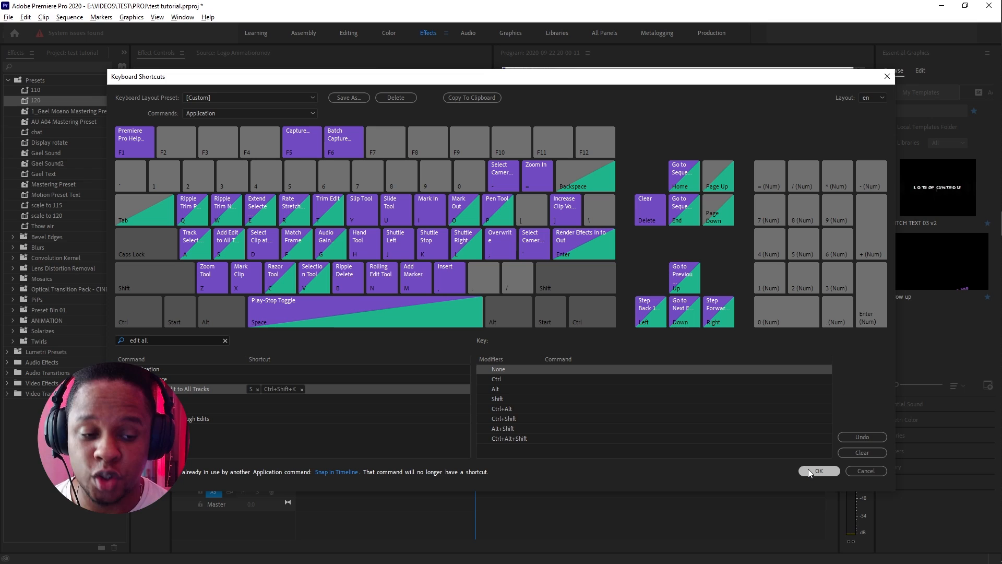
left_click(808, 468)
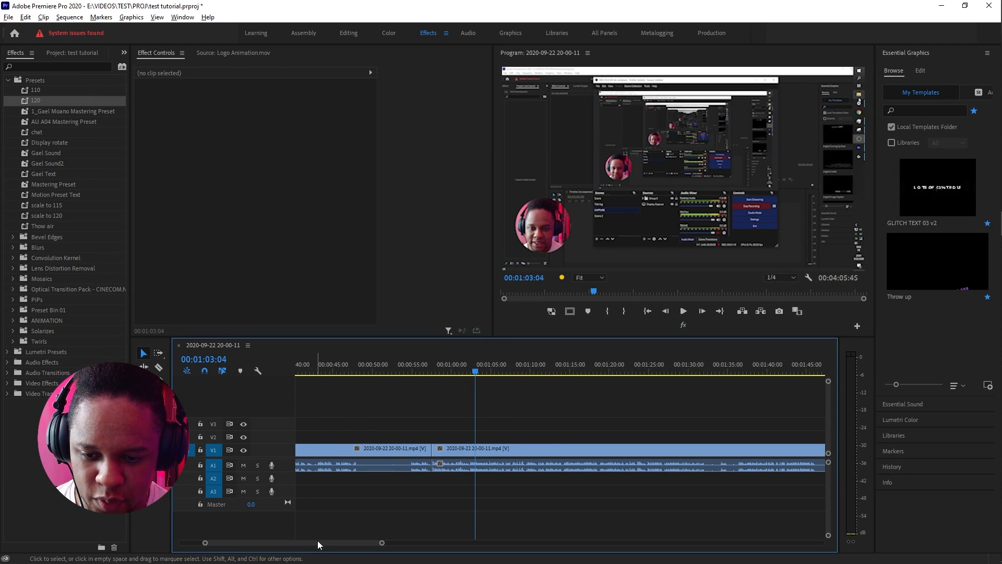
- Undo the ripple trim and the cut at 00:00:57:31 to restore the uncut recording clip
key("ctrl+z")
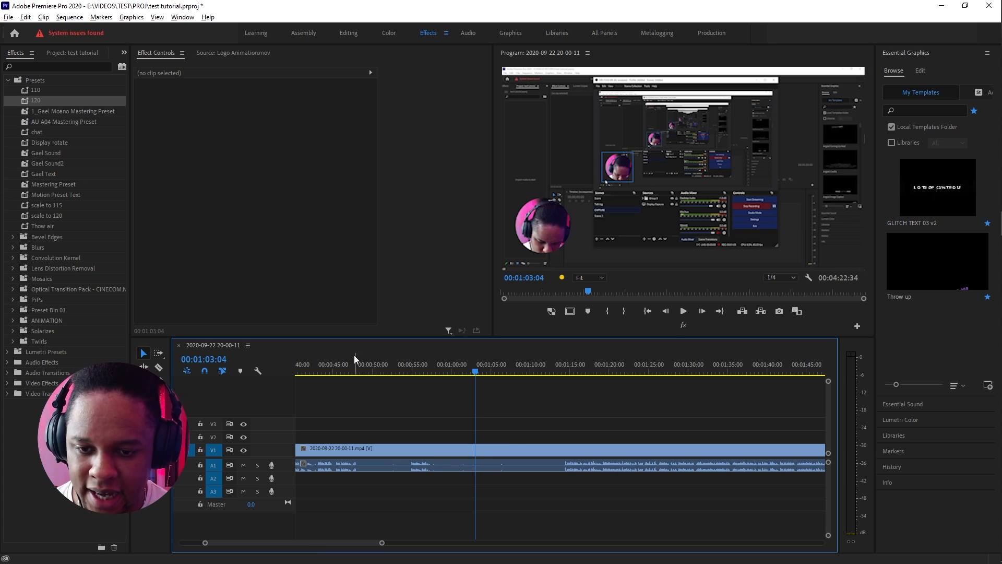
left_click_drag(381, 543, 455, 543)
left_click(524, 371)
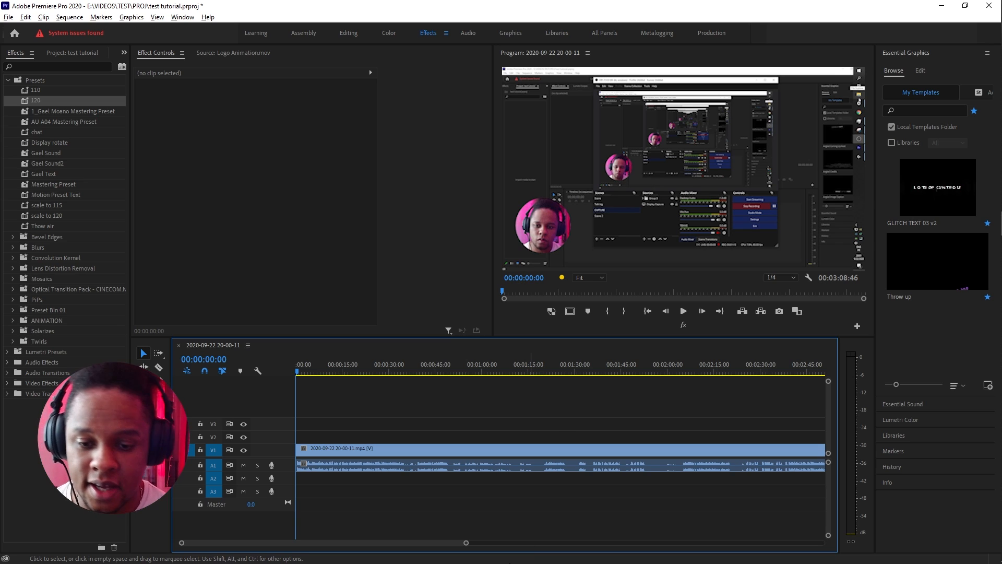
- Select the recording clip, play its opening to hear the original audio, and apply the DeNoise audio effect
left_click(352, 448)
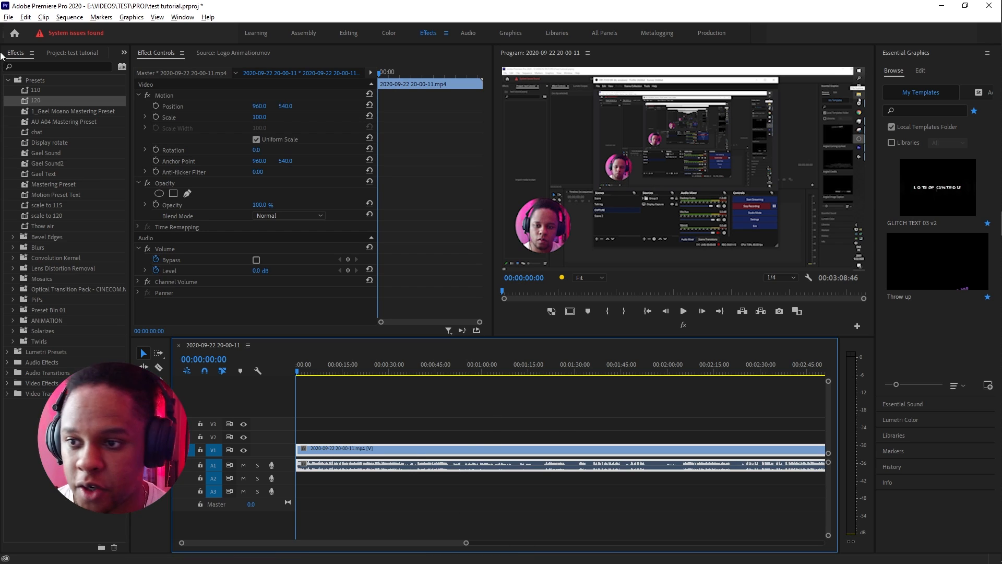
left_click(54, 120)
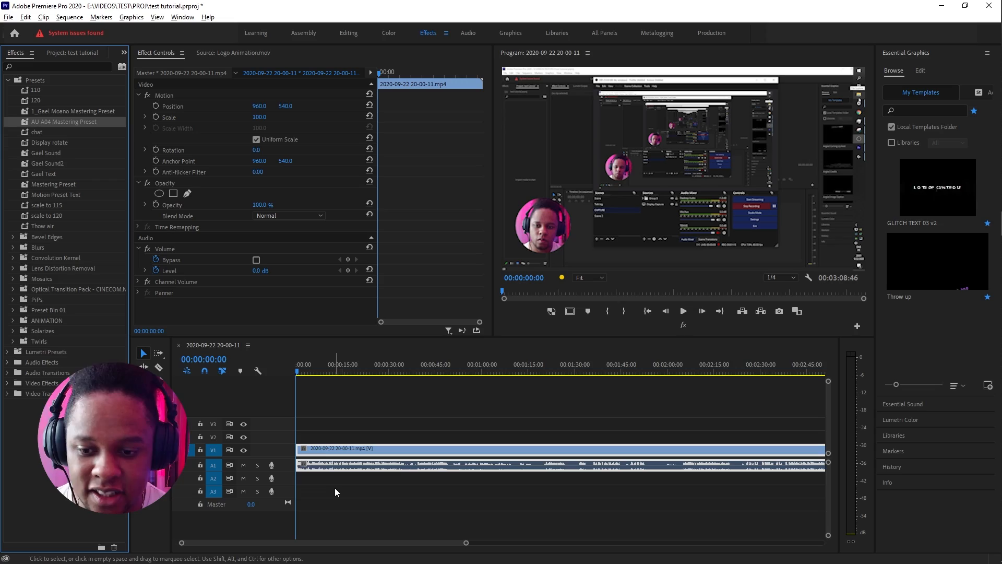
key("space")
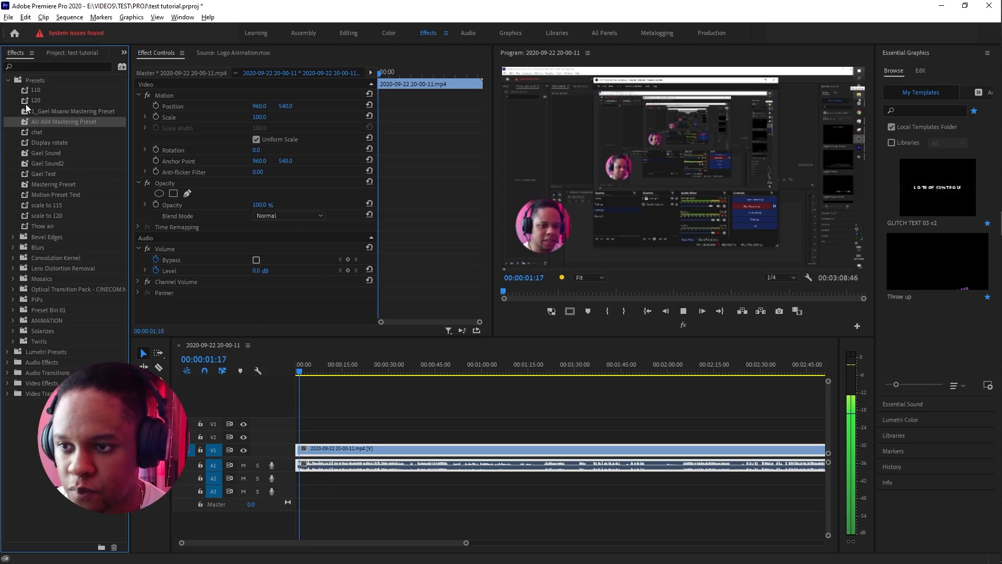
key("space")
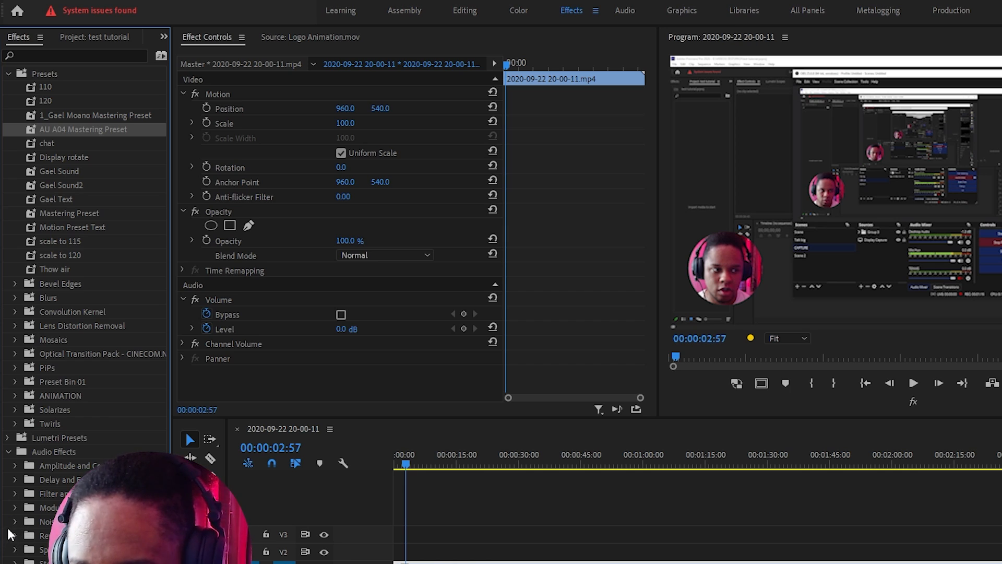
left_click(14, 521)
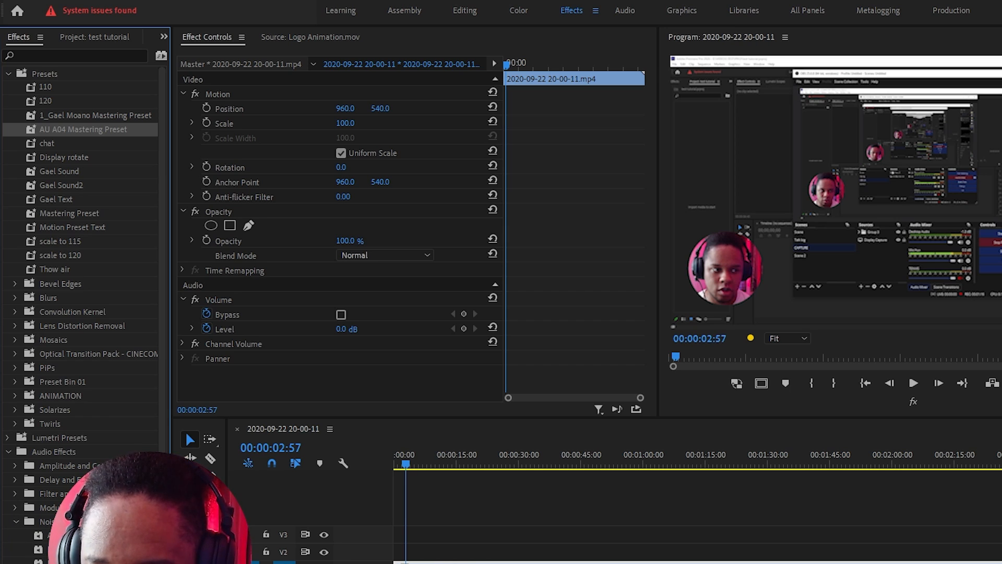
left_click_drag(57, 562, 548, 563)
scroll(620, 298, "down", 3)
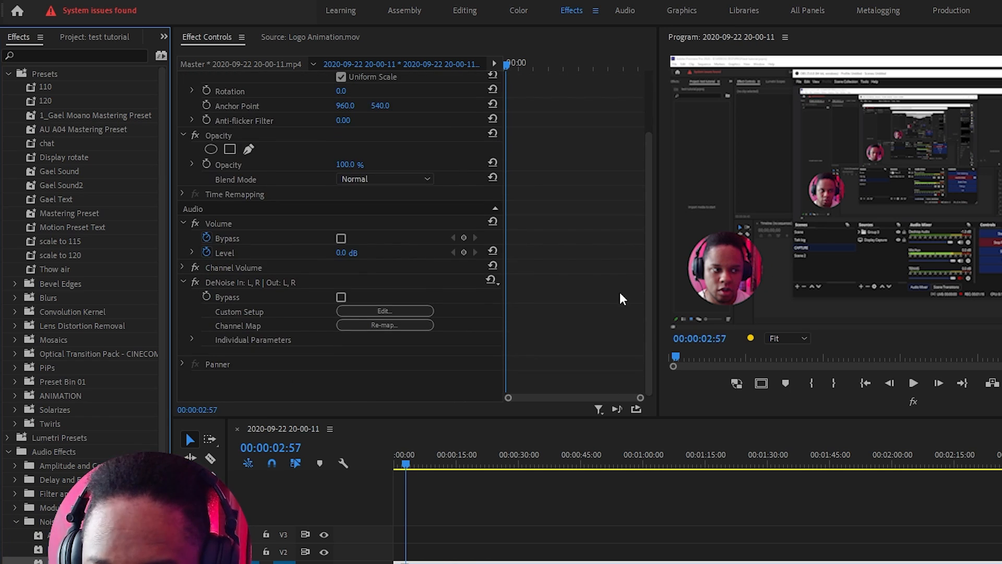
- Set the DeNoise effect's amount to 13% while the clip plays, and close its editor
key("space")
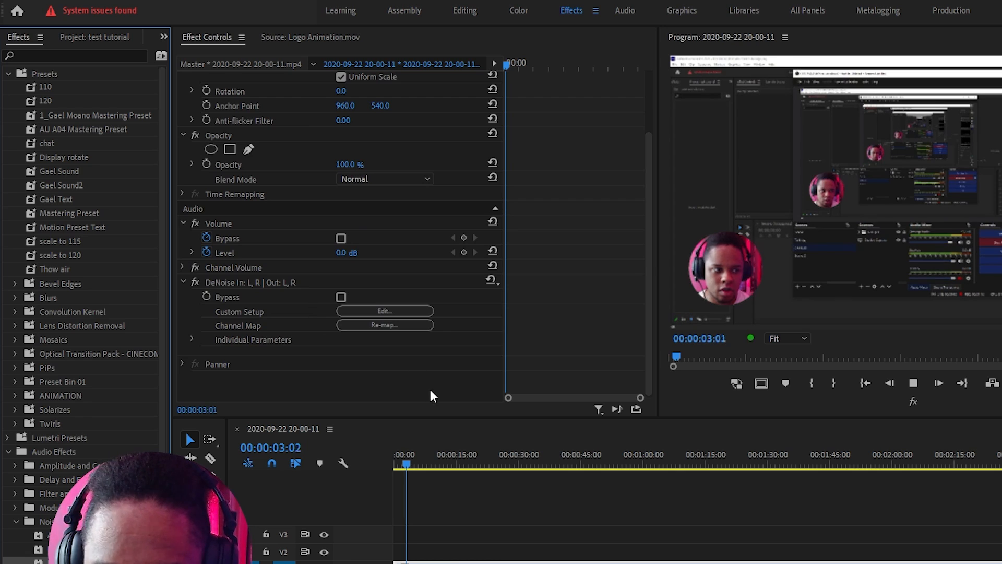
left_click(369, 312)
left_click_drag(633, 454, 594, 459)
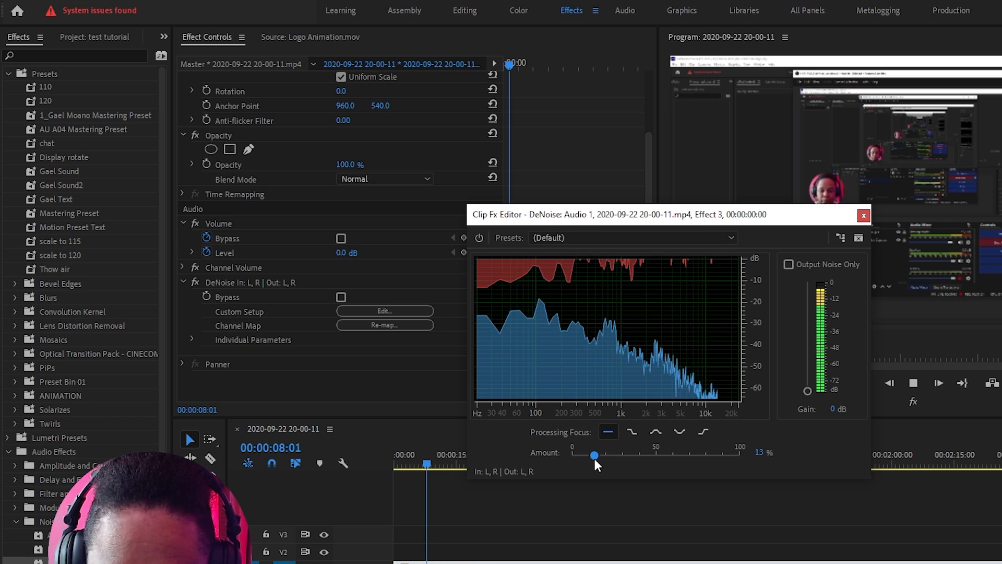
left_click(864, 215)
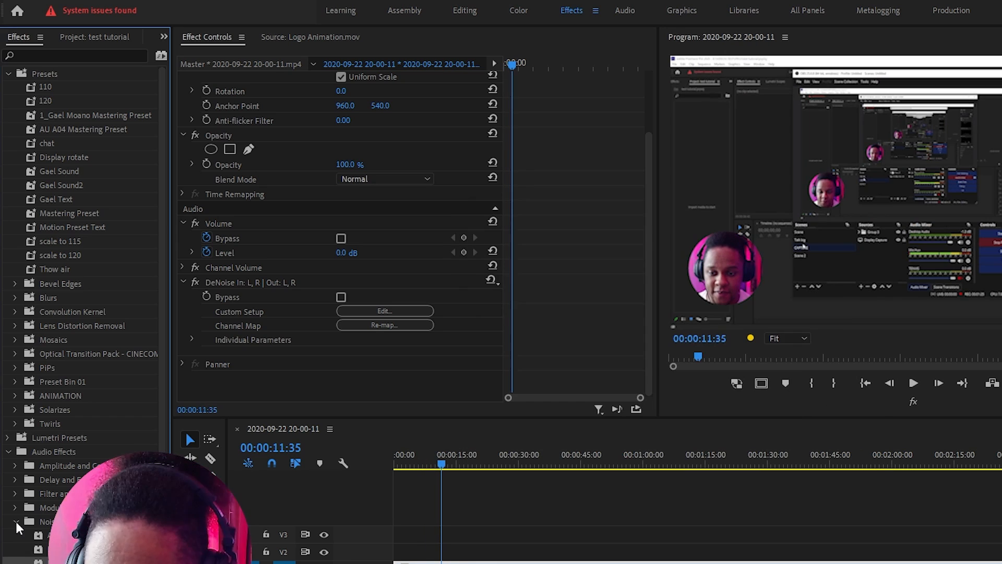
- Apply the Dynamics audio effect from the amplitude and compression group to the recording clip and open its custom setup
left_click(16, 522)
left_click(17, 465)
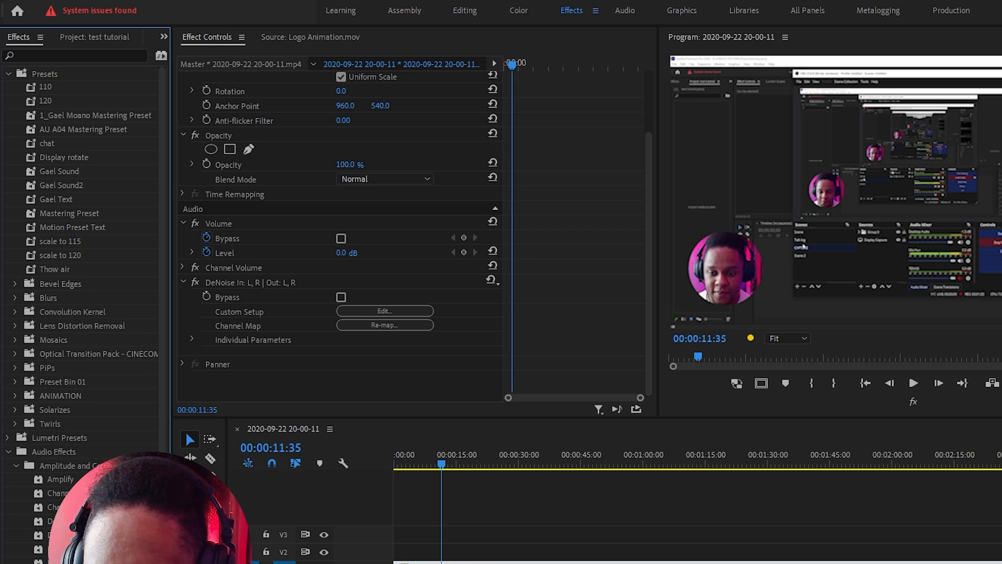
left_click_drag(59, 535, 287, 380)
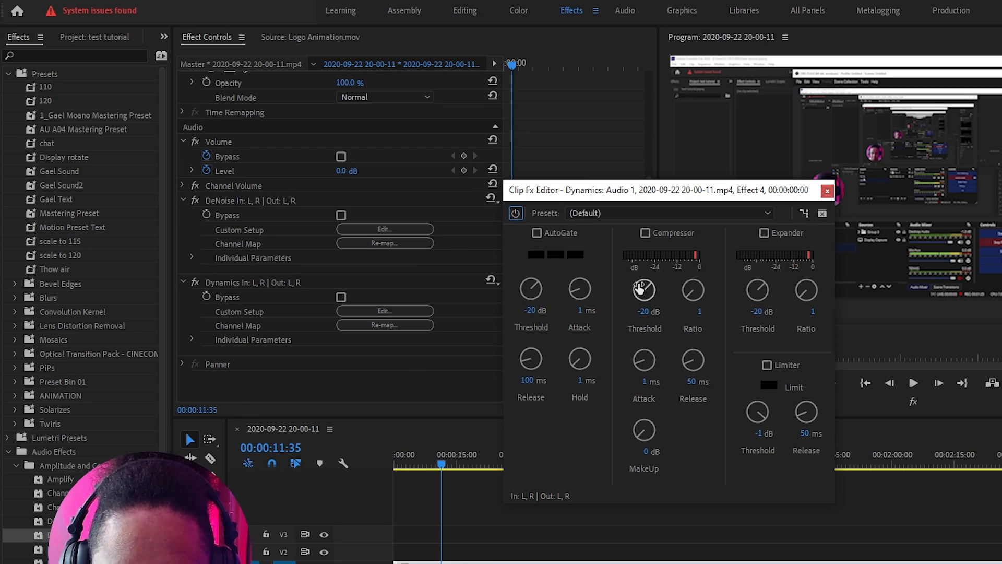
- Set the Dynamics compressor threshold to -18.2 dB and ratio to 2.5, and enable the limiter with a -5.9 dB threshold
left_click_drag(642, 287, 694, 272)
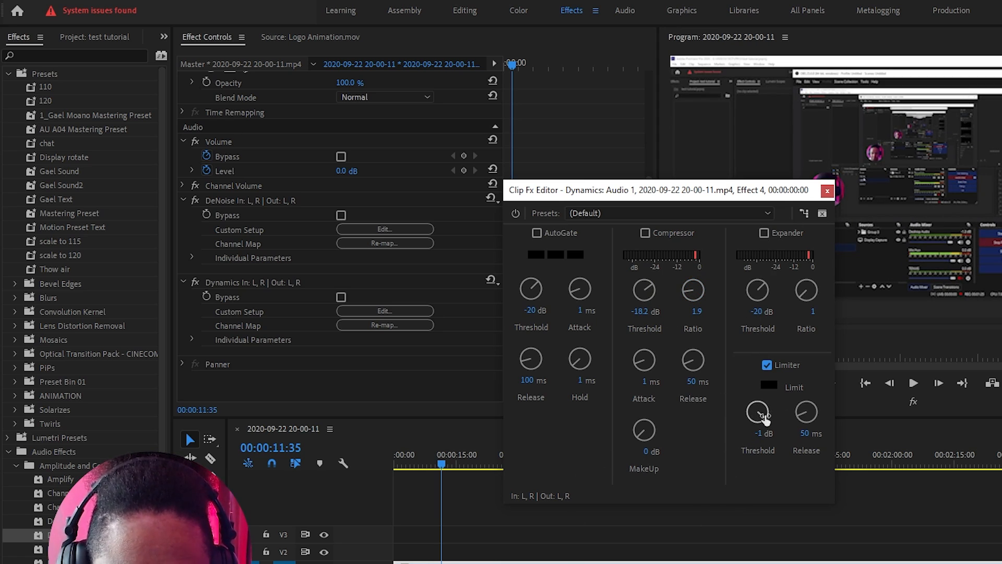
left_click_drag(766, 418, 753, 423)
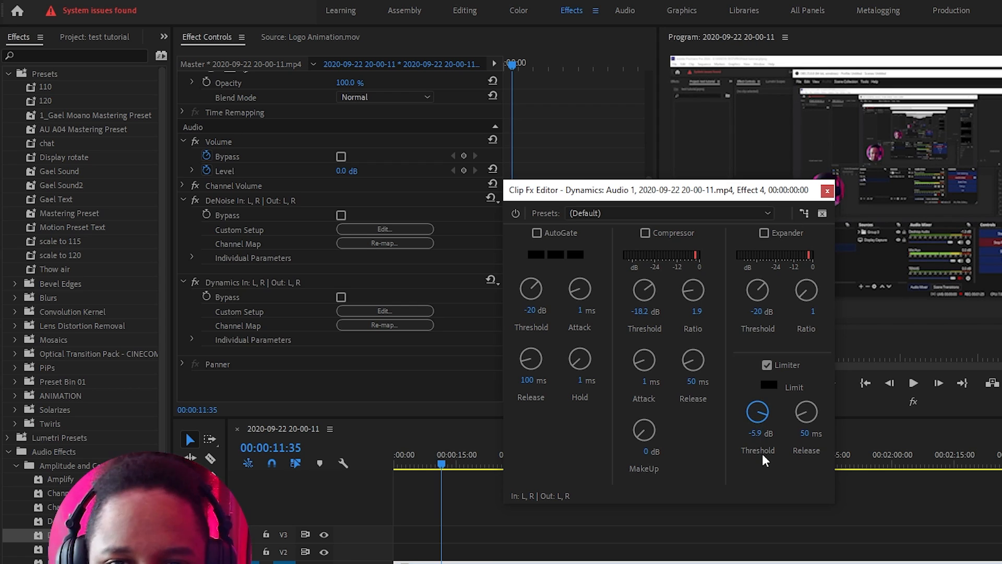
key("space")
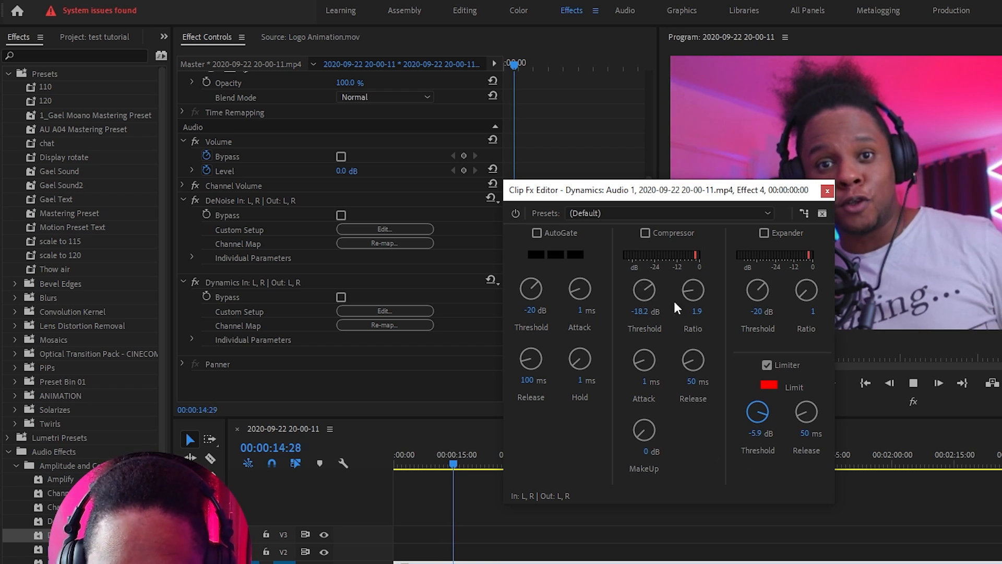
left_click_drag(693, 290, 689, 288)
key("space")
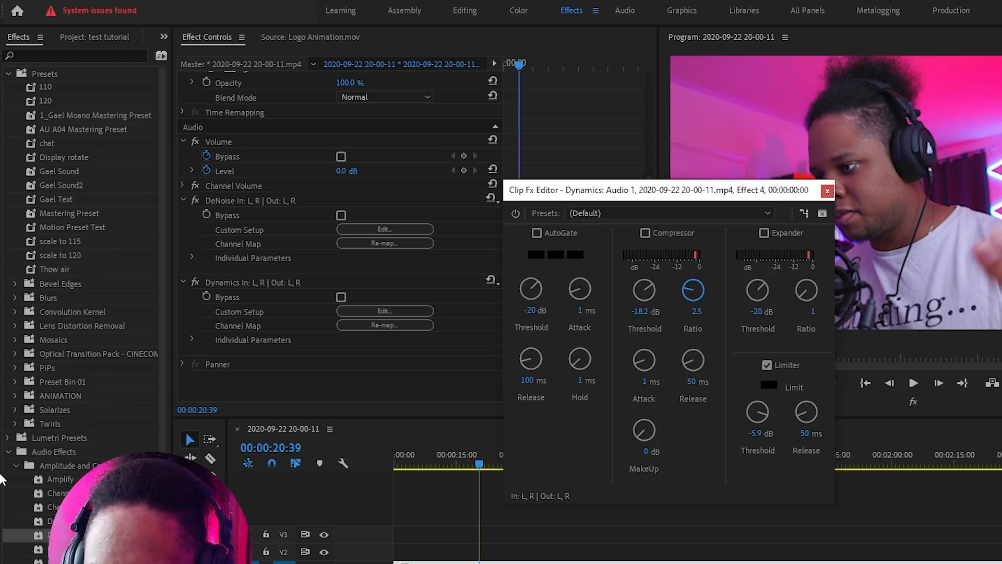
left_click(15, 465)
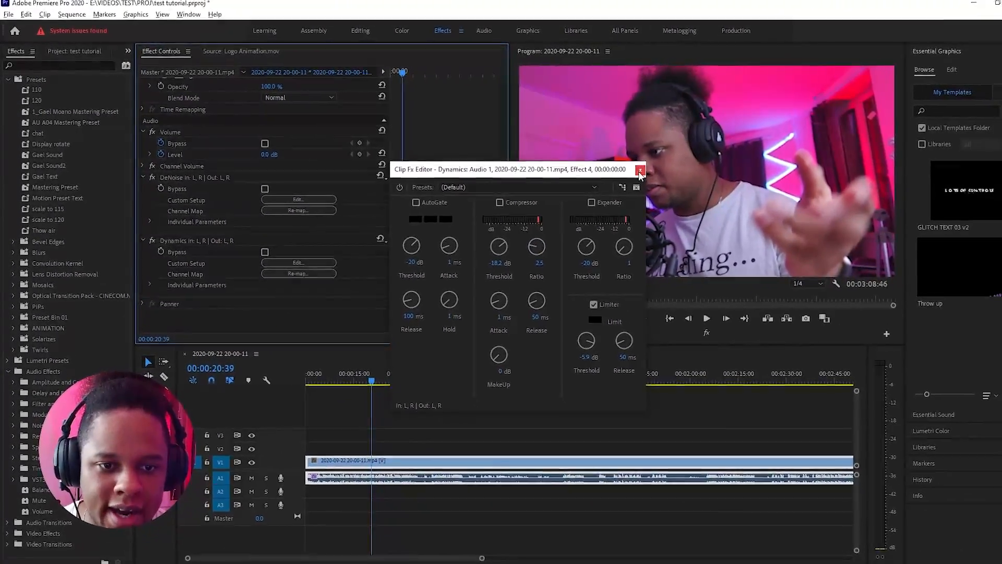
left_click(640, 170)
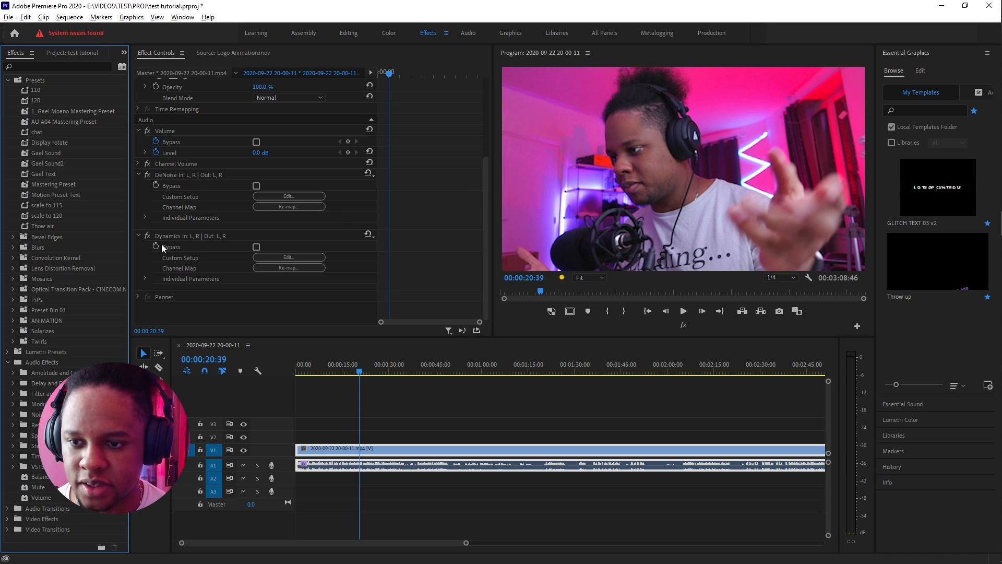
- Save the recording clip's Volume, DeNoise and Dynamics effects together as one Scale-type preset named TEST PRESET FOR VIDEO
left_click(167, 236)
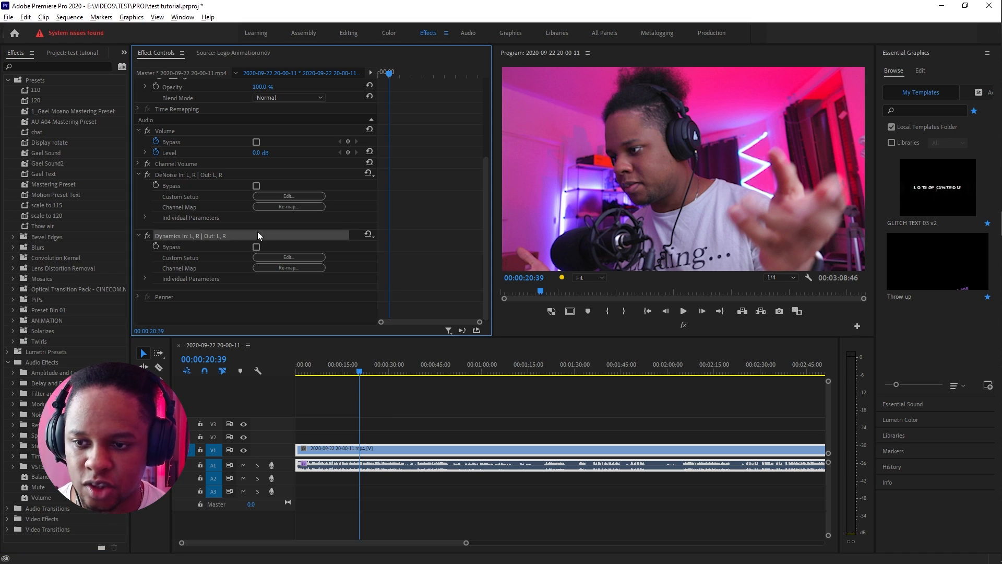
left_click(168, 174, "ctrl")
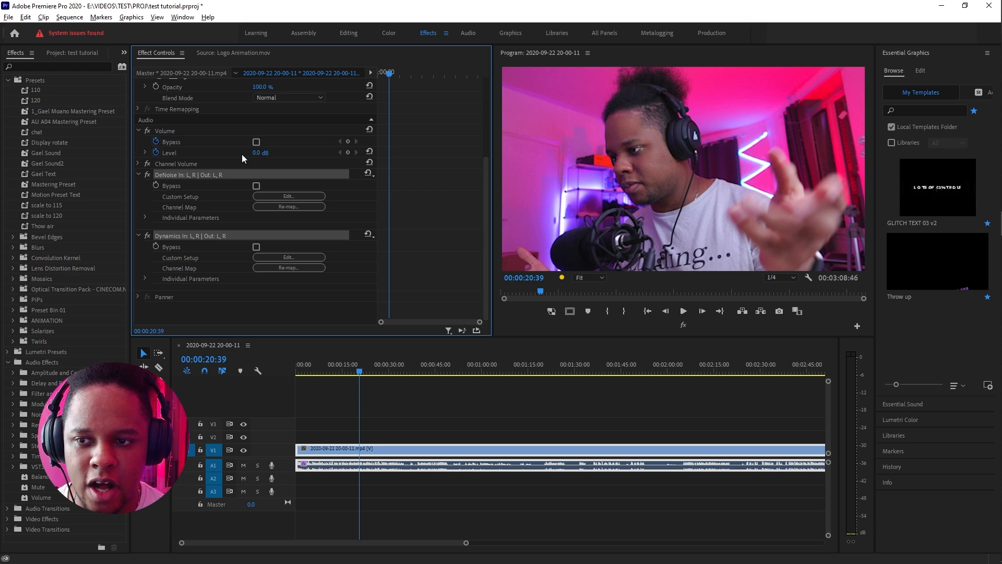
left_click(164, 131, "ctrl")
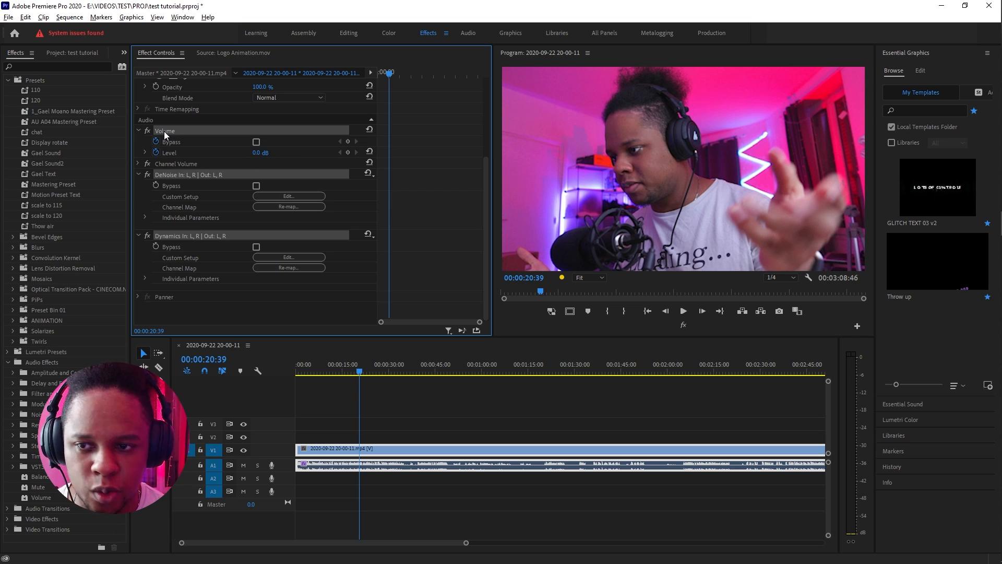
right_click(167, 131)
left_click(204, 149)
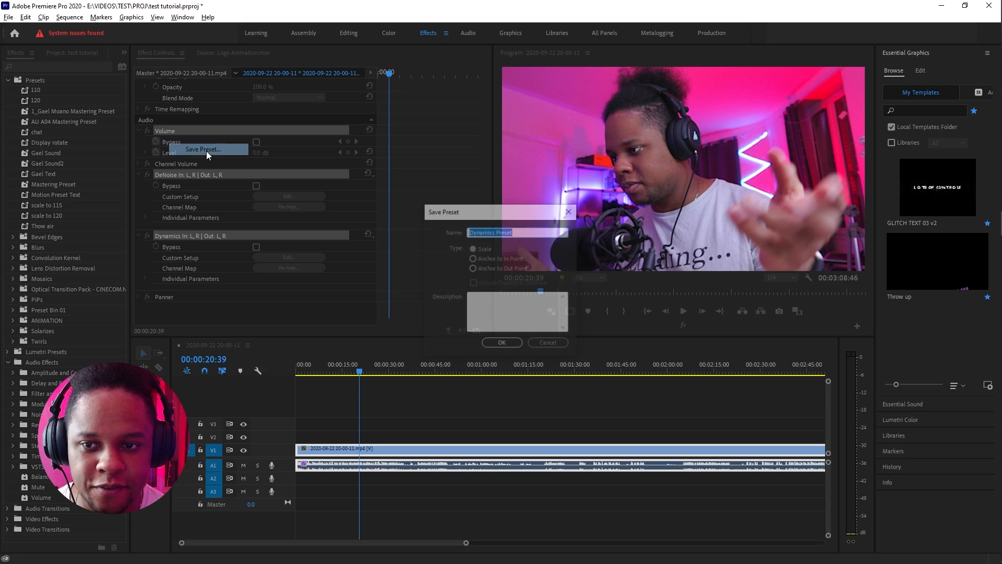
type("TE")
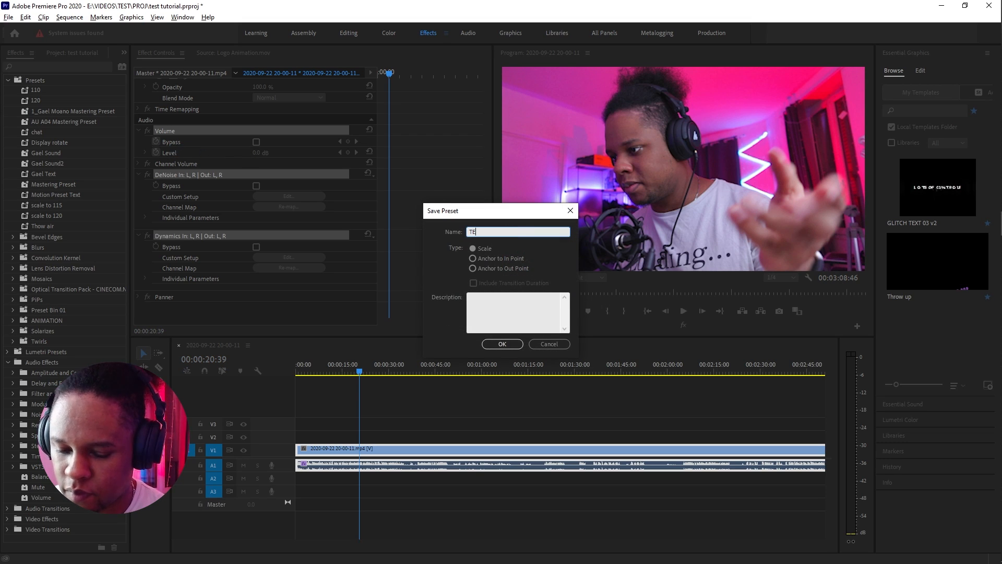
type("ST PRESET ")
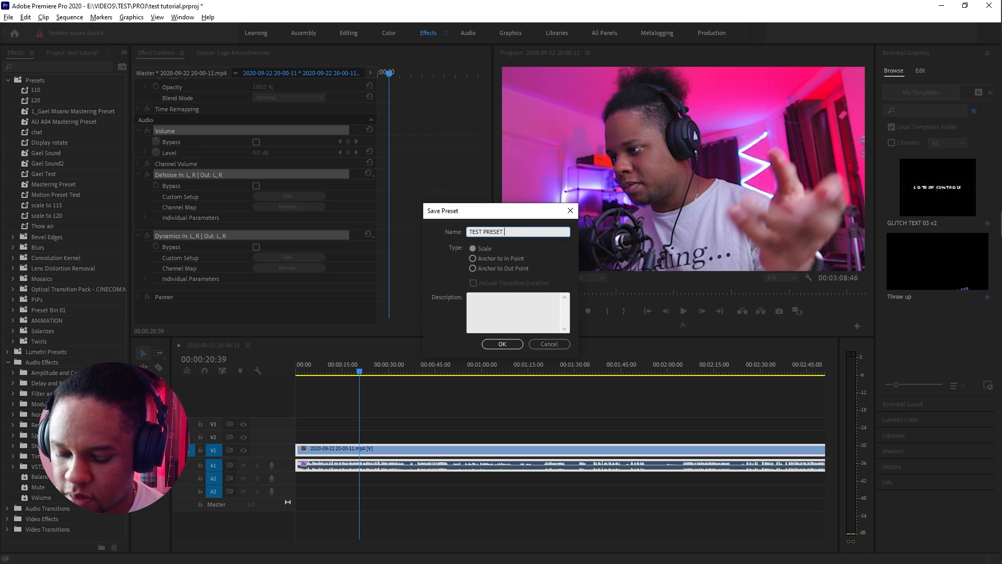
type("FOR VIDEO")
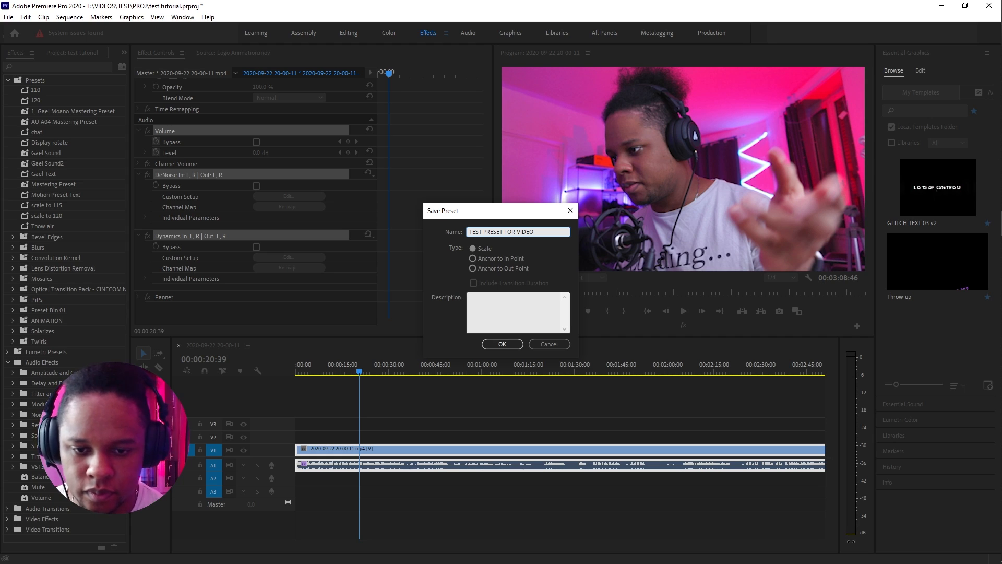
left_click(505, 346)
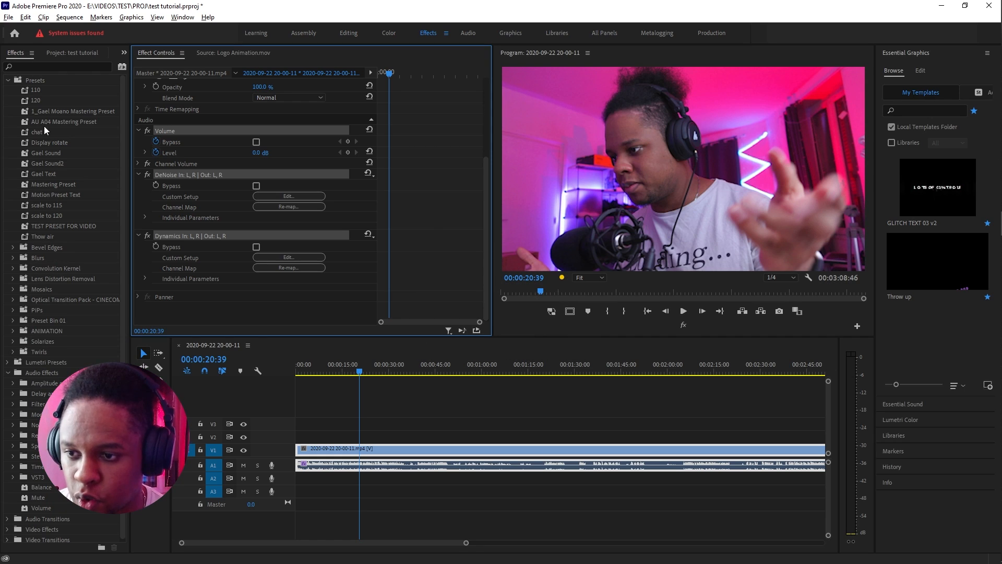
left_click(62, 228)
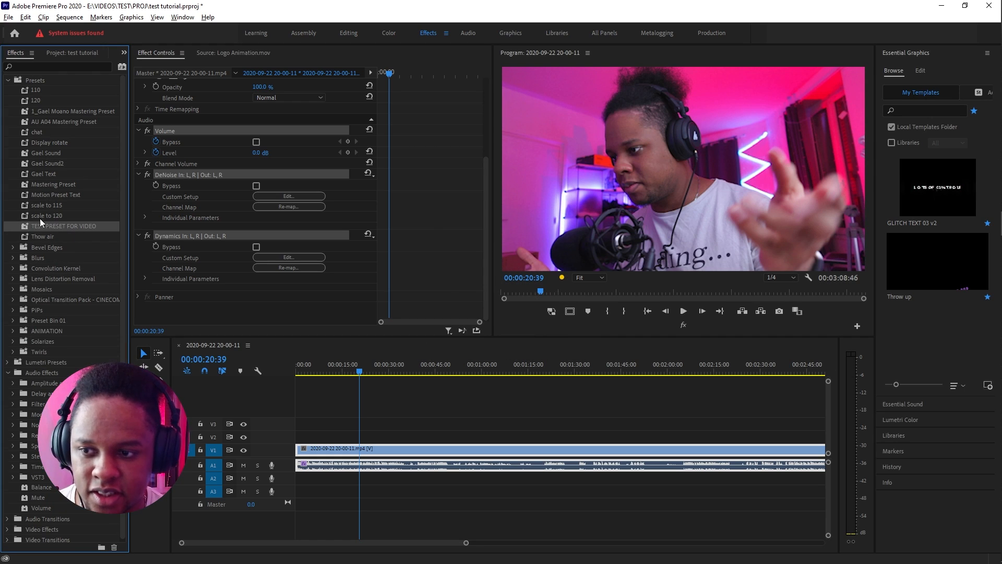
- Save the project and deselect the recording clip in the timeline
left_click(400, 453)
right_click(393, 450)
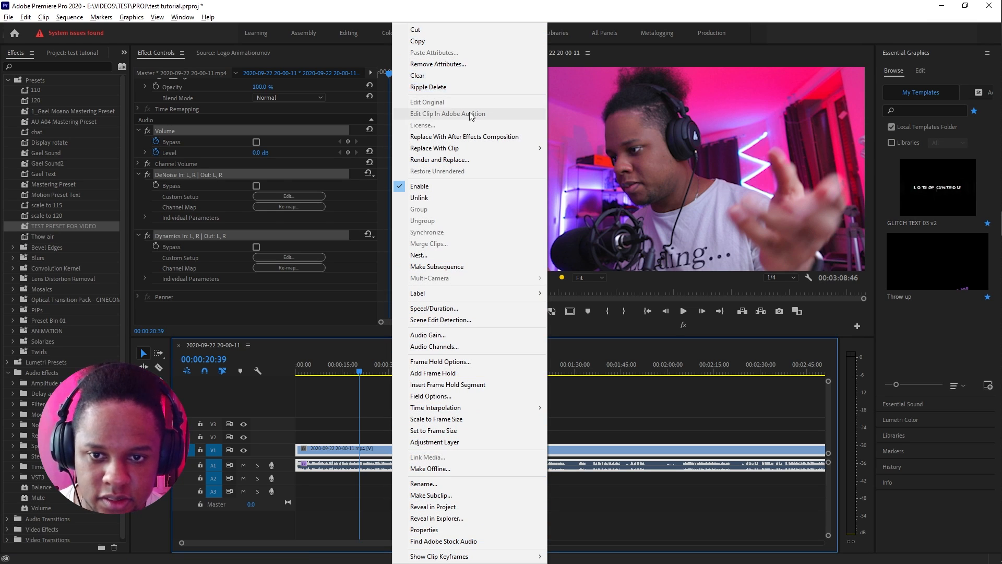
left_click(278, 322)
key("ctrl+s")
left_click(327, 388)
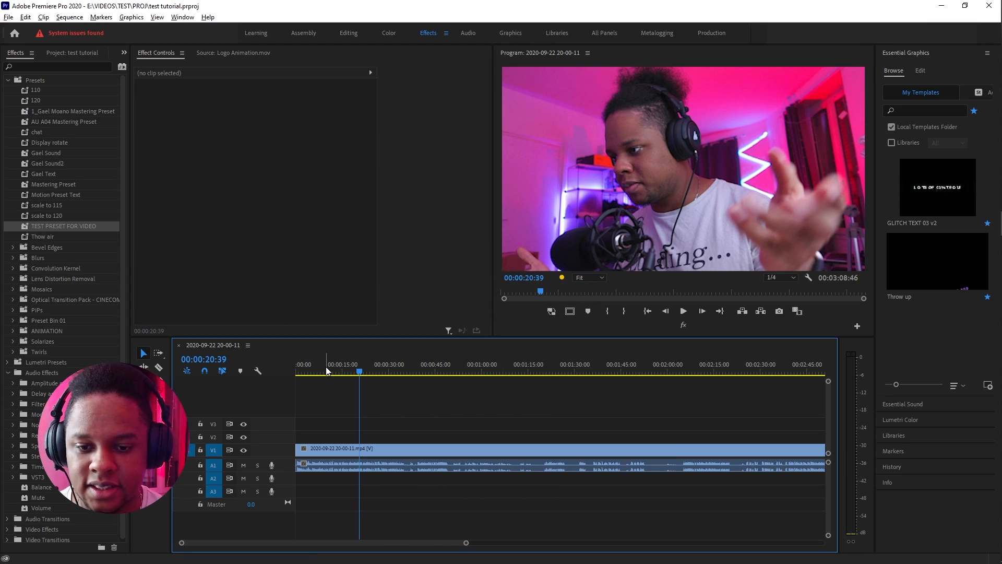
- Apply TEST PRESET FOR VIDEO to the recording clip and play its first seconds while checking the added audio effects
left_click_drag(326, 367, 235, 379)
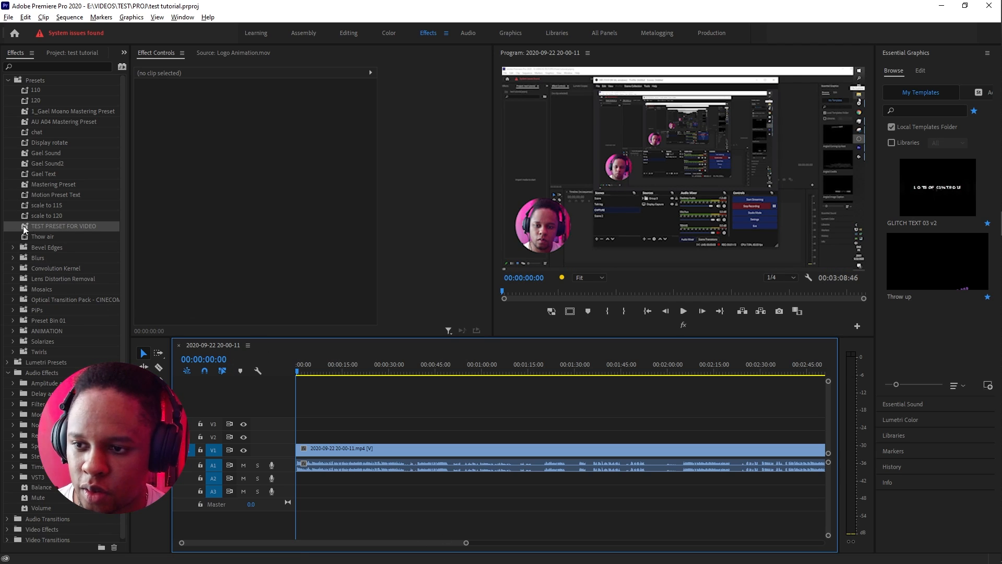
left_click_drag(50, 226, 327, 451)
key("space")
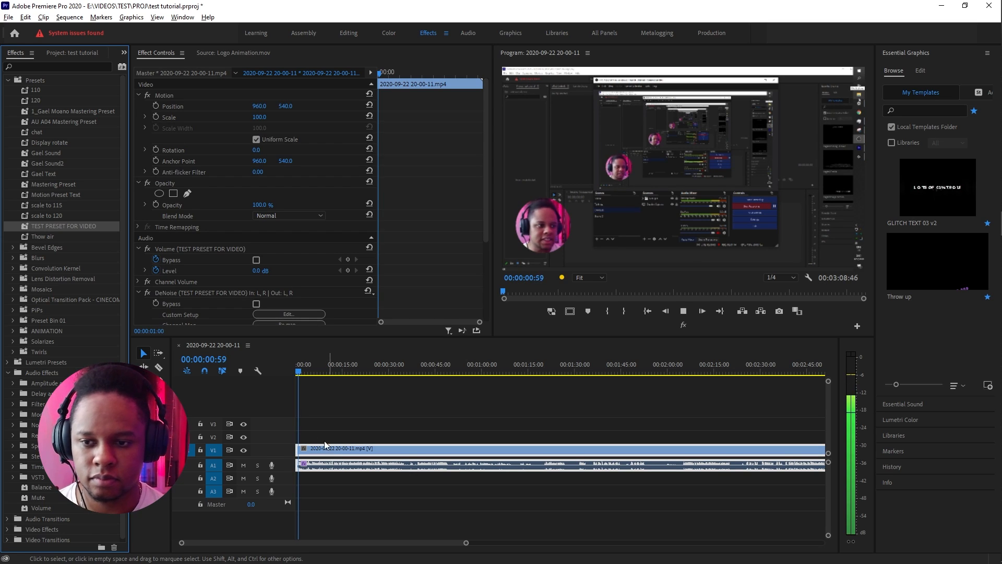
scroll(428, 238, "down", 3)
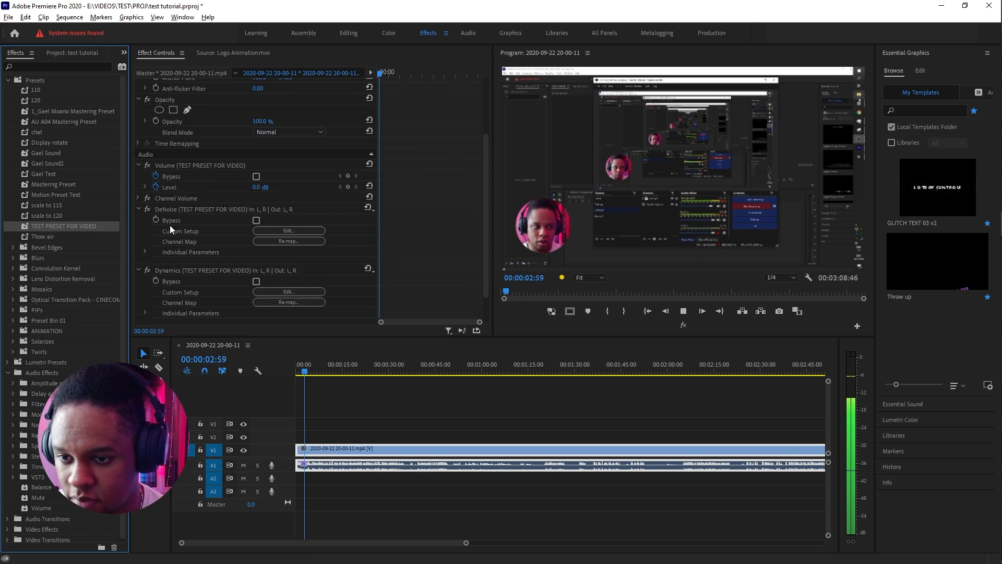
scroll(170, 226, "down", 2)
key("space")
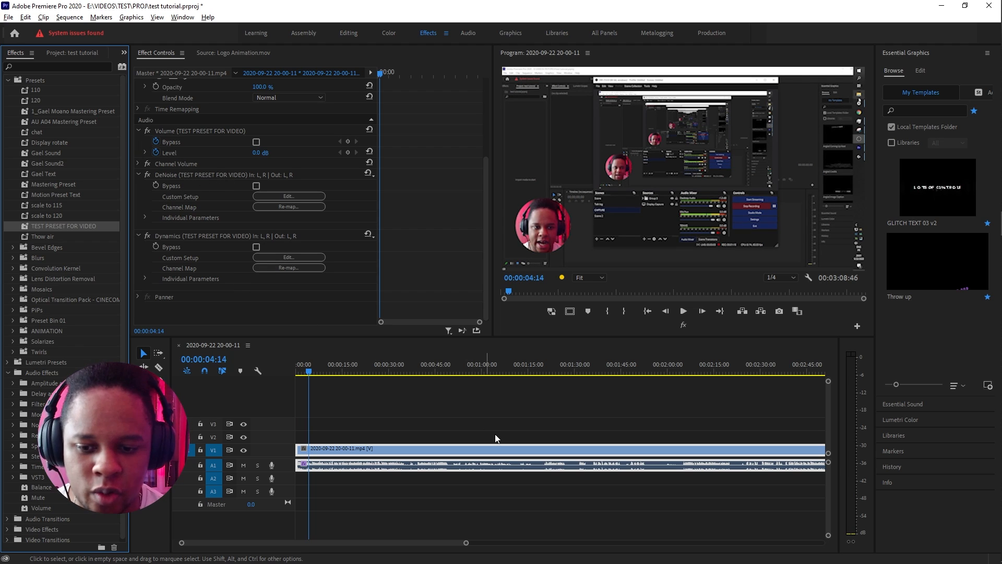
- Increase the height of the Audio 1 track so the recording's waveform is large enough to guide cutting
left_click(441, 368)
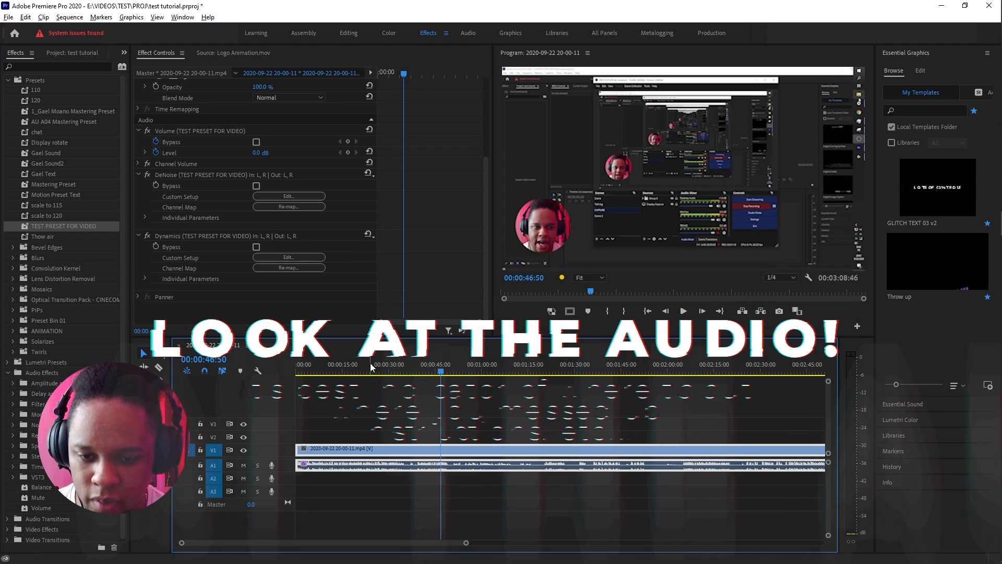
left_click(393, 363)
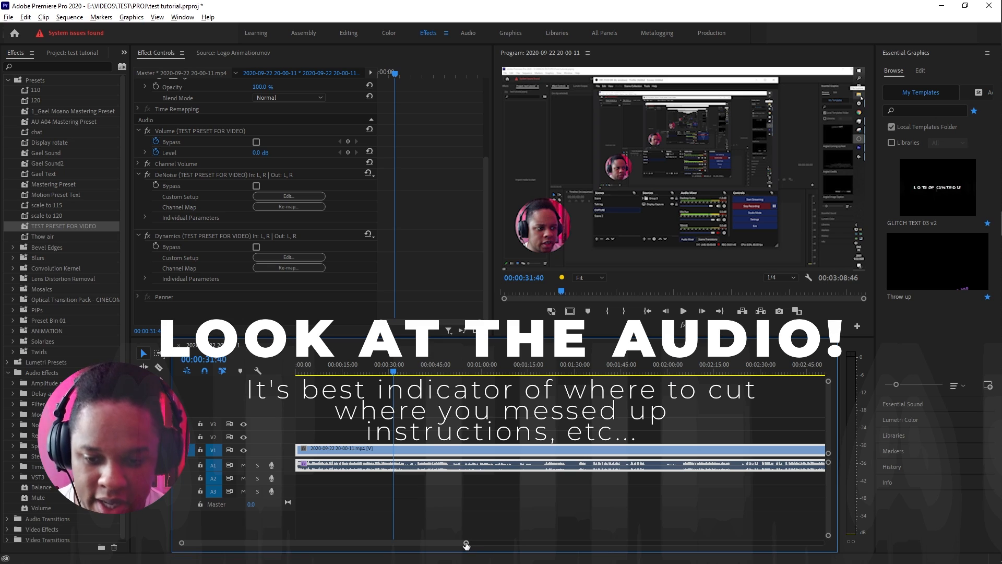
left_click_drag(466, 545, 377, 542)
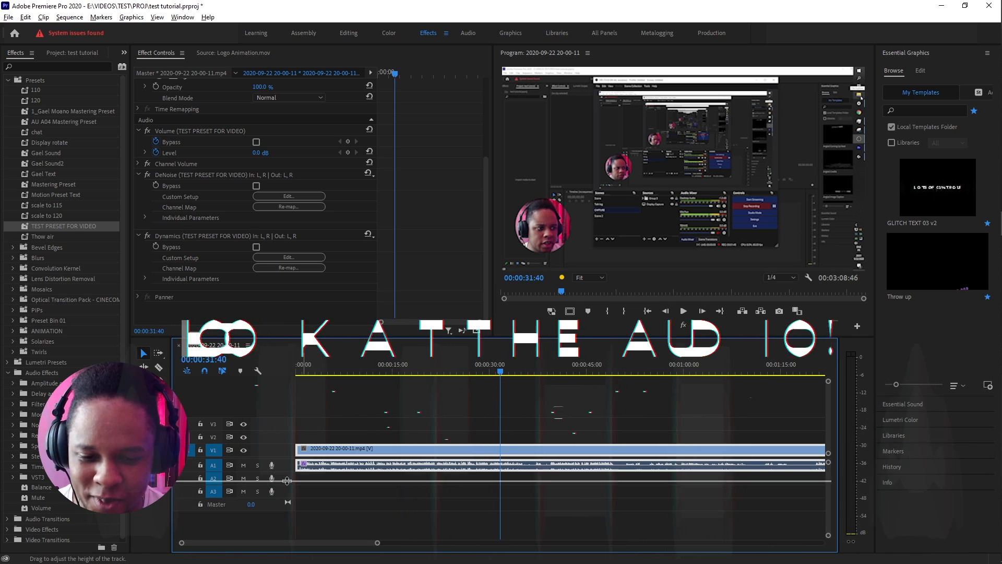
left_click_drag(287, 480, 286, 510)
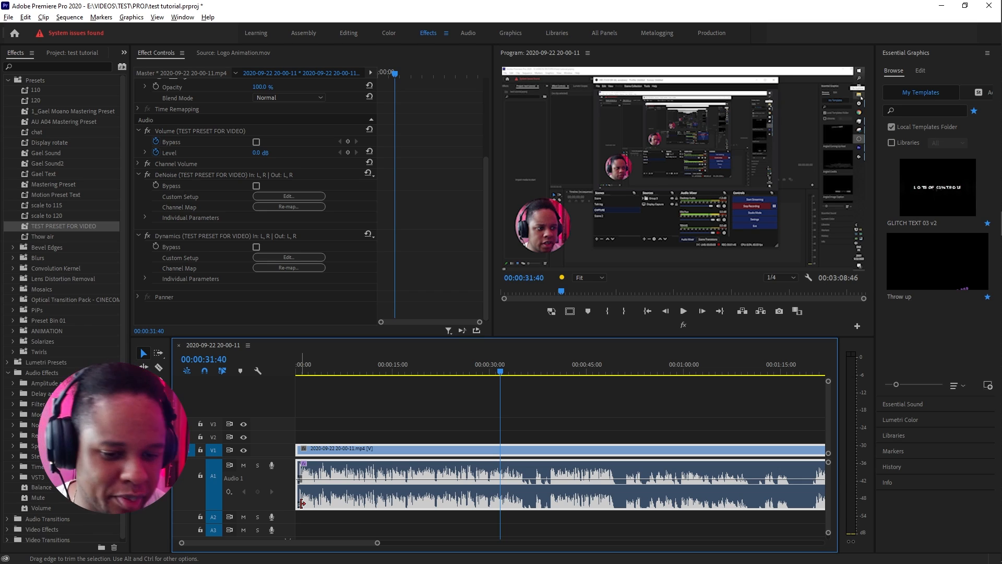
- Play the recording from 00:00:31:40 to about 40 seconds to compare the speech with the gaps in the waveform
key("space")
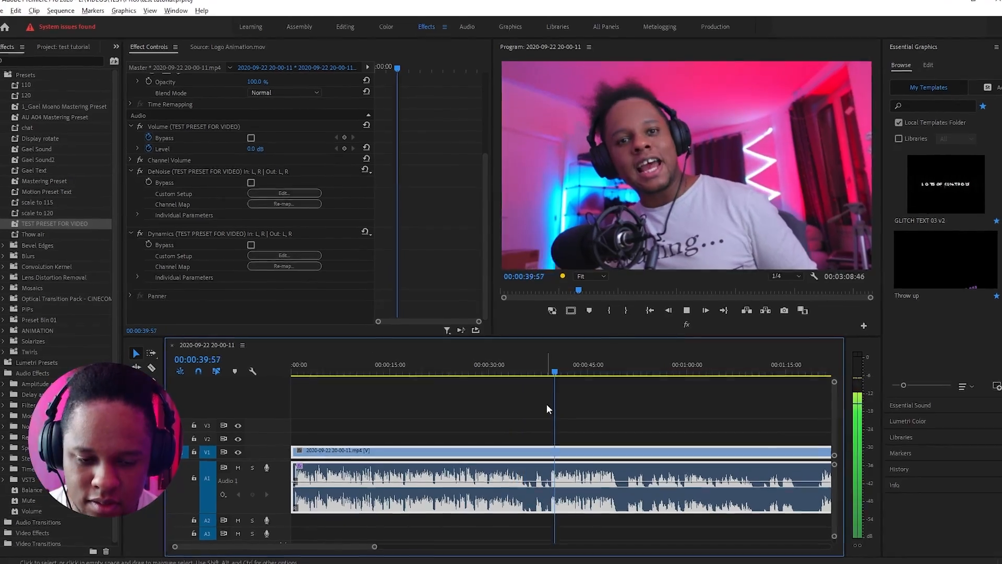
key("space")
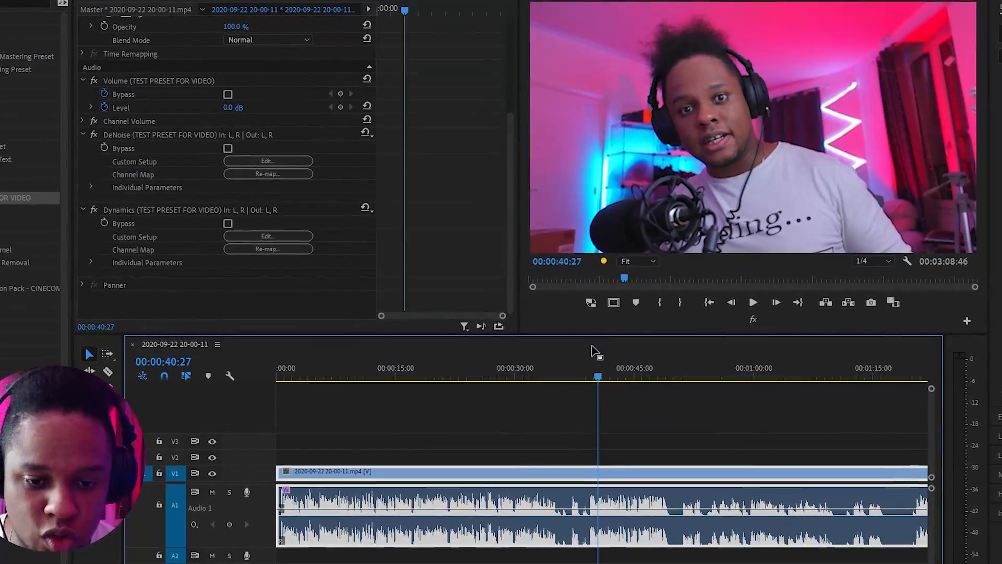
left_click(586, 377)
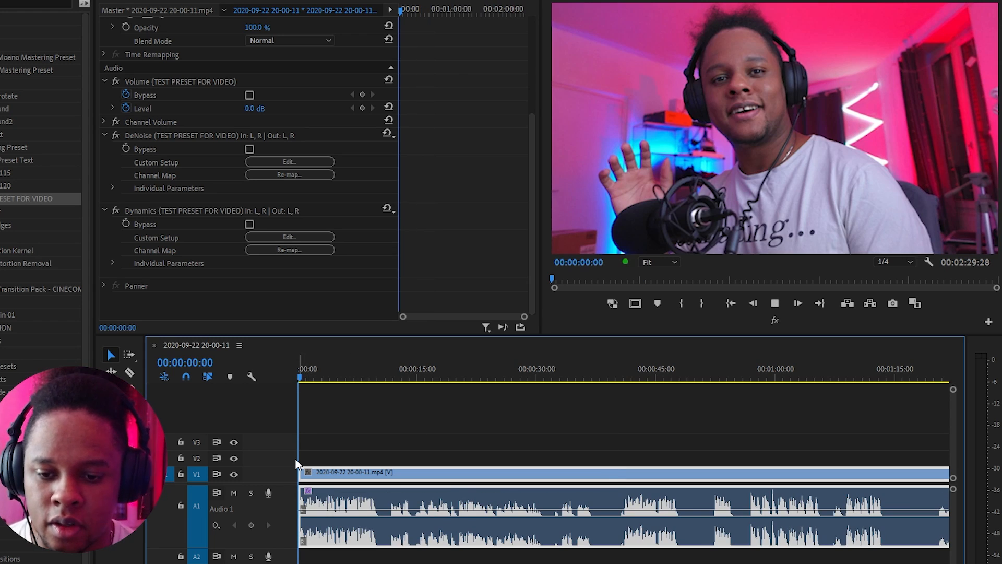
- Play the recording's opening and split the clip at 00:00:10:01, where the first spoken passage ends
key("space")
key("space")
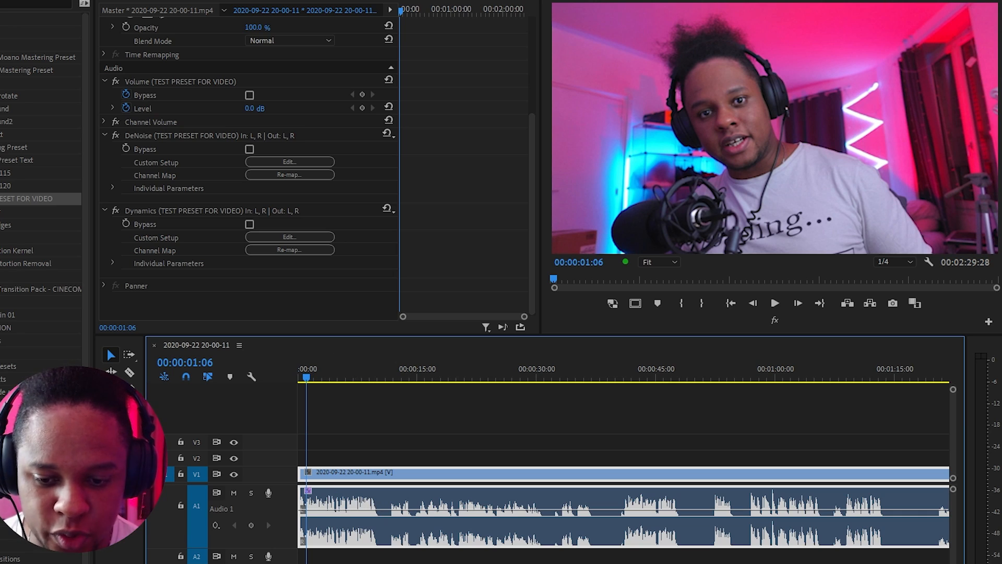
key("=")
key("=")
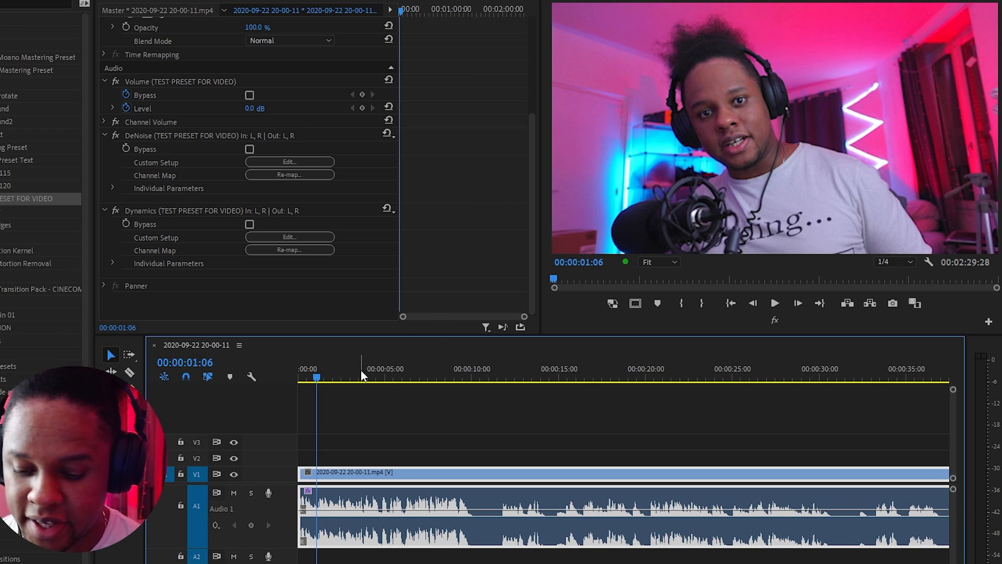
key("space")
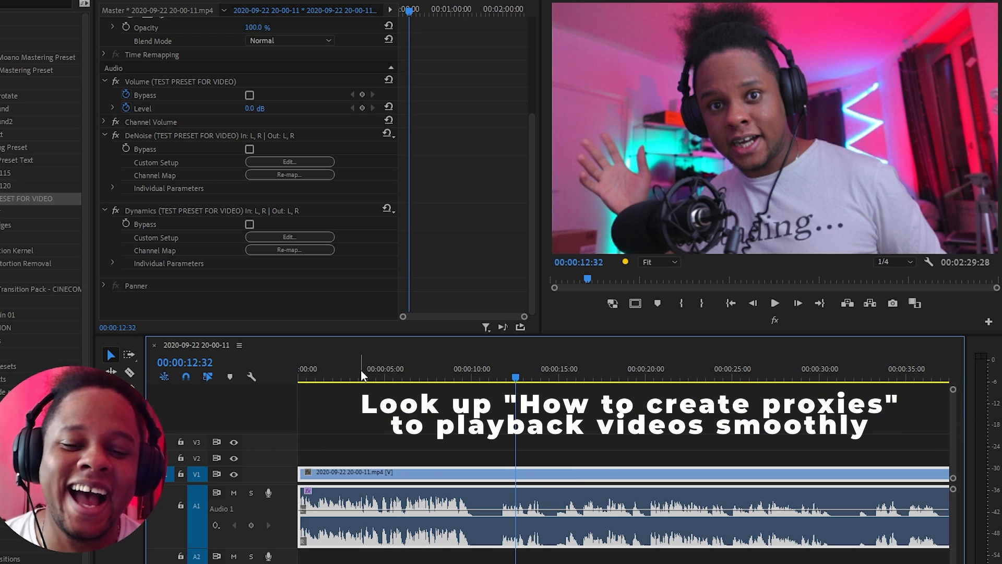
left_click_drag(454, 373, 473, 373)
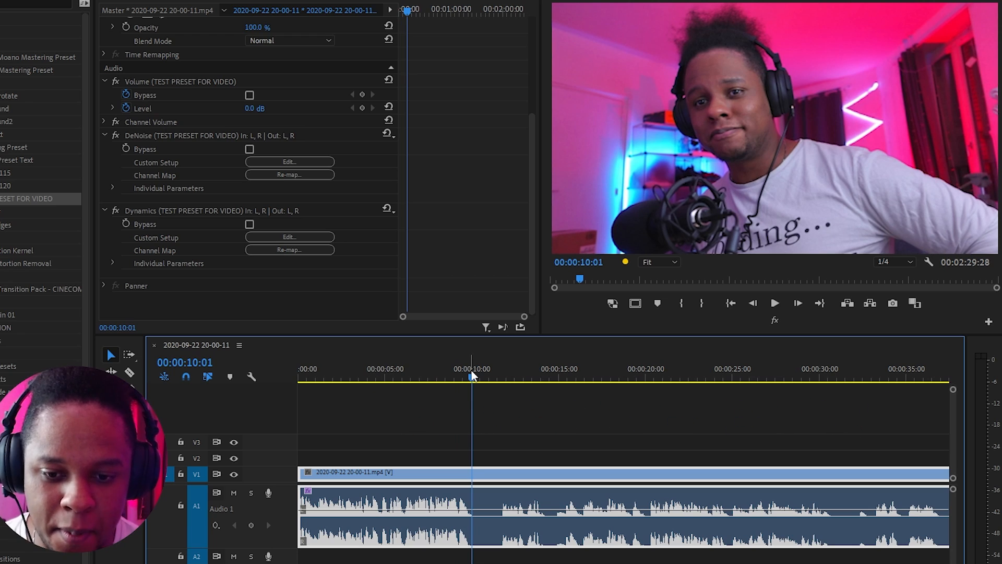
key("ctrl+k")
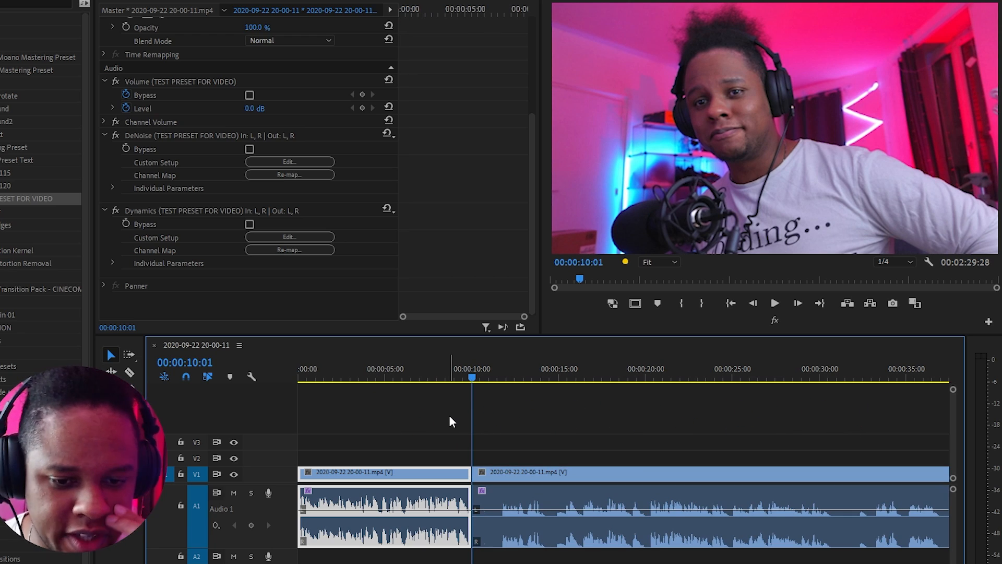
- Play short passages from about 00:00:11:43 and 00:00:20:01 to judge whether the speech after the first cut is worth keeping
left_click_drag(490, 368, 503, 368)
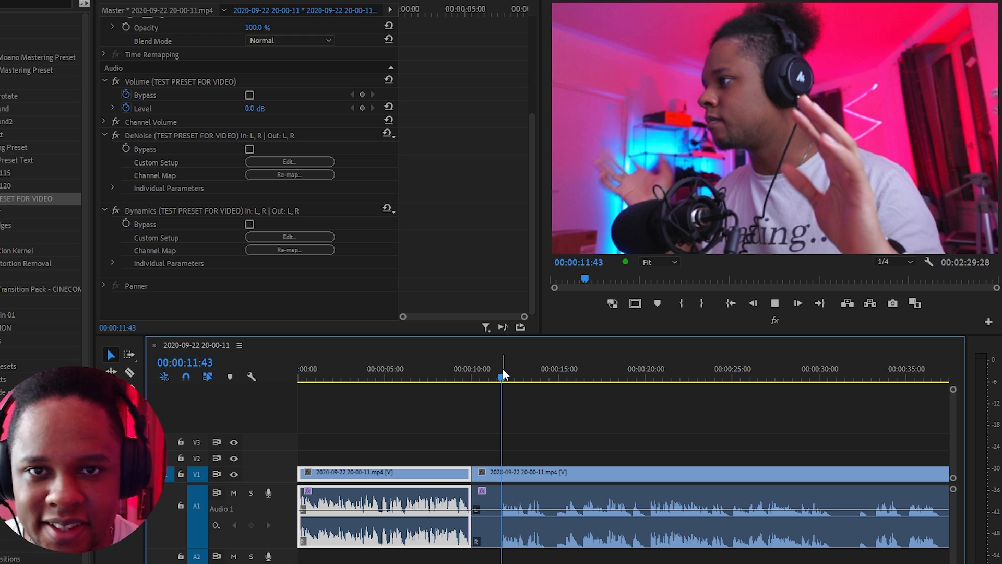
key("space")
key("space")
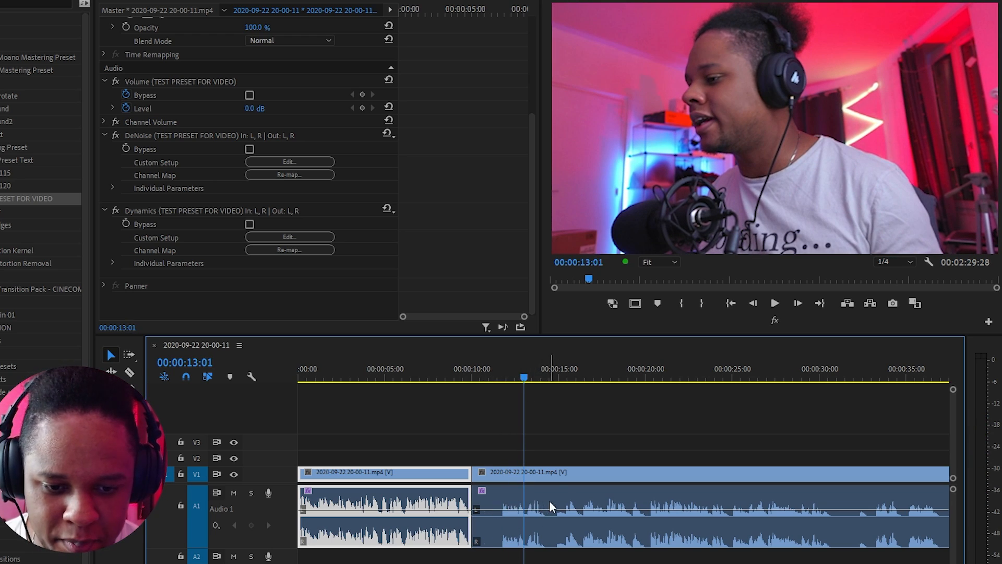
key("space")
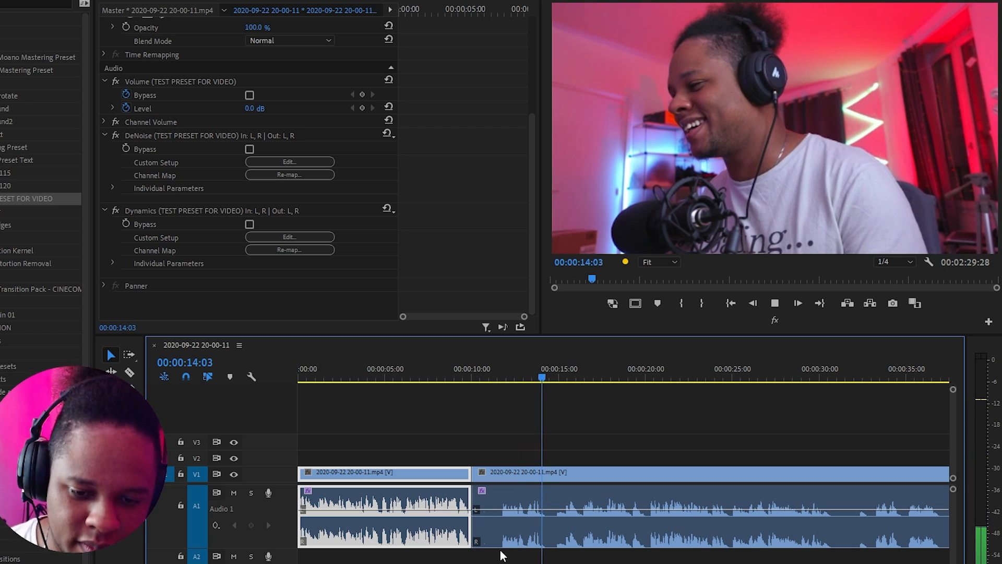
key("space")
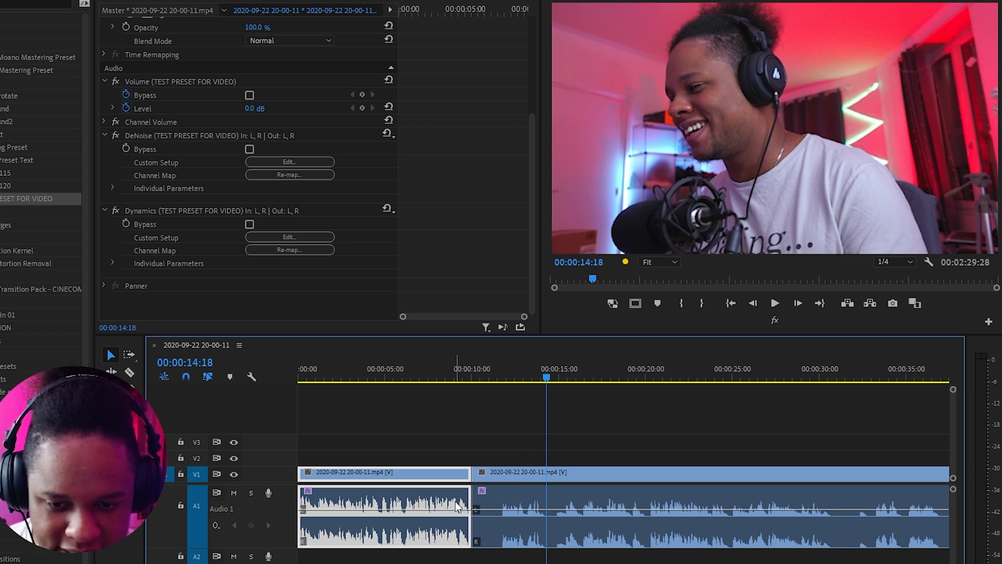
left_click(647, 376)
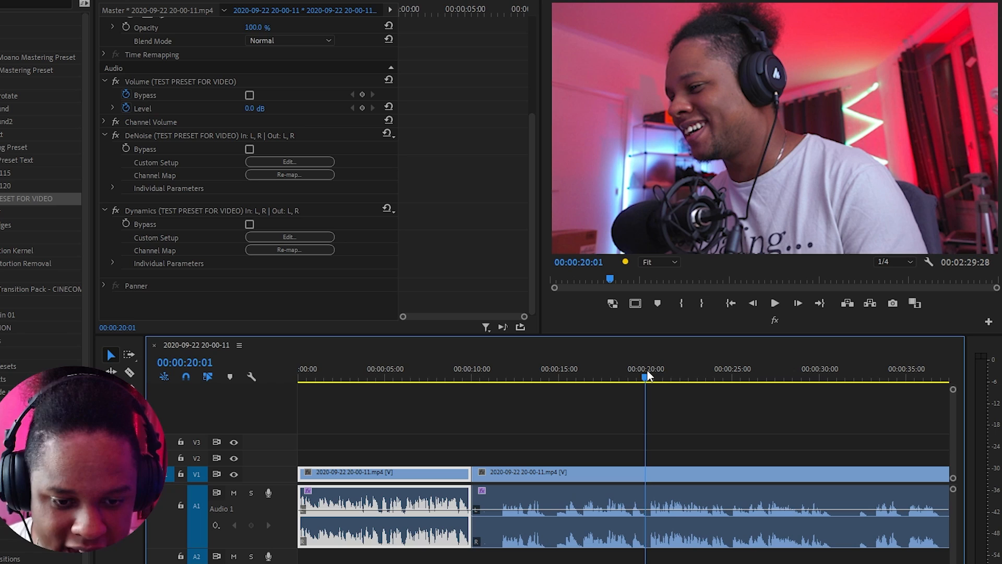
key("space")
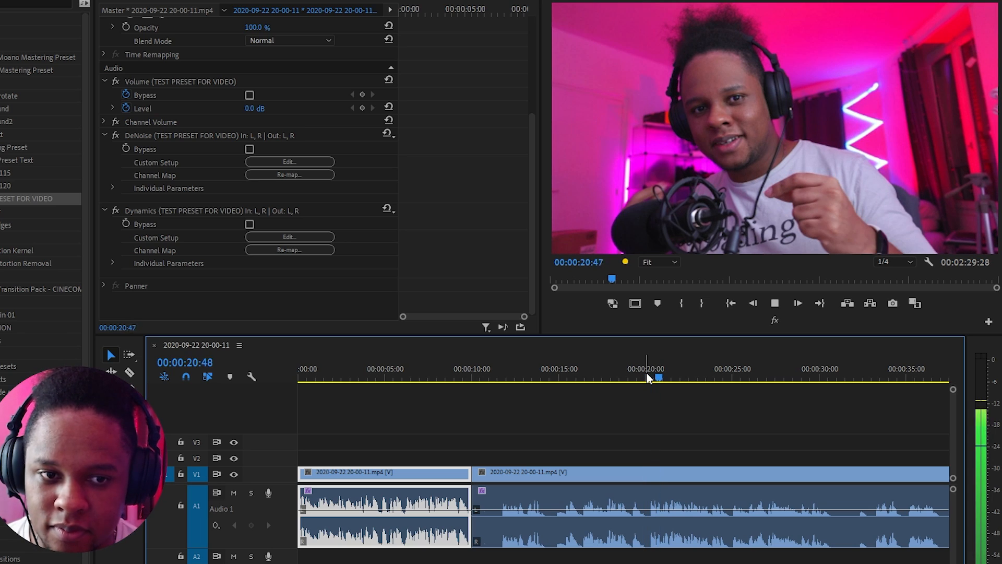
key("space")
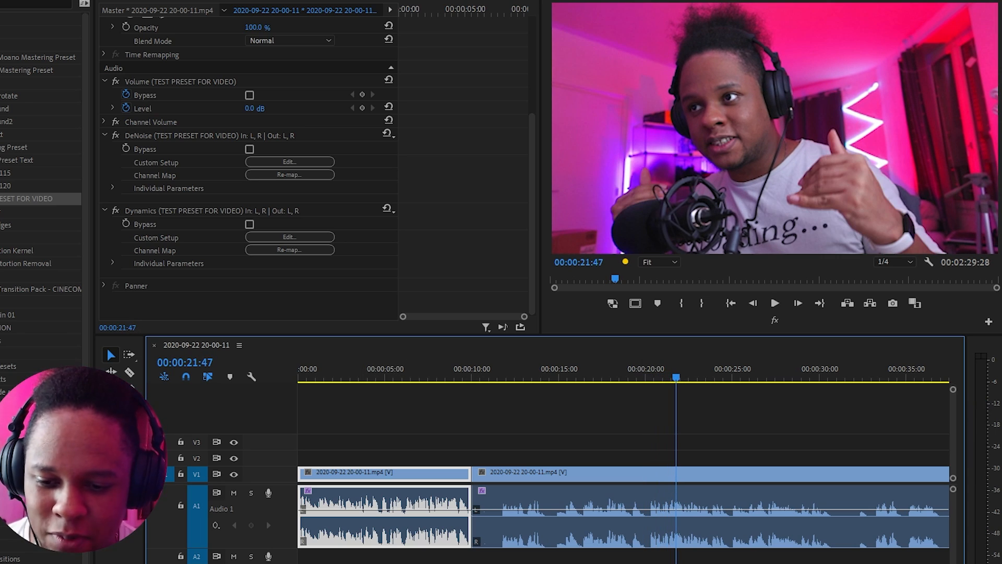
- Remove the unwanted footage from 00:00:10:01 to about 41 seconds, closing the gap, and split the clip at 00:00:16:33
scroll(624, 470, "right", 6)
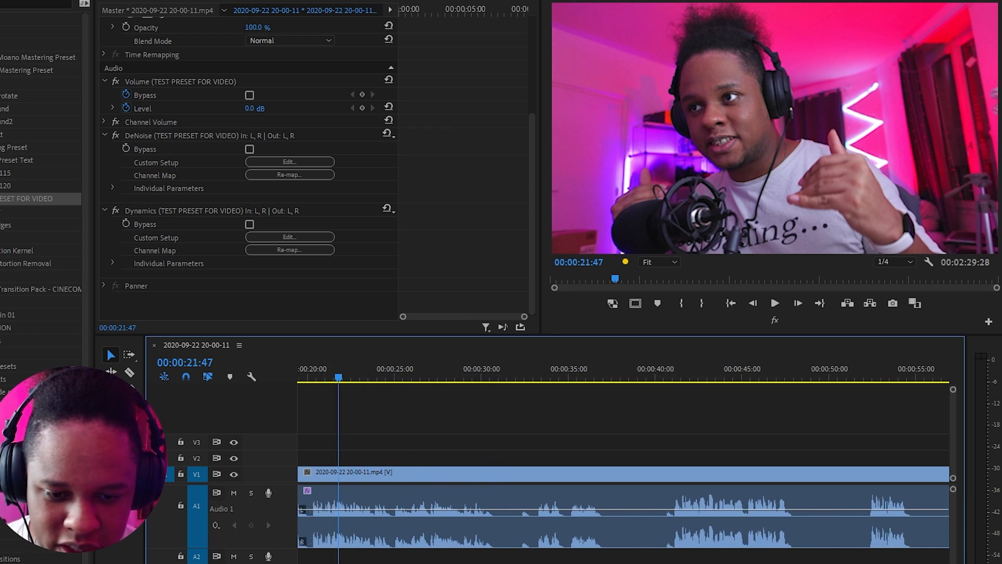
scroll(624, 469, "right", 2)
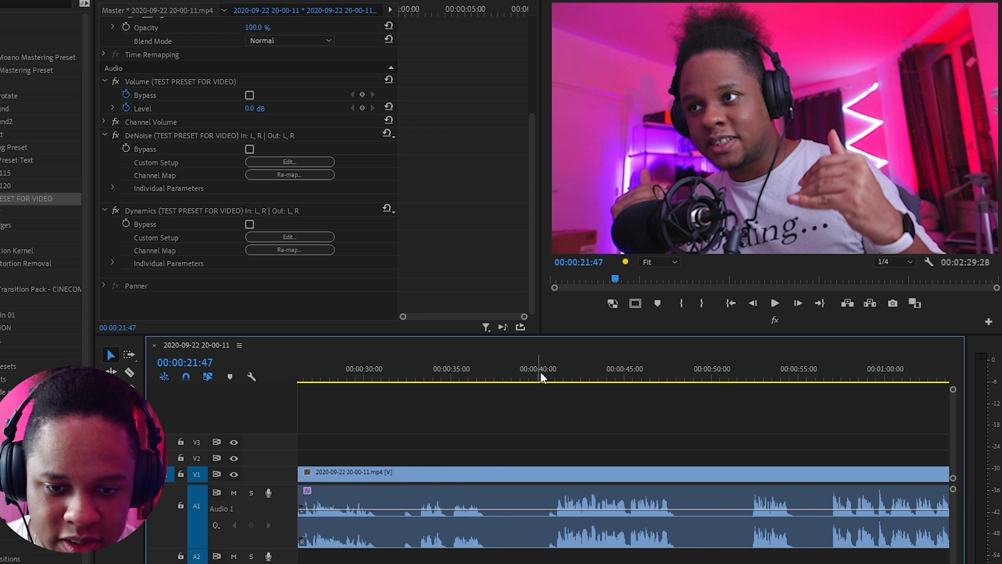
key("space")
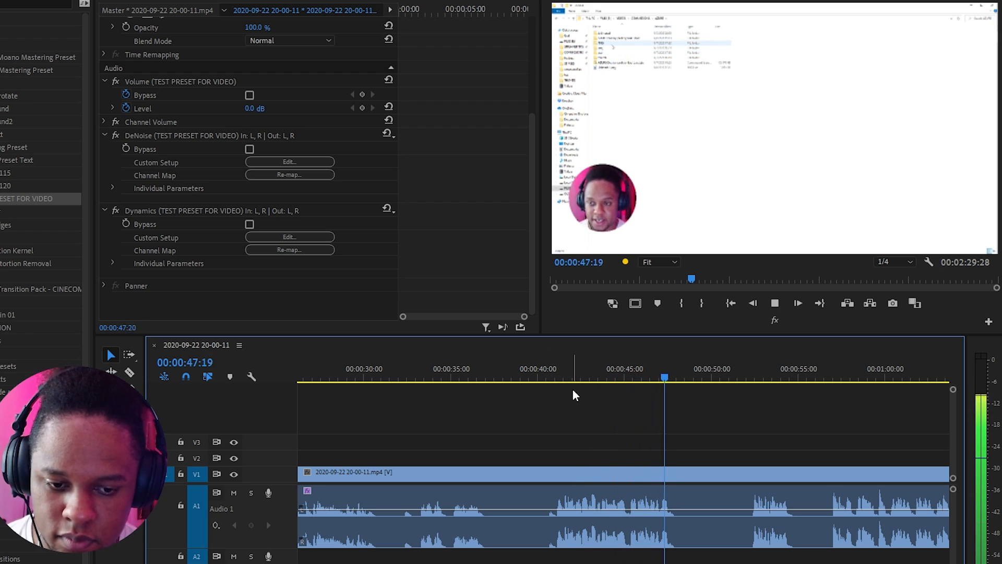
key("space")
left_click_drag(553, 373, 587, 374)
key("q")
key("ctrl+k")
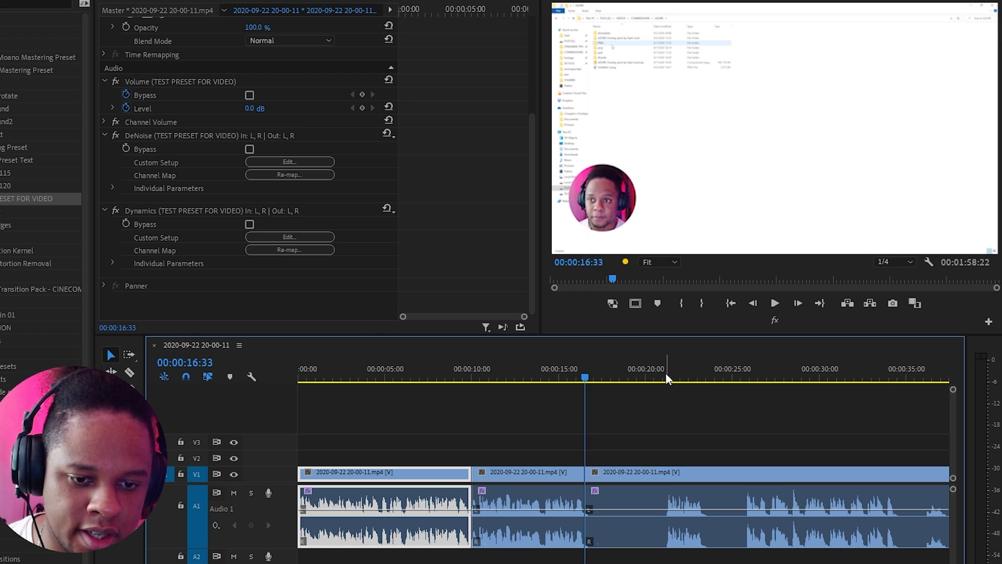
- Ripple-trim the silence between 00:00:16:33 and 00:00:21:15, and split the clip at 00:00:18:35, where the short spoken passage ends
left_click_drag(666, 373, 668, 374)
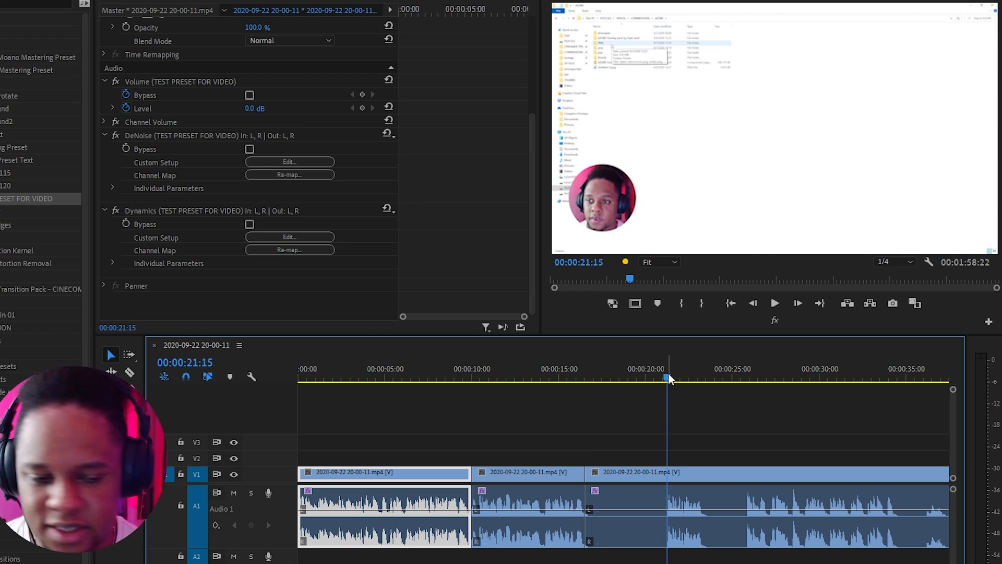
key("q")
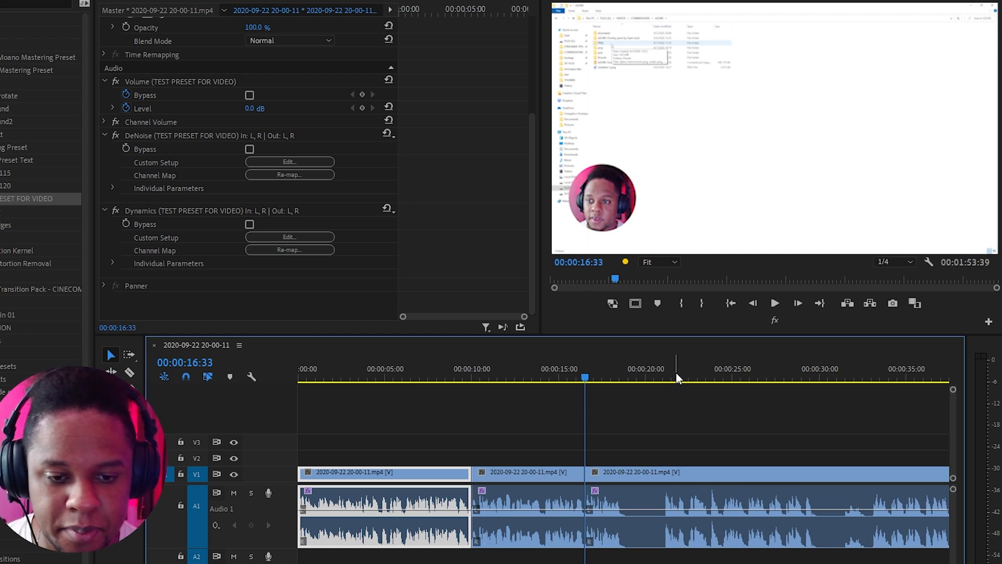
key("space")
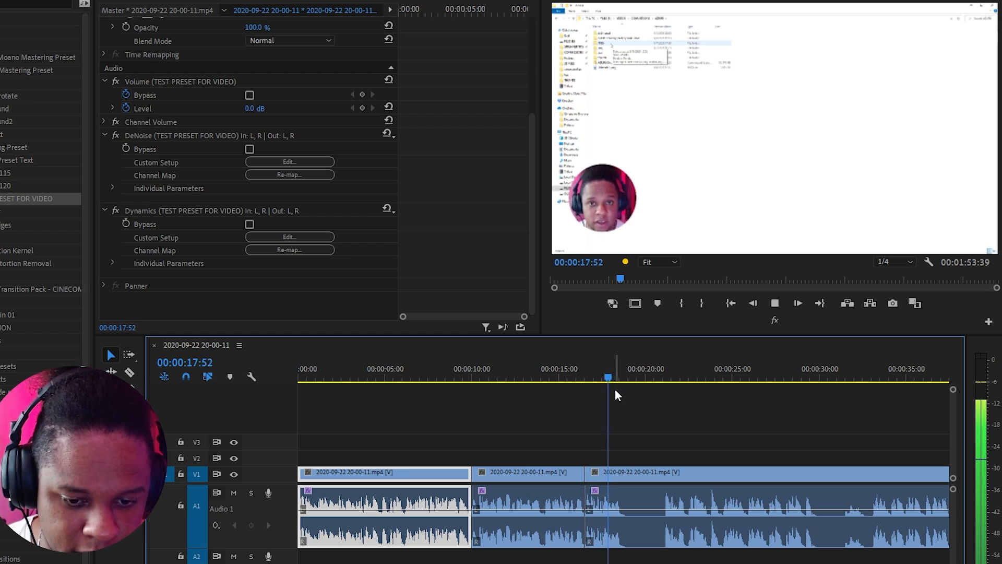
key("space")
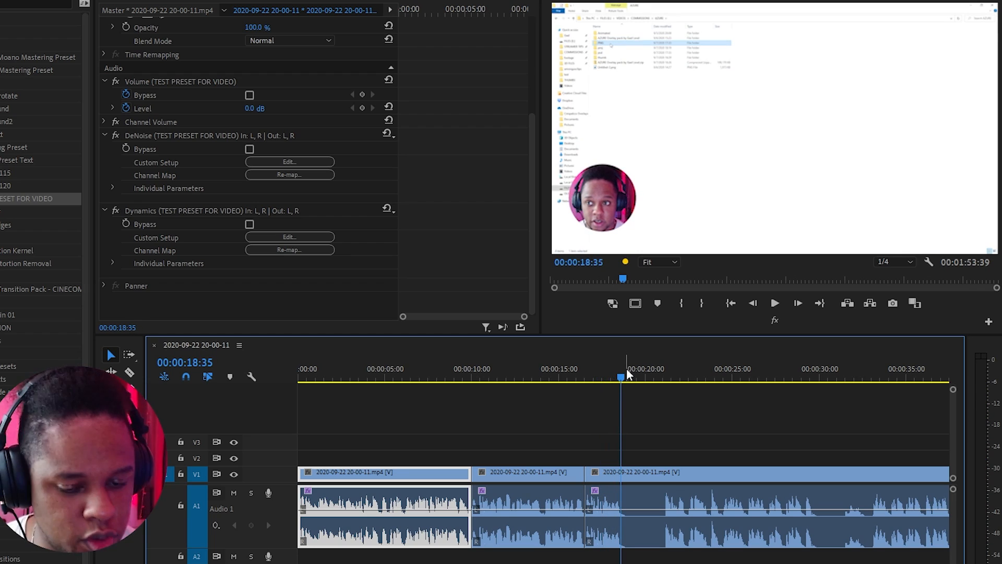
key("ctrl+k")
- Ripple-trim the silence from 00:00:18:35 to 00:00:21:10 and play across the new cut
left_click_drag(660, 369, 668, 371)
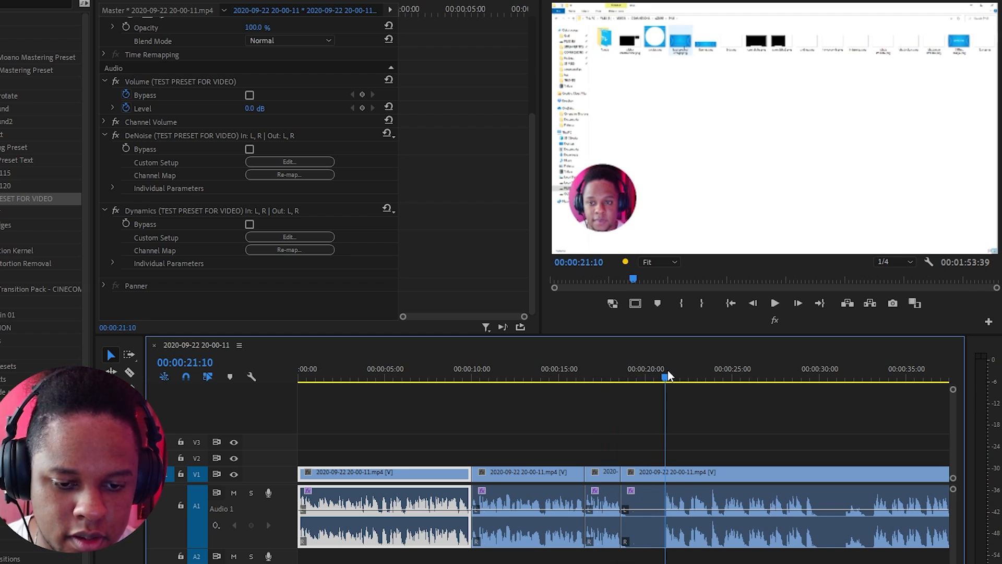
key("Up")
key("space")
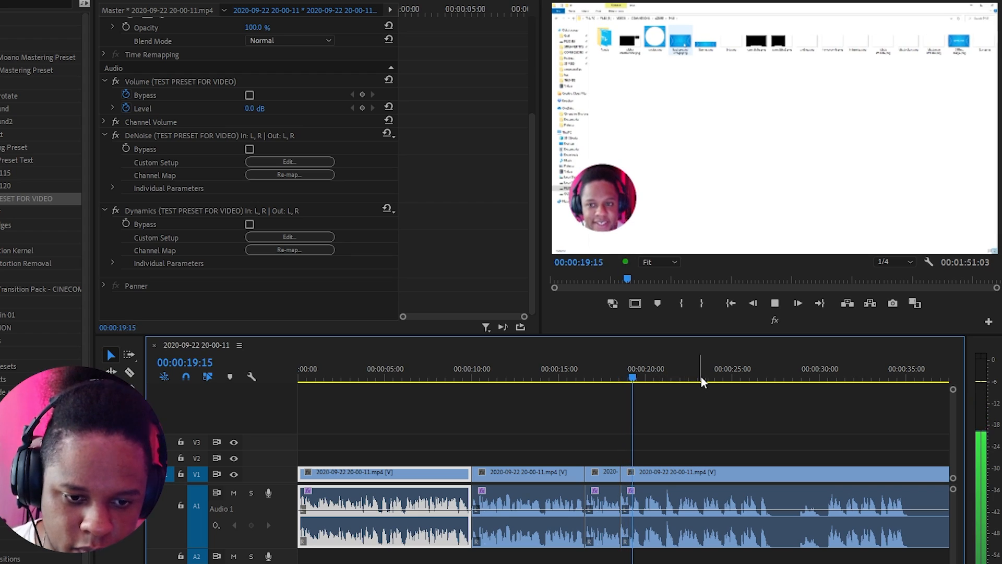
- Play the speech around 00:00:25:19, 00:00:18:48 and 00:00:30:20 to check which waveform sections hold usable takes
left_click(737, 375)
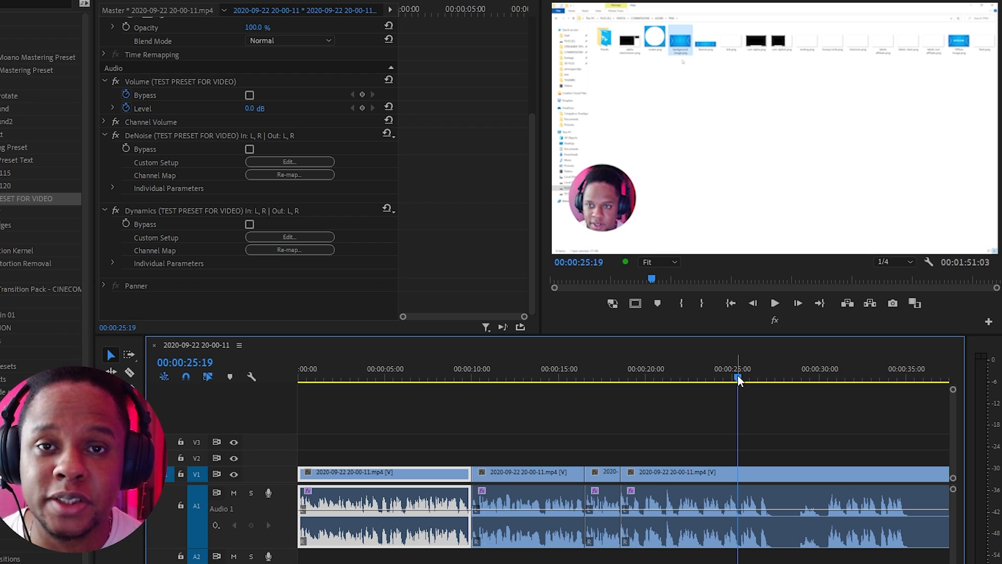
key("space")
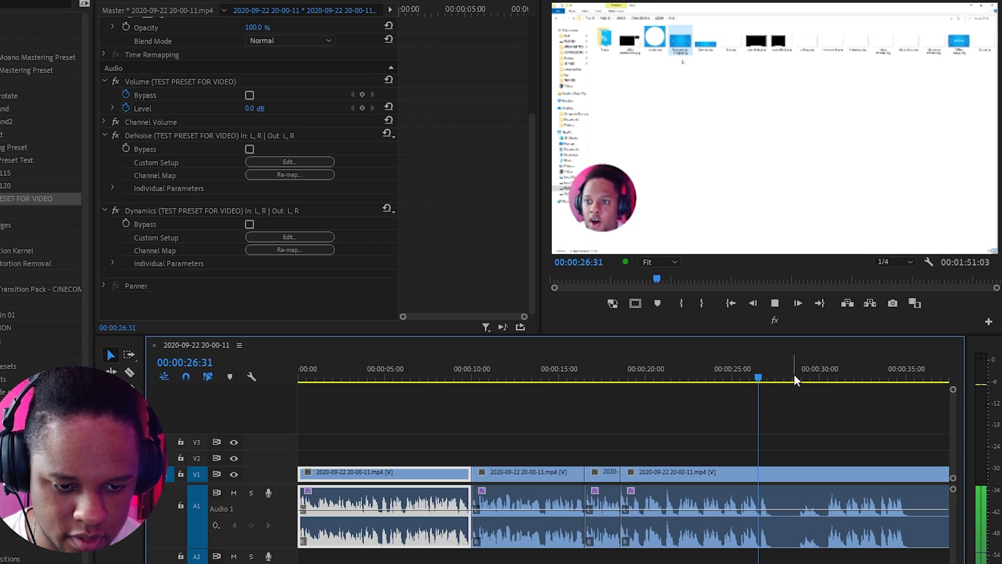
key("space")
left_click(626, 377)
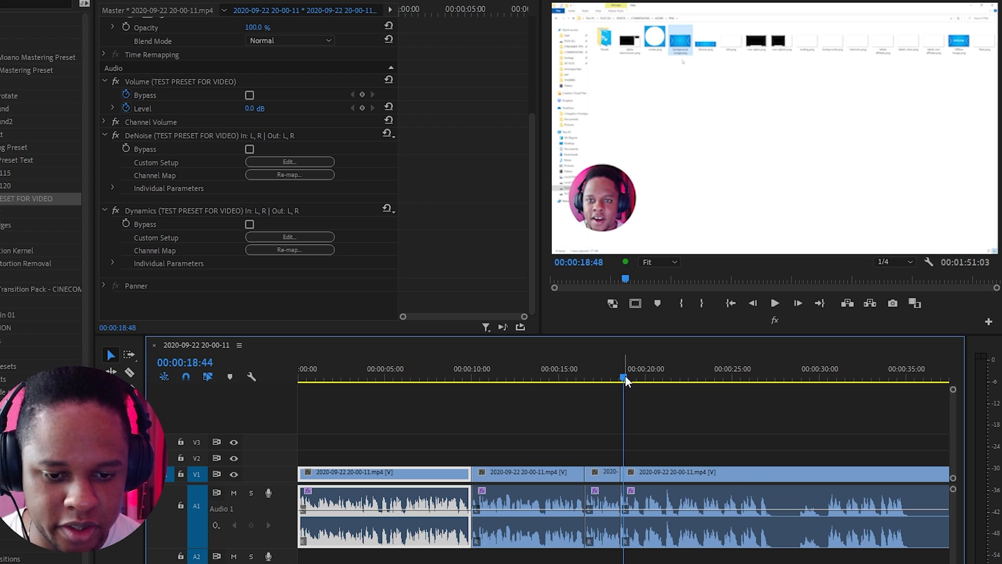
key("space")
key("space")
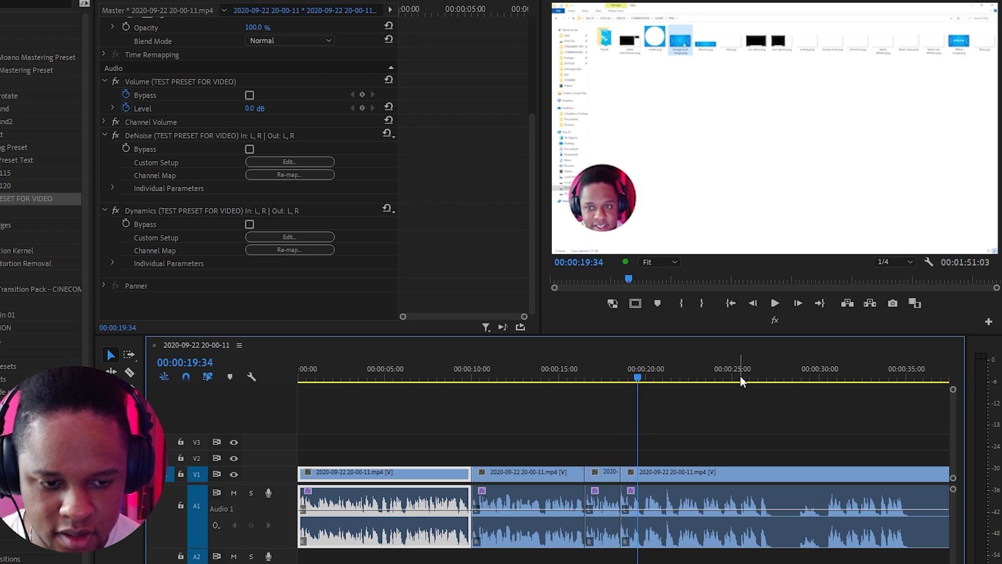
left_click(825, 376)
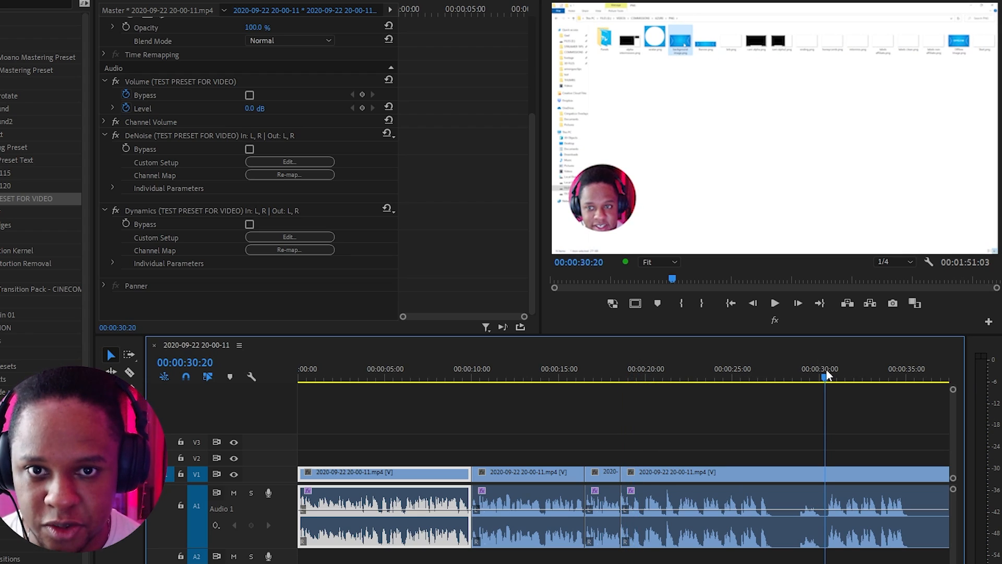
key("space")
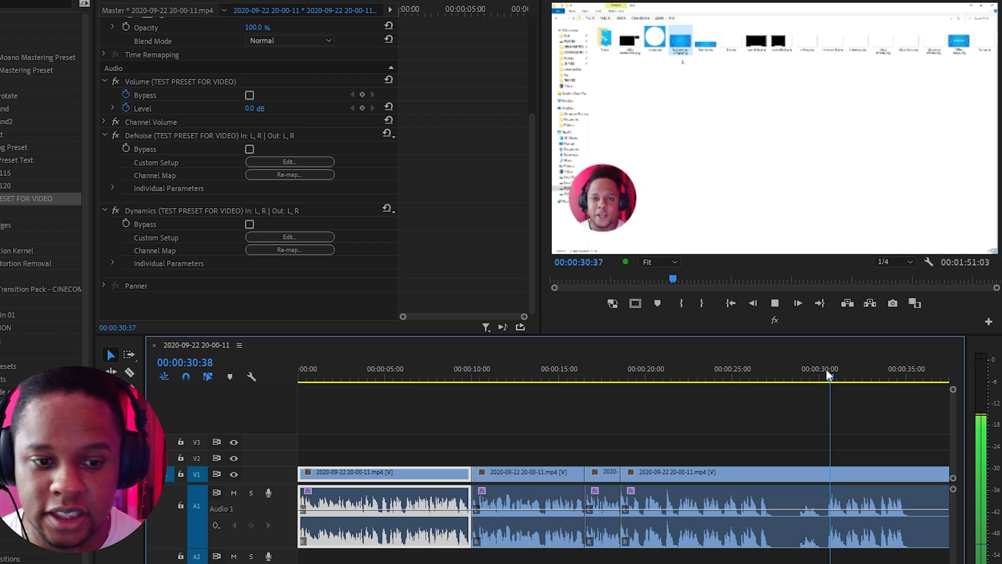
- Cut out the stretch from 00:00:27:05 to about 30 seconds, closing the gap, and split the clip at 00:00:31:41
left_click_drag(760, 373, 825, 366)
key("ctrl+k")
key("Up")
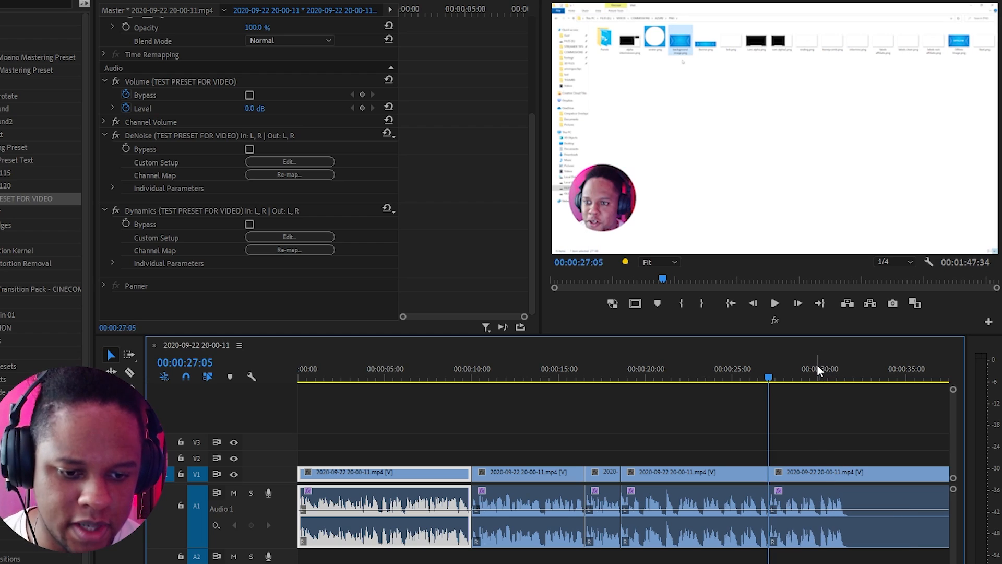
key("space")
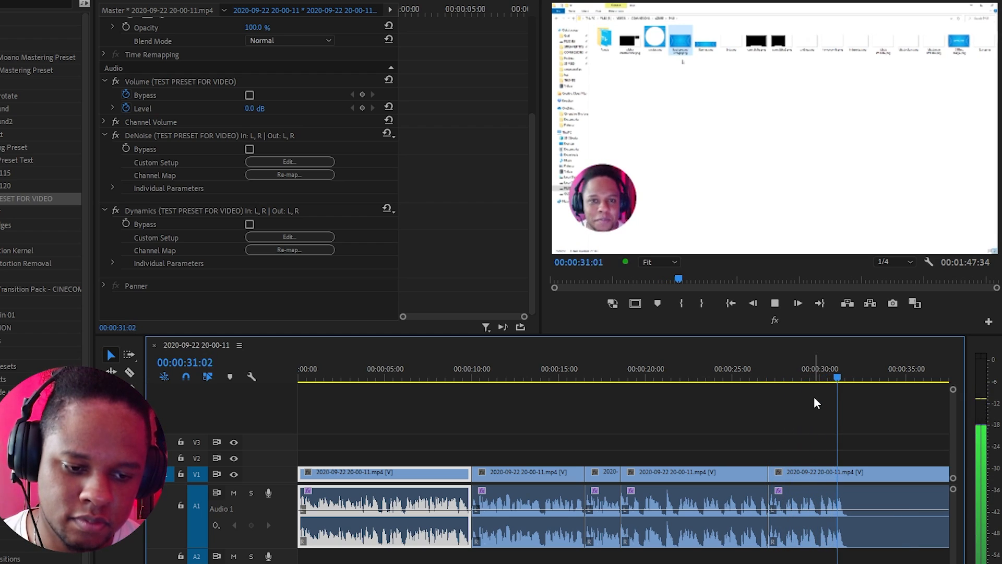
key("ctrl+k")
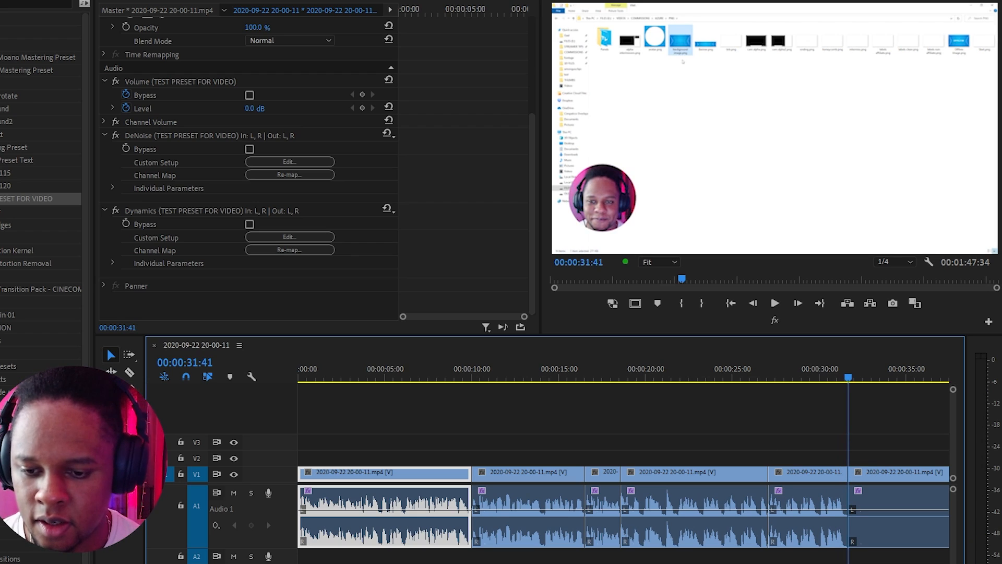
- Check the faint audio before 00:00:41:31 and remove everything from 00:00:31:41 to 00:00:44:01, closing the gap
scroll(407, 522, "down", 5)
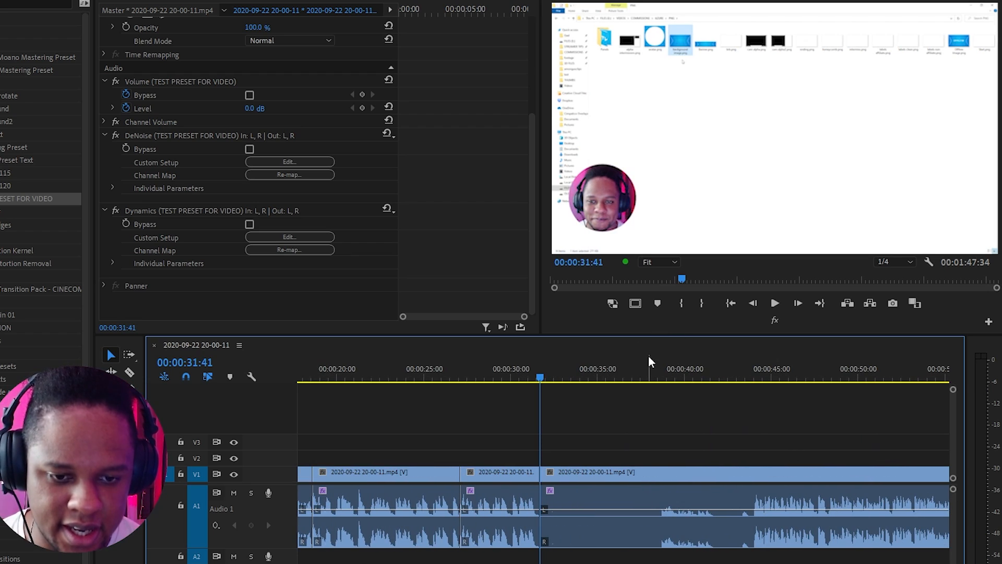
left_click(661, 370)
key("space")
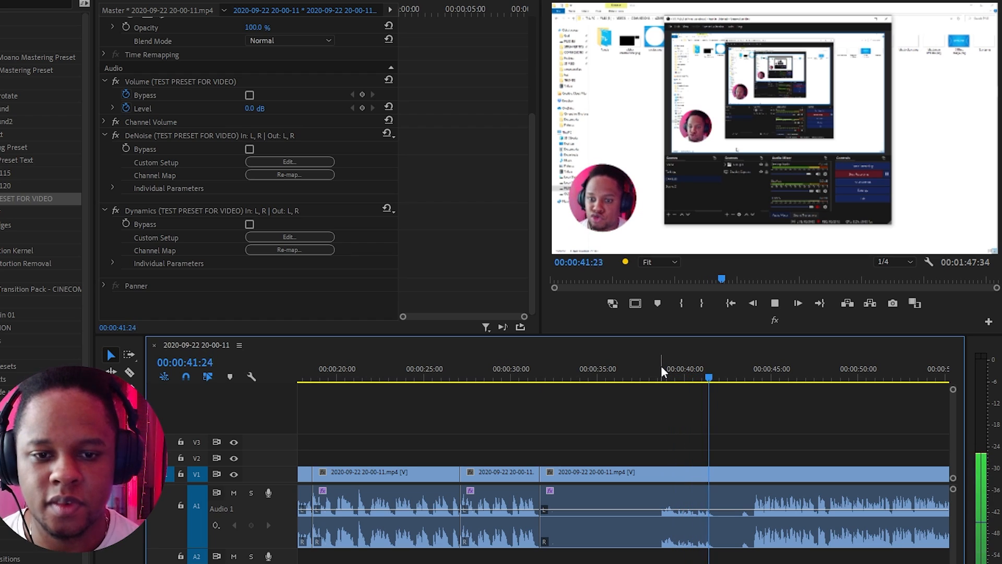
key("space")
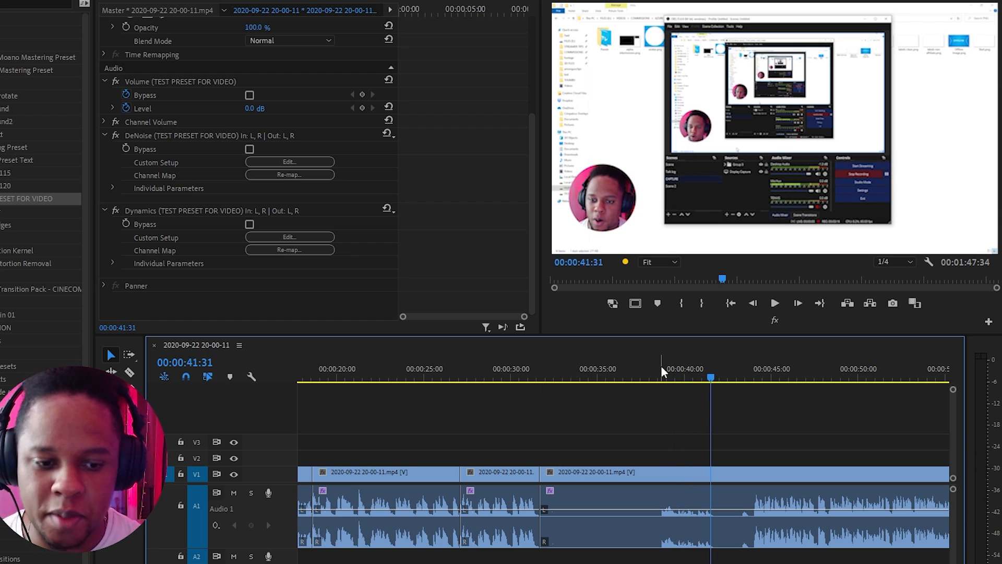
left_click(750, 372)
left_click_drag(754, 384, 756, 385)
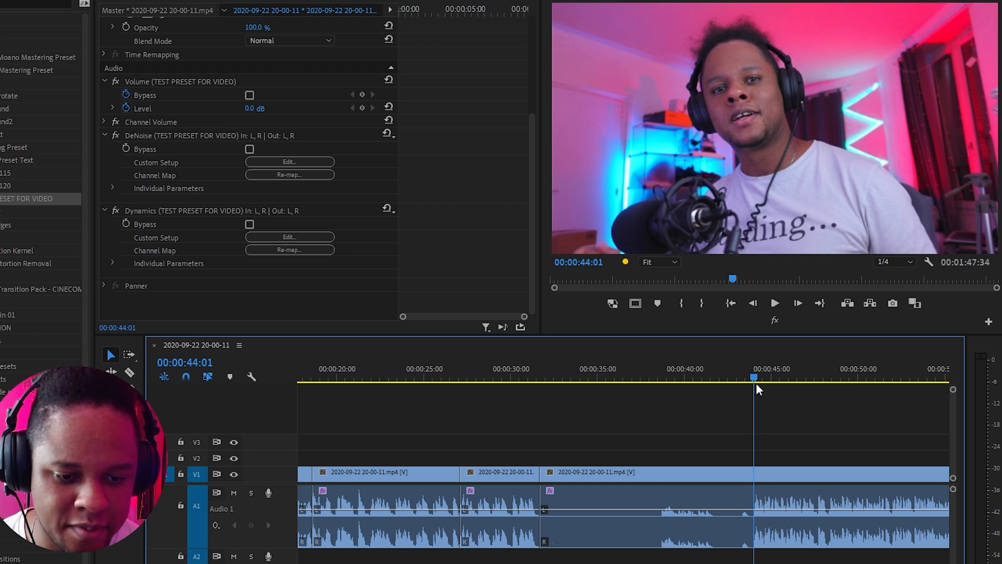
left_click(1, 1)
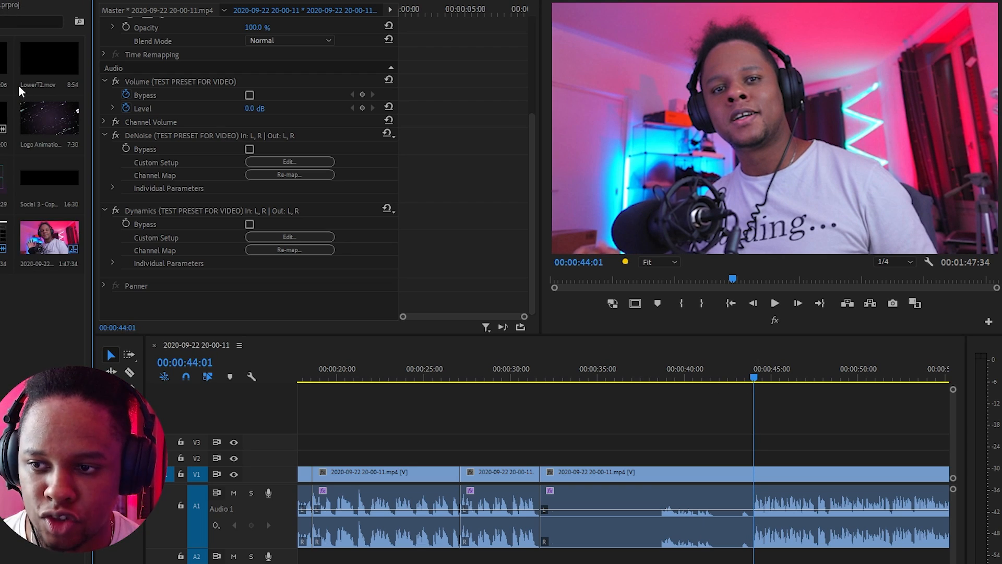
left_click_drag(4, 65, 781, 369)
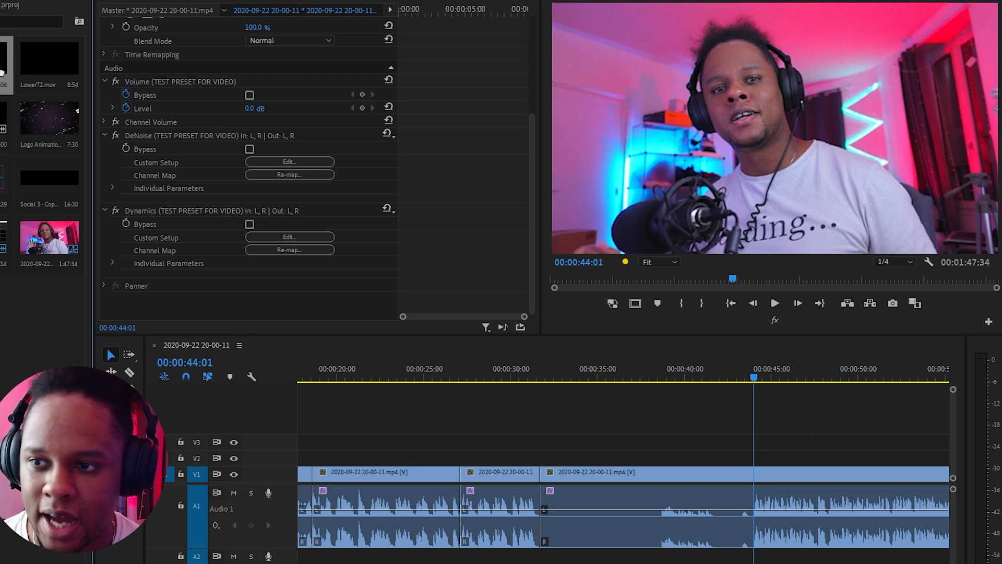
left_click(753, 374)
key("q")
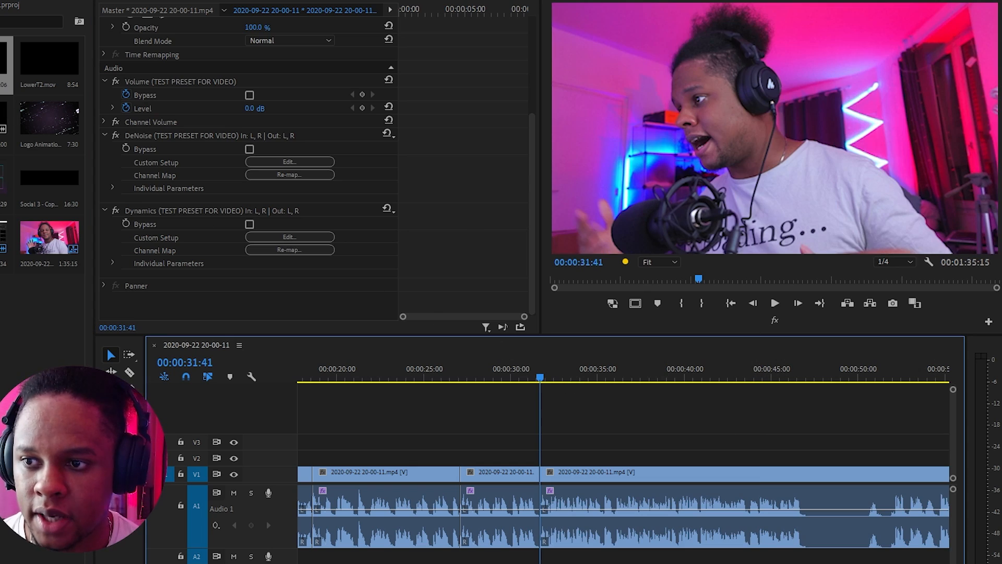
- Place TRANSITION2 - Copy.mov on track V2 over the cut at 00:00:31:41 and preview it at 00:00:31:03
left_click_drag(4, 65, 522, 458)
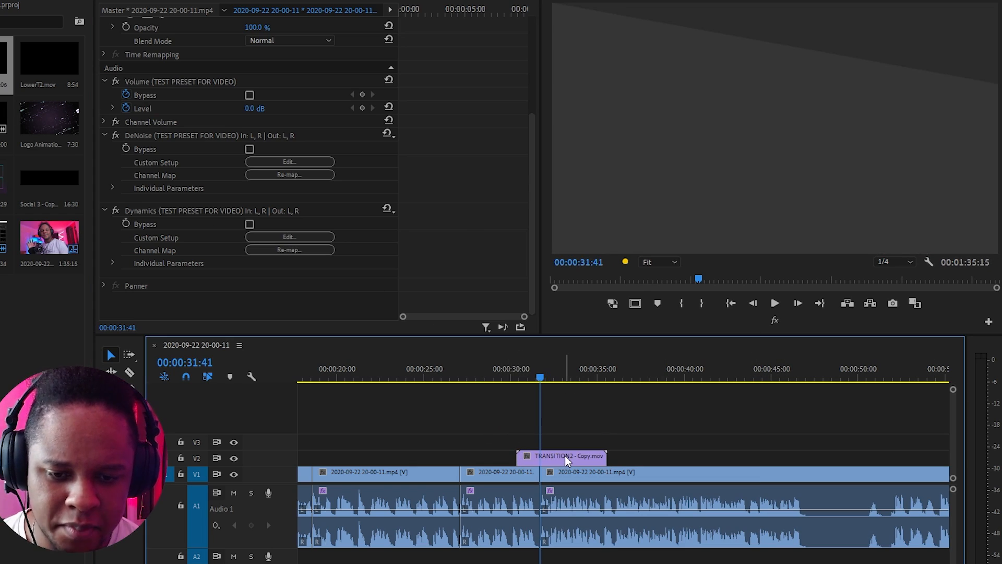
left_click(530, 378)
left_click_drag(531, 378, 532, 381)
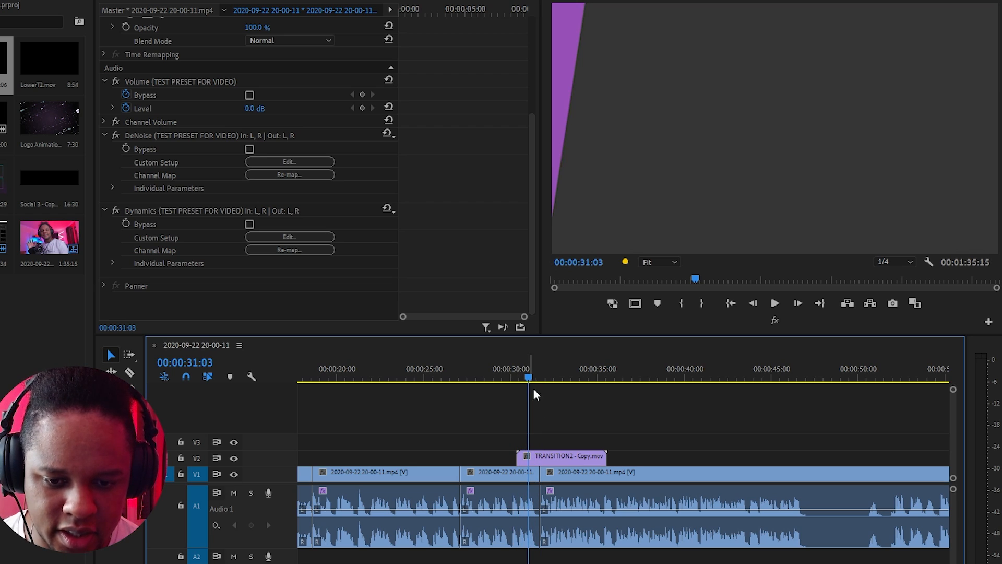
- Remove the transition clip from track V2 and expand the Optical Transition Pack folder in the effect presets
left_click(569, 452)
key("Delete")
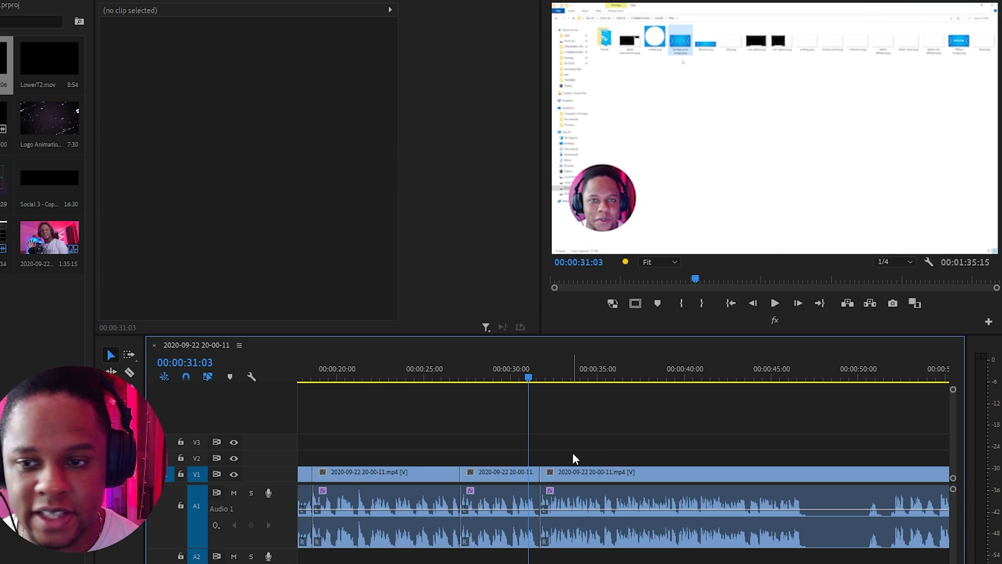
key("shift+7")
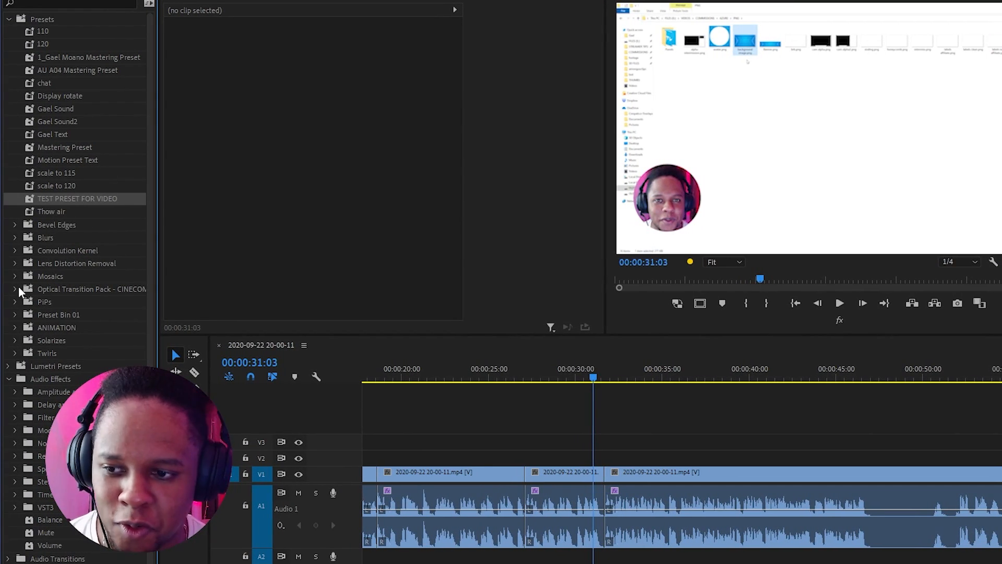
left_click(14, 289)
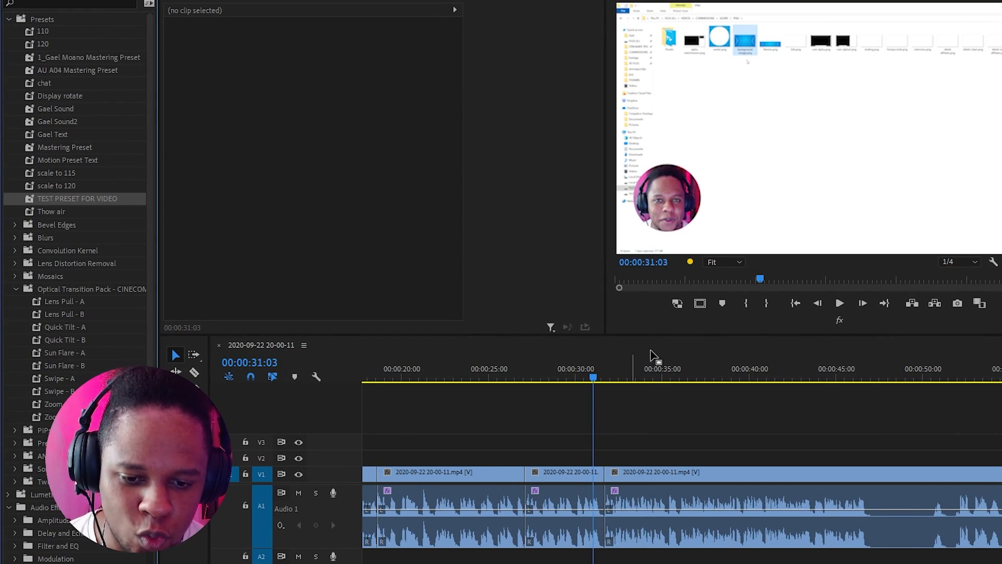
- Split the footage about one second before the cut at 00:00:31:41 and again after it at 00:00:32:49
left_click(585, 374)
left_click_drag(586, 372, 624, 374)
key("ctrl+k")
key("ctrl+k")
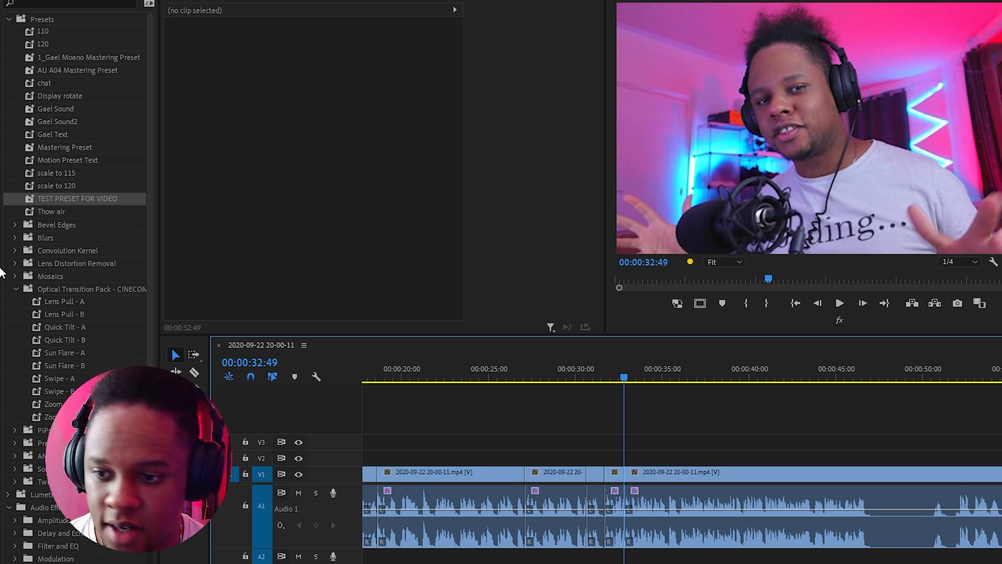
- Apply Lens Pull - A to the short piece before the cut and Lens Pull - B to the one after, and preview the transition
left_click_drag(62, 301, 595, 475)
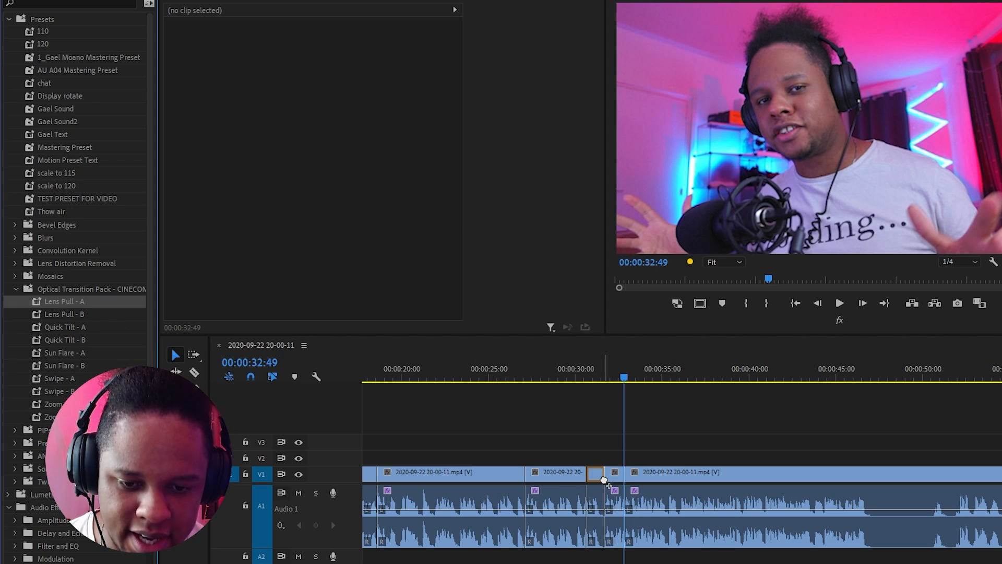
left_click_drag(44, 312, 614, 475)
left_click(569, 373)
key("space")
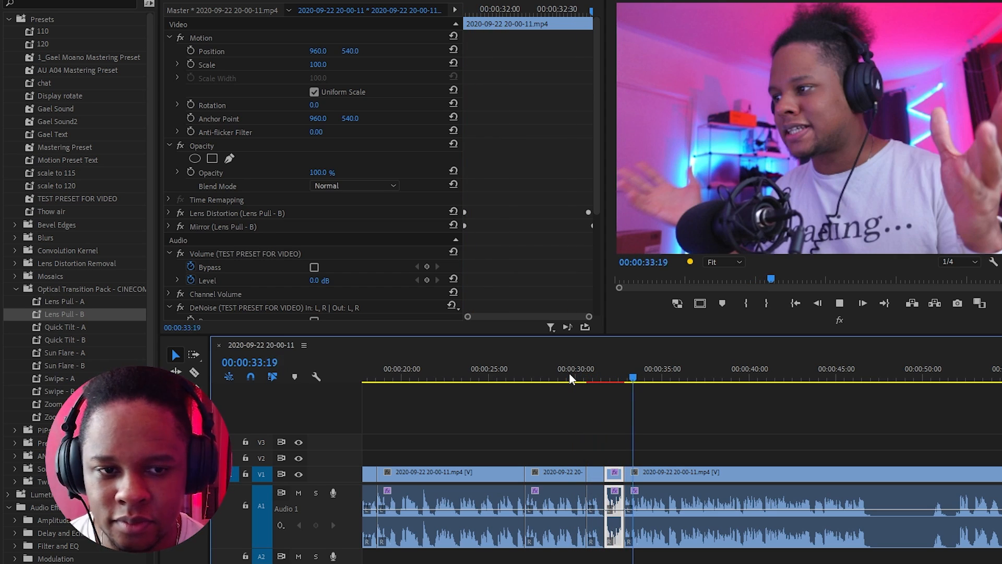
key("space")
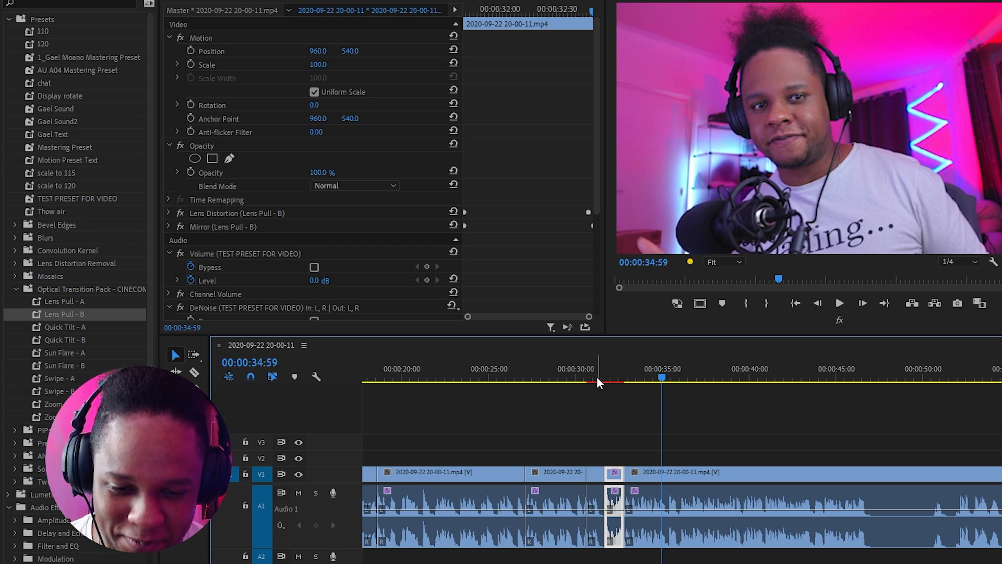
left_click_drag(596, 377, 589, 380)
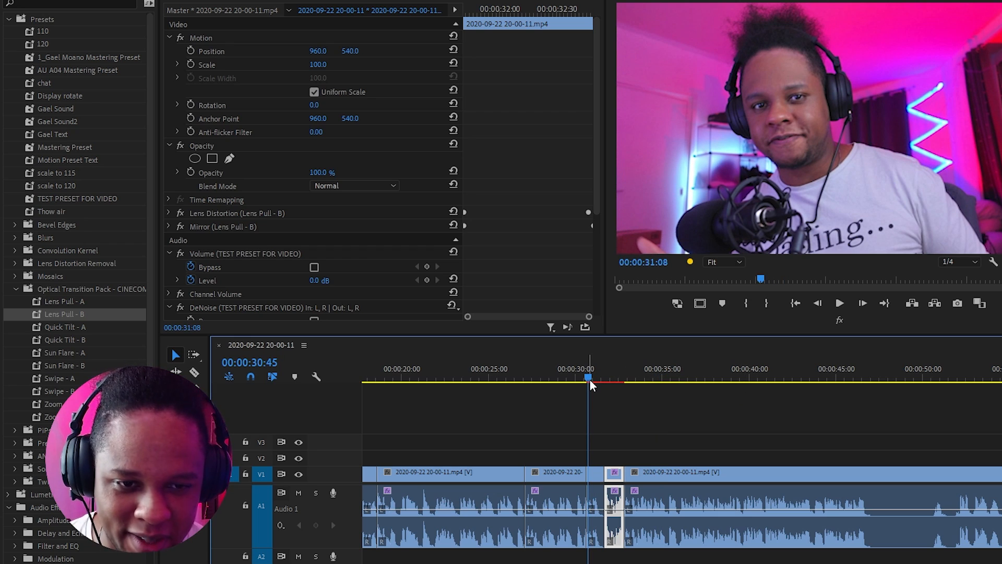
key("space")
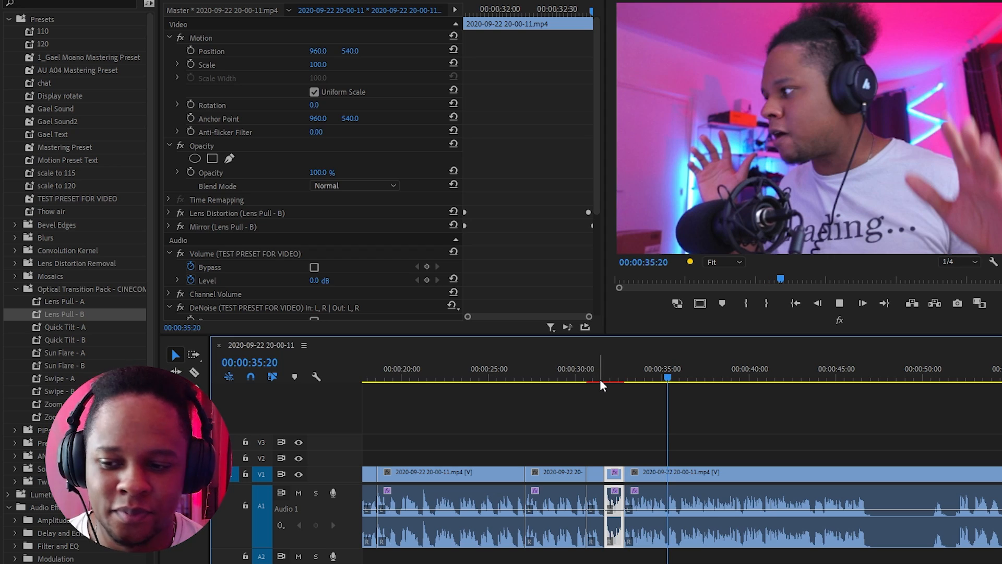
key("space")
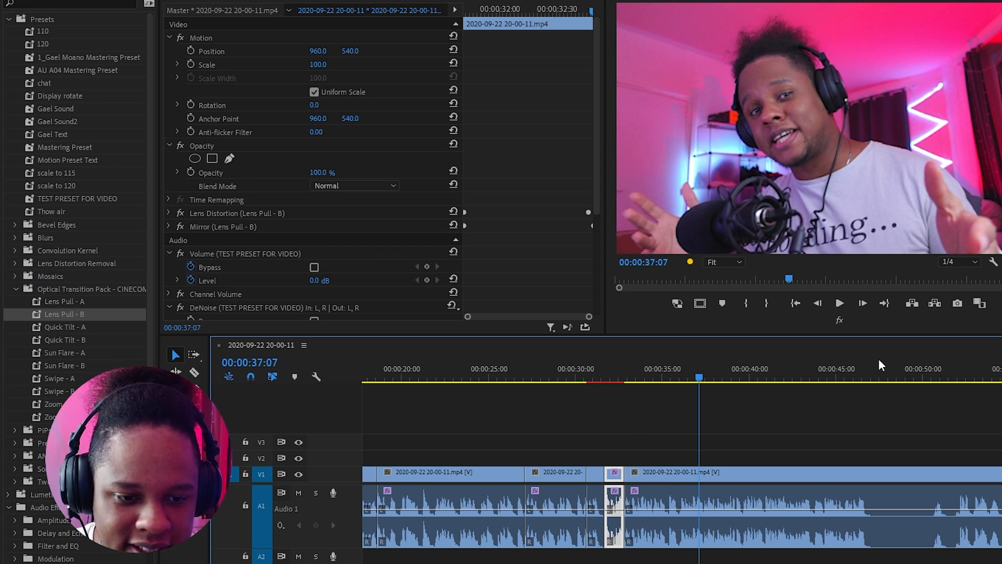
- Play from 00:00:45:50 to the end of the speech and split the clip at 00:00:46:44
left_click(851, 375)
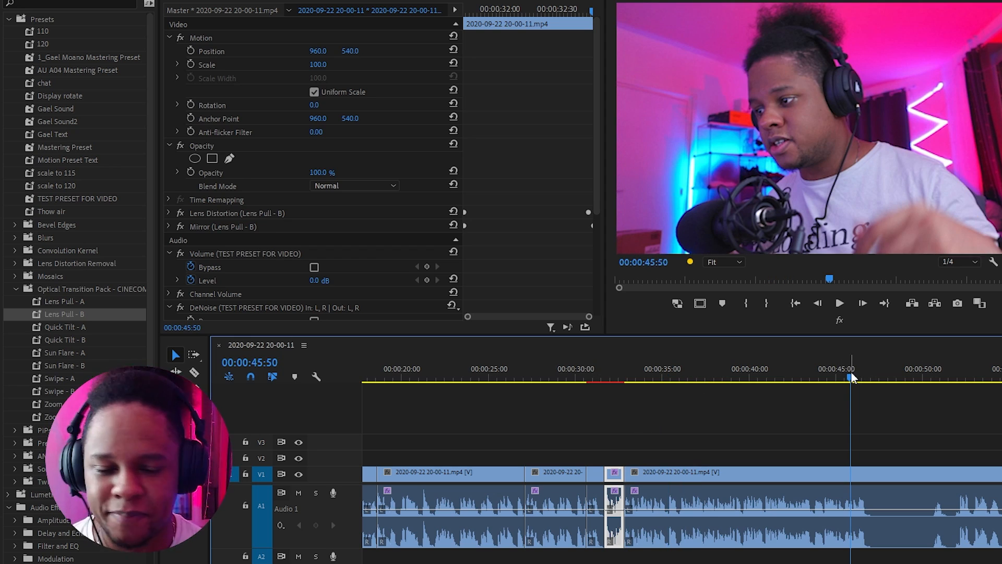
key("space")
key("space")
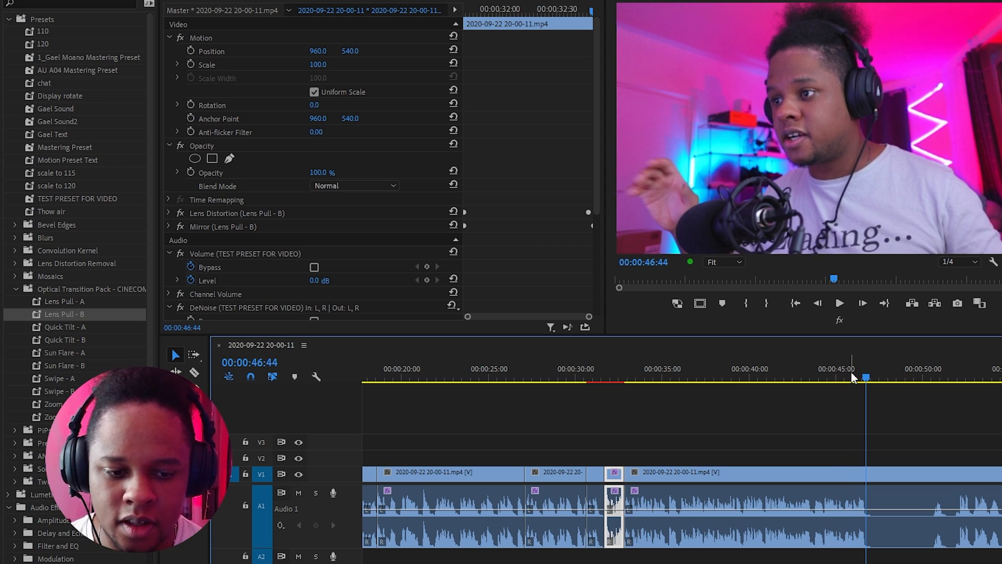
key("ctrl+k")
- Check the faint audio around 00:00:50:40 and remove everything from 00:00:46:44 to 00:00:51:58, closing the gap
left_click(938, 366)
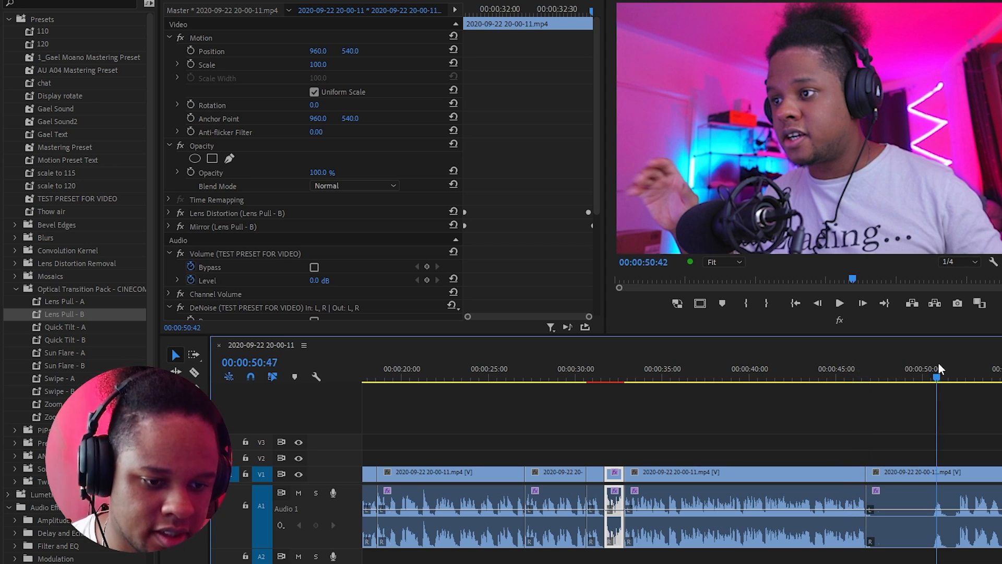
mouse_move(938, 364)
left_mouse_down()
mouse_move(954, 363)
mouse_move(934, 364)
left_mouse_up()
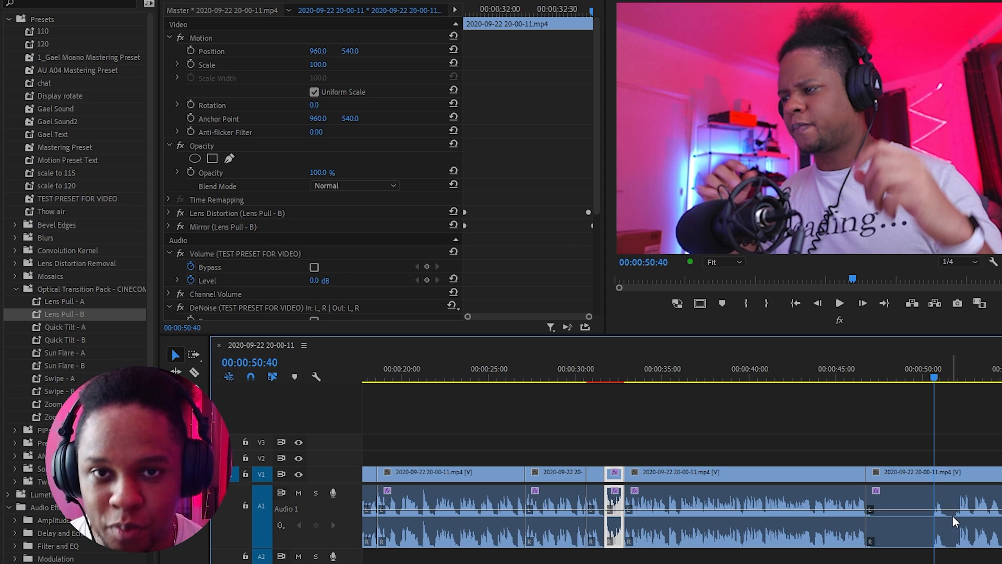
key("space")
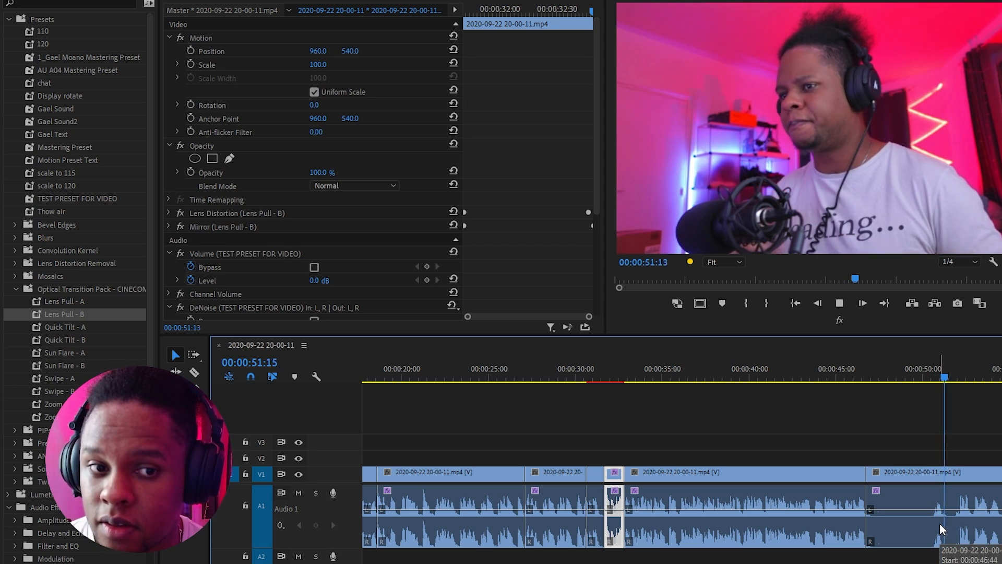
key("space")
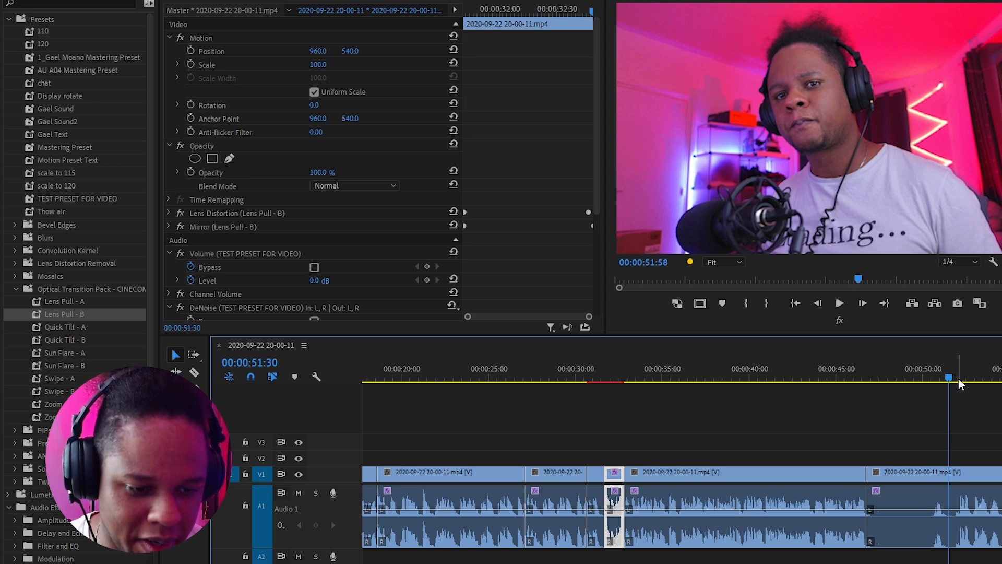
left_click(957, 378)
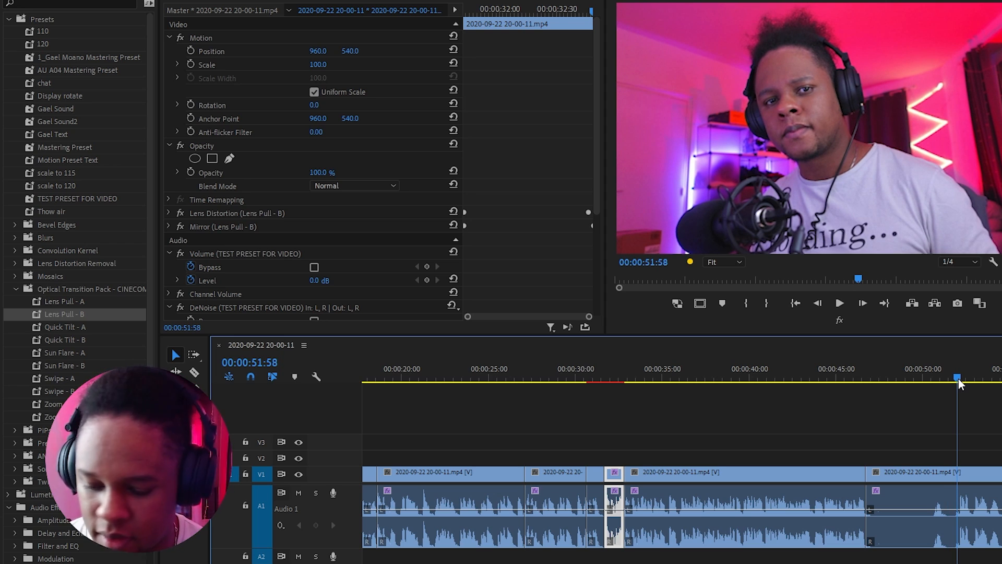
key("Up")
- Play the take after 00:00:46:44 and cut out the stretch up to 00:00:51:43, closing the gap
key("space")
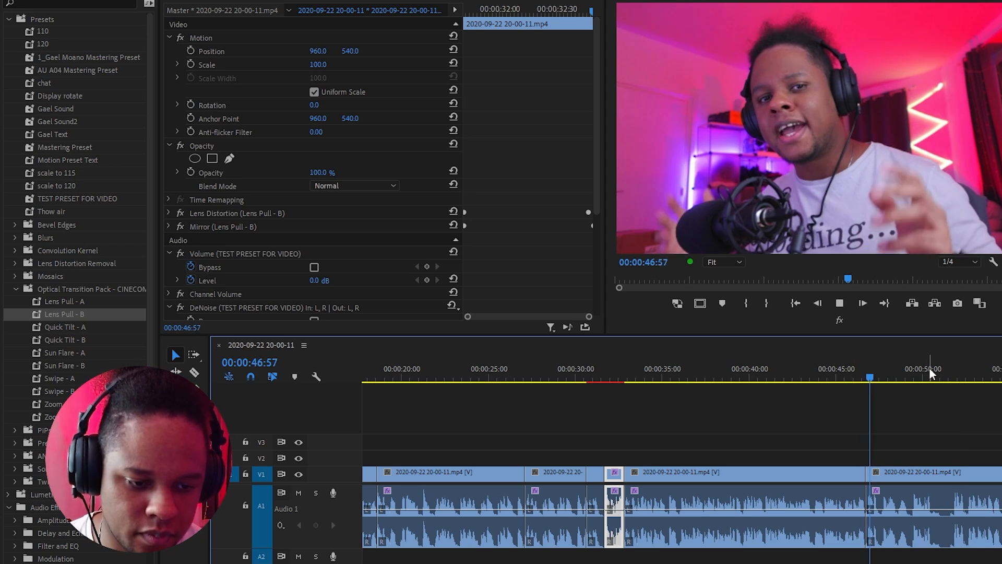
key("space")
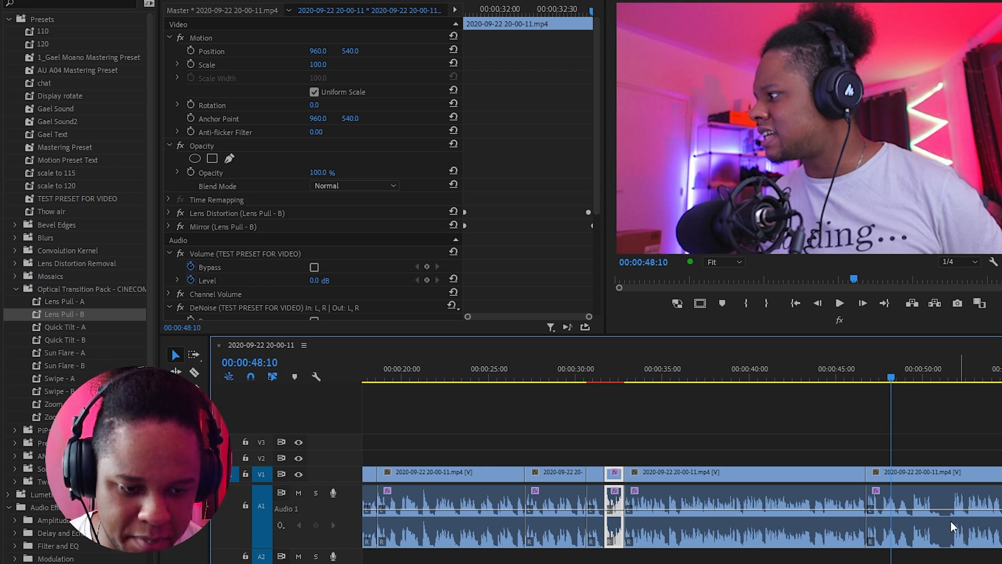
key("space")
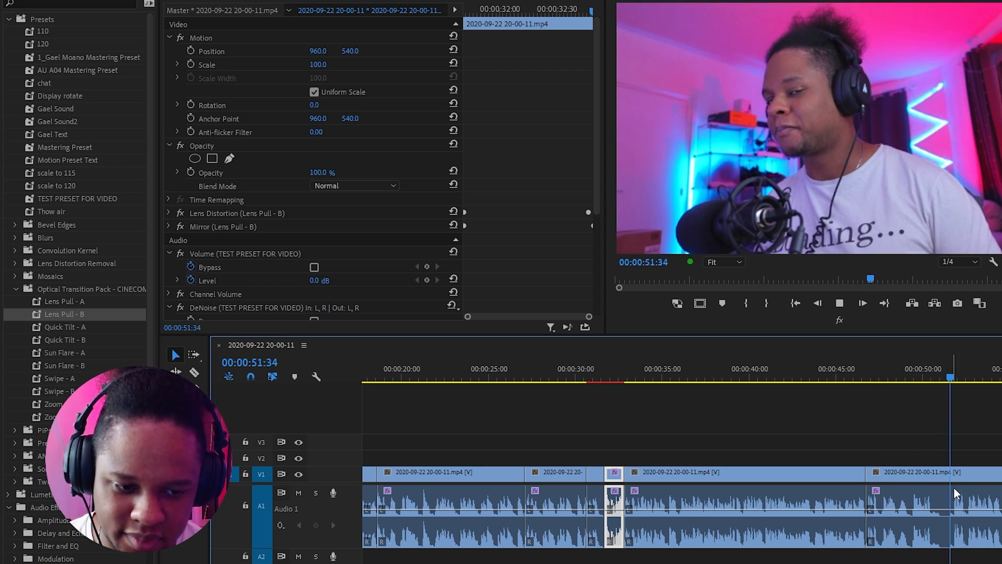
key("space")
key("ctrl+k")
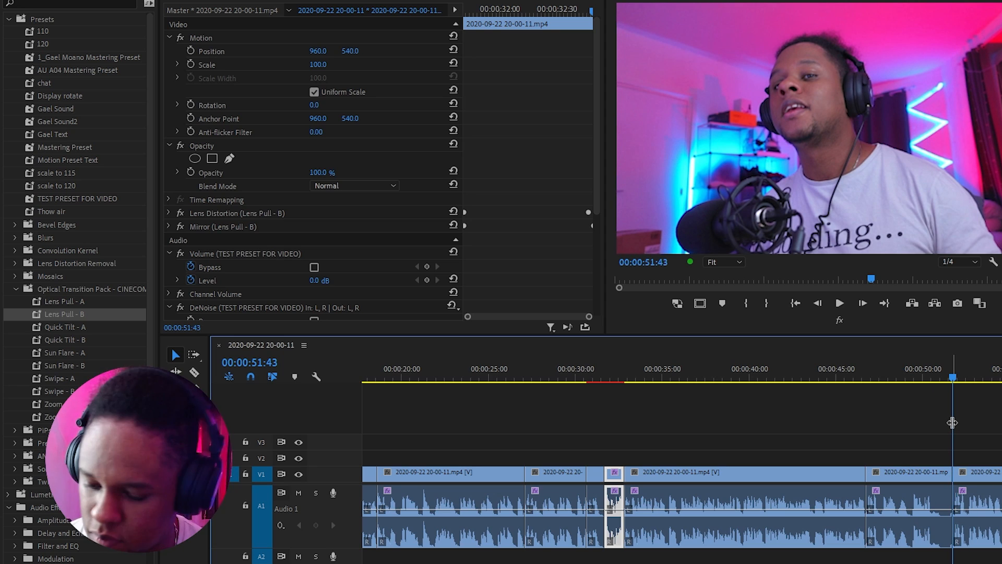
key("ctrl+z")
key("Up")
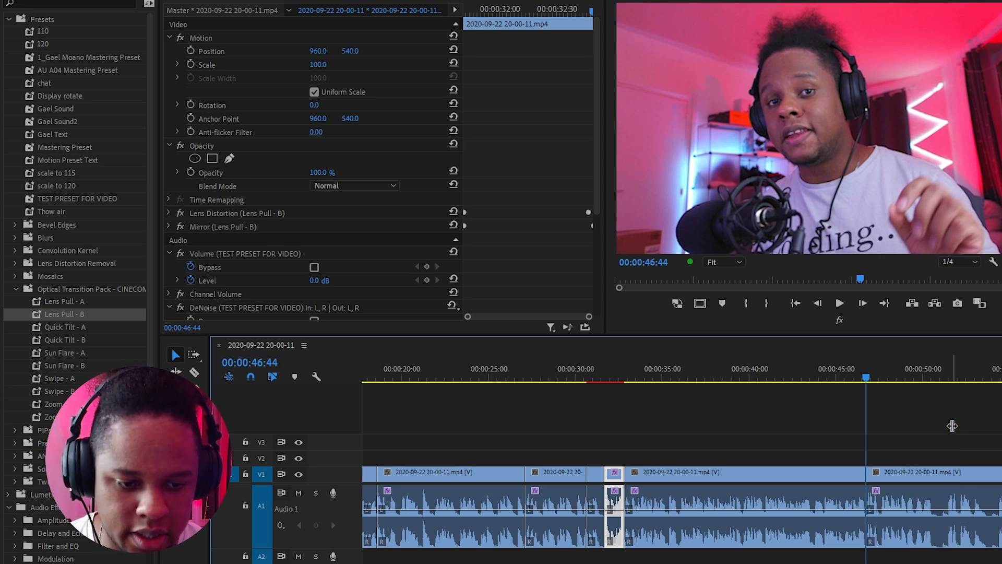
- Review the repeated takes after 00:00:46:44 and remove the footage from there to 00:00:54:20, closing the gap
key("space")
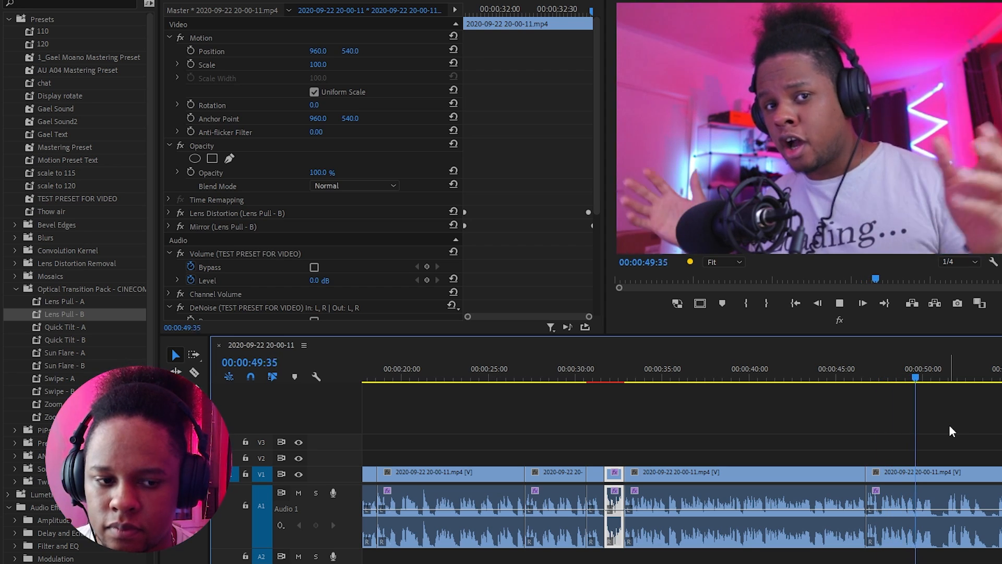
key("space")
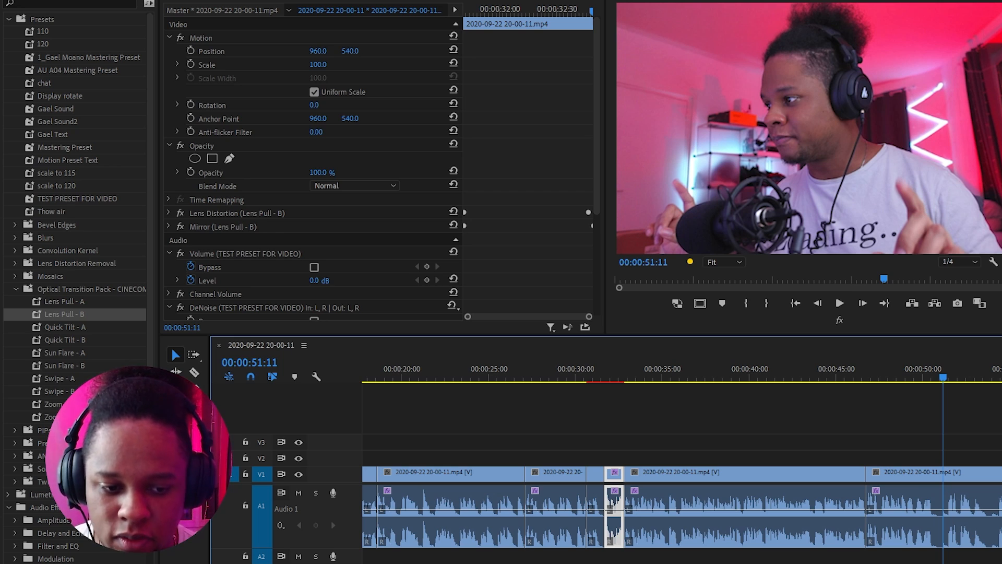
scroll(682, 465, "right", 8)
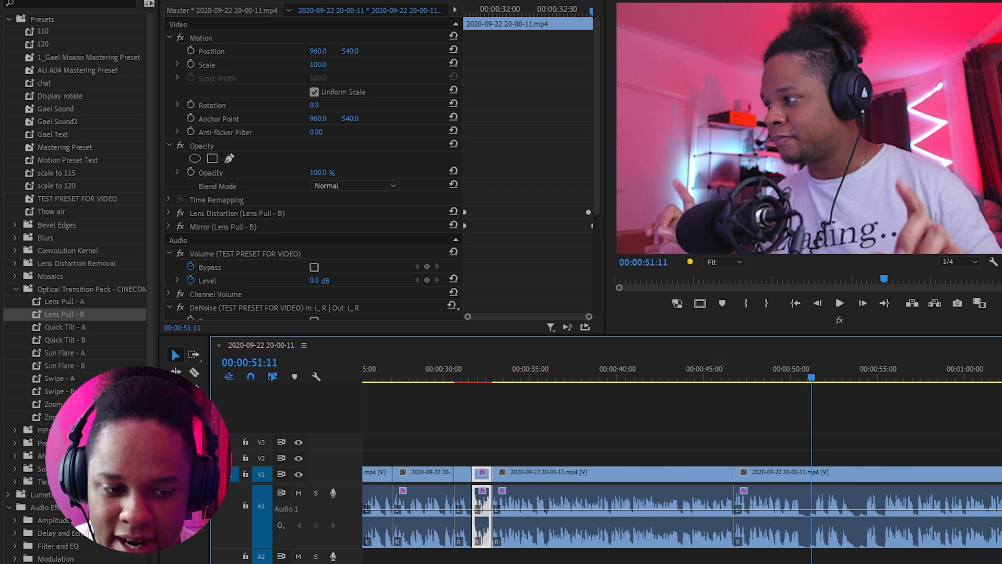
scroll(681, 465, "right", 3)
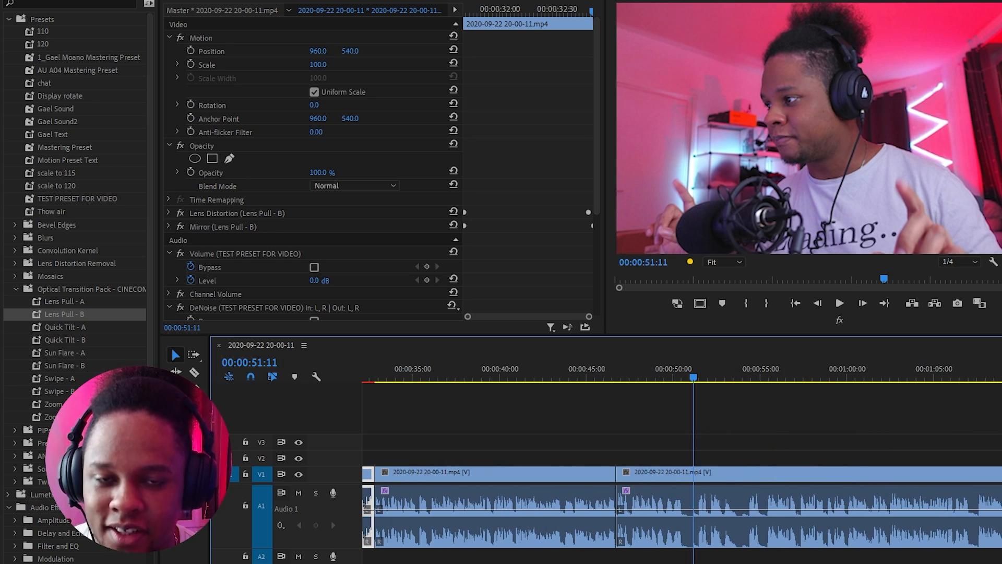
scroll(682, 464, "right", 14)
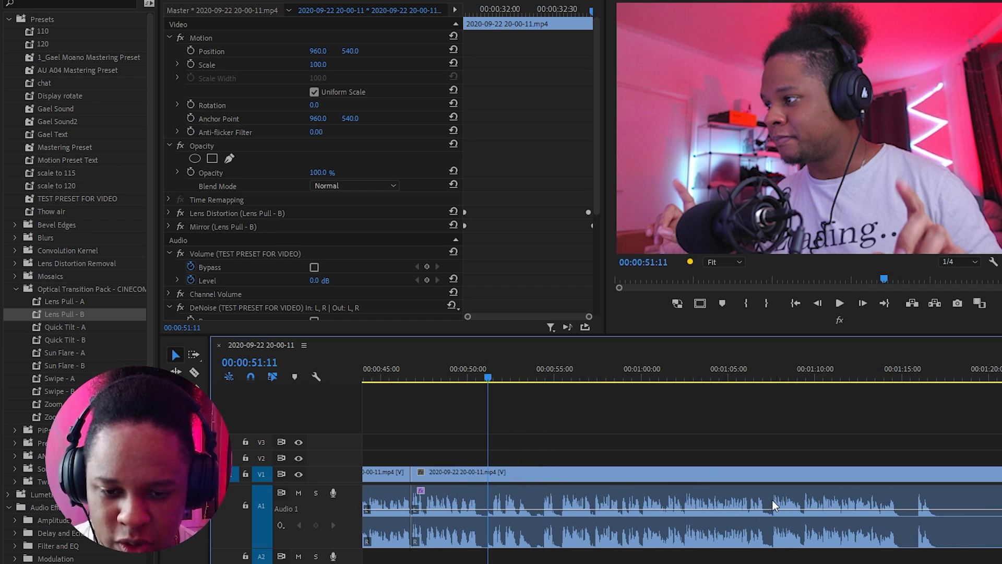
mouse_move(533, 380)
left_mouse_down()
mouse_move(559, 372)
mouse_move(546, 377)
left_mouse_up()
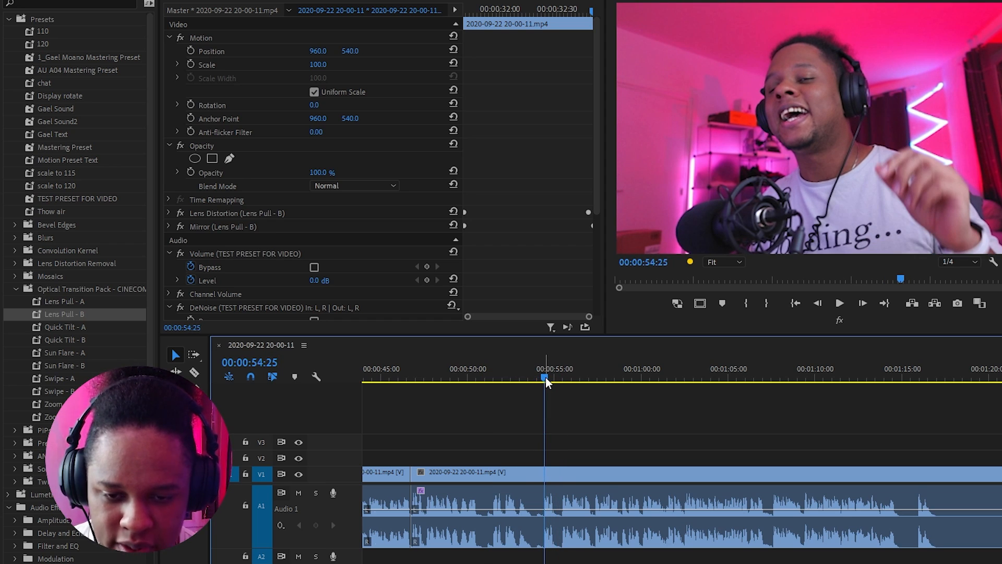
key("space")
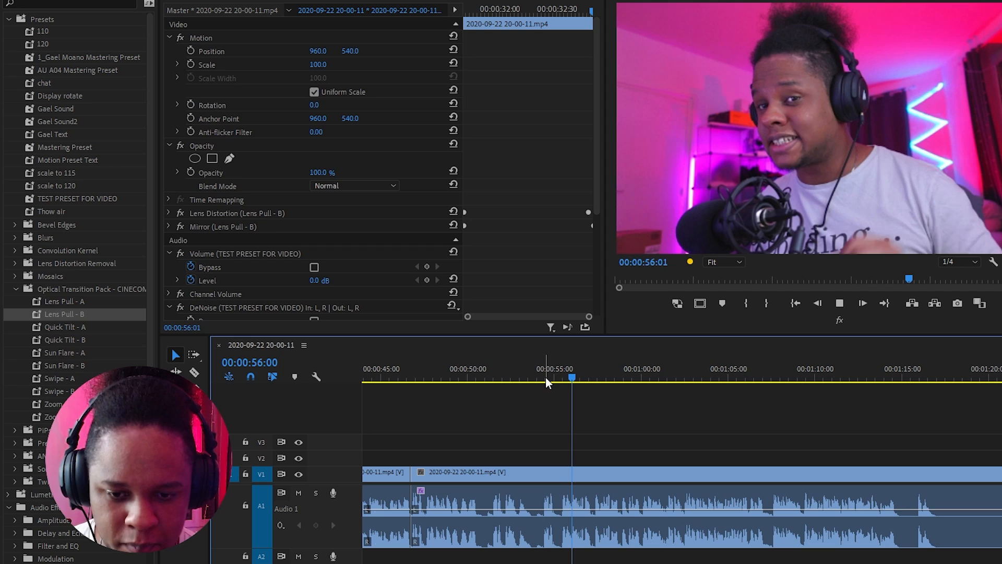
left_click(546, 377)
left_click_drag(546, 377, 544, 378)
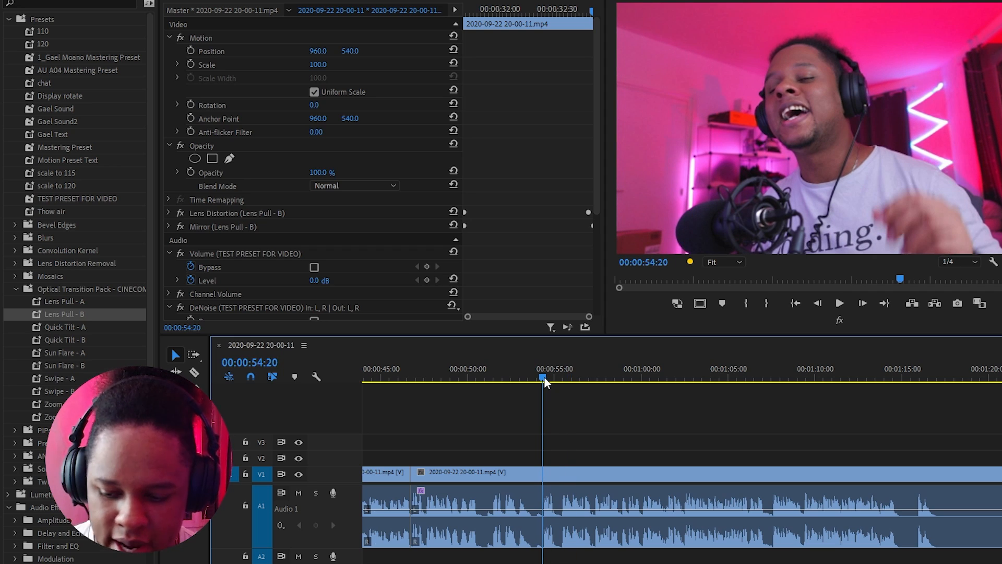
key("ctrl+k")
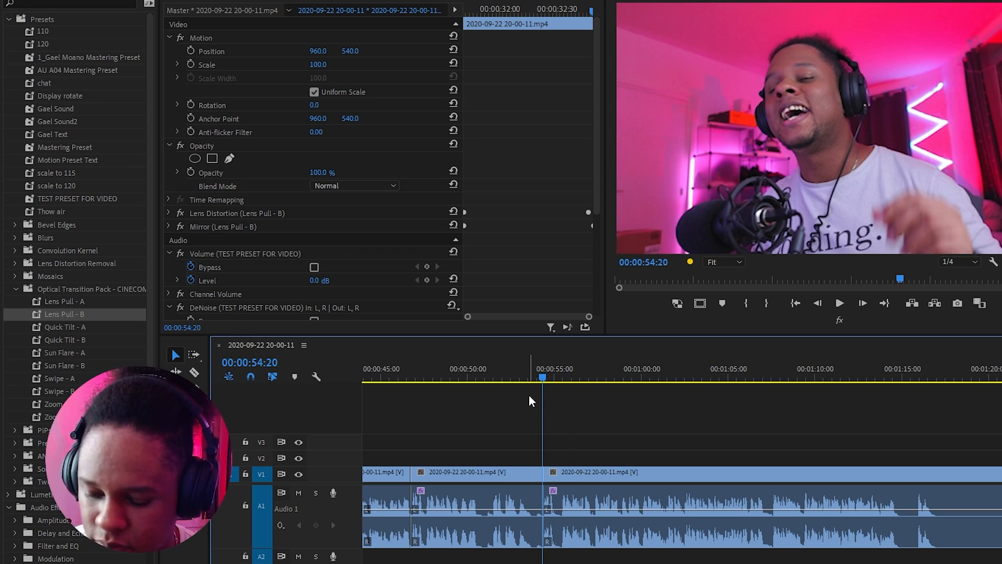
key("q")
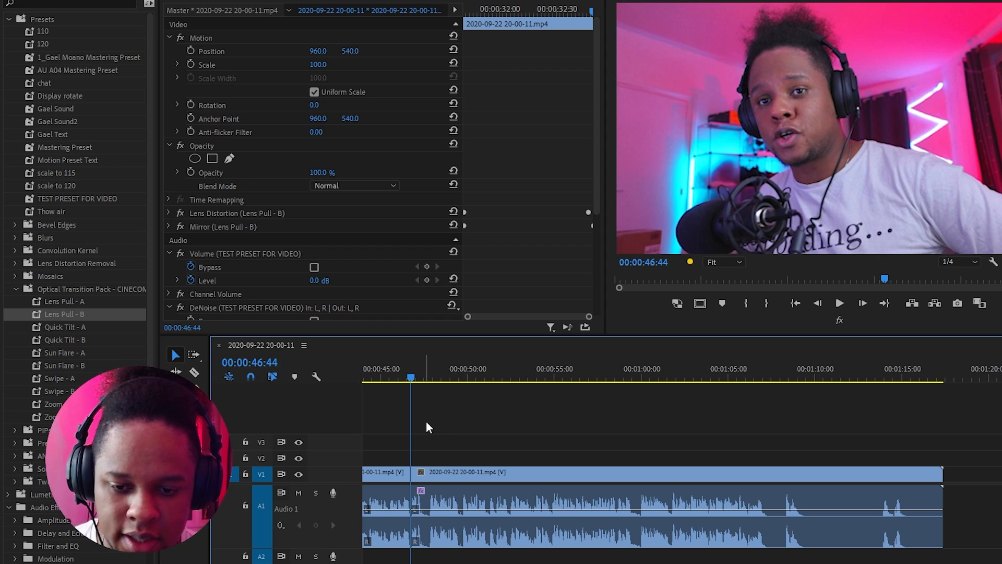
- Play the final take to the end of the speech, split the clip at 00:01:09:40 and delete everything after it
left_click(614, 376)
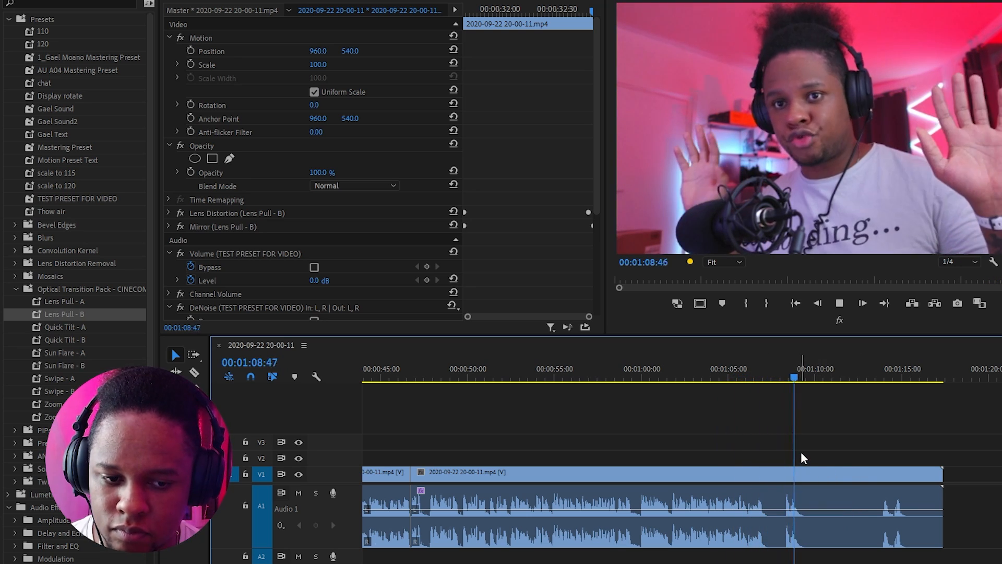
key("space")
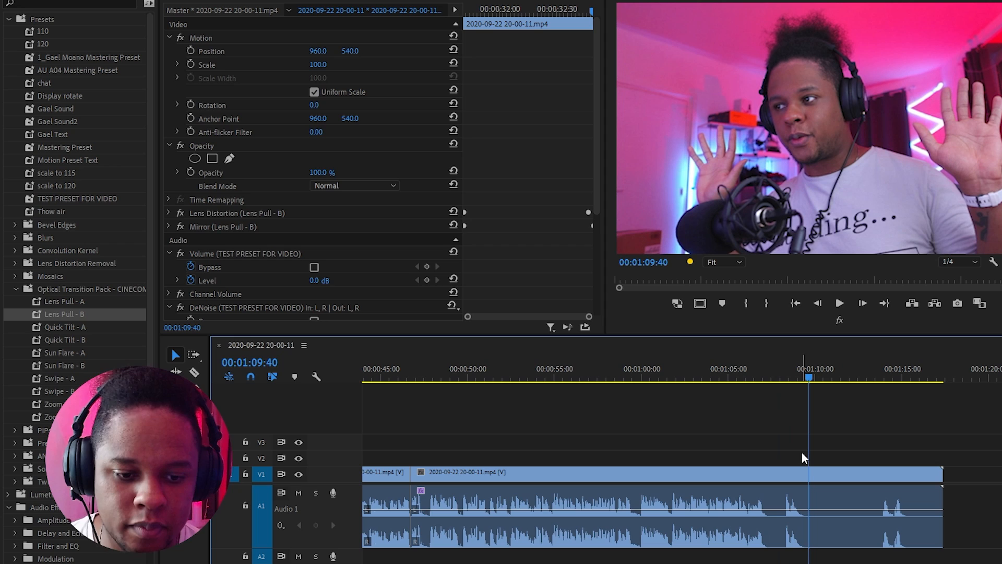
key("ctrl+k")
left_click(848, 473)
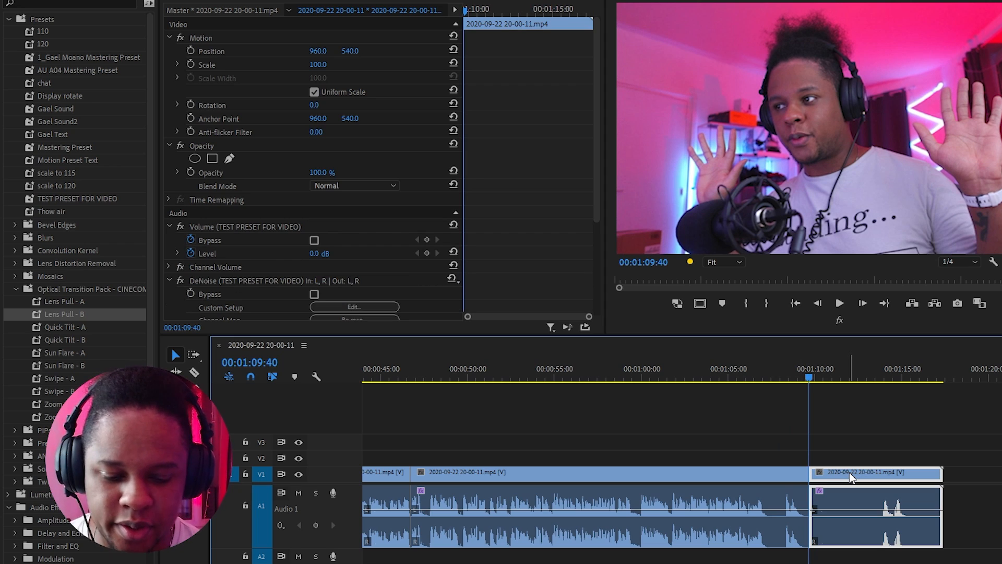
key("Delete")
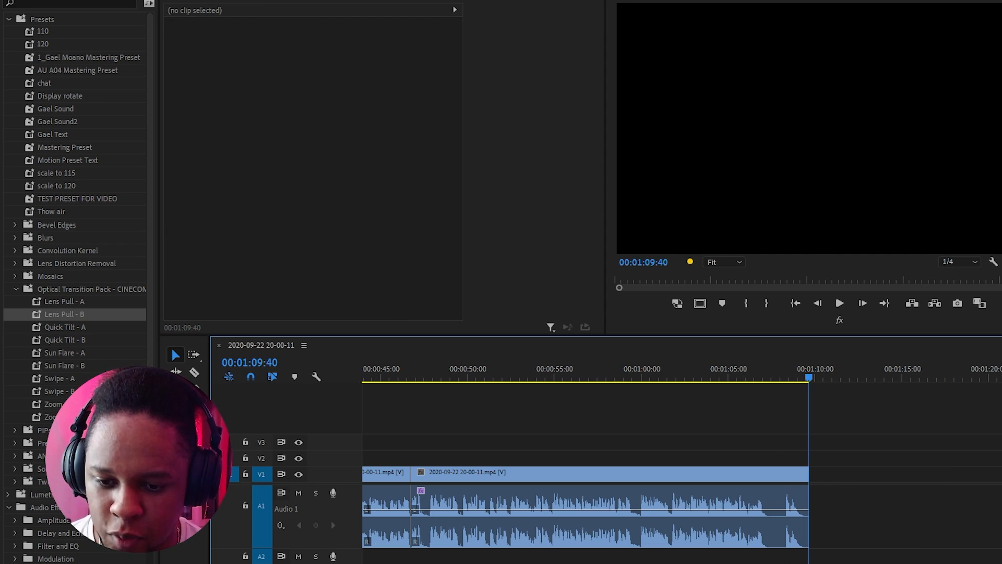
- Return to the beginning of the sequence and save the project
key("minus")
key("minus")
key("minus")
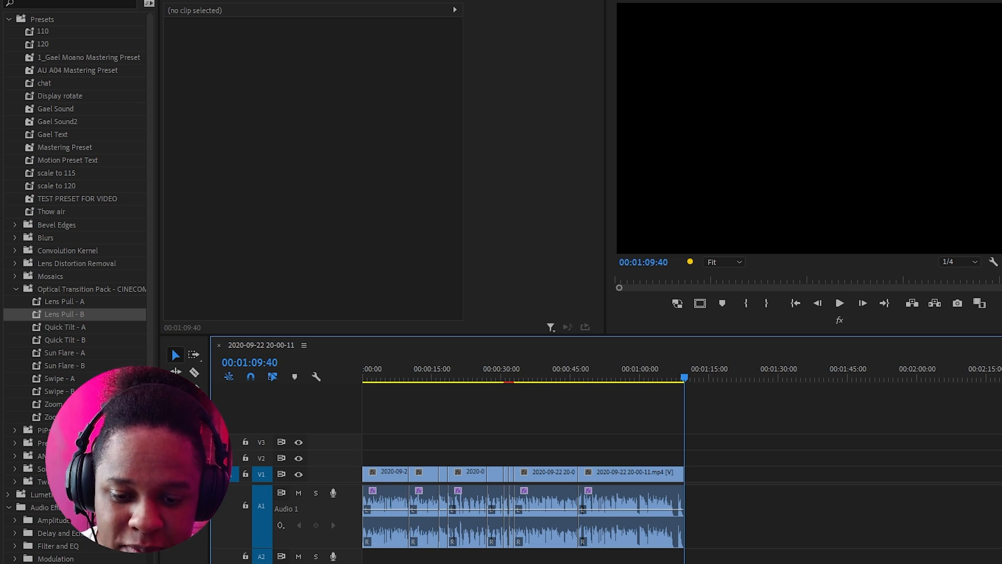
key("equal")
key("equal")
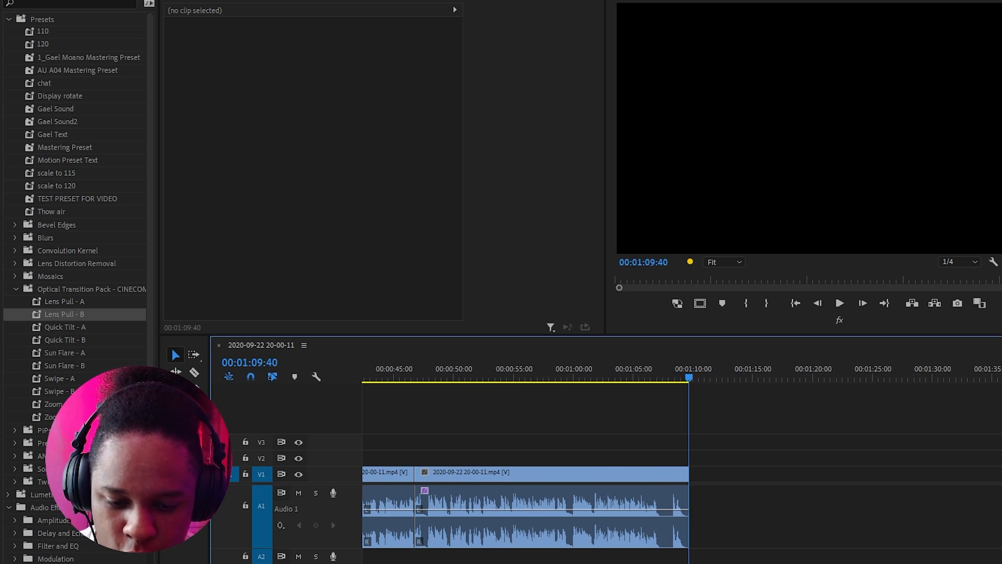
key("Home")
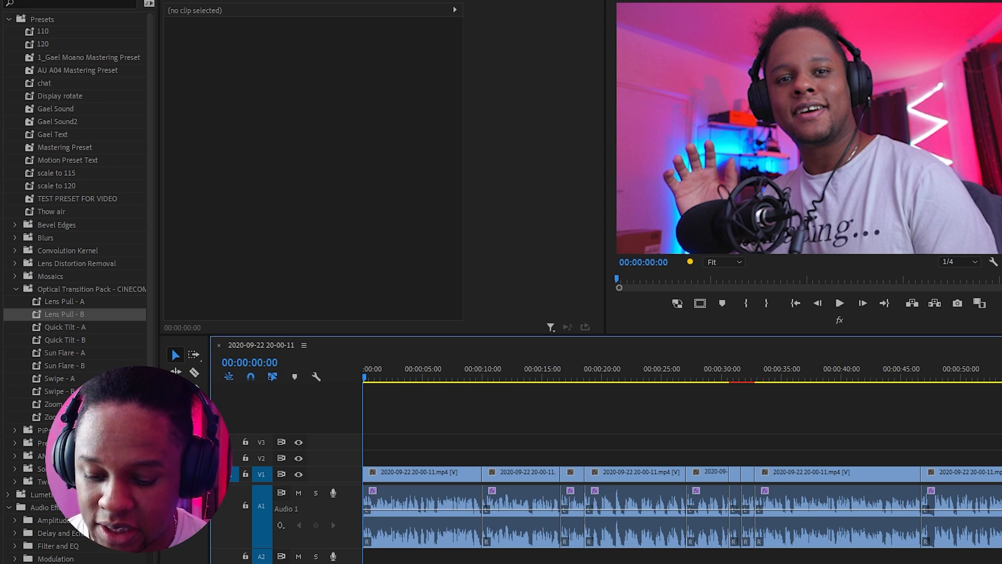
key("ctrl+s")
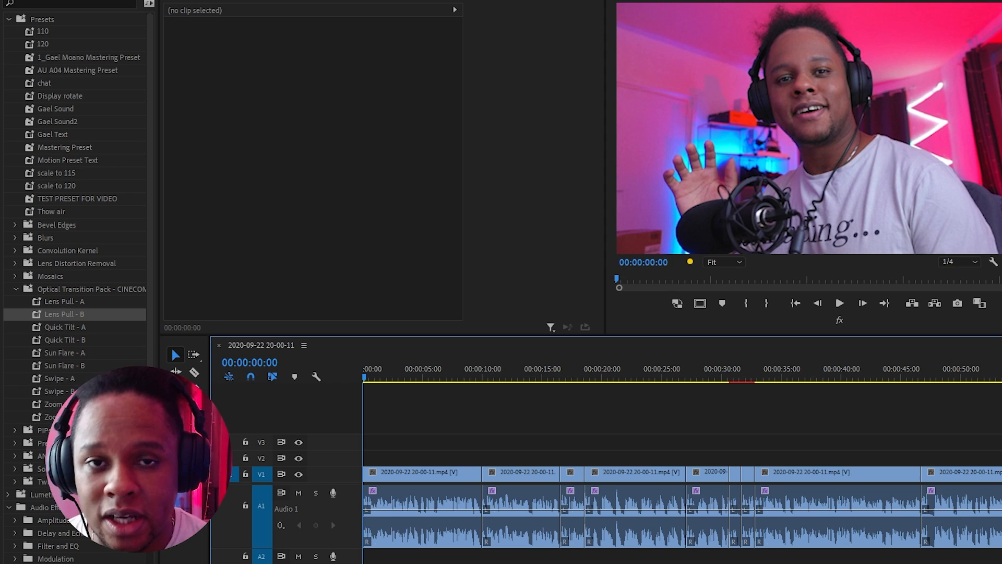
- Play the sequence from the start and split the first clip at 00:00:07:08
key("space")
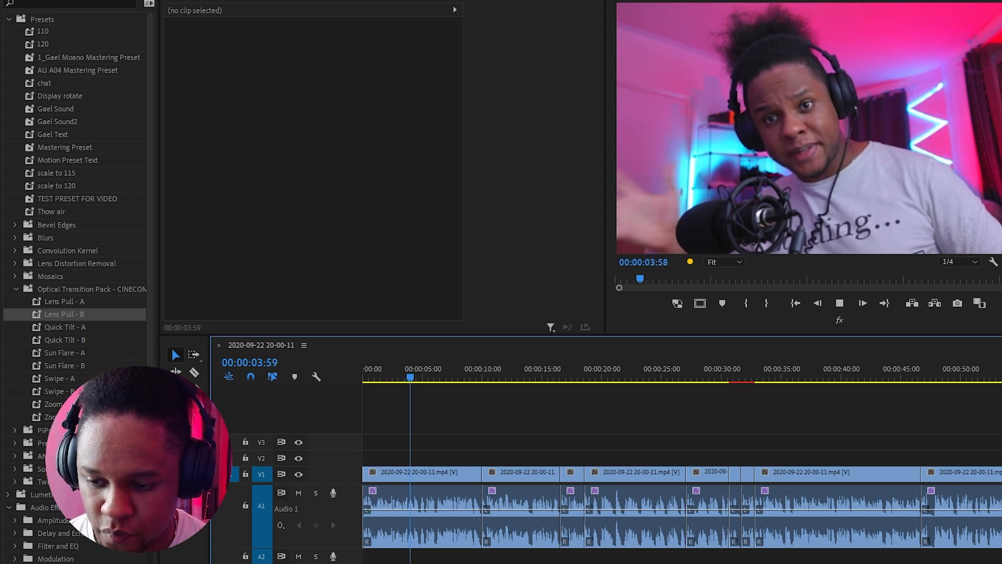
key("ctrl+k")
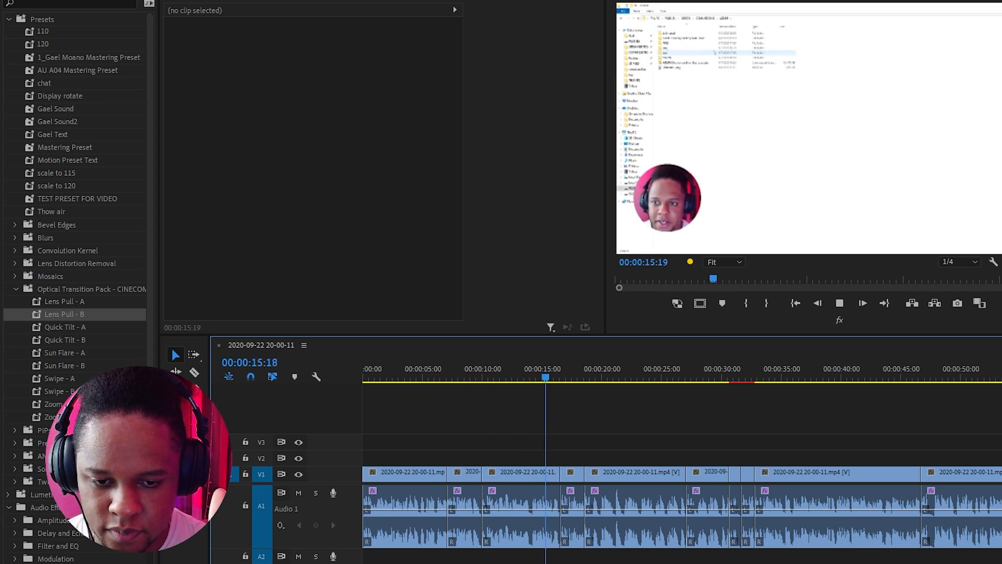
key("space")
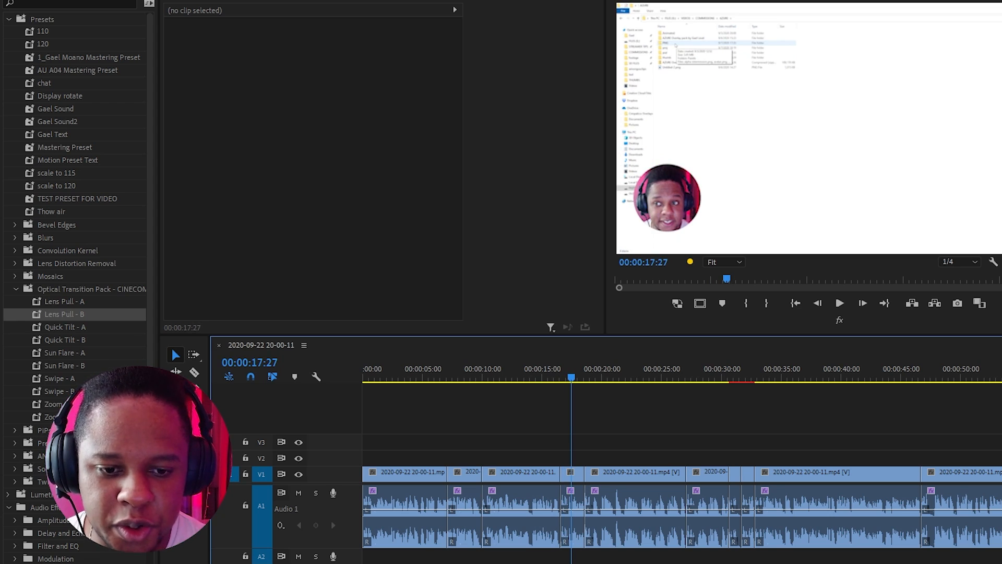
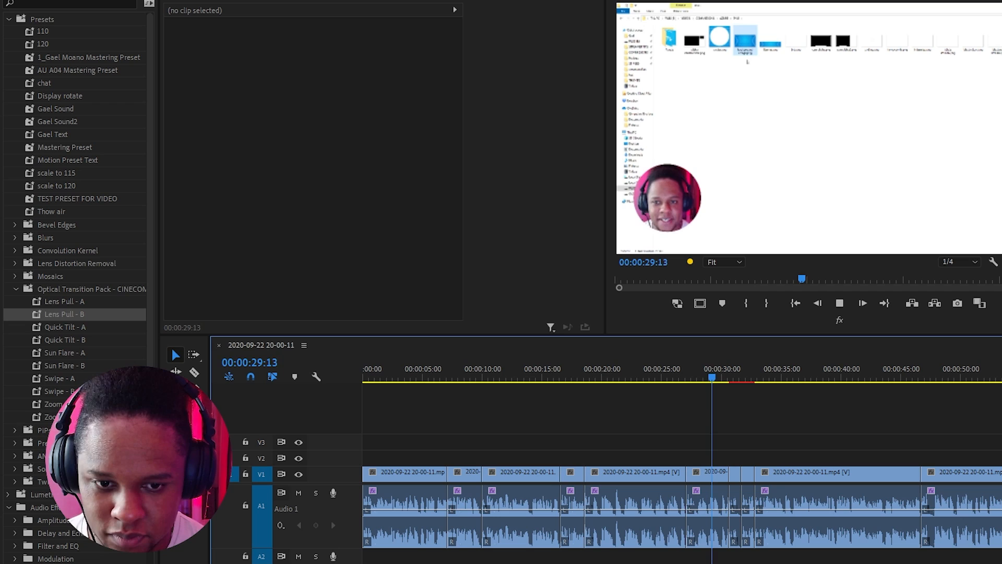
- Review the footage up to 00:00:30:14 and remove the clip starting at 00:00:27:05, closing the gap
key("space")
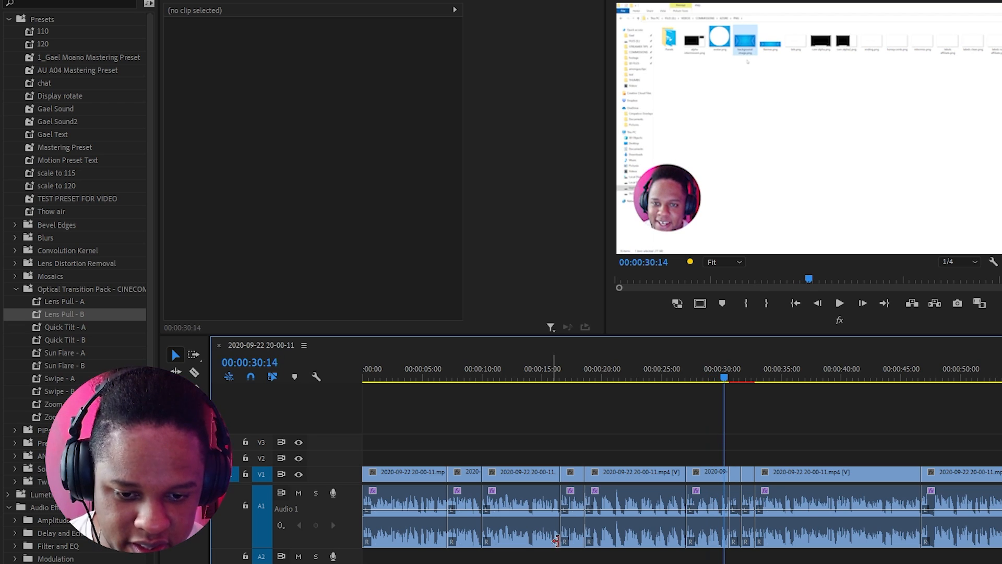
left_click(701, 472)
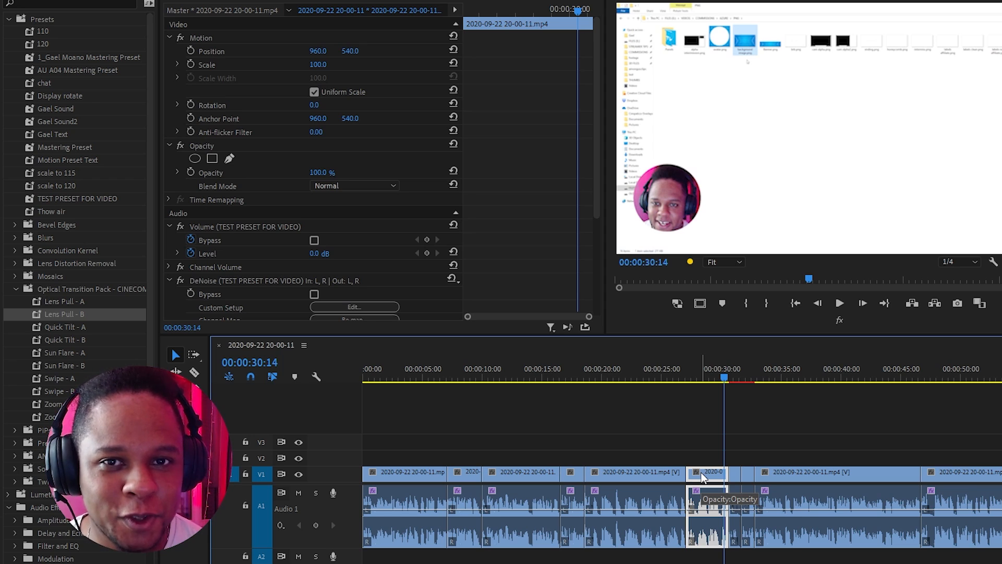
key("shift+Delete")
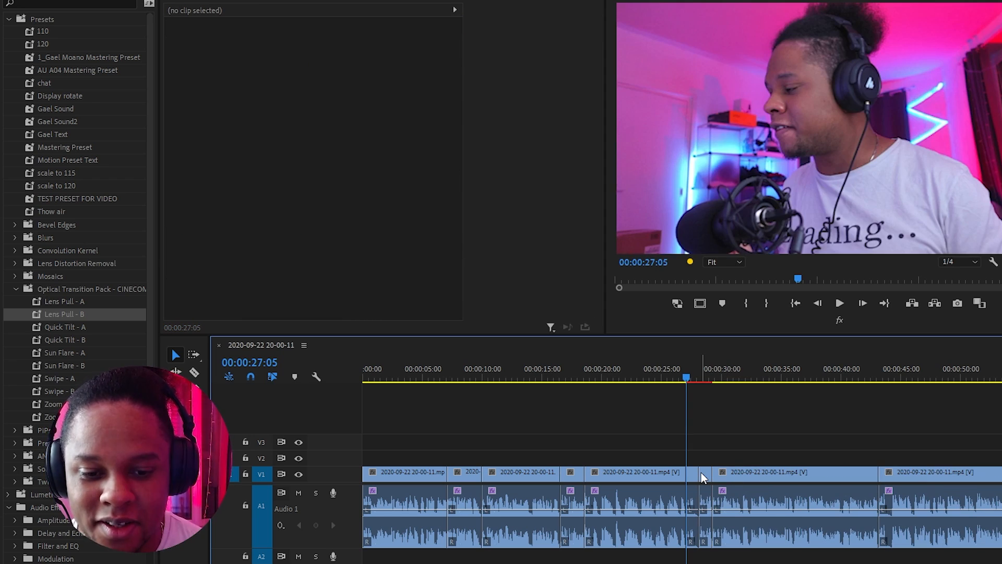
- Play through the transition around 00:00:27:05 and split the clip following it at 00:00:32:52
key("space")
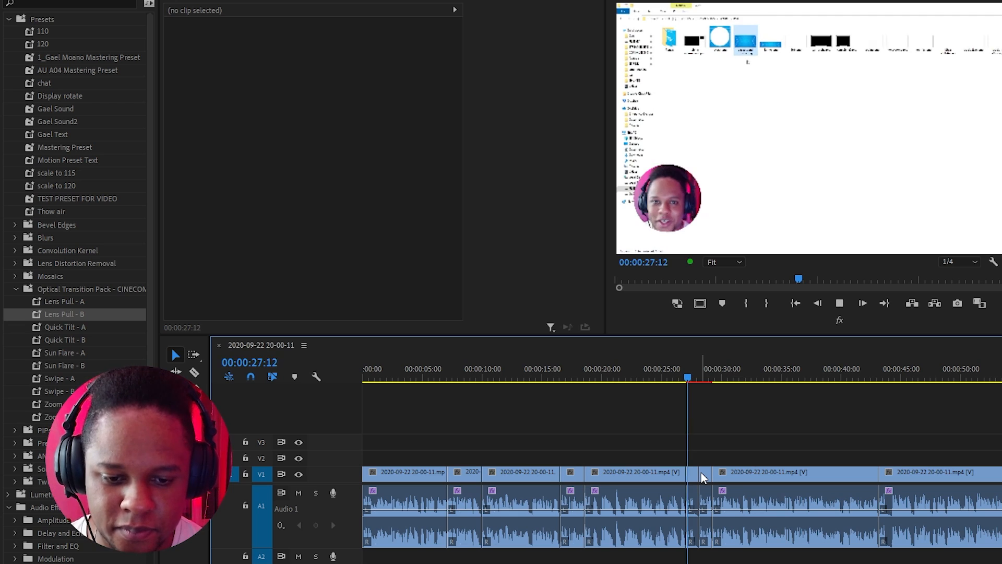
key("space")
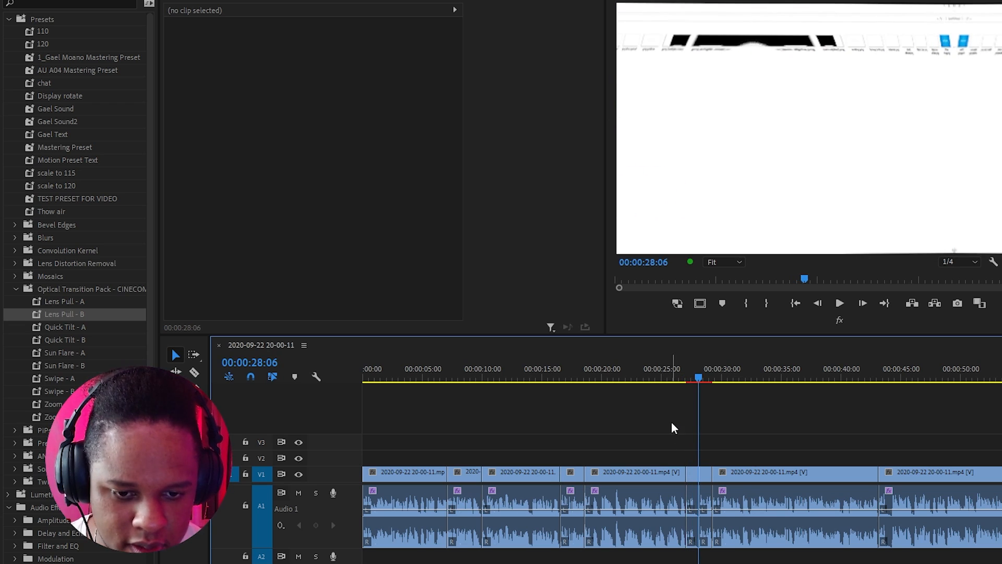
left_click(672, 374)
key("space")
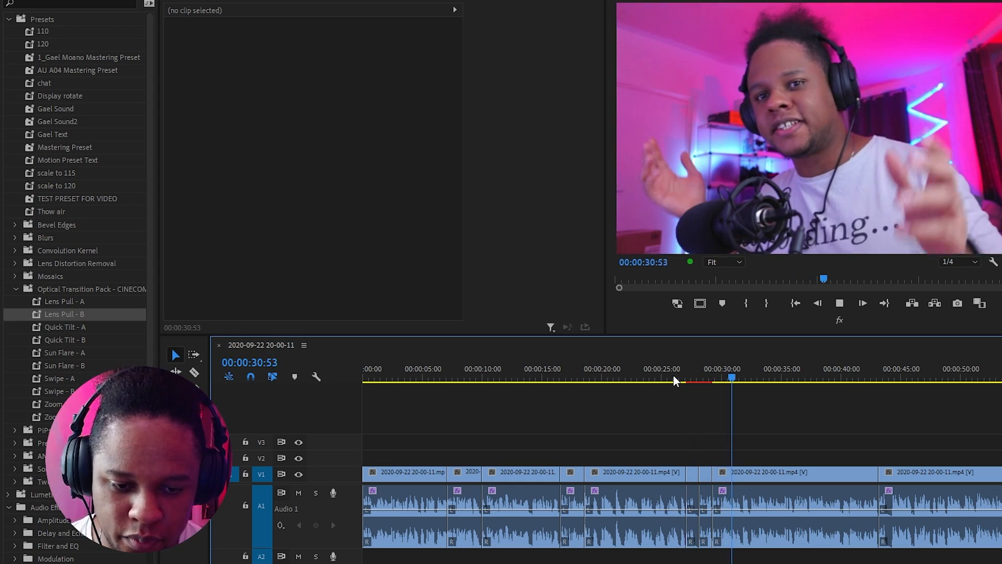
key("space")
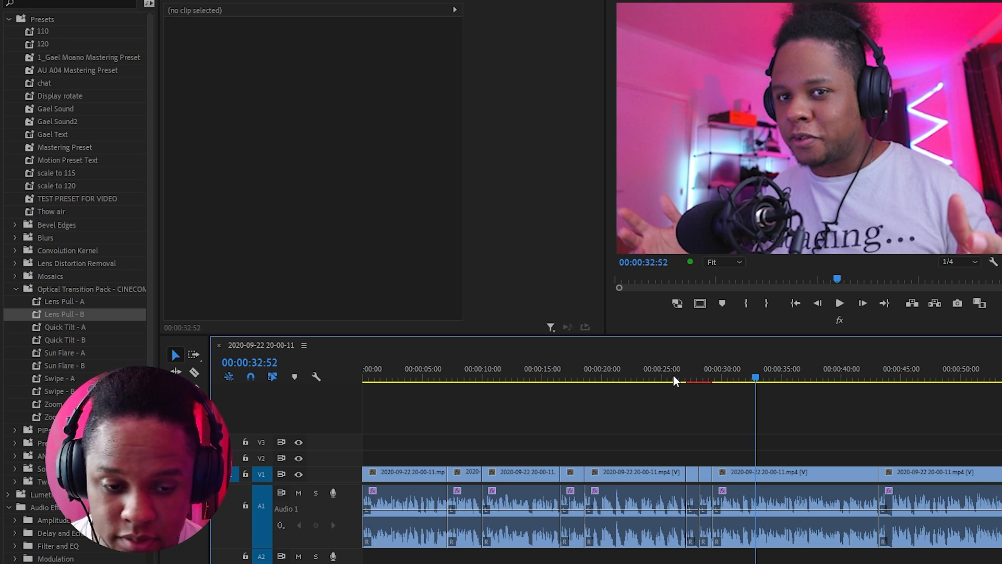
key("ctrl+k")
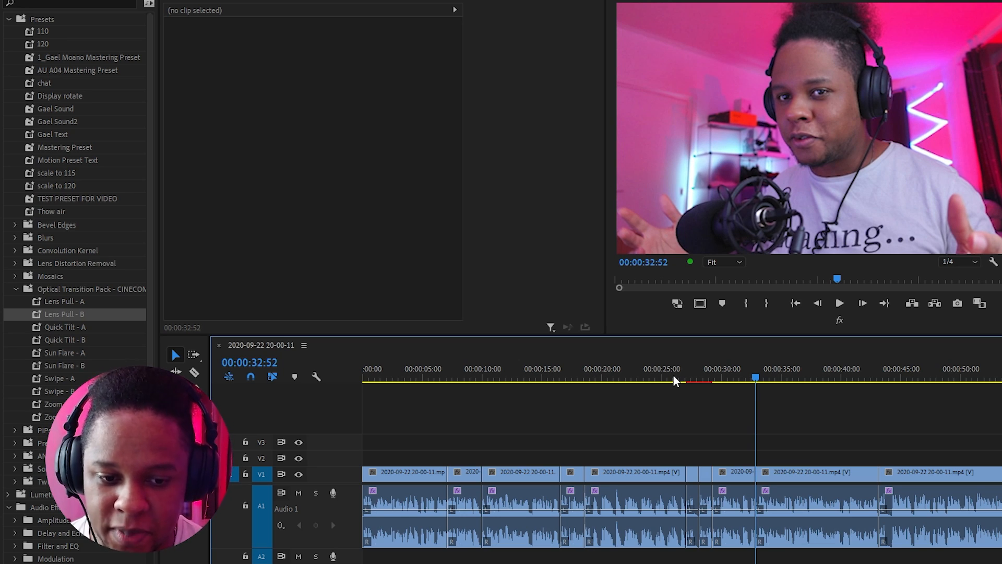
- Continue playing the speech and split the footage at 00:00:37:12 and 00:00:48:45
key("space")
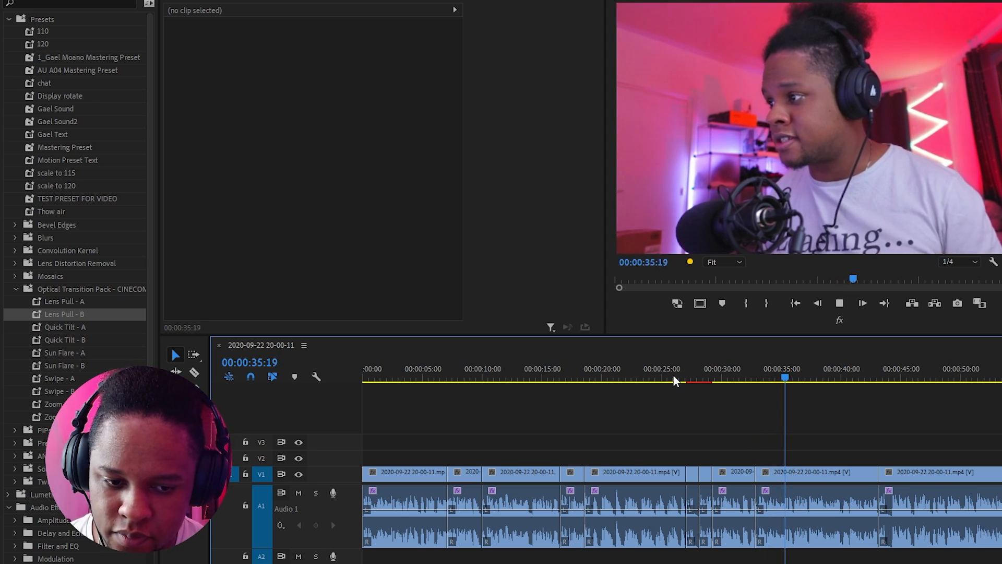
key("space")
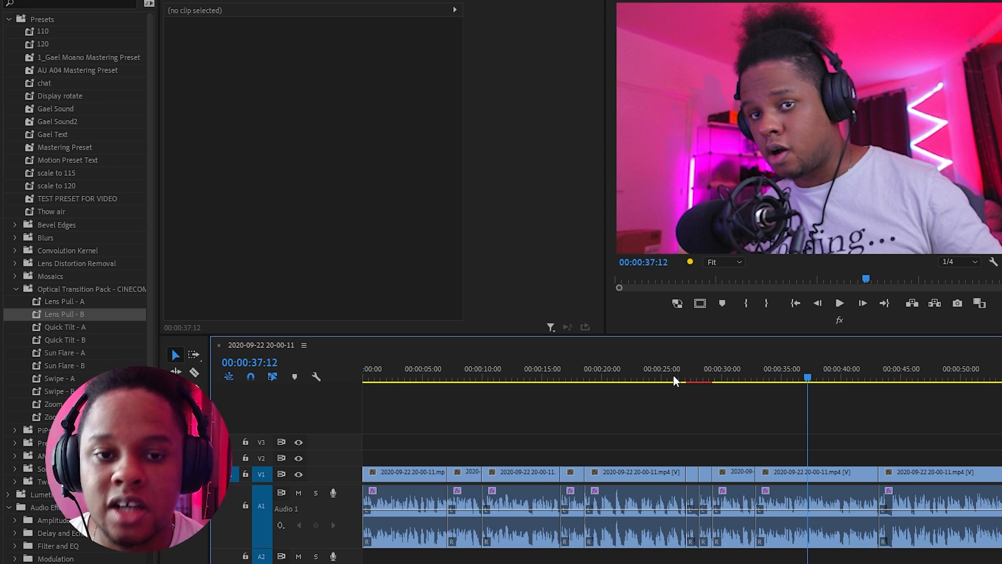
key("ctrl+k")
key("space")
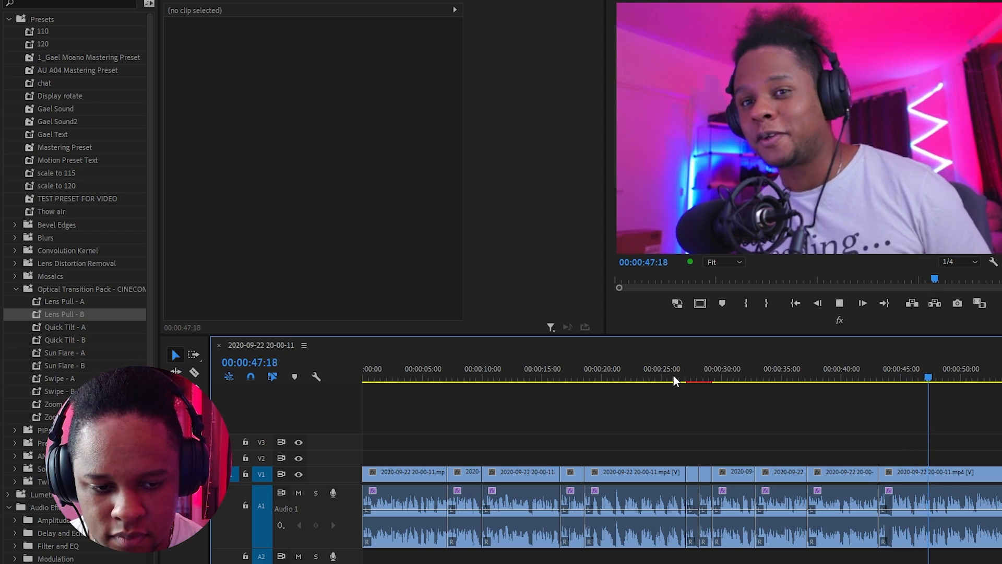
key("space")
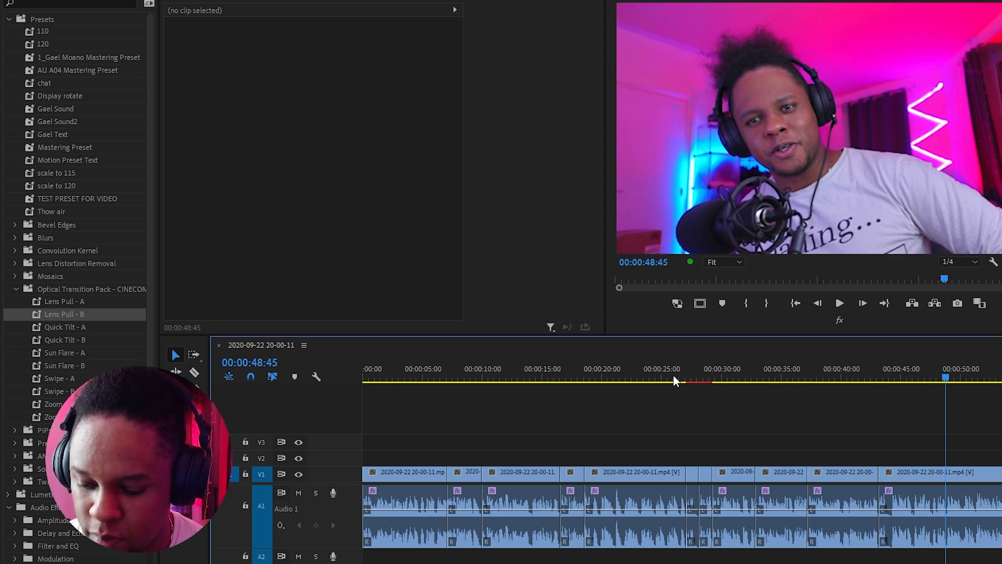
key("space")
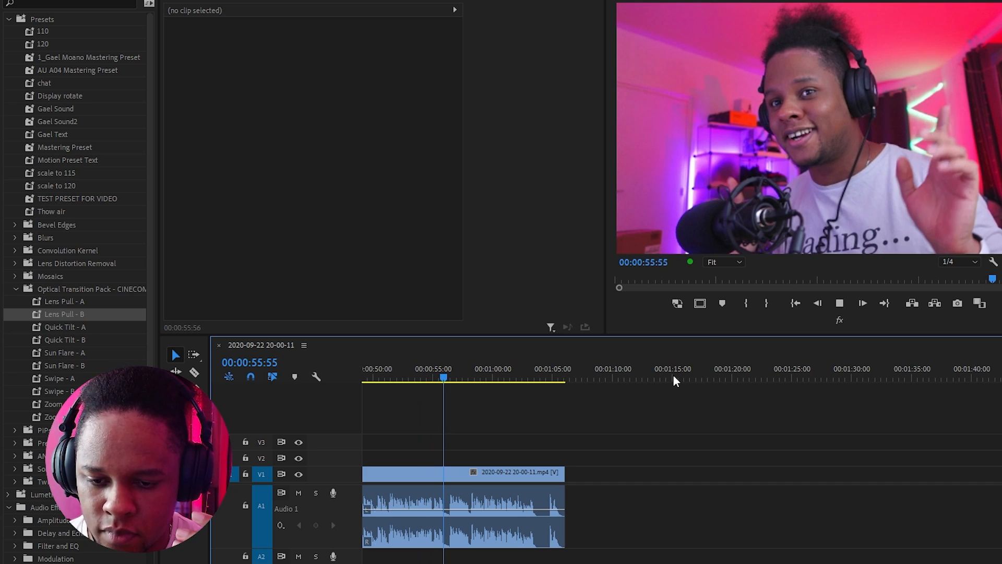
- Split the remaining footage at about 00:00:56 and at 00:01:04:02
key("ctrl+k")
key("space")
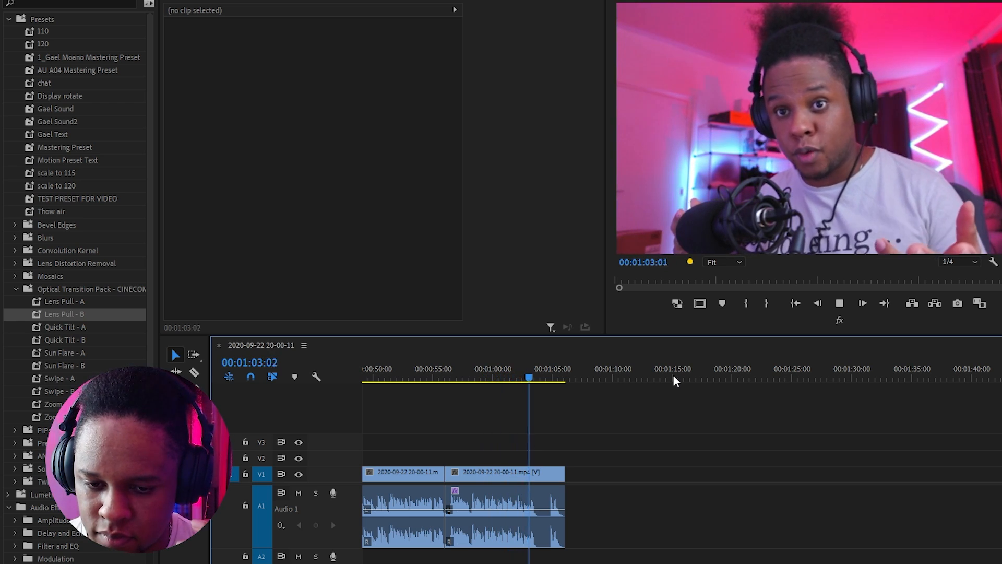
key("ctrl+k")
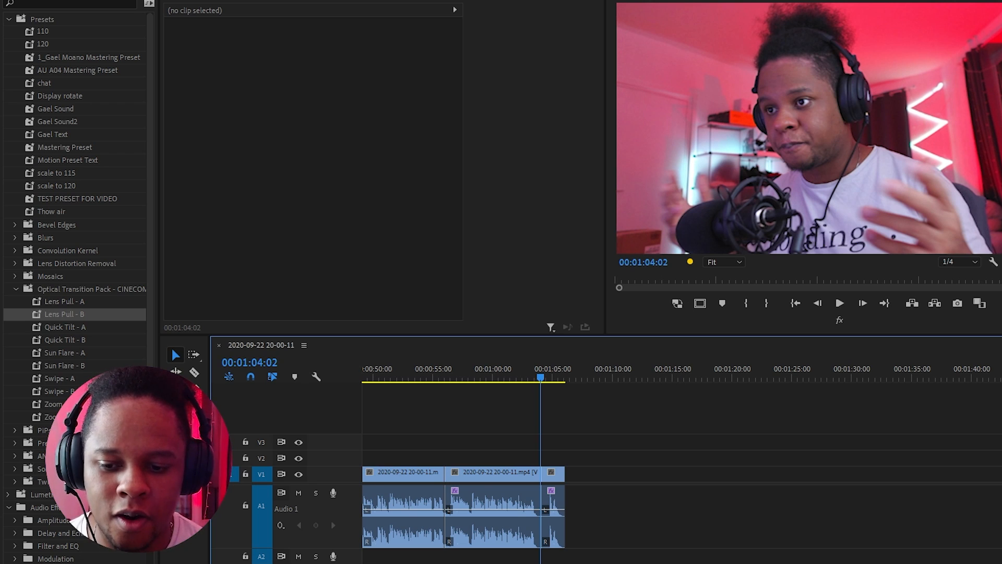
scroll(678, 470, "up", 10)
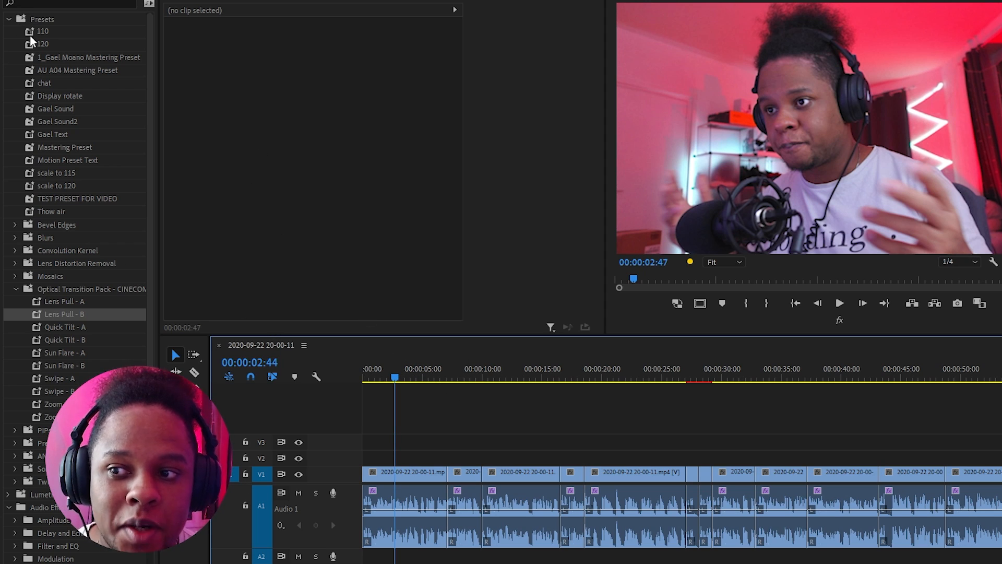
left_click(48, 30)
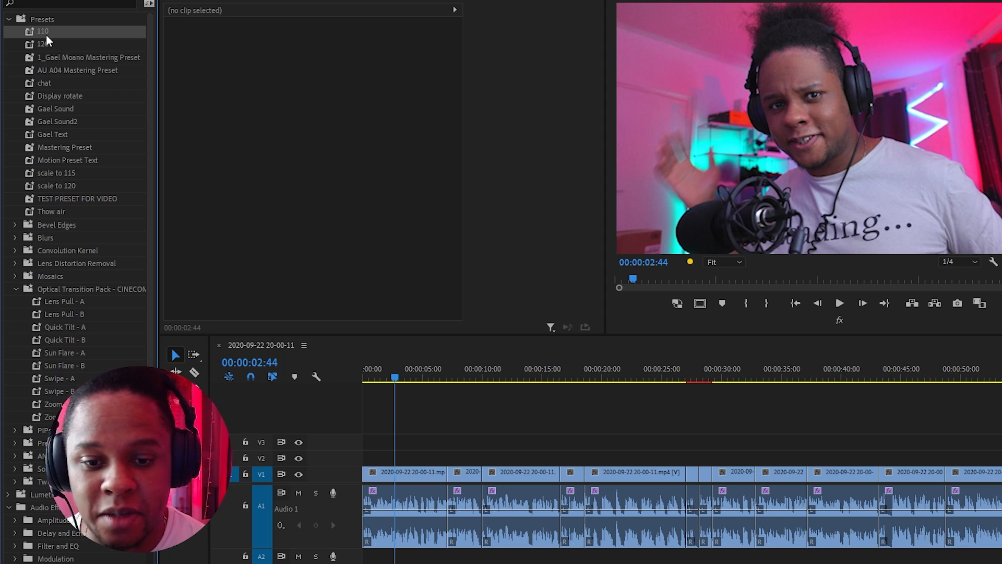
left_click(504, 375)
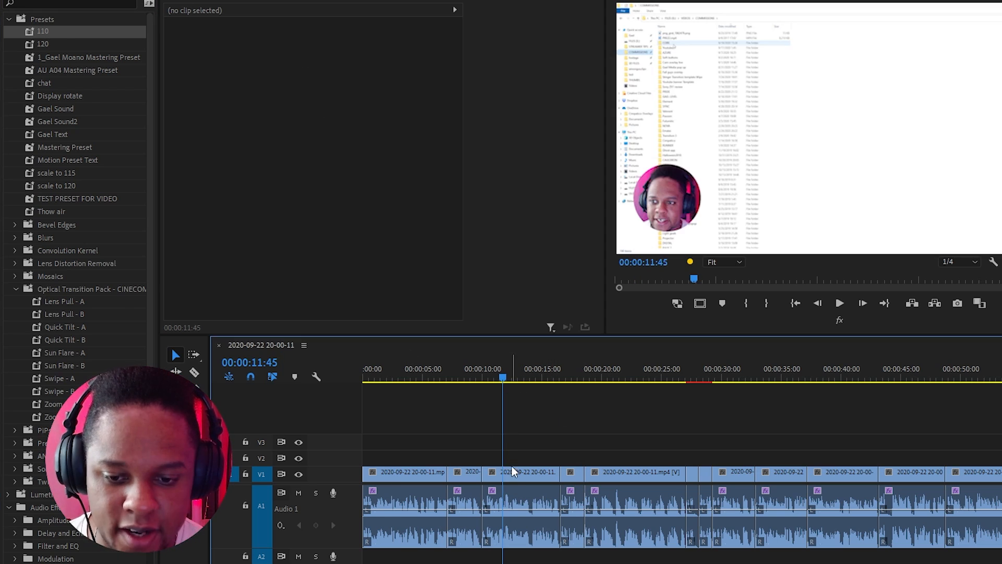
left_click(511, 473)
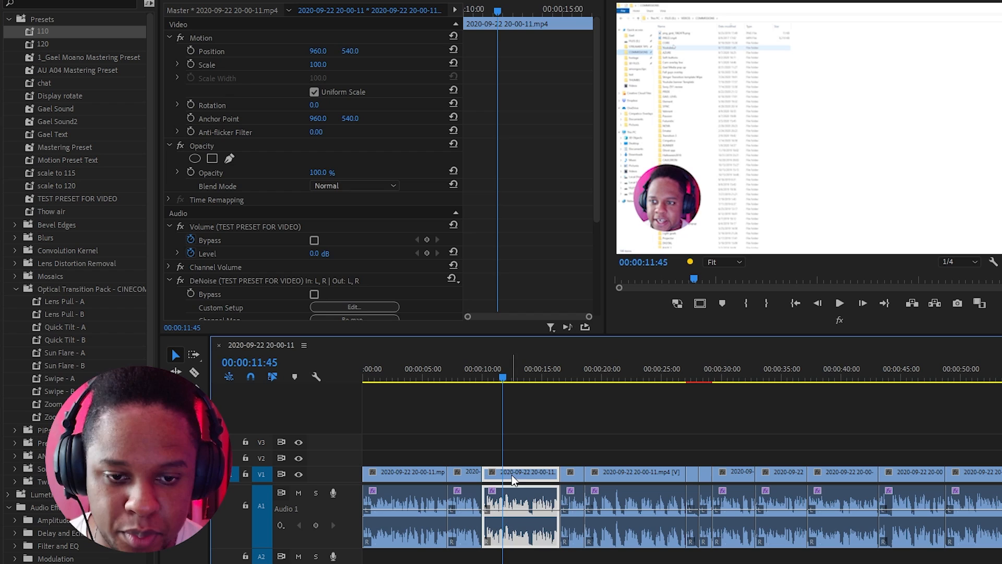
- Keyframe the first clip's Scale from 100 at its start to 115 at its end, 00:00:07:07
left_click(404, 378)
left_click(399, 474)
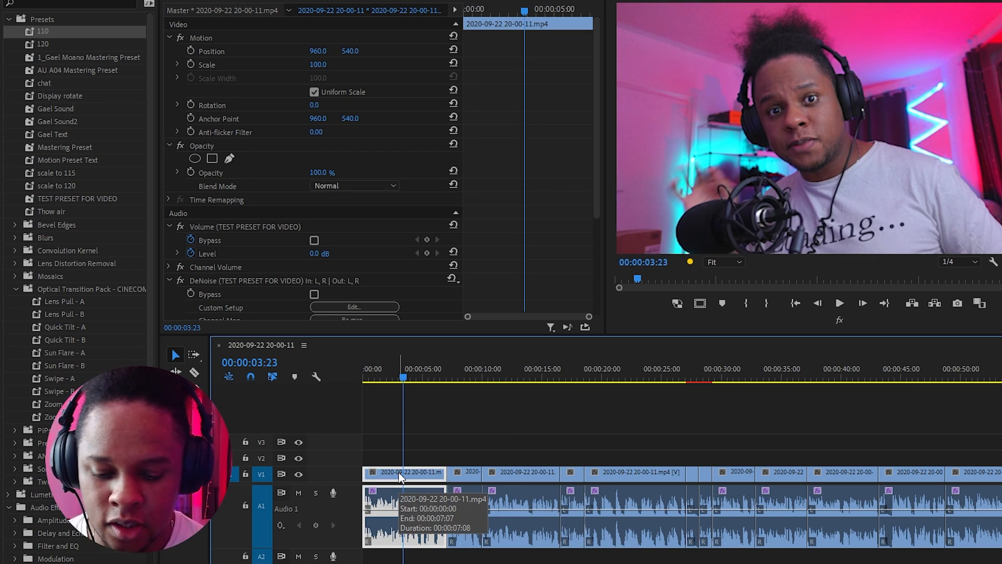
key("Home")
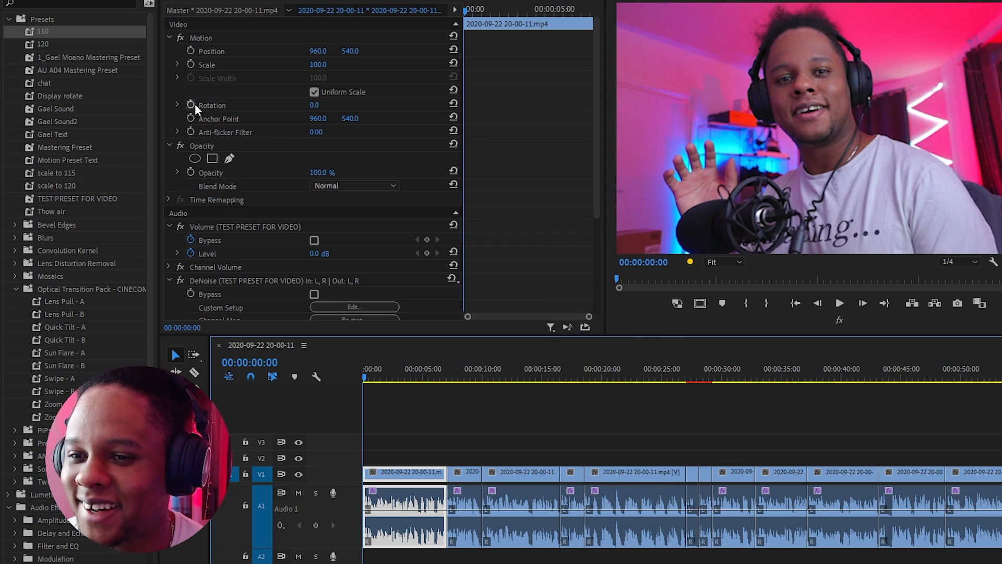
left_click(188, 64)
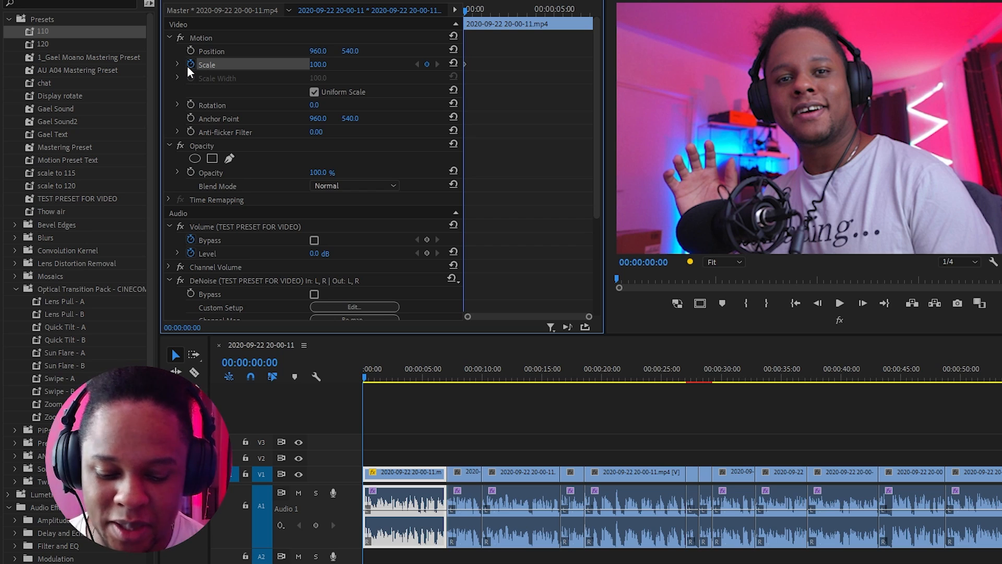
key("Down")
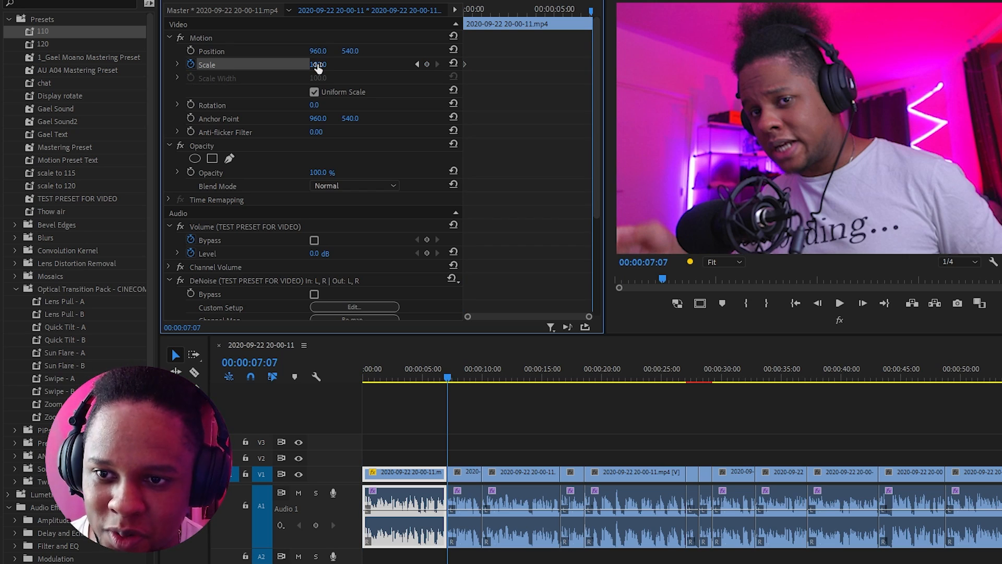
mouse_move(317, 65)
left_mouse_down()
mouse_move(337, 64)
mouse_move(326, 65)
left_mouse_up()
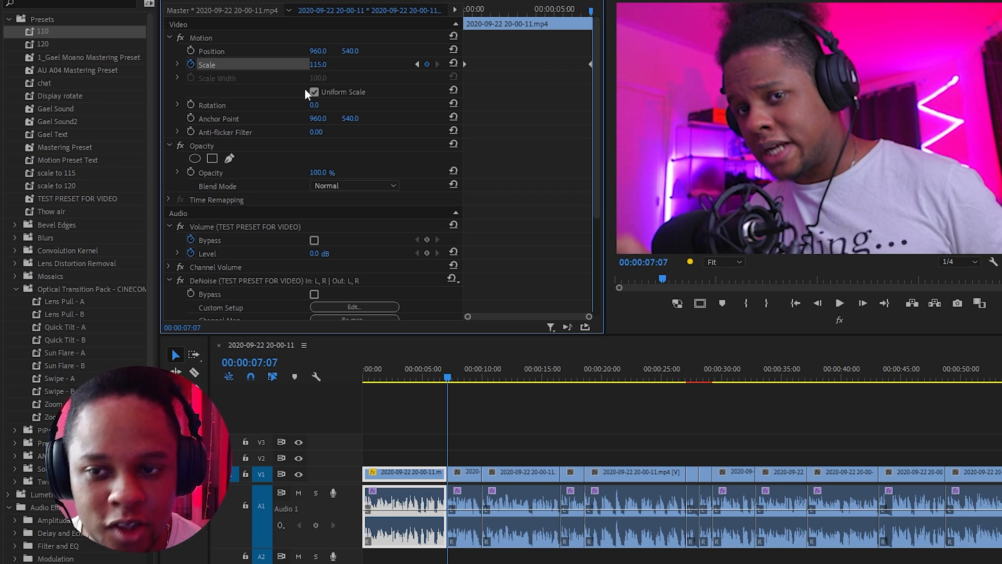
- Save the first clip's animated Motion settings as a preset named BIG MOTION with type Scale
left_click(207, 38)
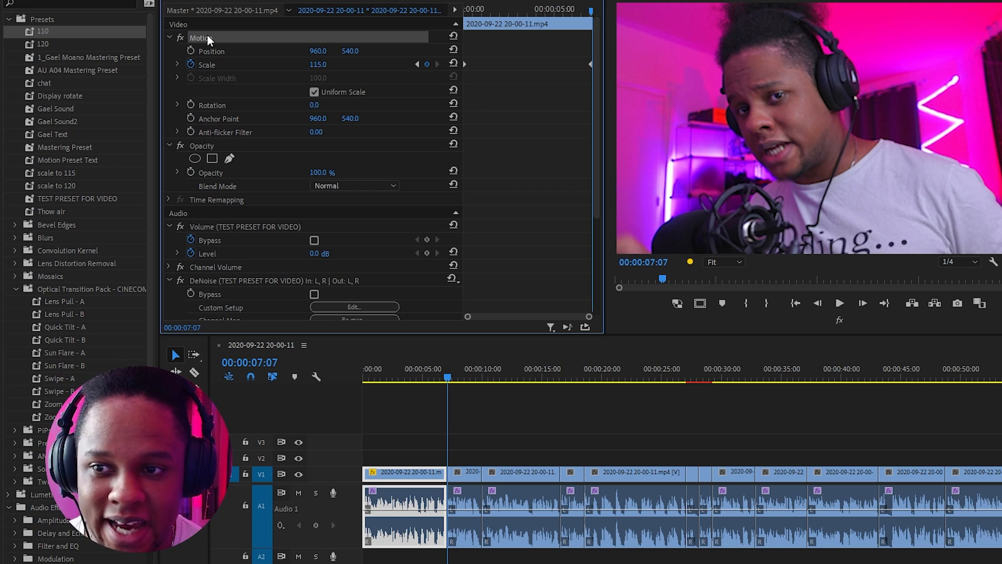
right_click(207, 36)
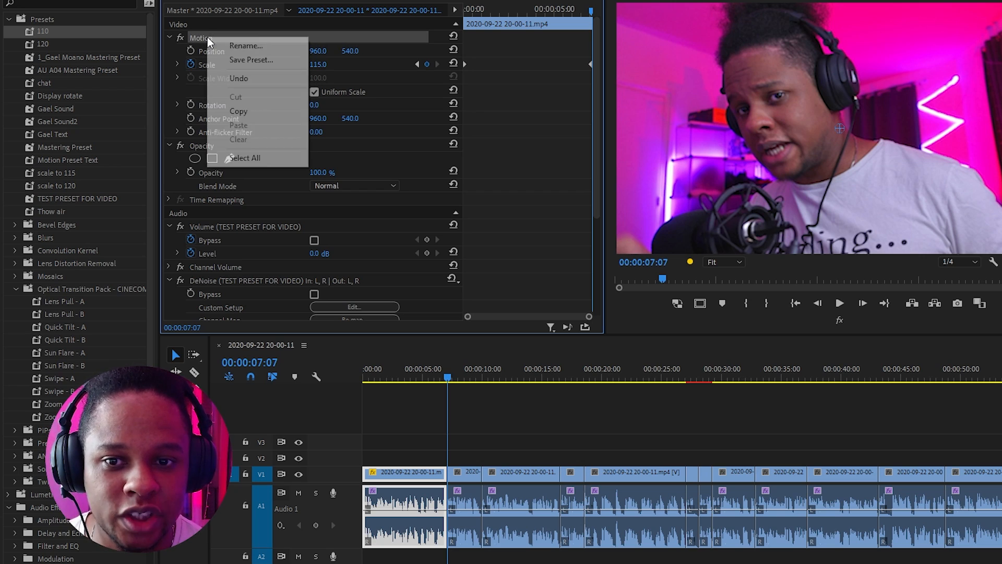
left_click(243, 58)
type("BIG MOTION")
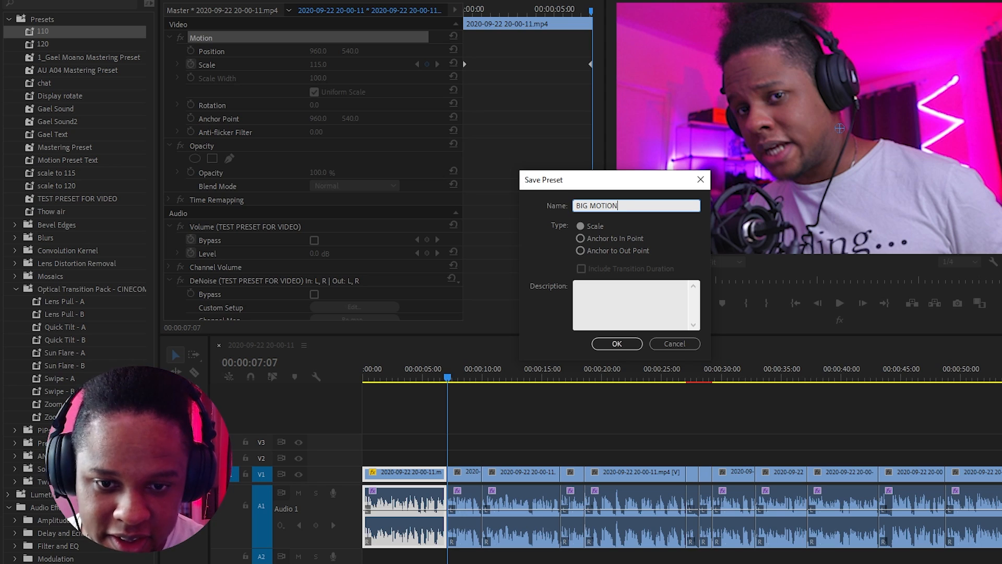
key("Return")
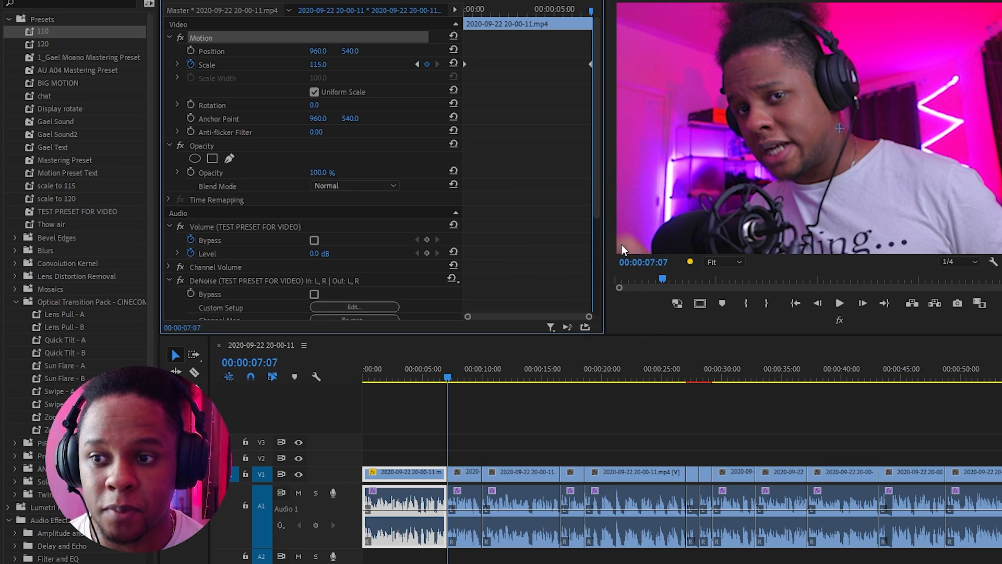
- Remove the Scale keyframes from the first clip, reset its scale to 100, and return to the sequence start with nothing selected
left_click(192, 64)
key("Return")
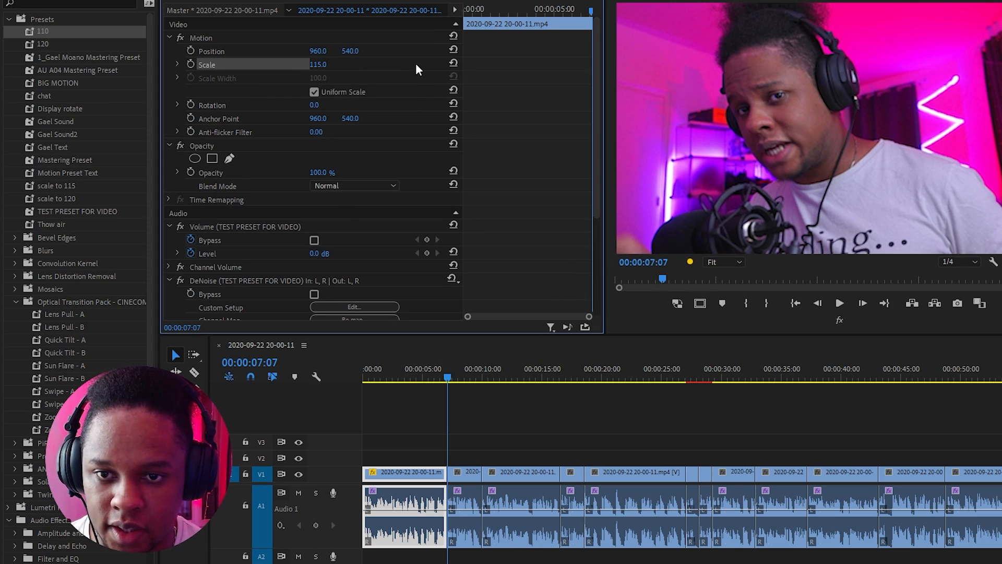
left_click(452, 63)
left_click_drag(415, 364, 358, 374)
left_click(485, 428)
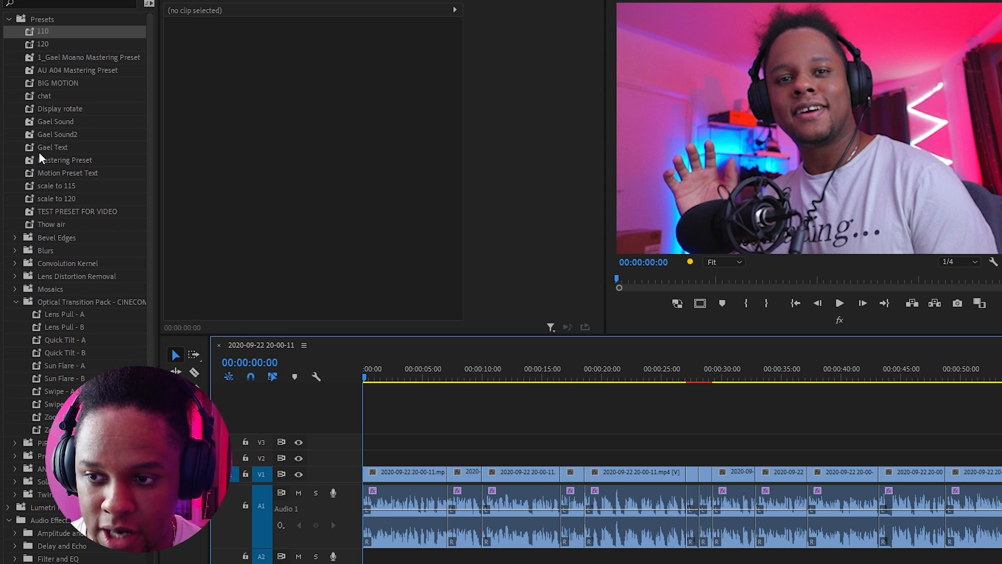
- Apply the BIG MOTION preset to the first clip and play the sequence from the start through 00:00:11:46
left_click_drag(46, 84, 399, 464)
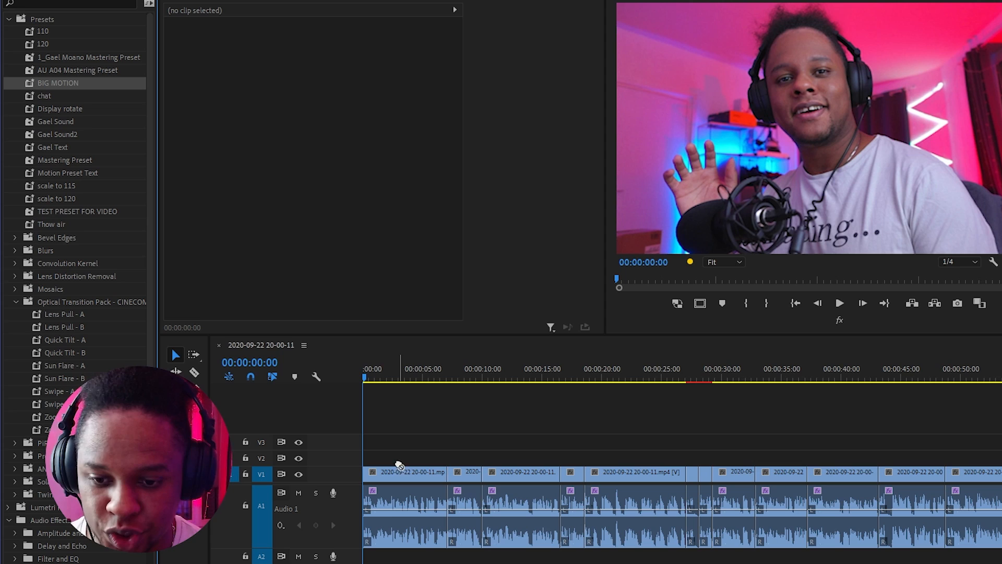
left_click(403, 478)
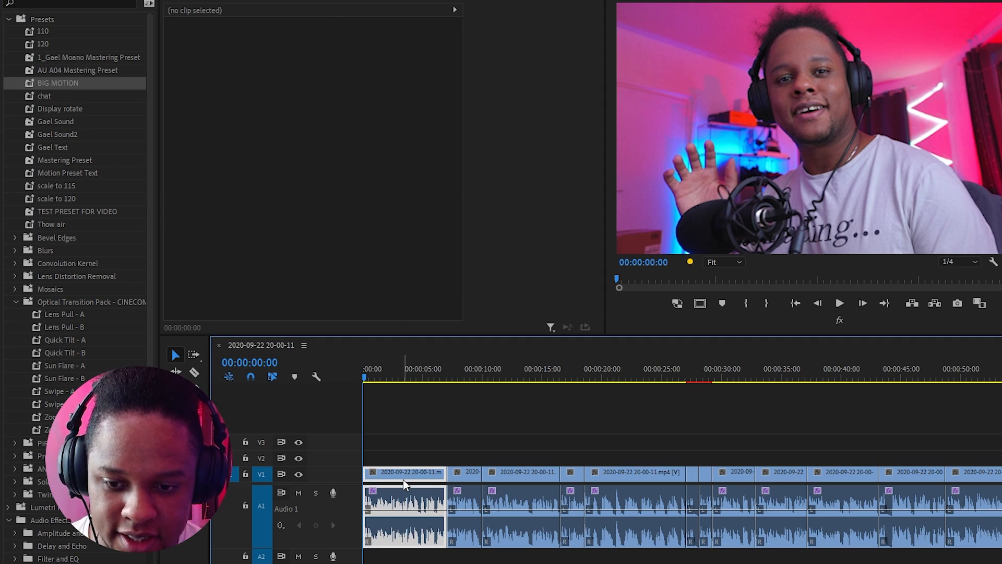
left_click_drag(49, 84, 226, 87)
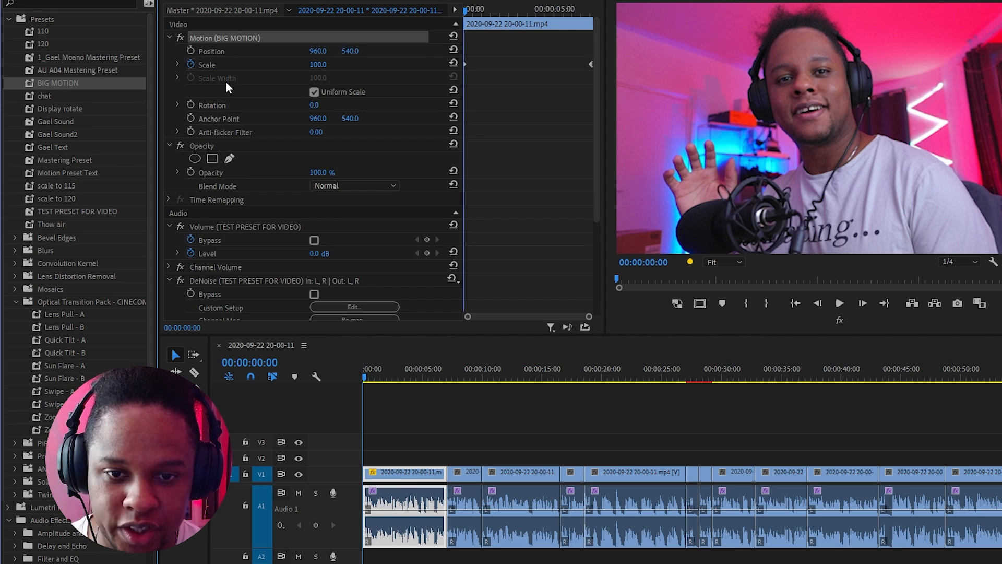
key("space")
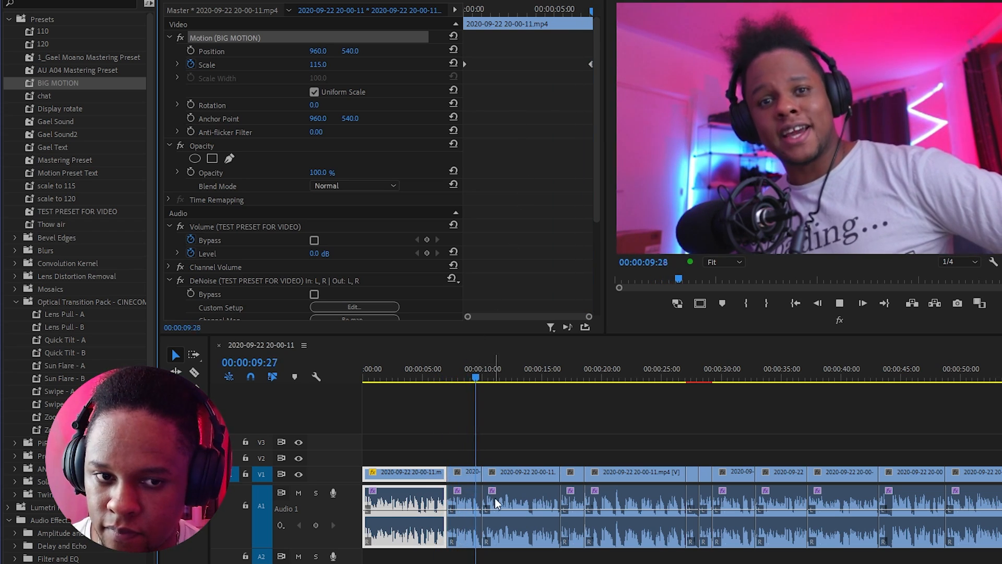
key("space")
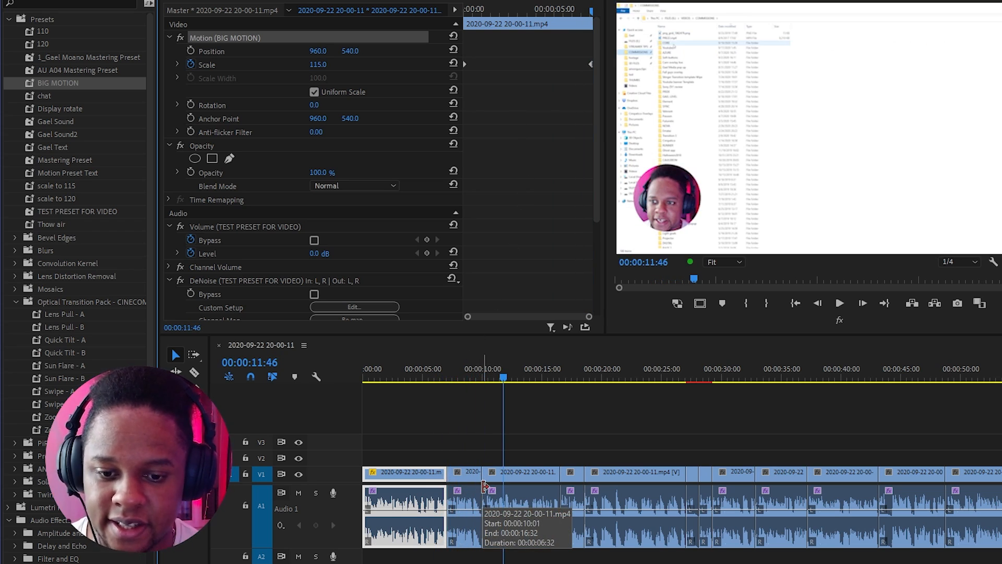
- Review the screen-recording footage around 00:00:17, 00:00:28:07 and 00:00:20:56
left_click(571, 375)
key("space")
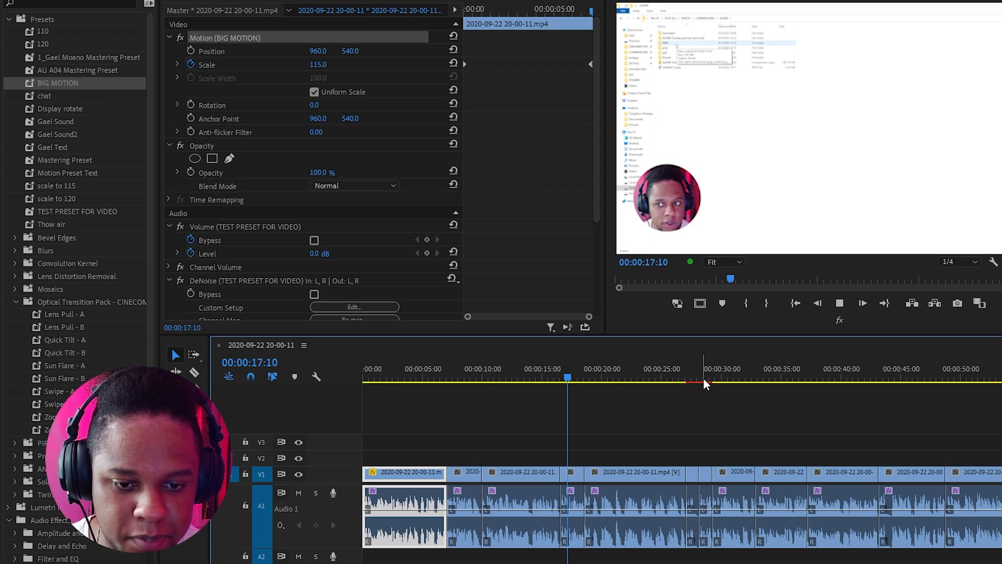
left_click(700, 377)
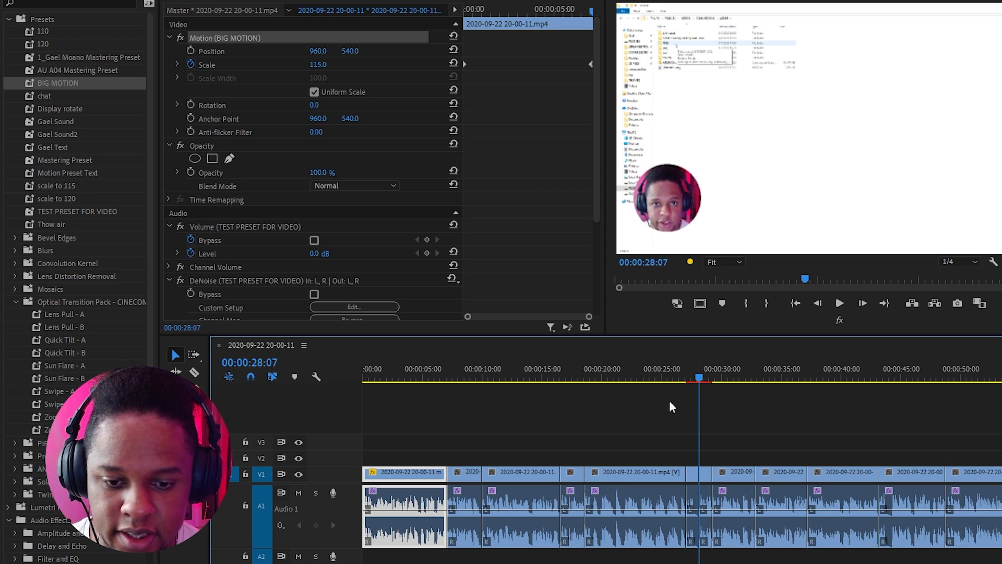
key("space")
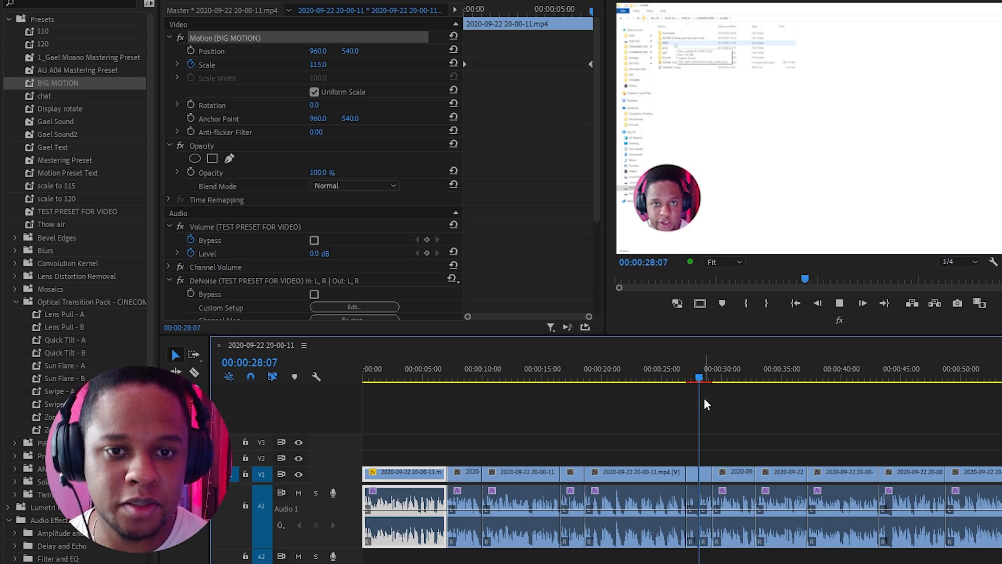
key("space")
left_click(614, 372)
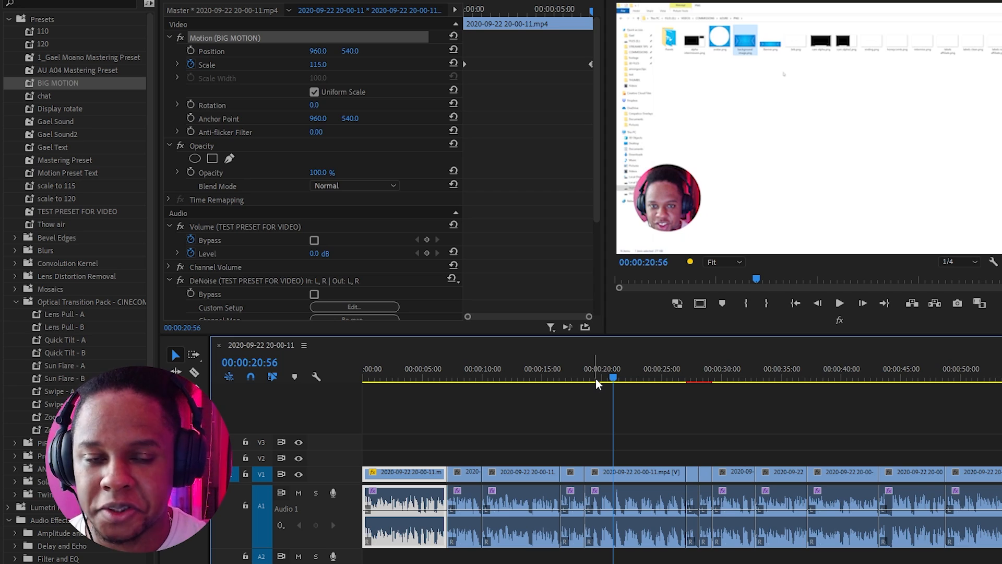
left_click(631, 476)
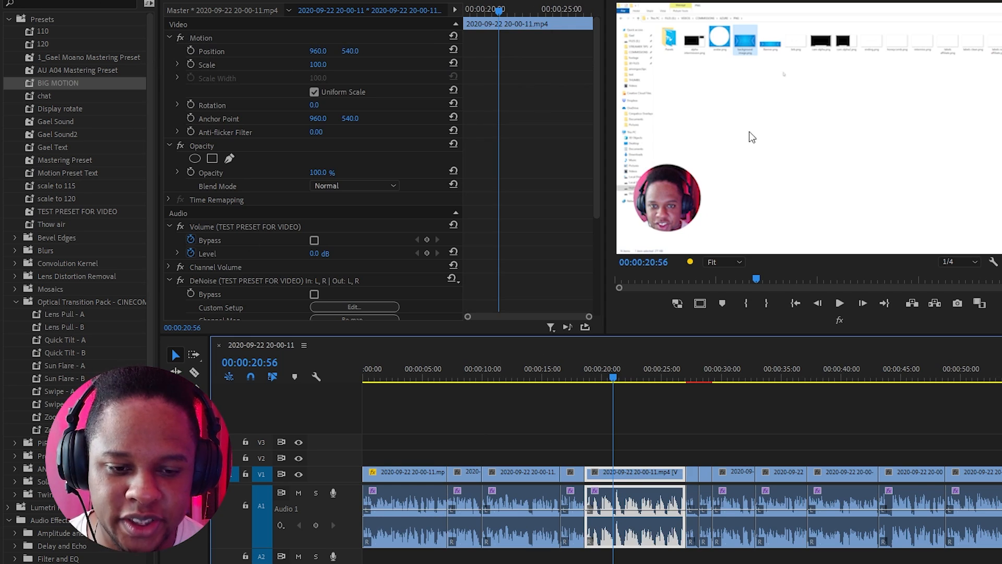
- Apply the 110 scale preset to the talking clip at 00:00:33:42
left_click(753, 366)
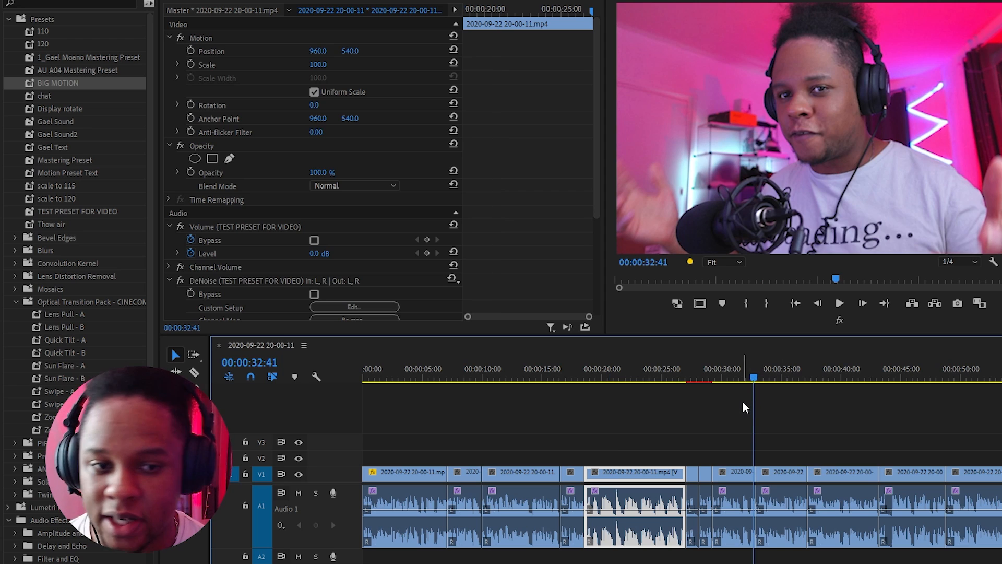
left_click_drag(728, 375, 766, 376)
left_click(791, 468)
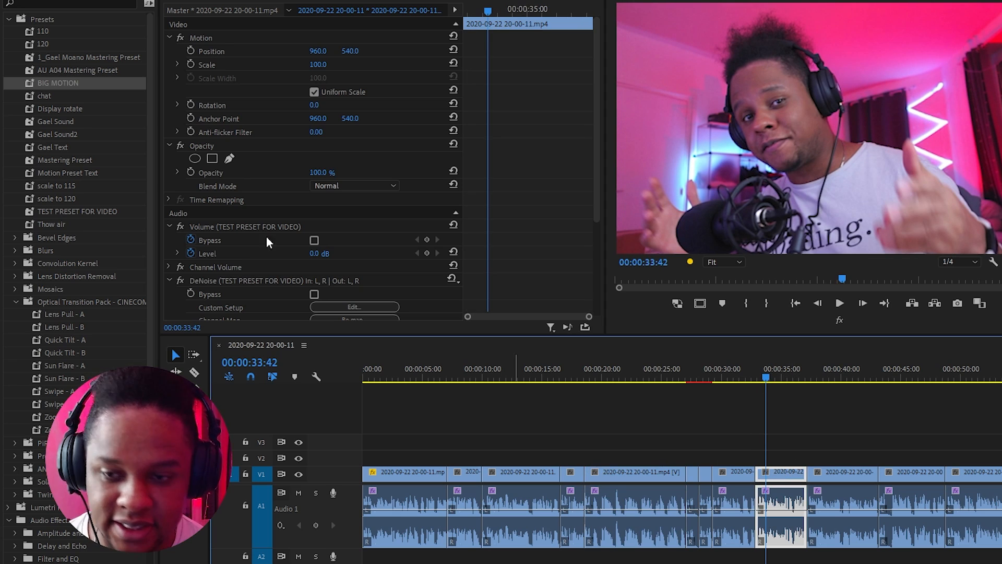
left_click_drag(39, 31, 219, 65)
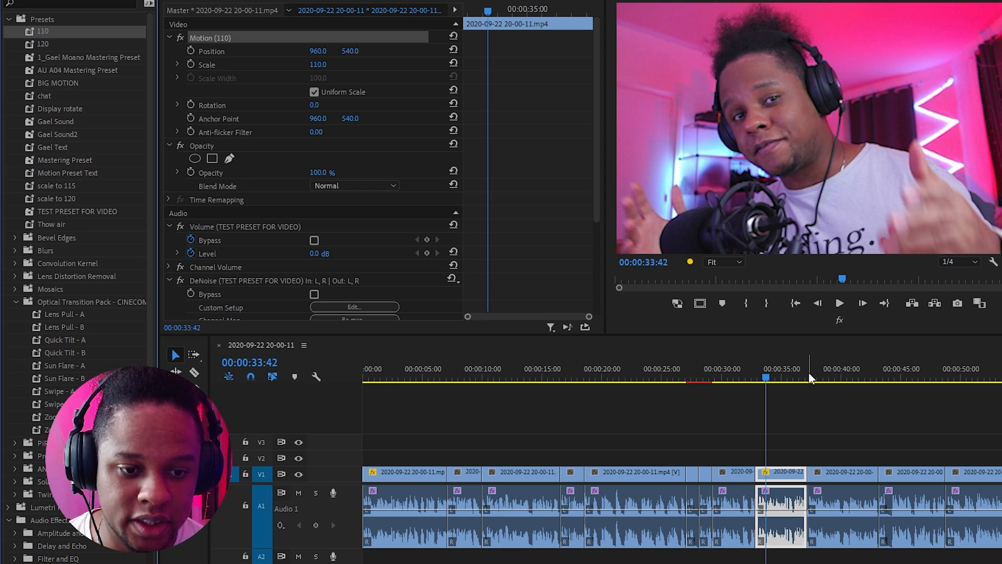
- Apply the "scale to 120" preset to the clip at 00:00:39:10 and play back its zoom
left_click_drag(813, 374, 832, 374)
left_click(847, 474)
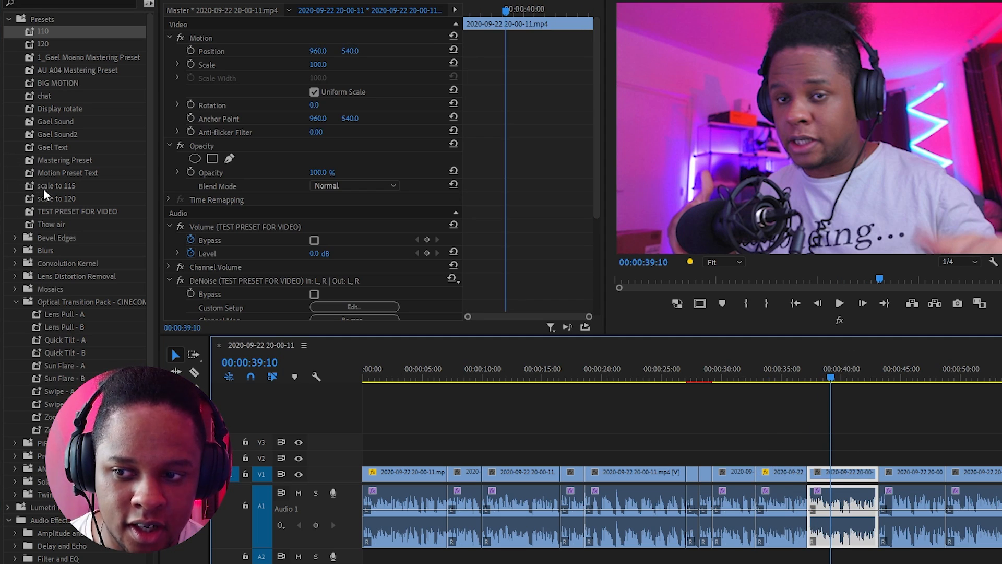
left_click_drag(48, 199, 835, 472)
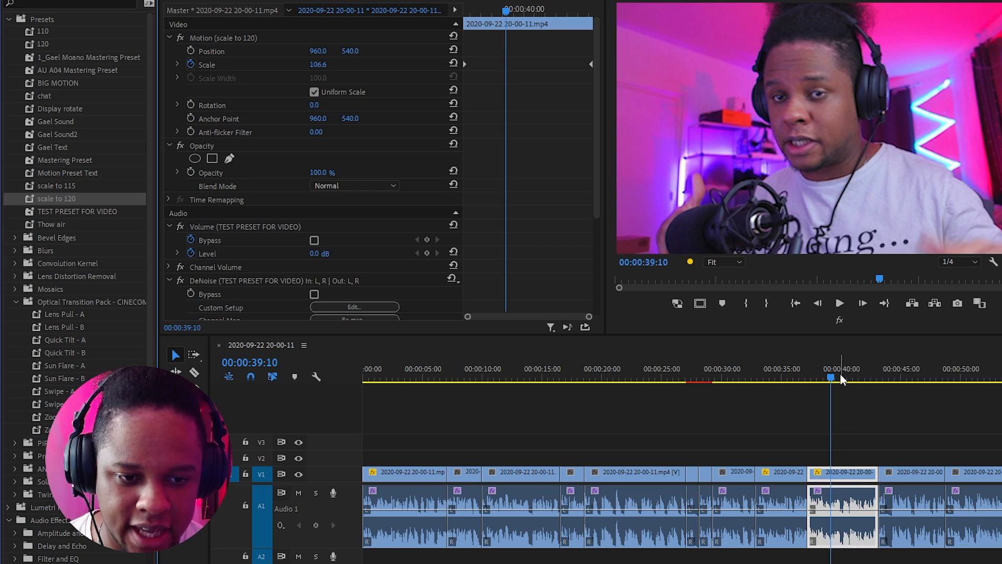
left_click_drag(838, 375, 810, 374)
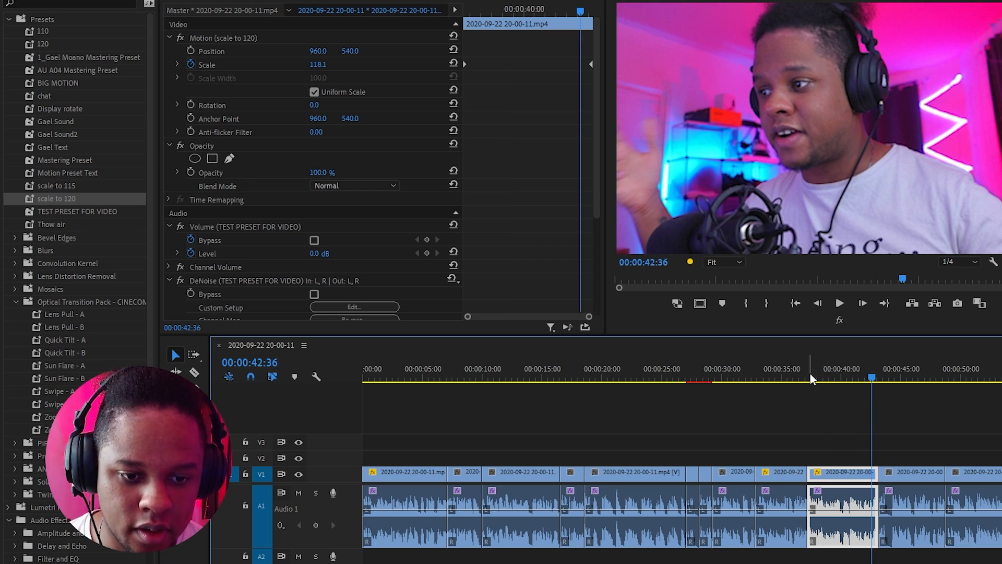
key("space")
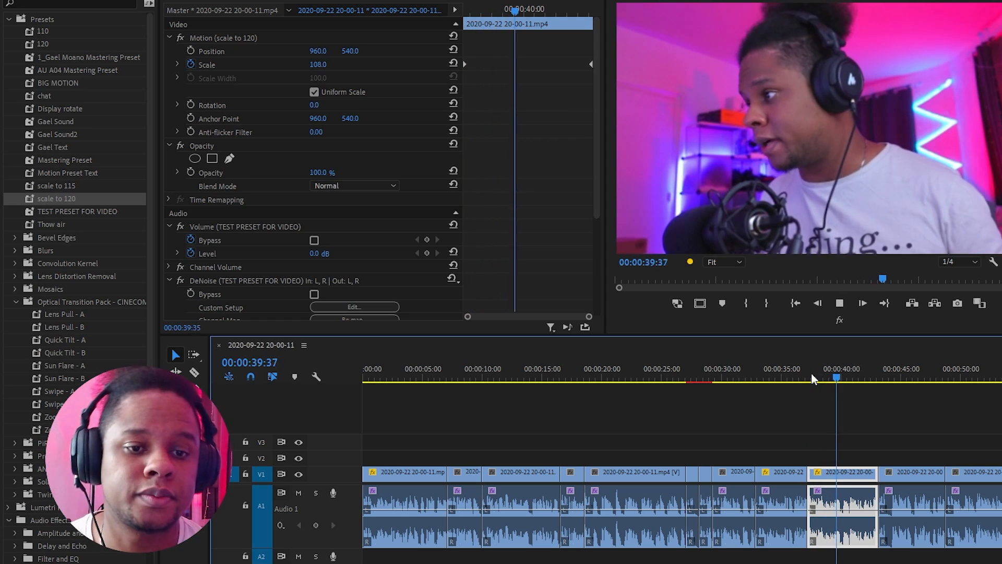
key("space")
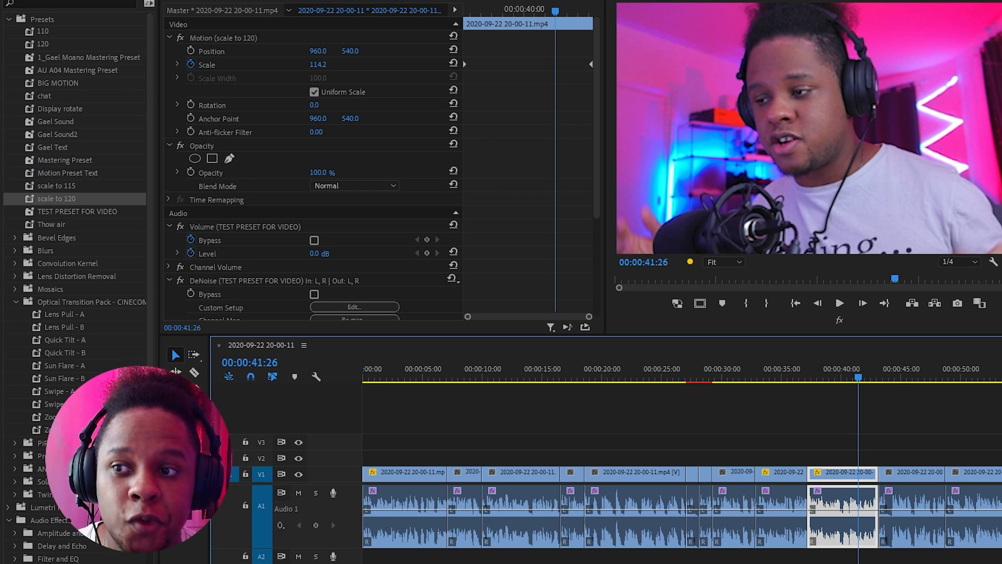
- Add Social 3 - Copy.mov on V3 from about 00:00:34:27, move it to the frame's lower-right corner at about 1460, 926.7, and preview it
key("shift+1")
left_click_drag(110, 183, 778, 449)
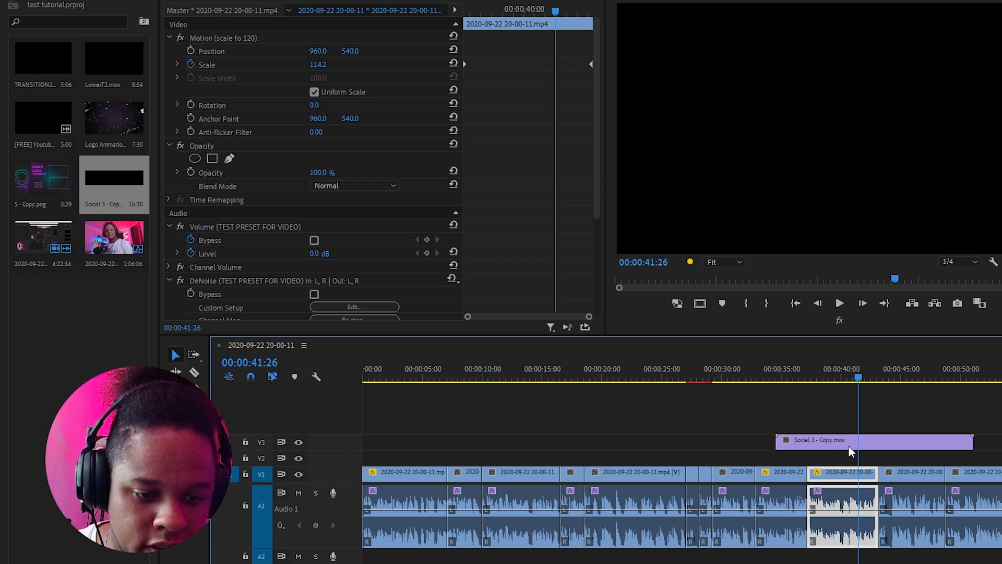
left_click(835, 442)
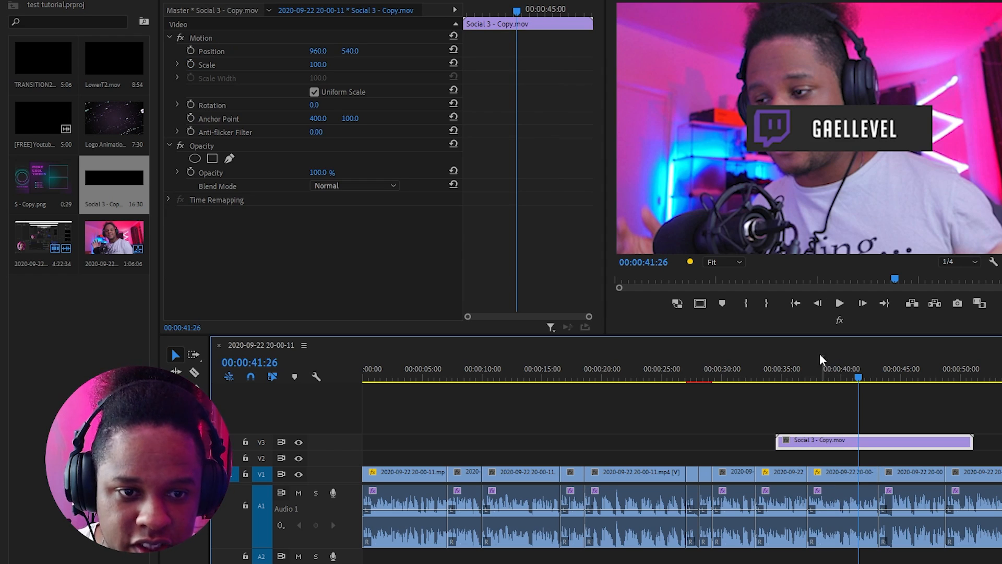
left_click(816, 130)
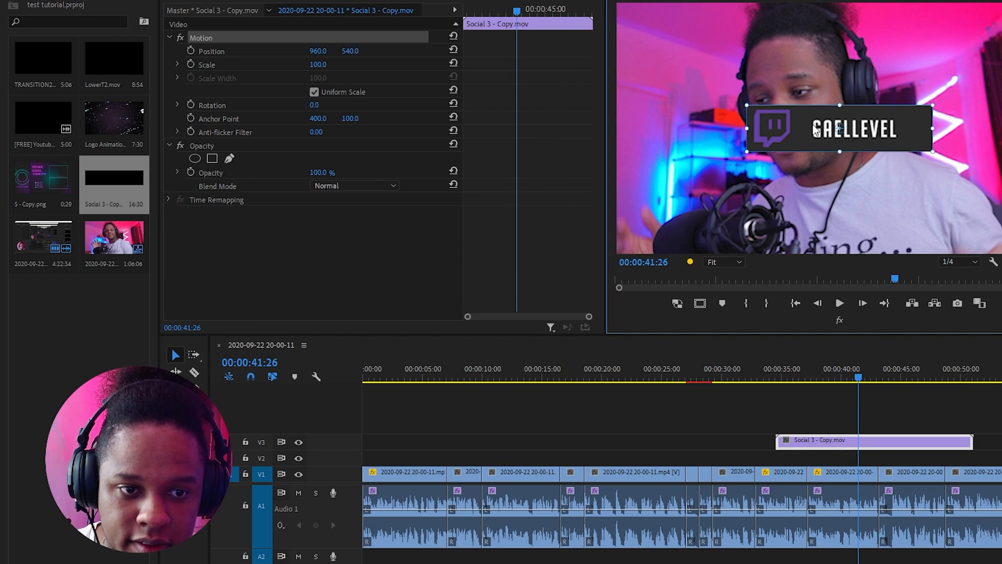
left_click_drag(816, 127, 932, 216)
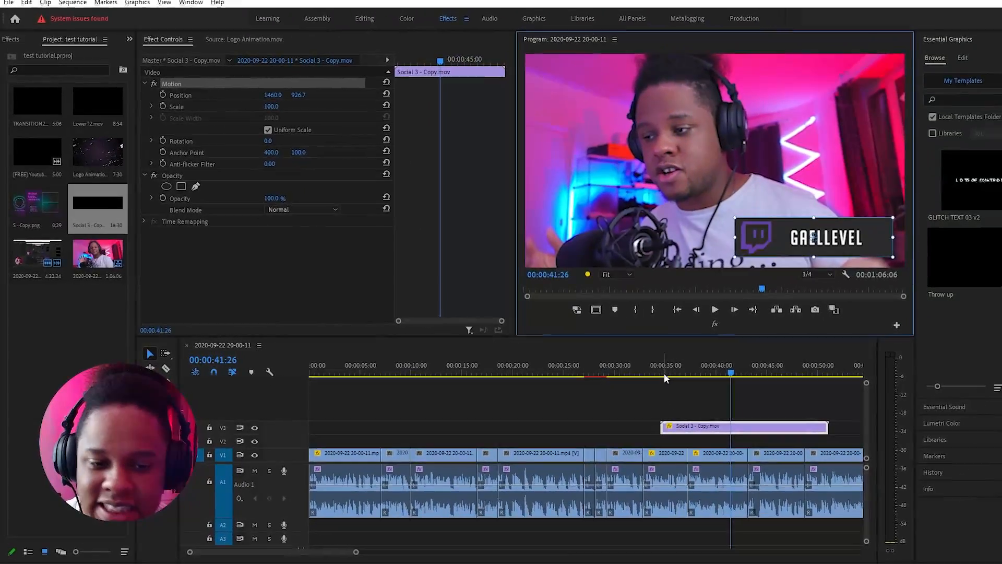
left_click(664, 376)
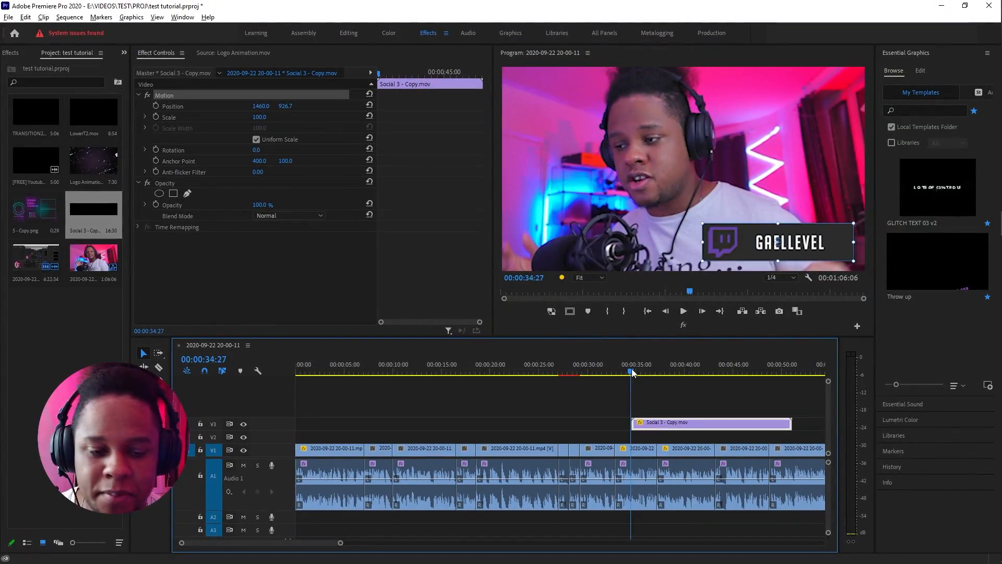
left_click_drag(632, 371, 670, 372)
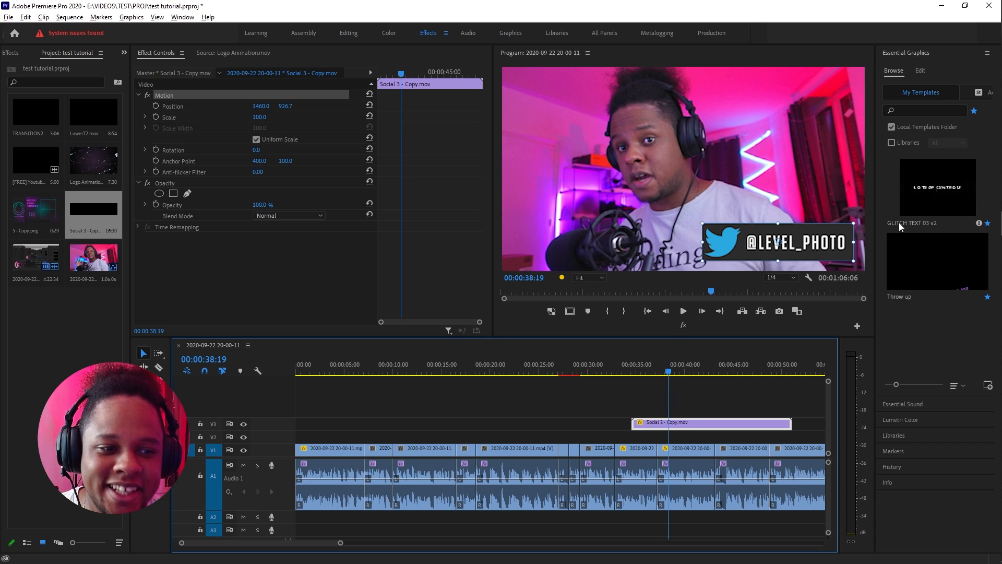
- Scale the Social 3 - Copy.mov overlay down to 69.6 and play back its closing section
left_click_drag(856, 222, 831, 229)
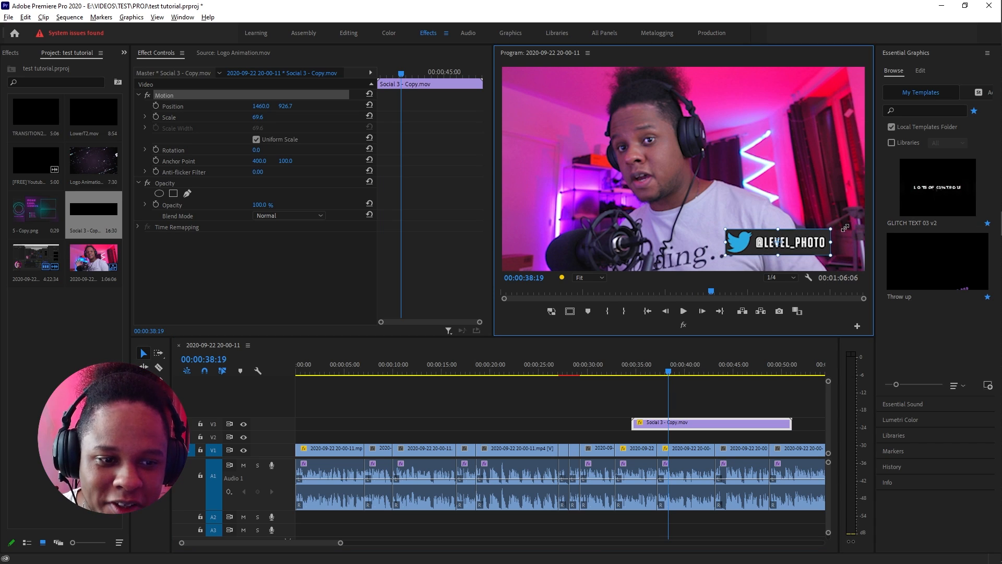
left_click_drag(695, 371, 708, 371)
key("space")
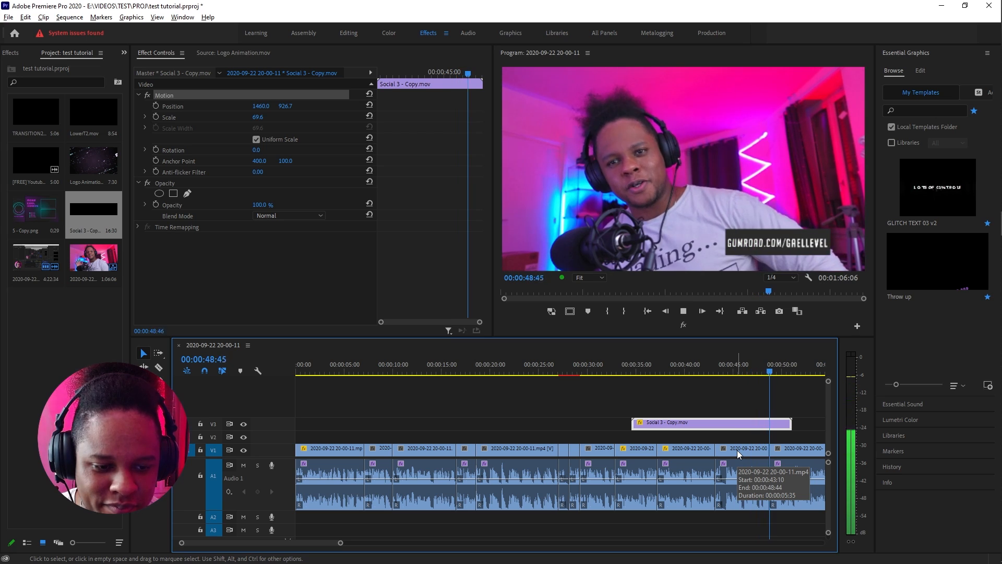
key("space")
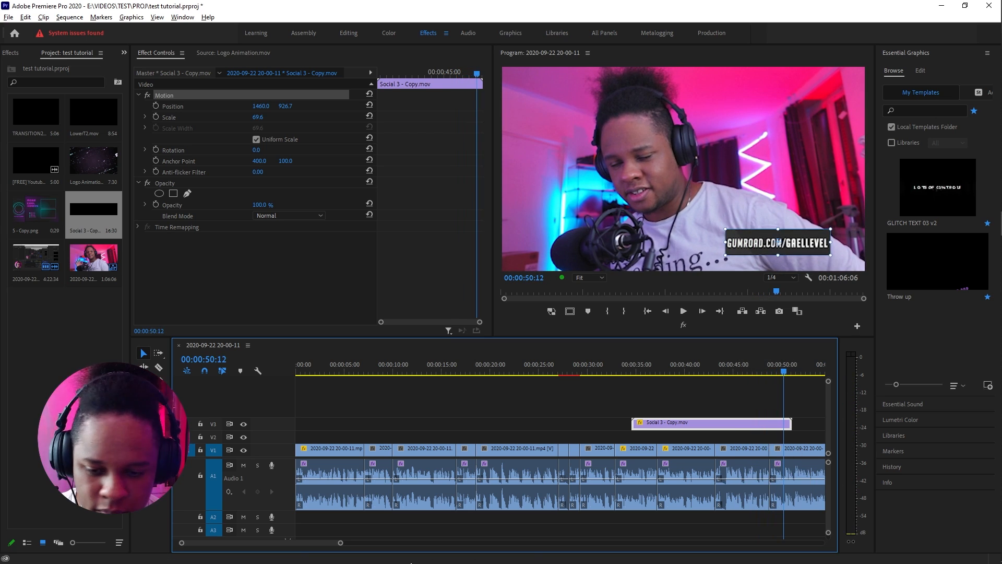
- Apply the 110 preset to the talking clip at about 00:00:48:45 and the "scale to 120" preset to the clip right after it
left_click_drag(297, 544, 315, 543)
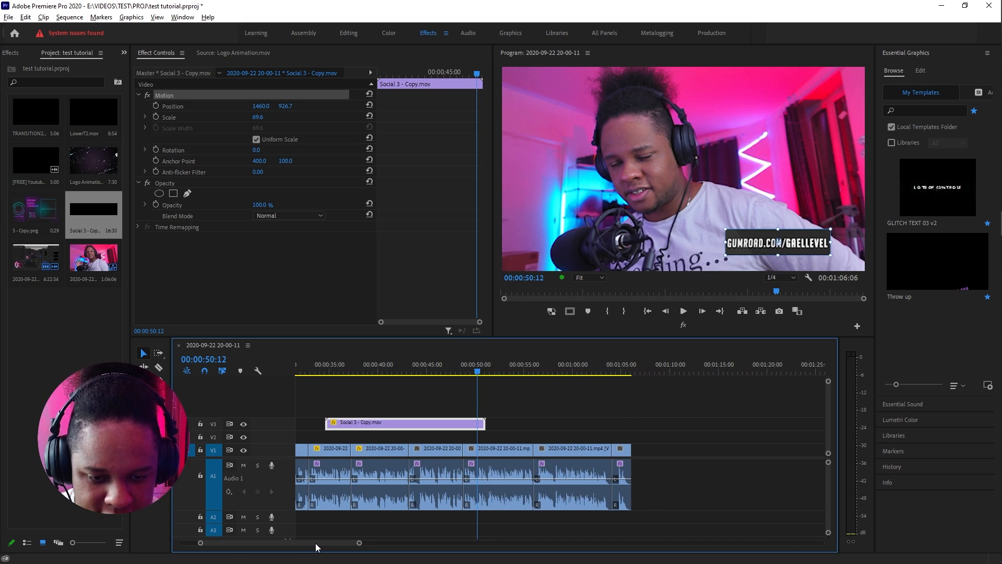
left_click(500, 448)
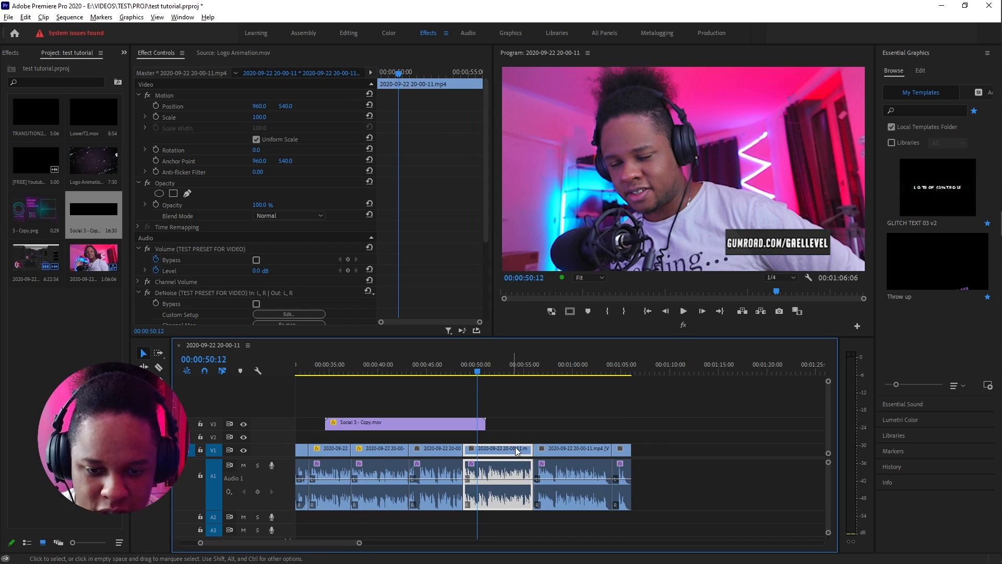
left_click(16, 54)
left_click_drag(35, 92, 590, 450)
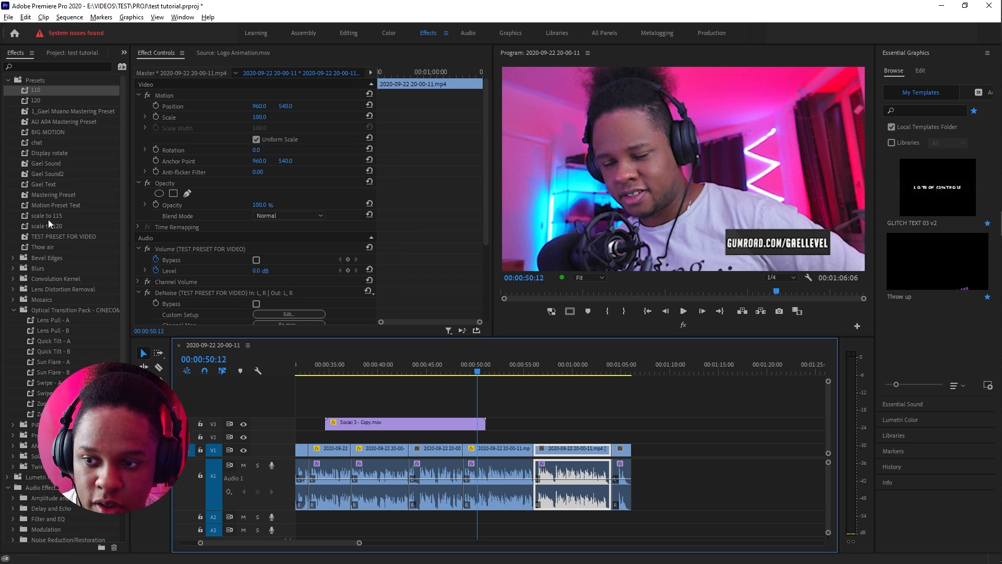
left_click_drag(42, 224, 580, 450)
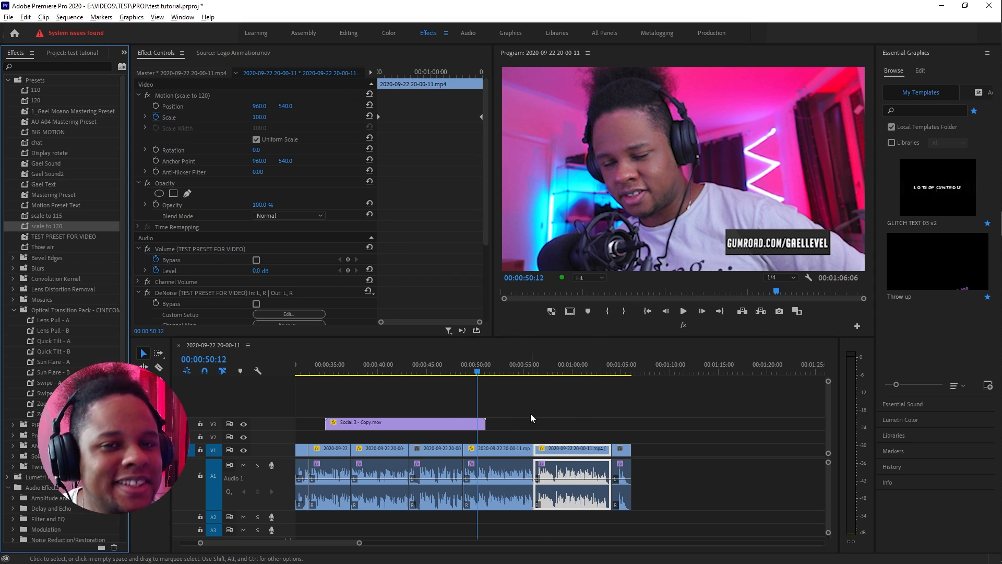
- Keyframe the last talking clip's Scale from 100 at its first frame to 196 at its last frame
left_click(624, 450)
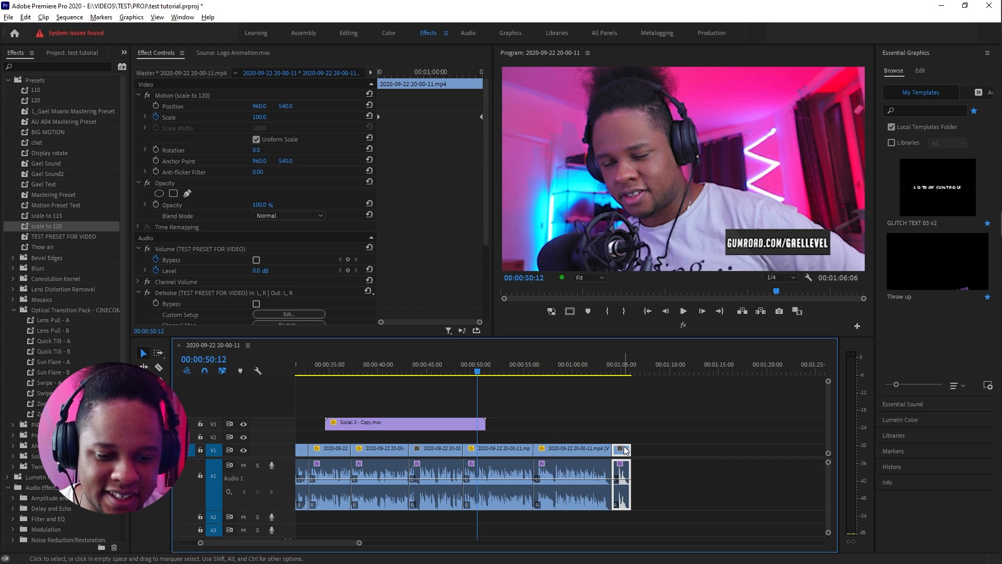
left_click(621, 364)
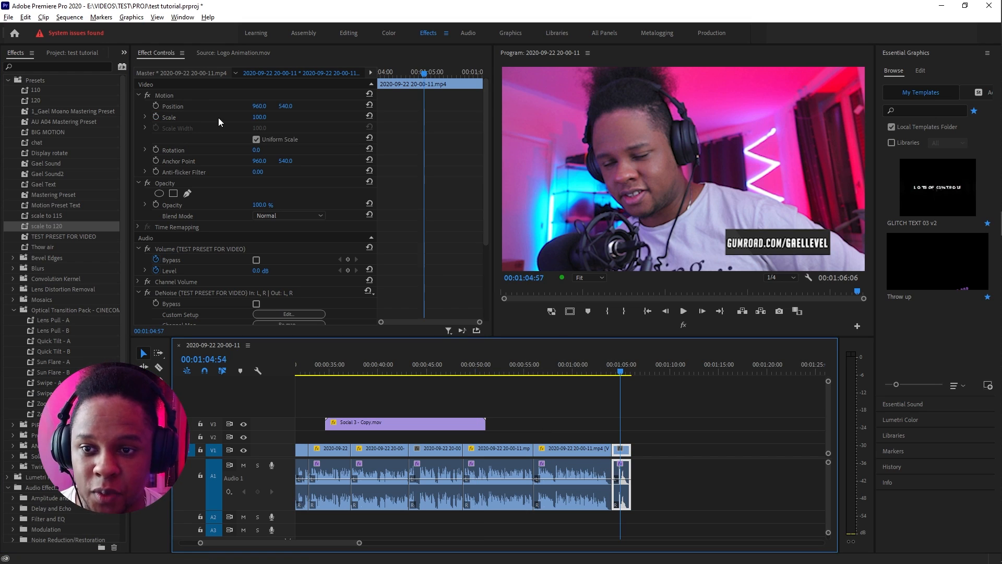
left_click(257, 117)
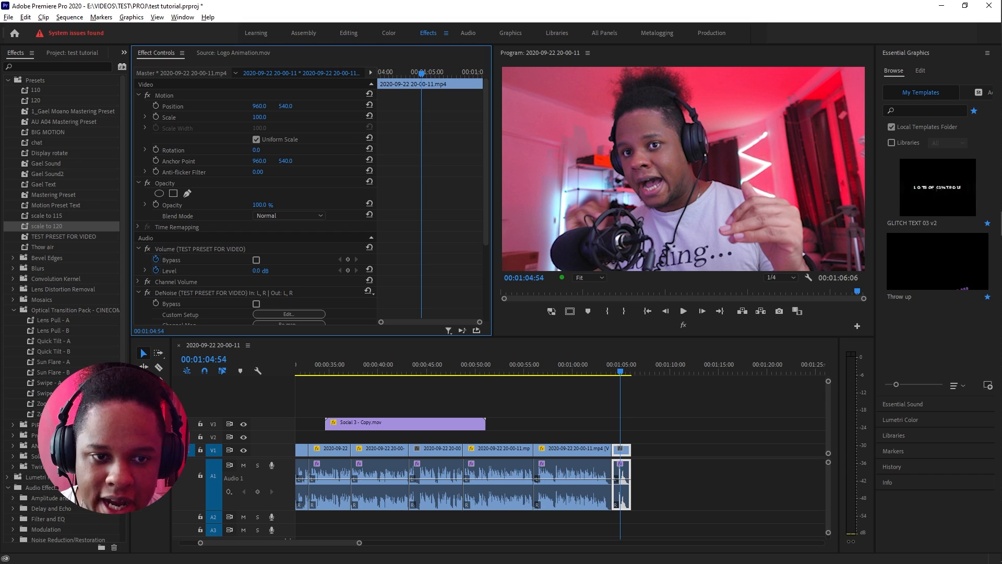
left_click(267, 116)
left_click(213, 99)
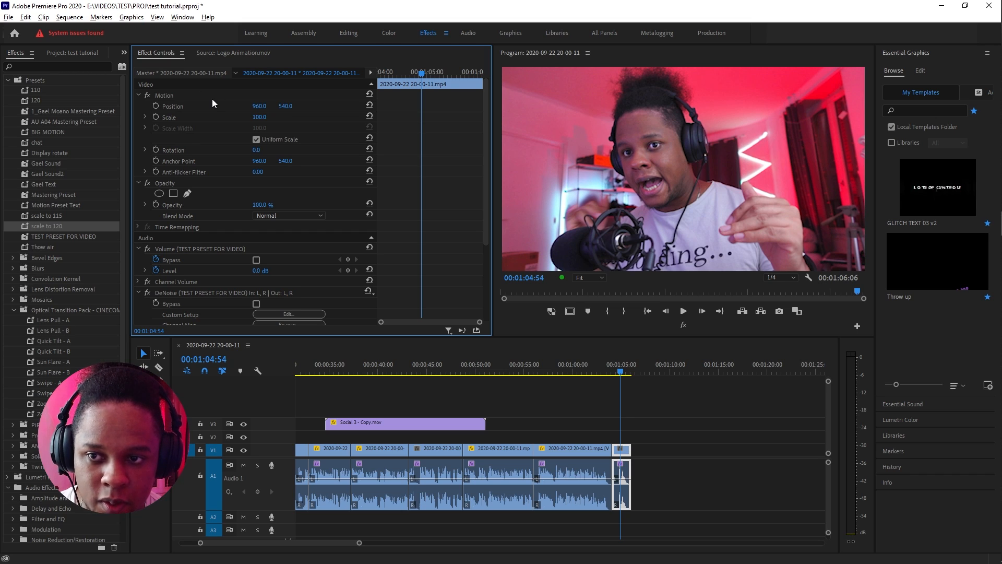
key("Home")
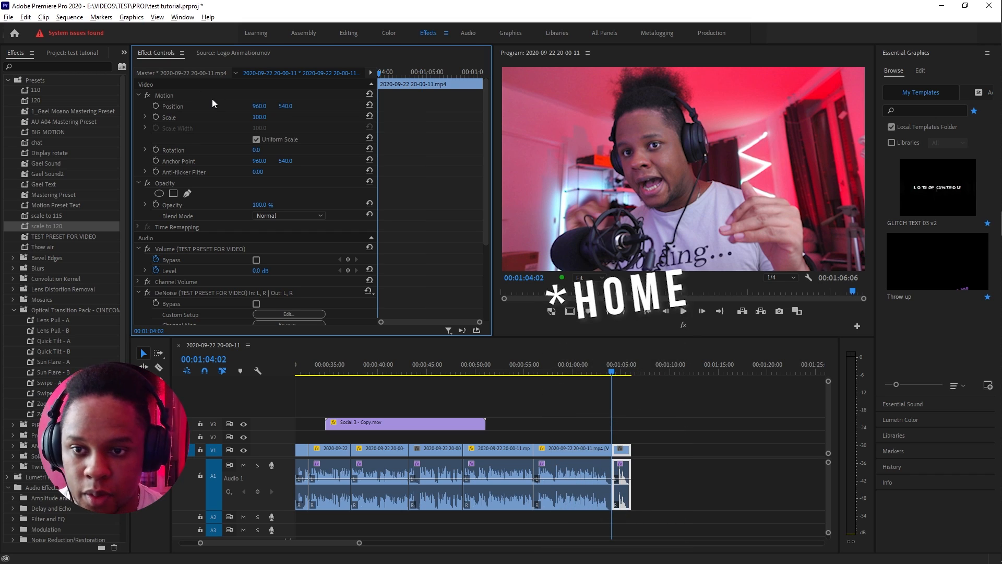
left_click(156, 117)
key("End")
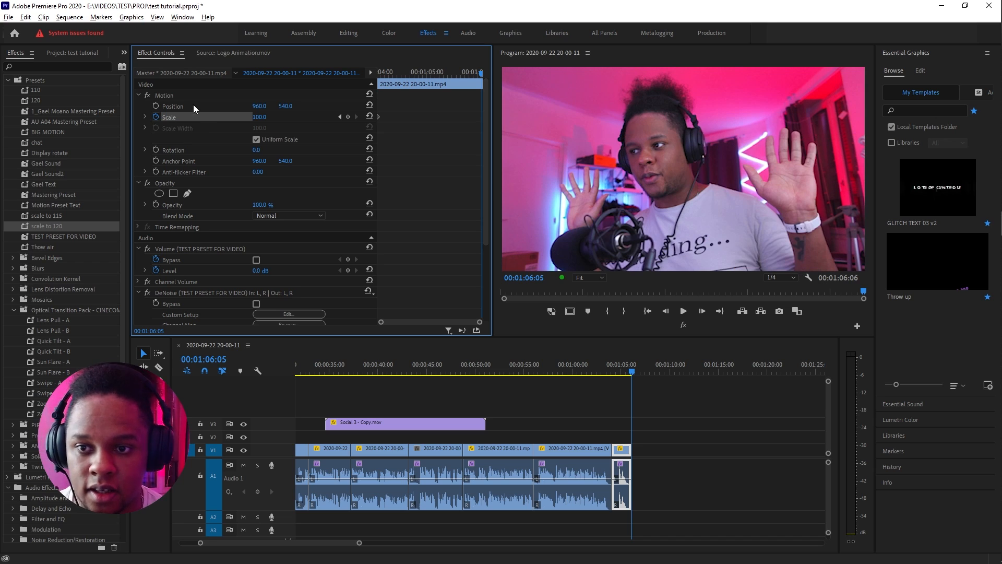
left_click_drag(259, 116, 311, 117)
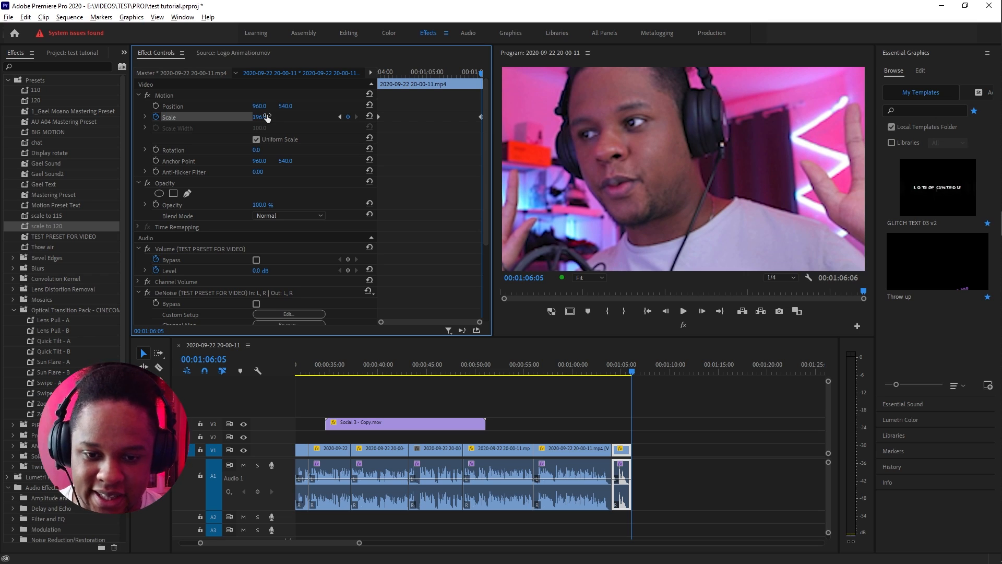
left_click(455, 346)
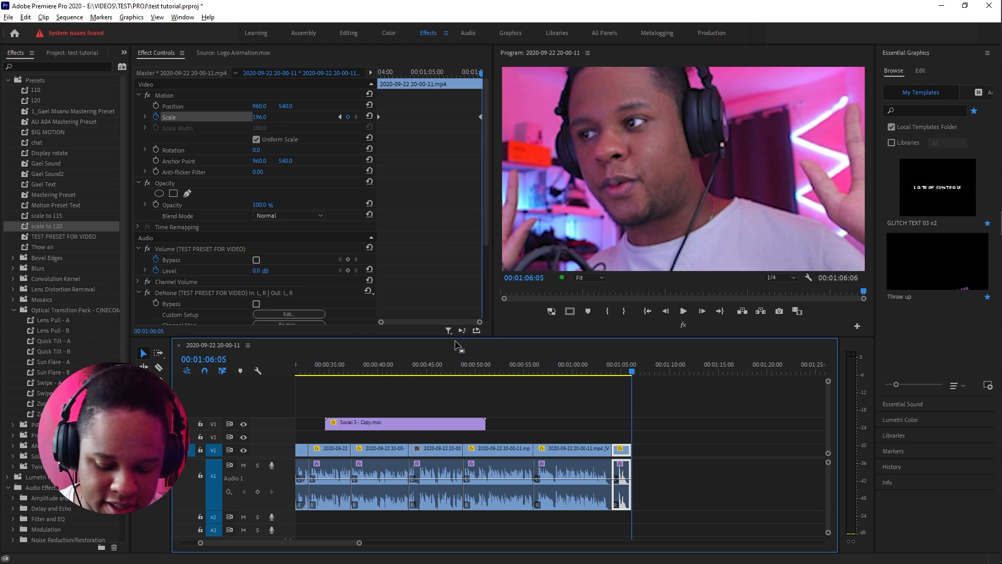
- Add Logo Animation.mov on V2 overlapping the end of the last talking clip, apply default transitions to both its ends, and preview it
key("Up")
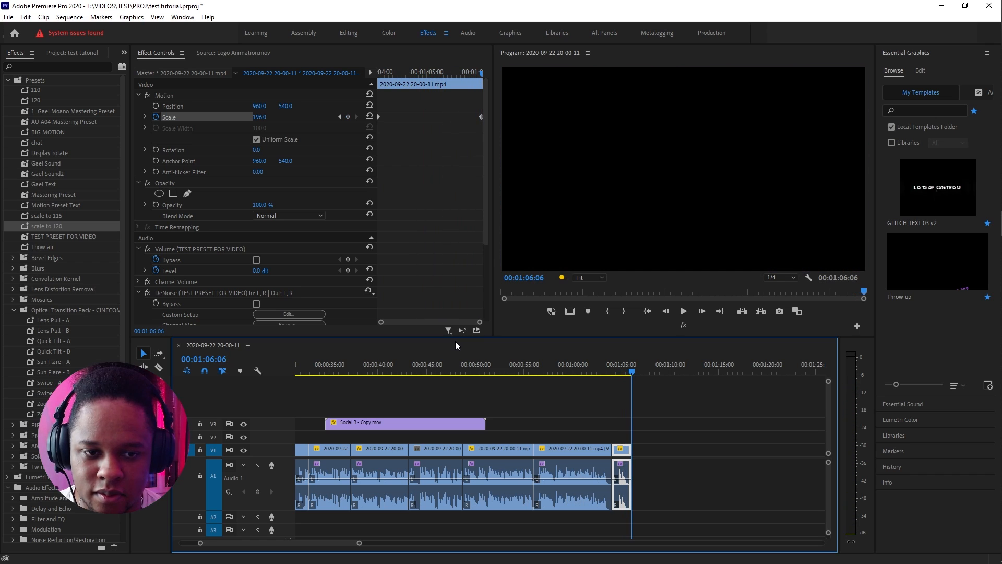
left_click(64, 53)
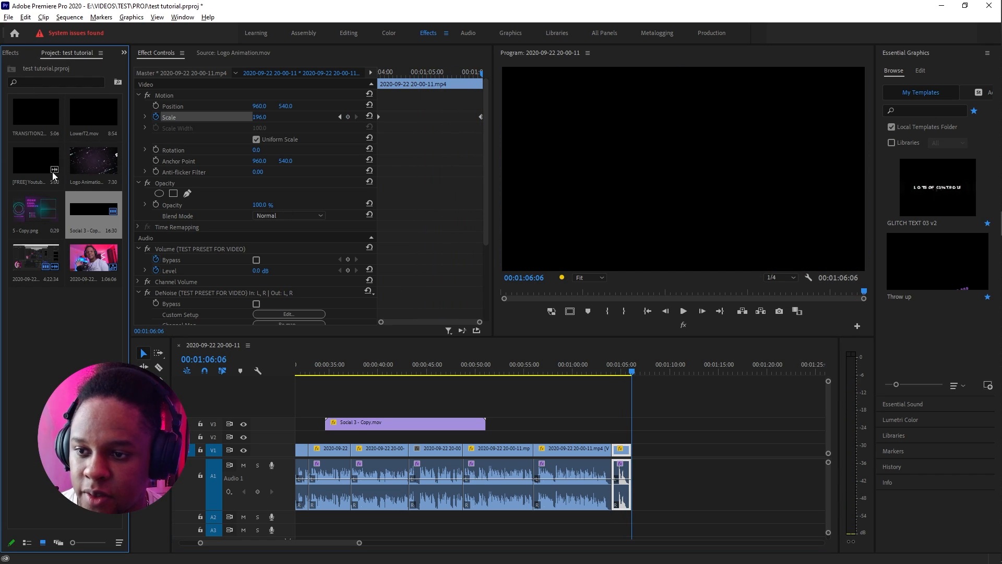
left_click_drag(87, 159, 631, 437)
left_click(660, 437)
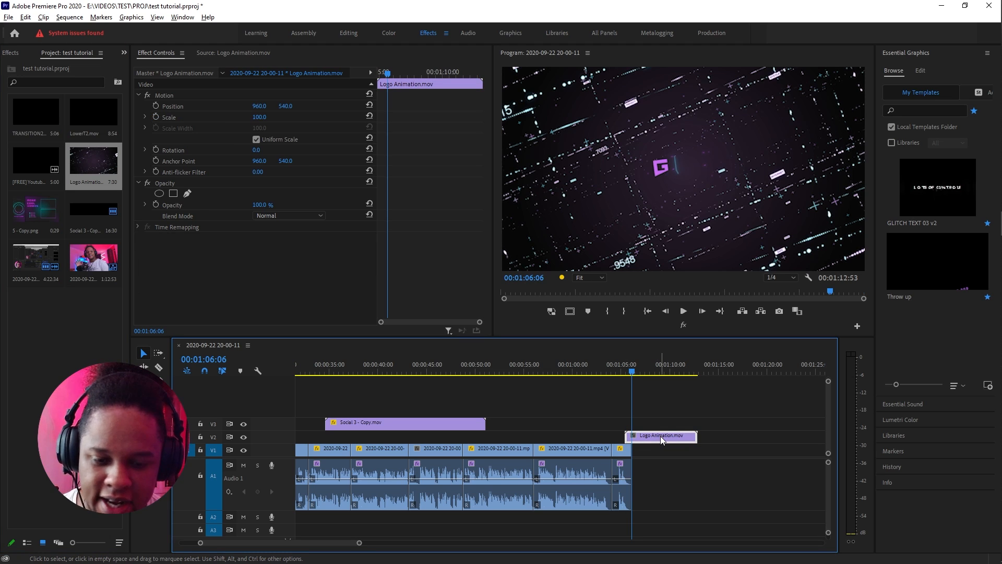
key("shift+d")
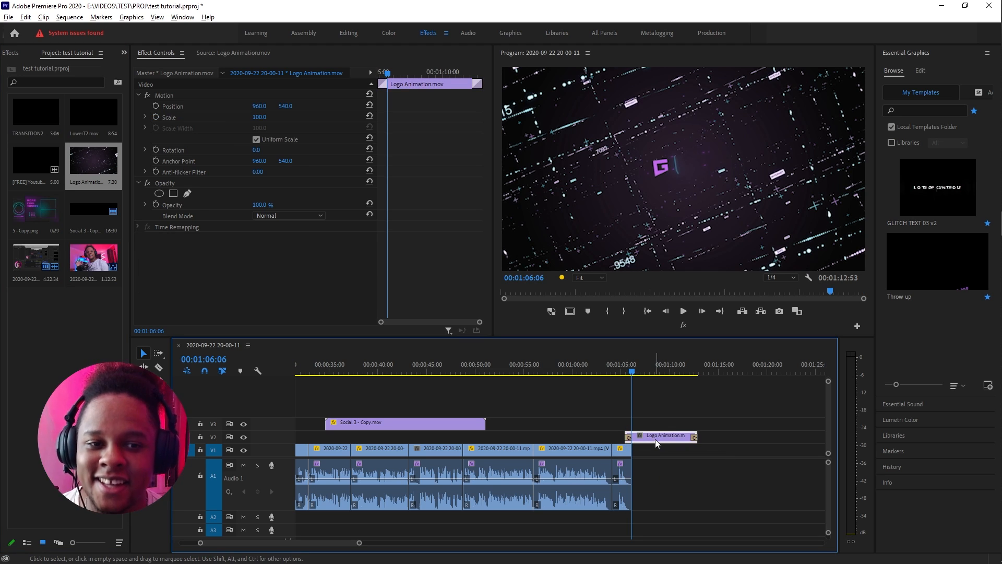
left_click(626, 372)
key("space")
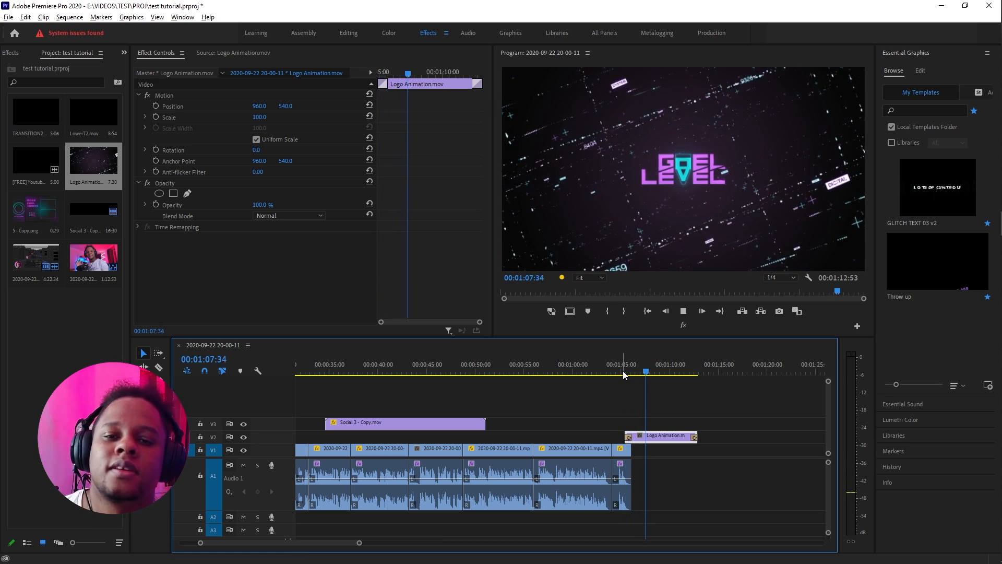
key("space")
- Import the Big Slam instrumental from E:\Music projects\NO COPYRIGHT and place it on A2 from the start of the sequence
left_click_drag(286, 510, 286, 481)
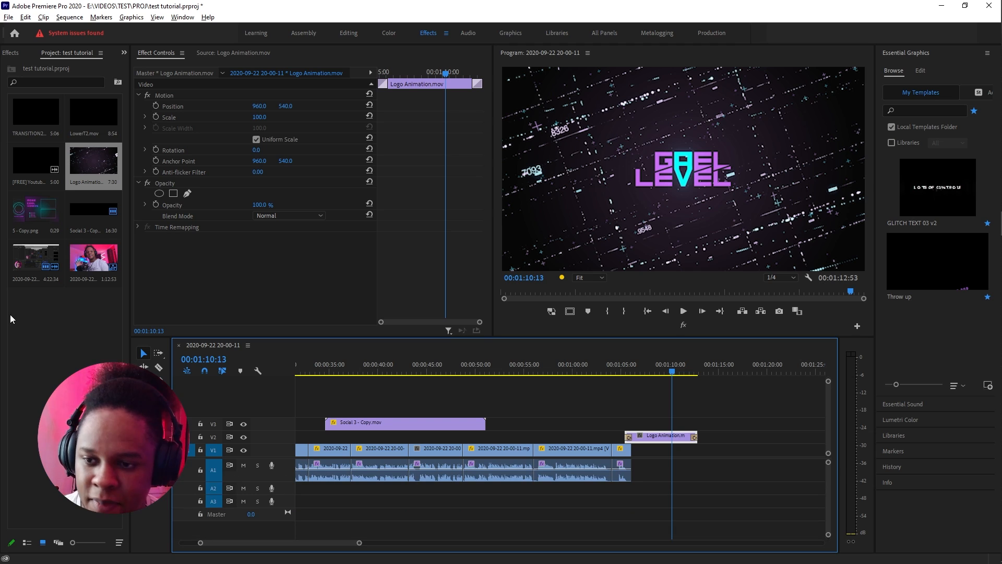
left_click_drag(317, 544, 261, 541)
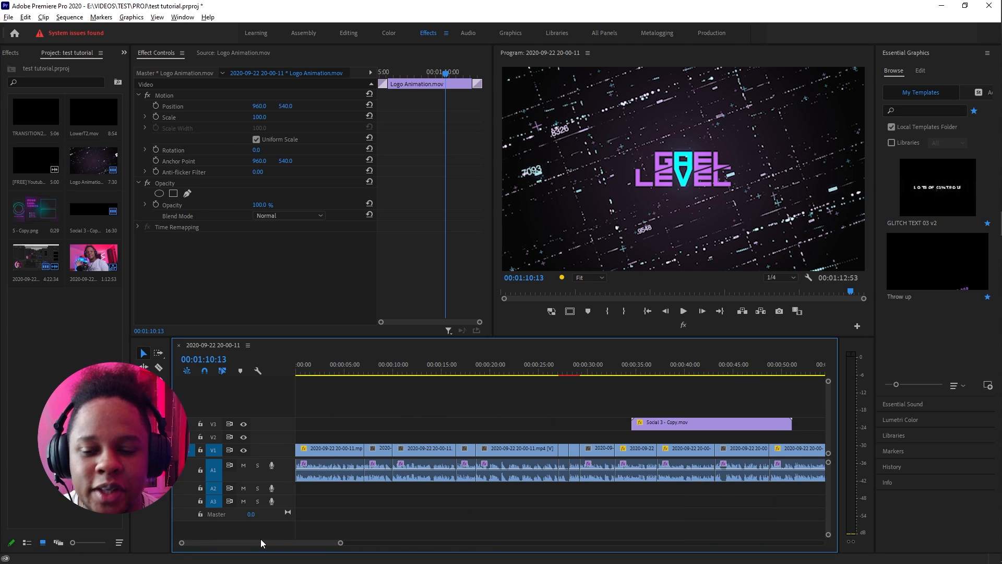
double_click(48, 339)
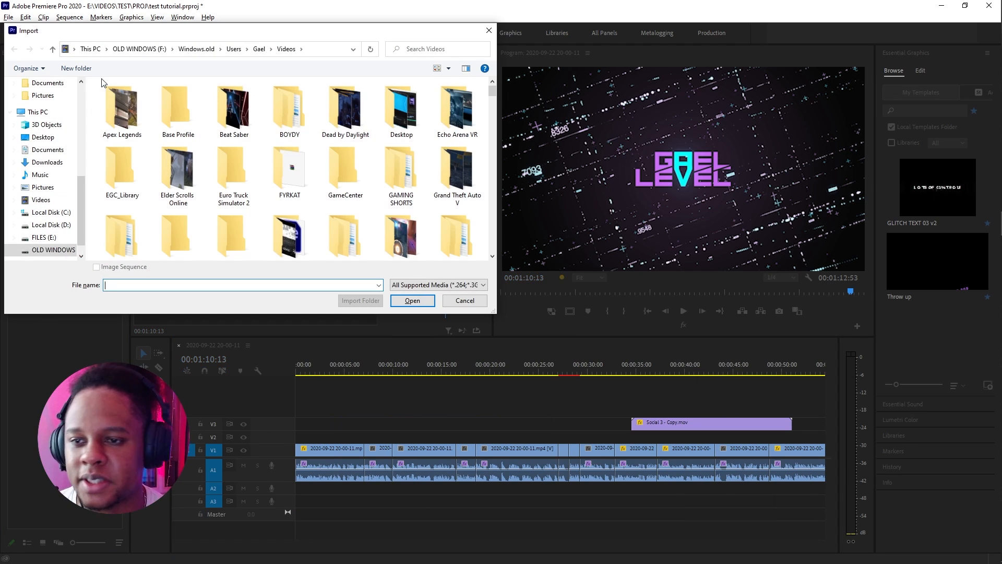
scroll(37, 89, "up", 5)
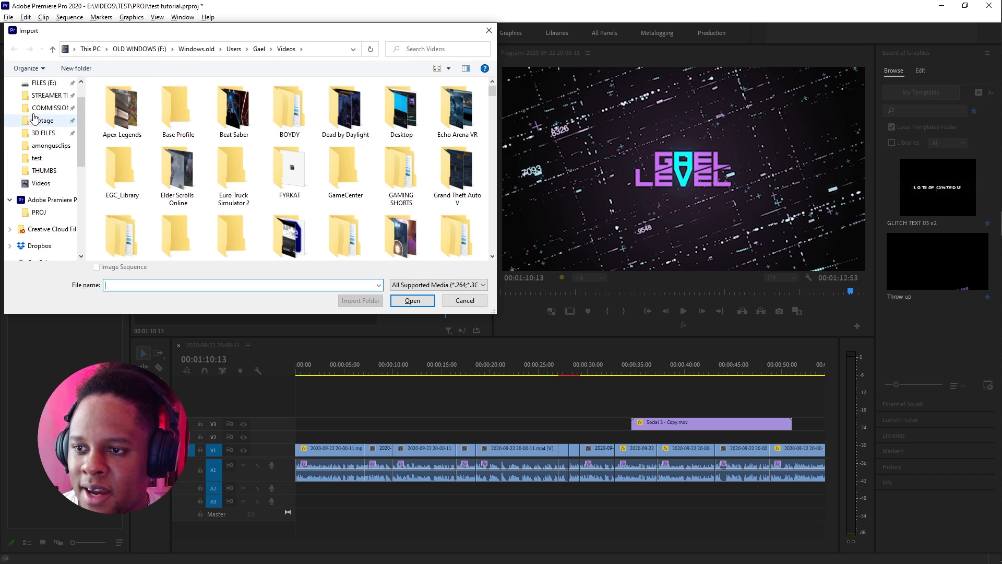
left_click(39, 85)
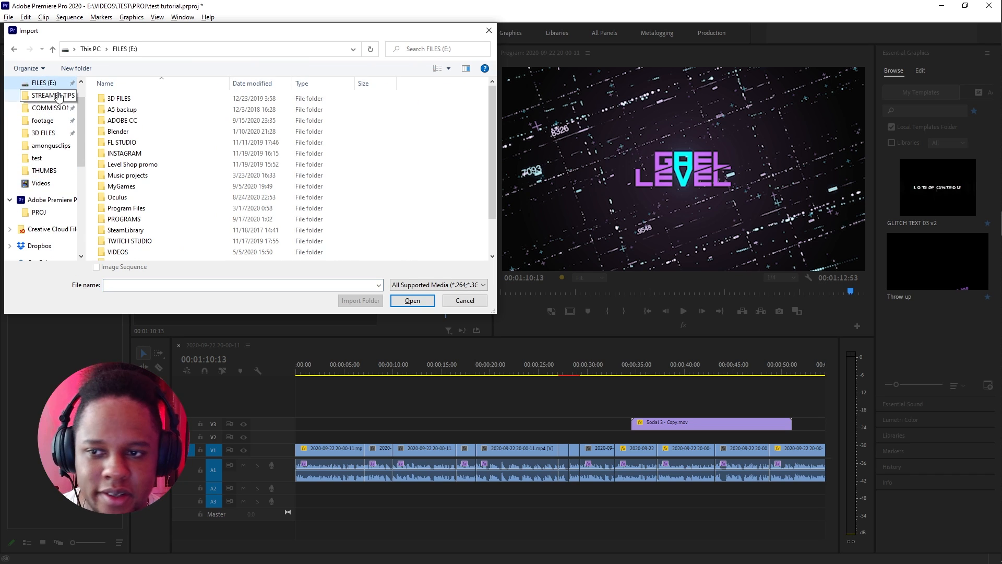
double_click(127, 176)
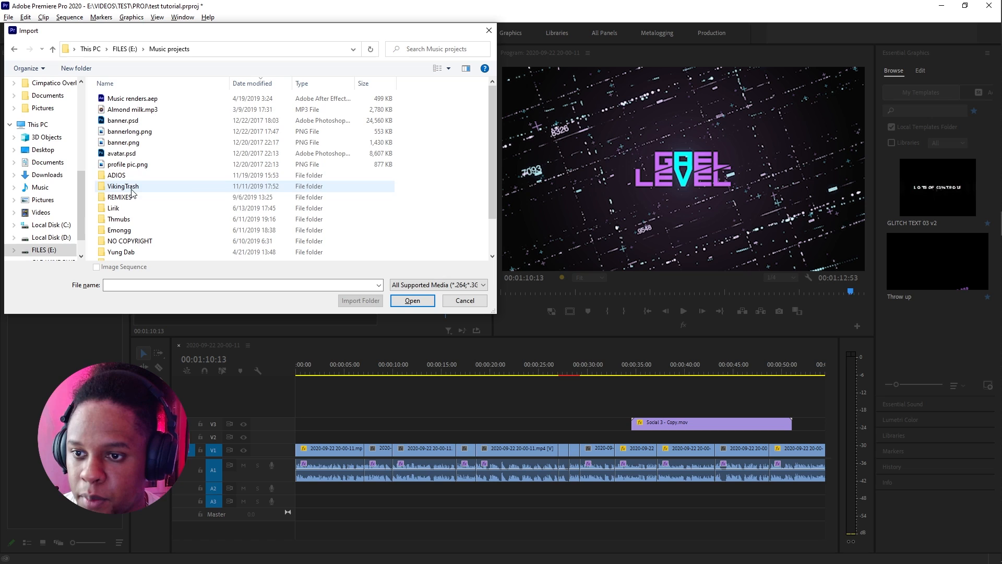
scroll(162, 161, "down", 1)
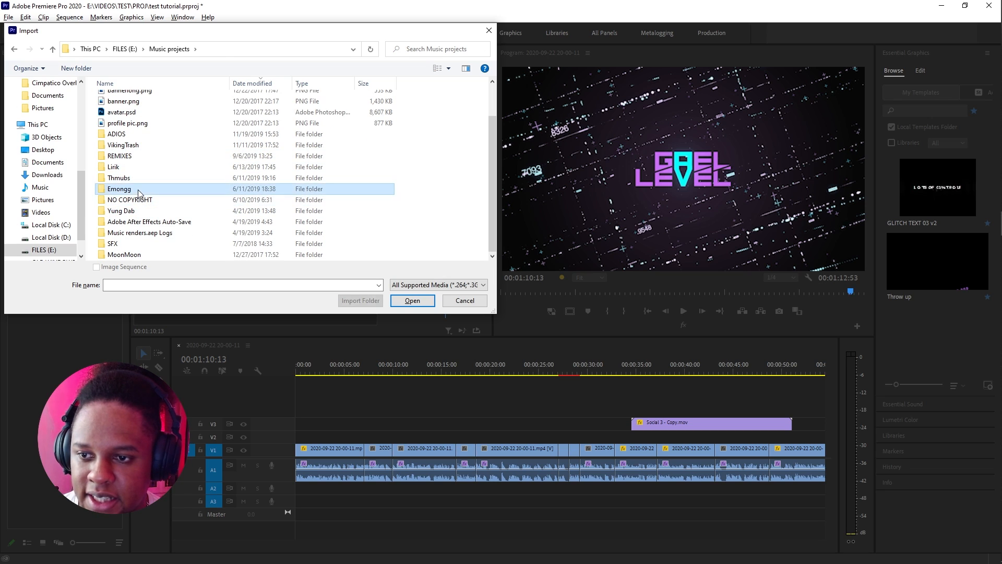
double_click(125, 196)
double_click(139, 153)
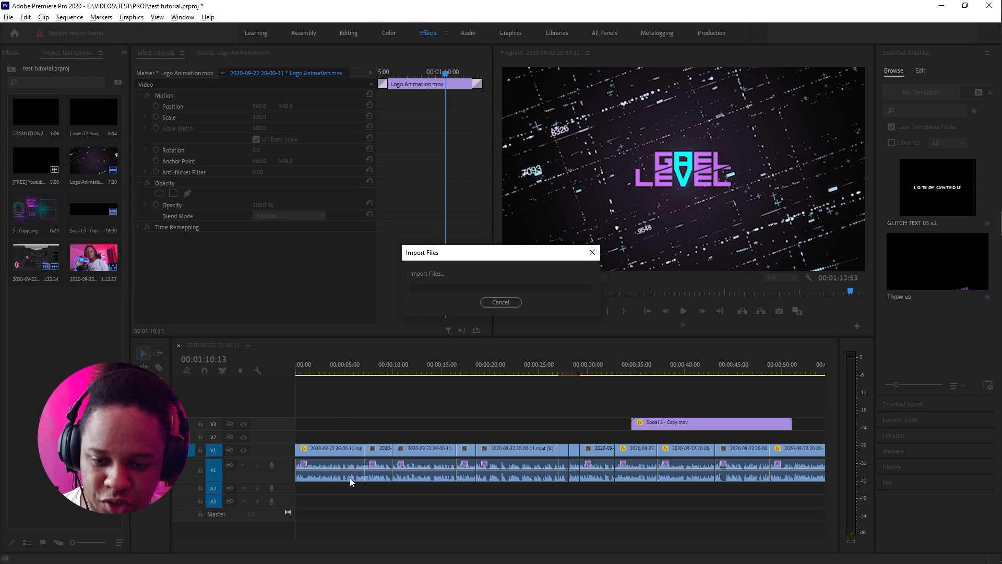
left_click_drag(340, 543, 466, 543)
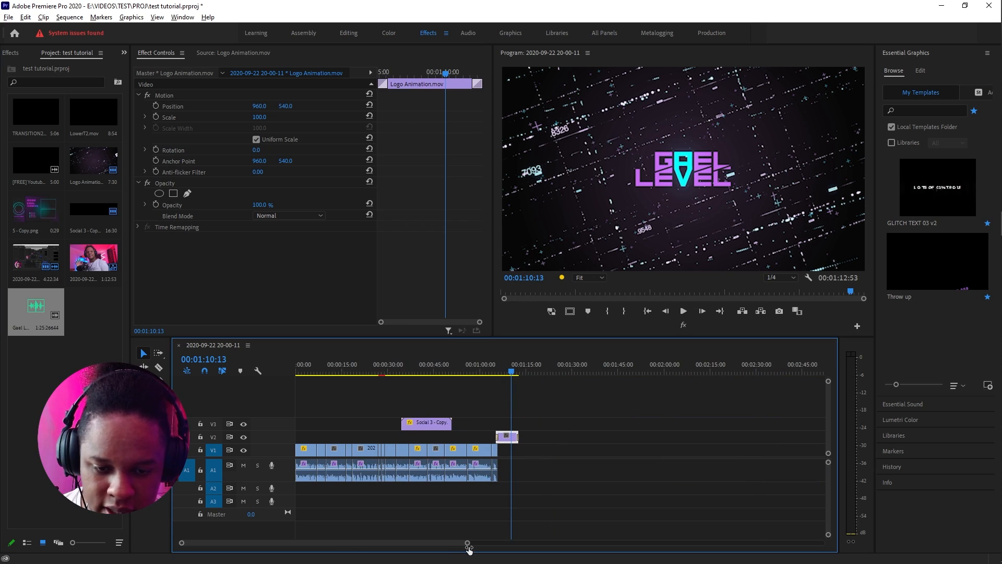
left_click_drag(31, 311, 288, 487)
- Turn off Level keyframing on the A2 music clip, set its level to -25 dB, and play back the mix from 00:00:27:00
left_click(353, 488)
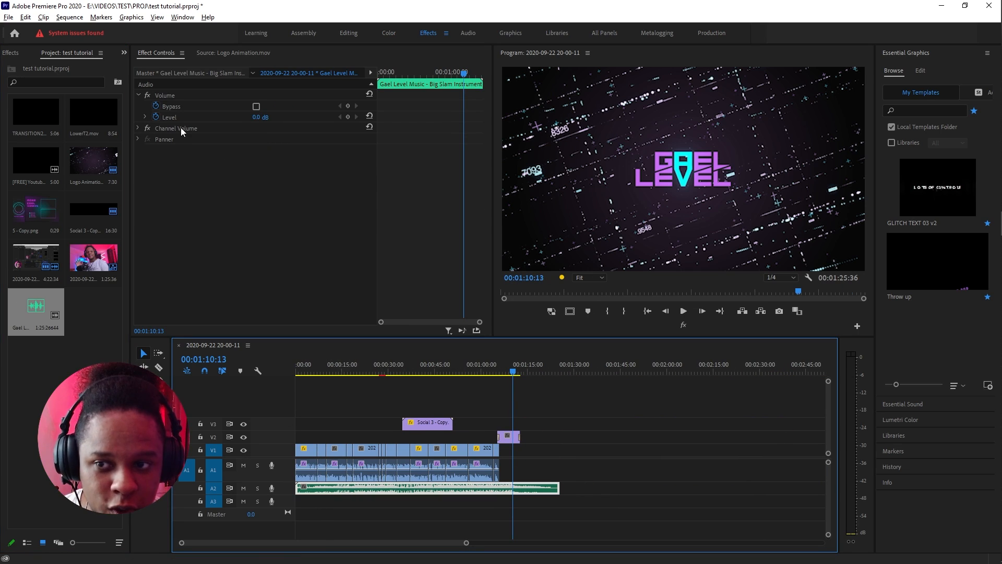
left_click(156, 117)
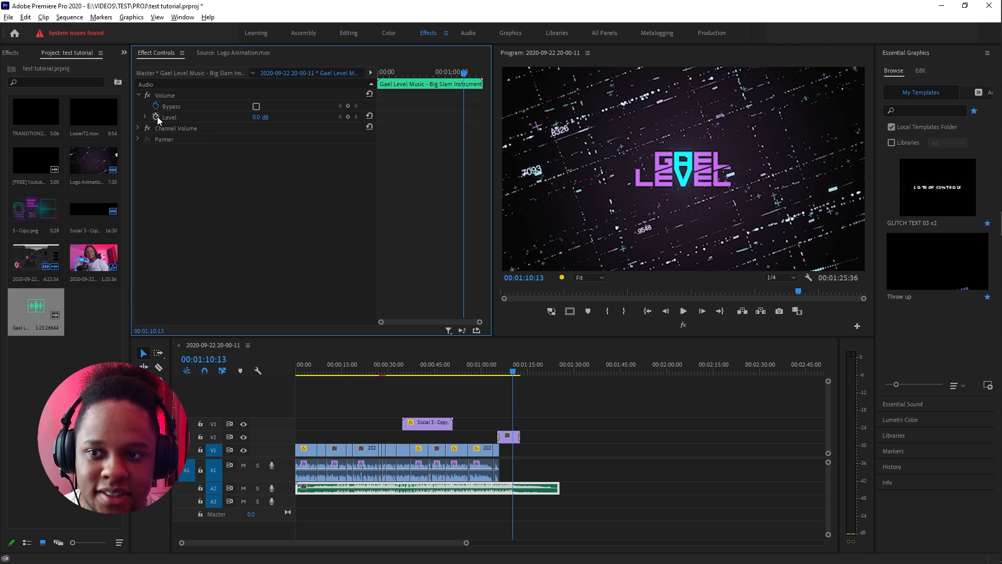
left_click(259, 117)
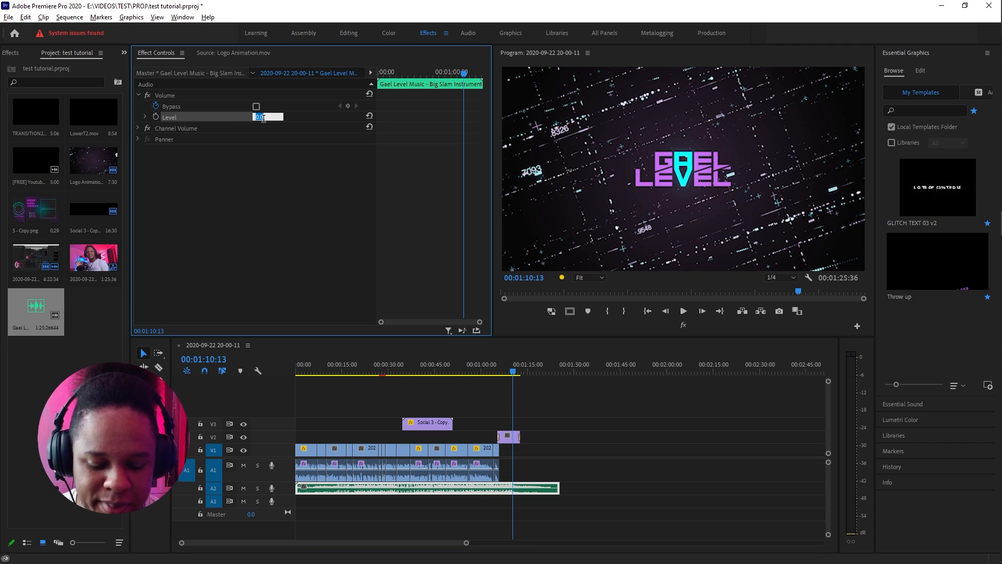
type("-25")
key("Return")
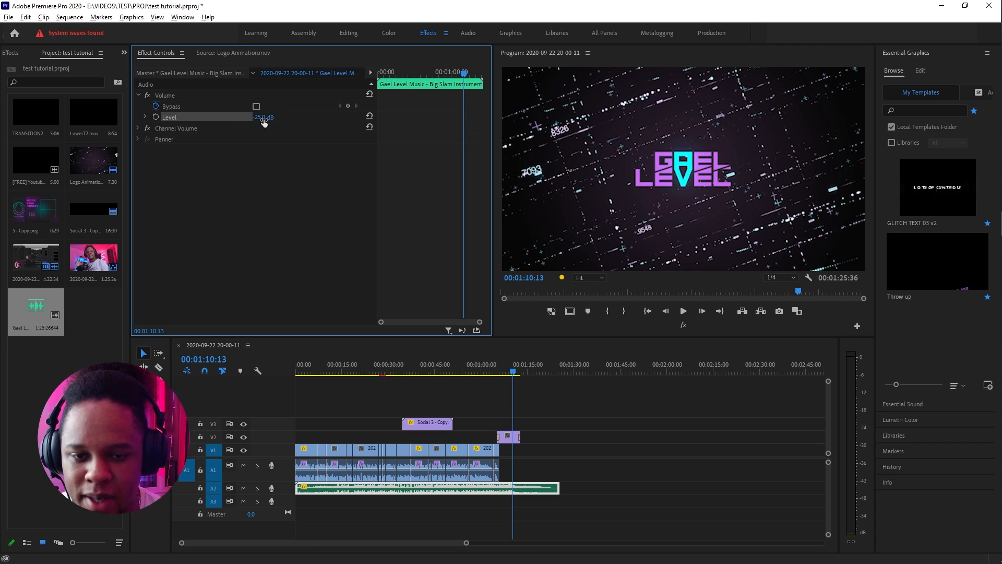
left_click(380, 366)
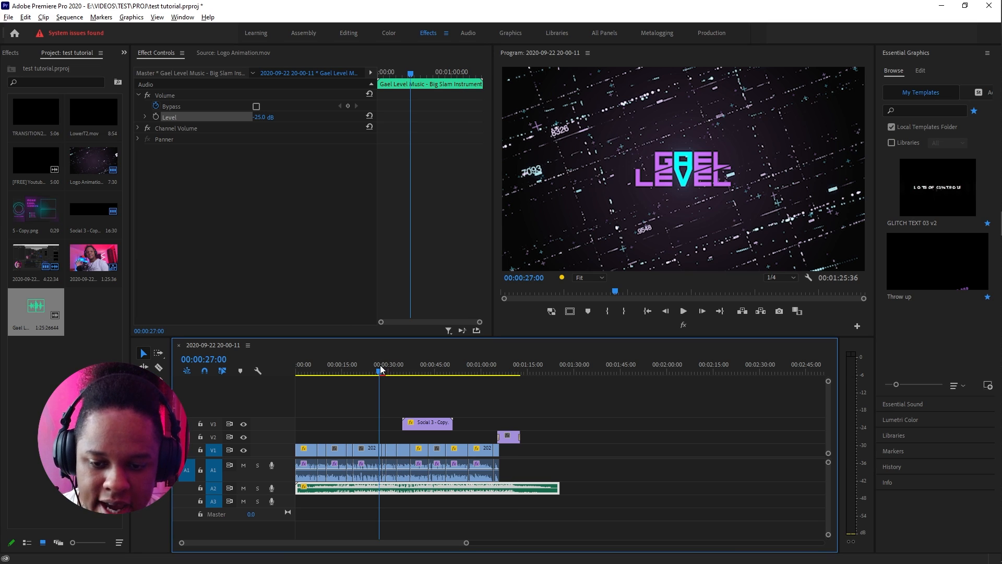
key("space")
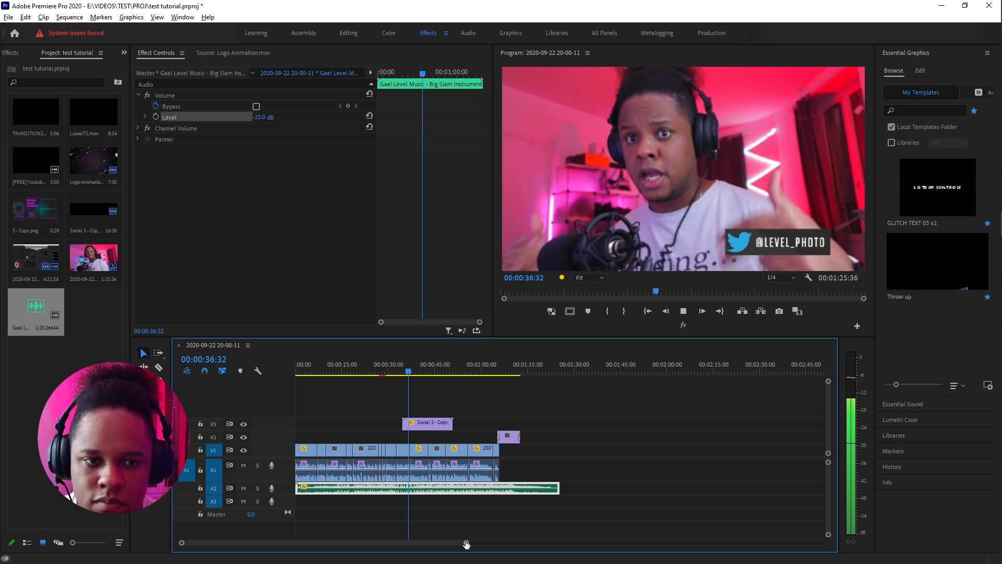
- Stop playback and start Level keyframing on the A2 music clip with a keyframe at 00:00:58:45
key("space")
left_click_drag(466, 544, 356, 534)
left_click_drag(456, 368, 438, 369)
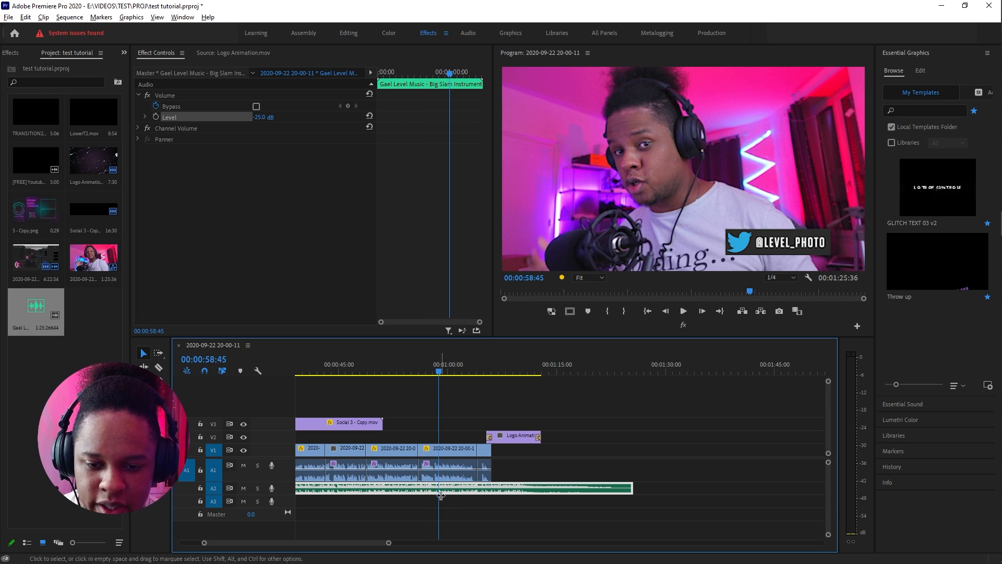
left_click(414, 502)
left_click(424, 490)
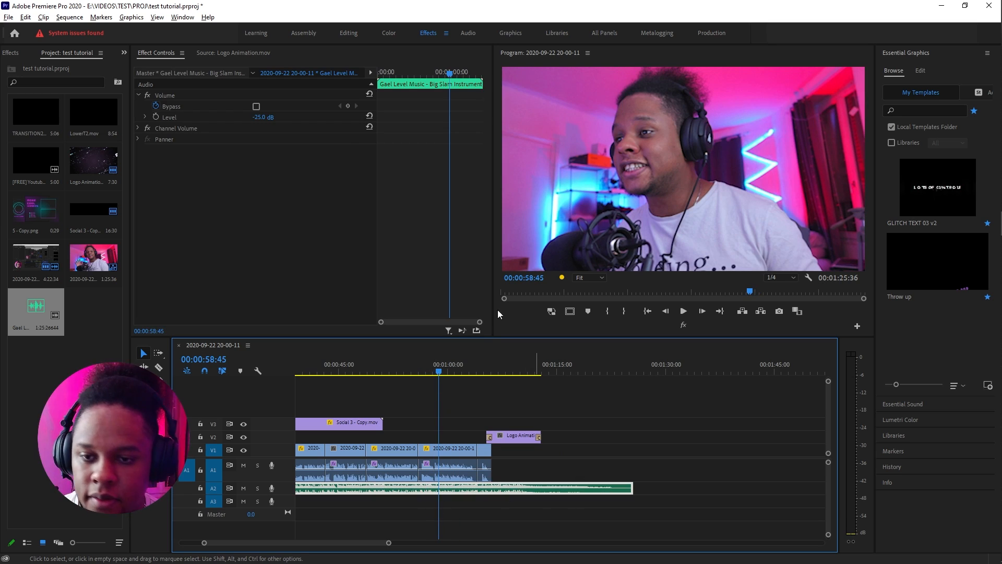
left_click(157, 116)
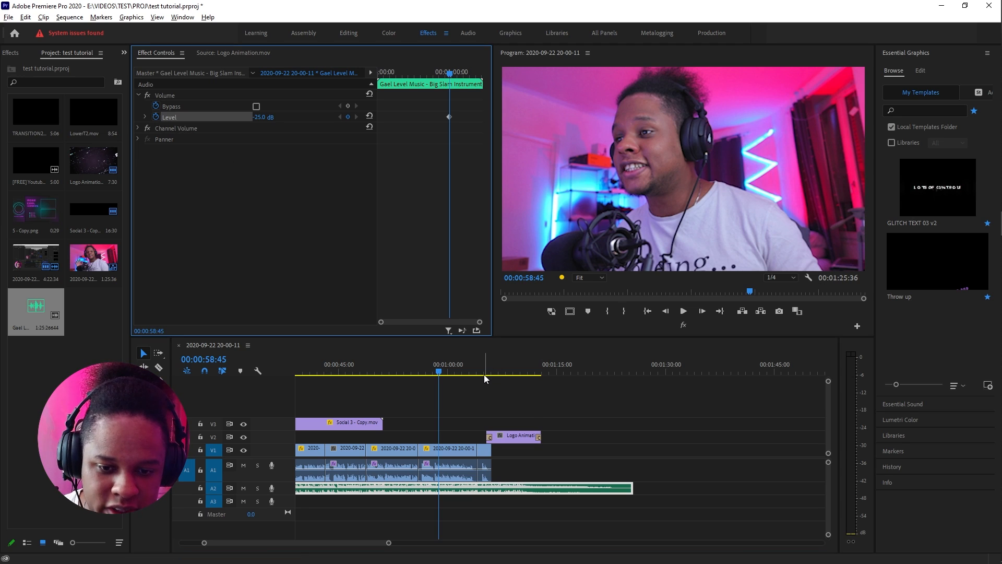
- Set the A2 music clip's Level to -13 dB at 00:01:05:51, where the logo animation begins
left_click(489, 361)
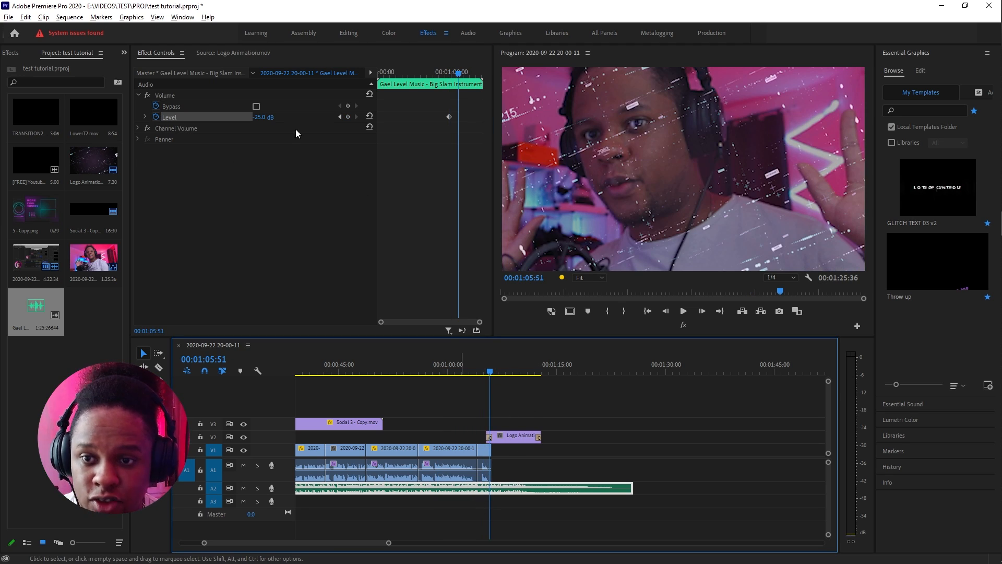
left_click(262, 116)
type("-")
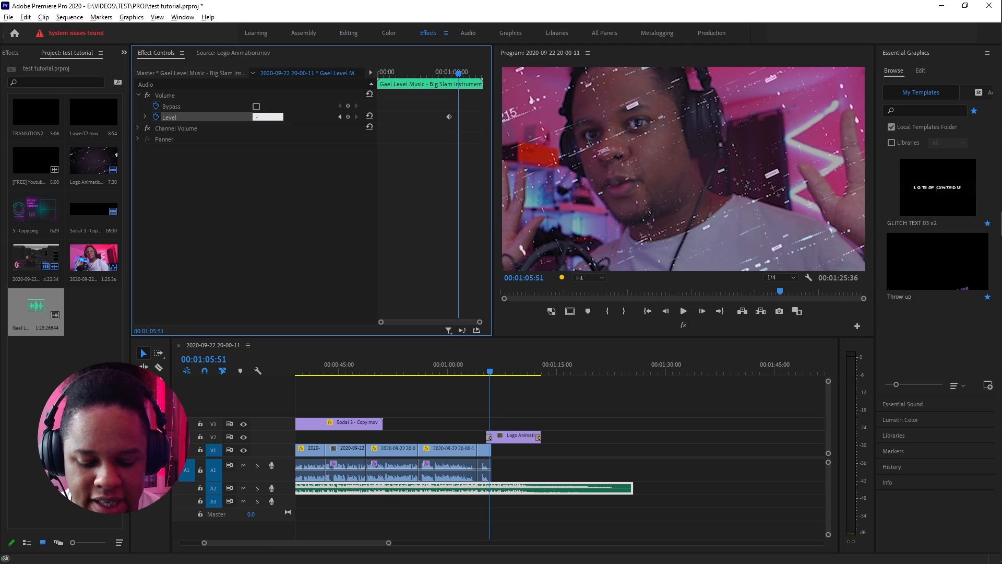
type("13")
key("Return")
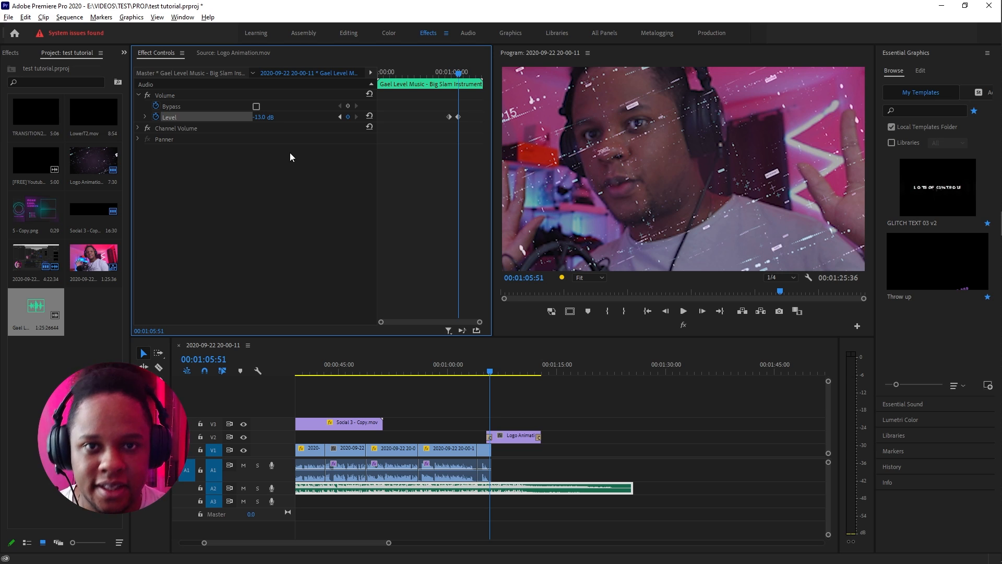
- Save the project and play back the logo outro with the music from 00:01:05:51
key("ctrl+s")
key("space")
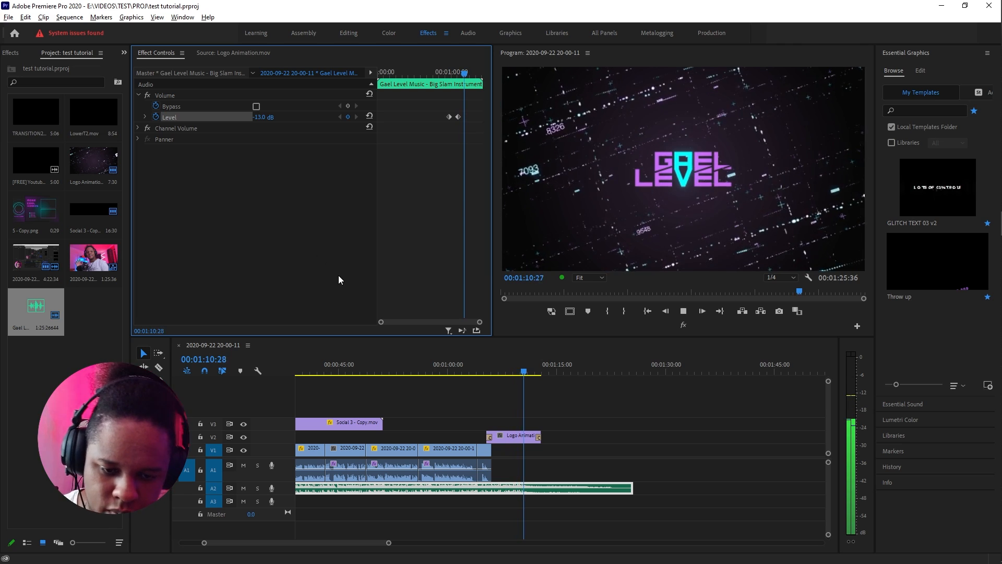
key("space")
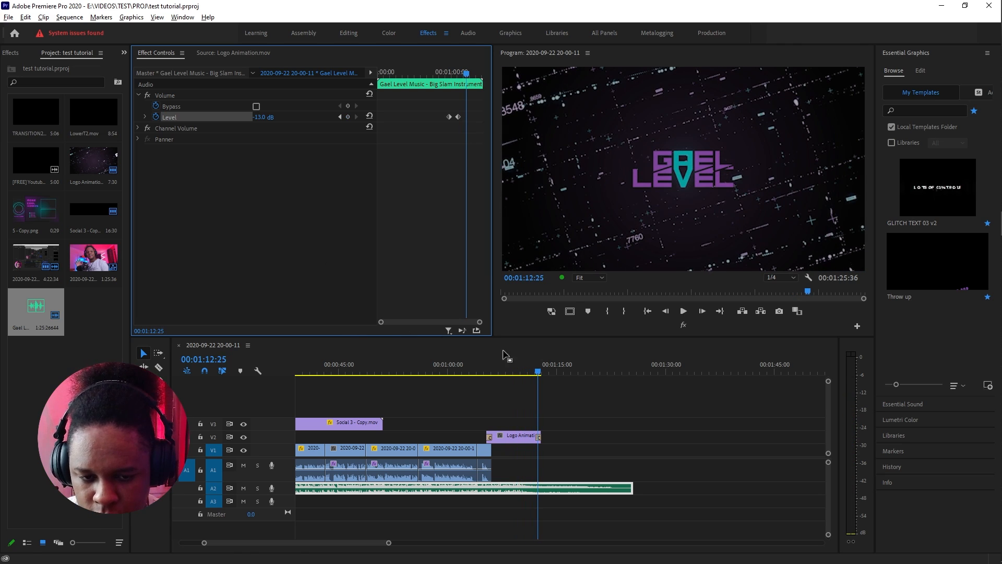
- Cut the A2 music clip at the end of Logo Animation.mov and delete the excess music after it
key("c")
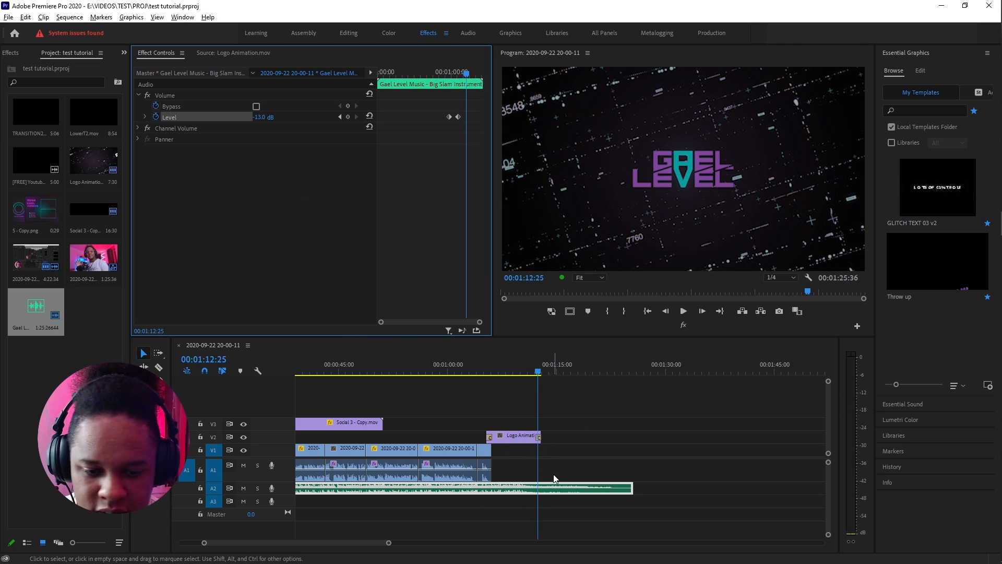
left_click(541, 489)
key("v")
left_click(577, 490)
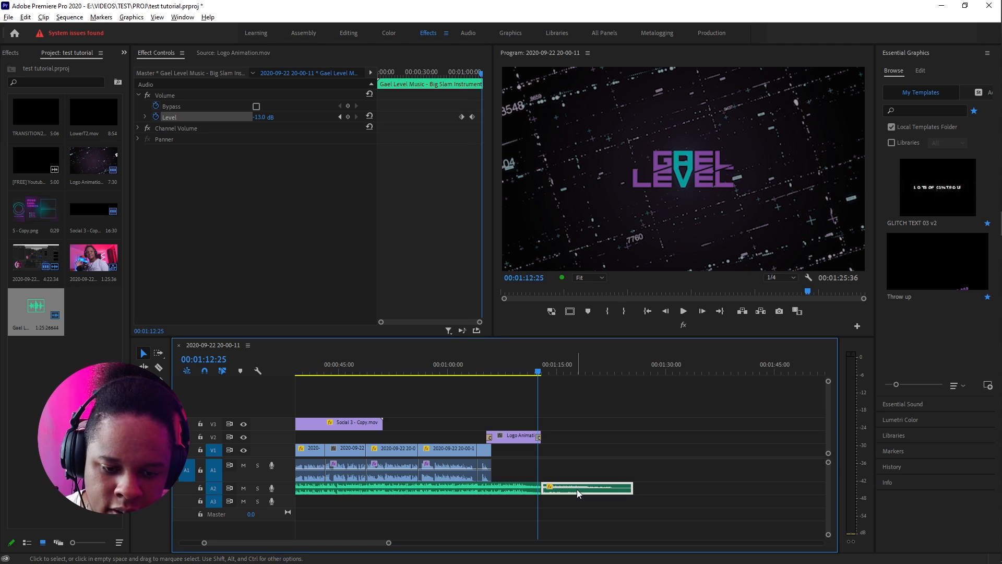
key("Delete")
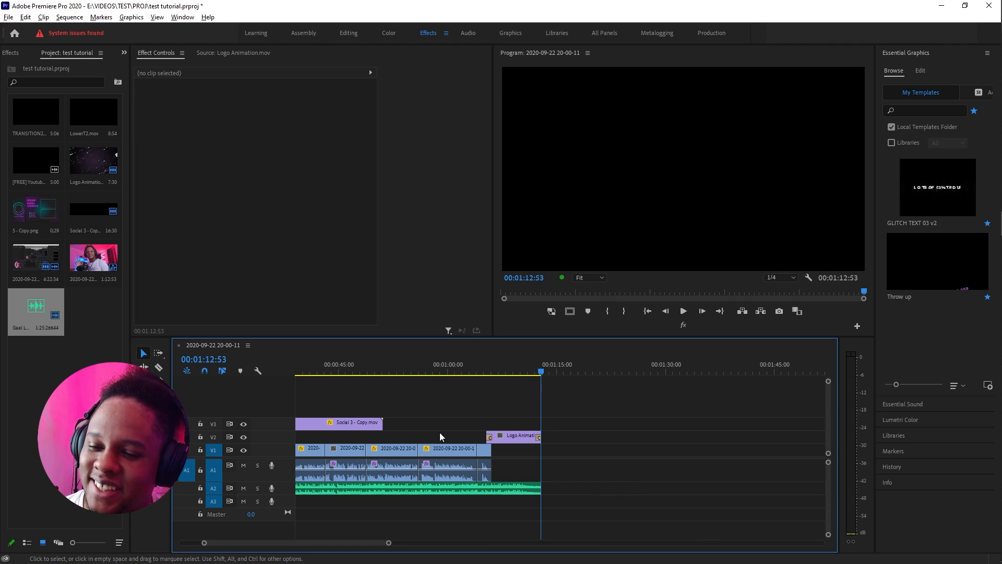
- Add an Exponential Fade to the end of the A2 music clip and lengthen it to 00:00:02:16
left_click(486, 372)
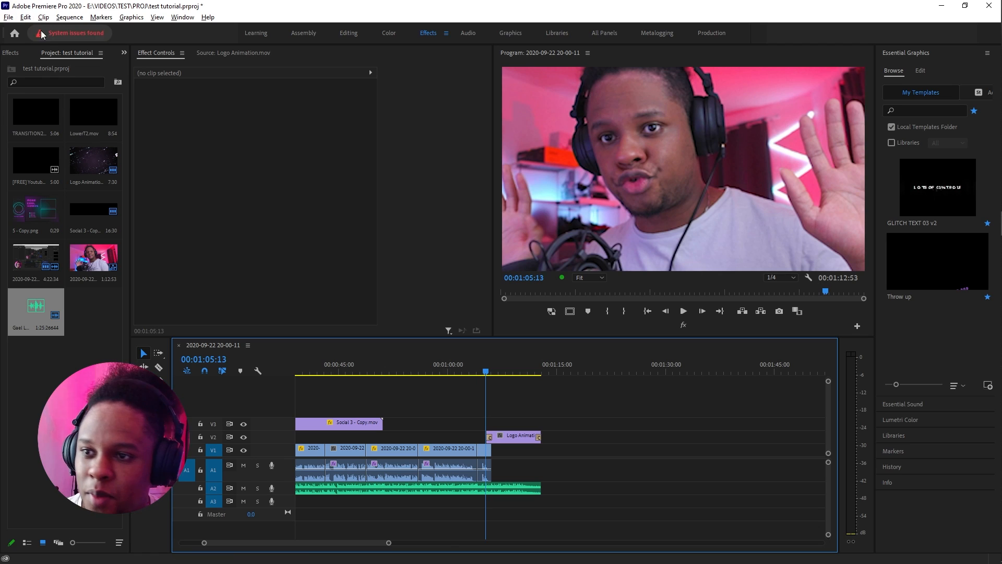
left_click(19, 53)
left_click(40, 66)
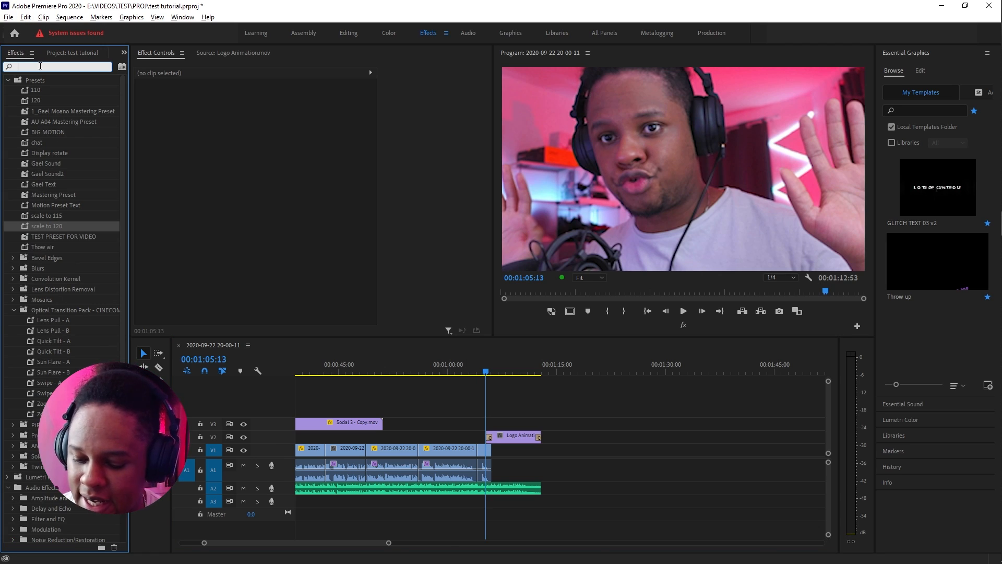
type("expon")
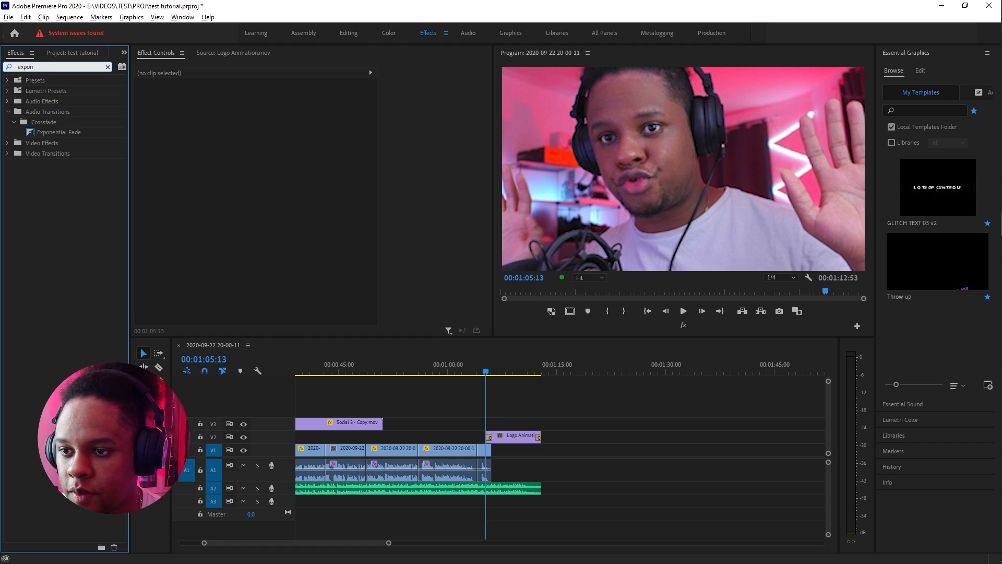
left_click_drag(49, 132, 535, 487)
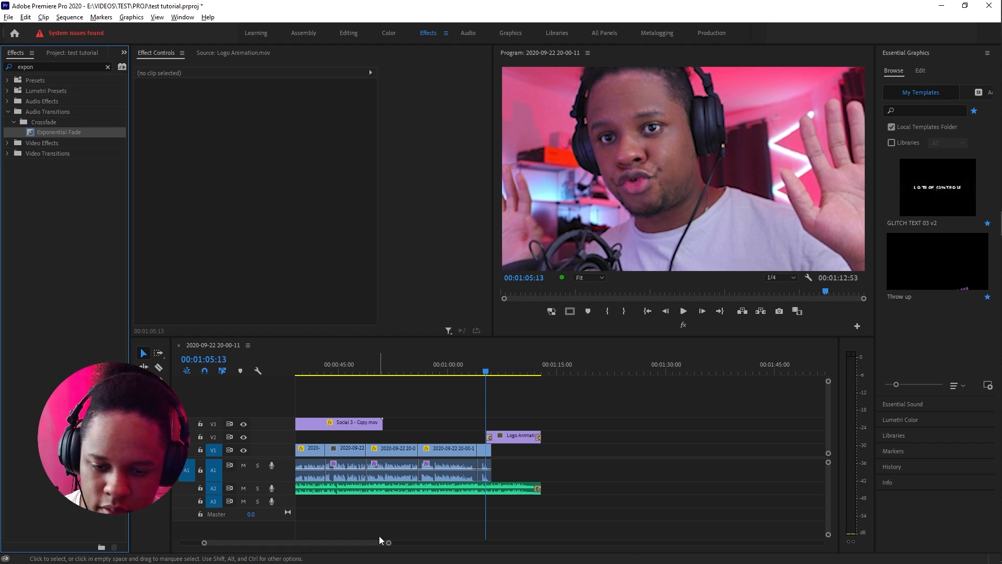
left_click_drag(388, 543, 347, 543)
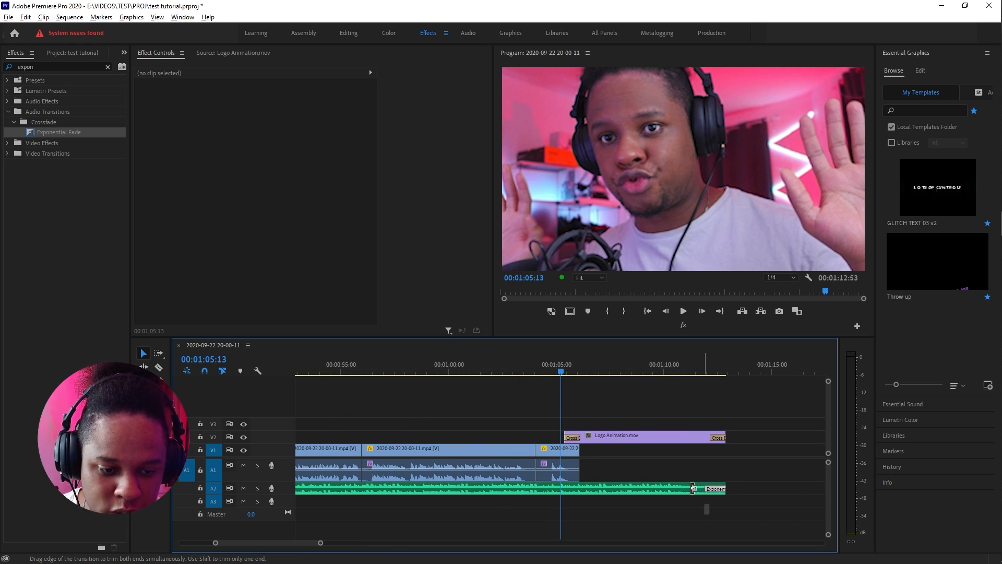
left_click_drag(693, 488, 676, 490)
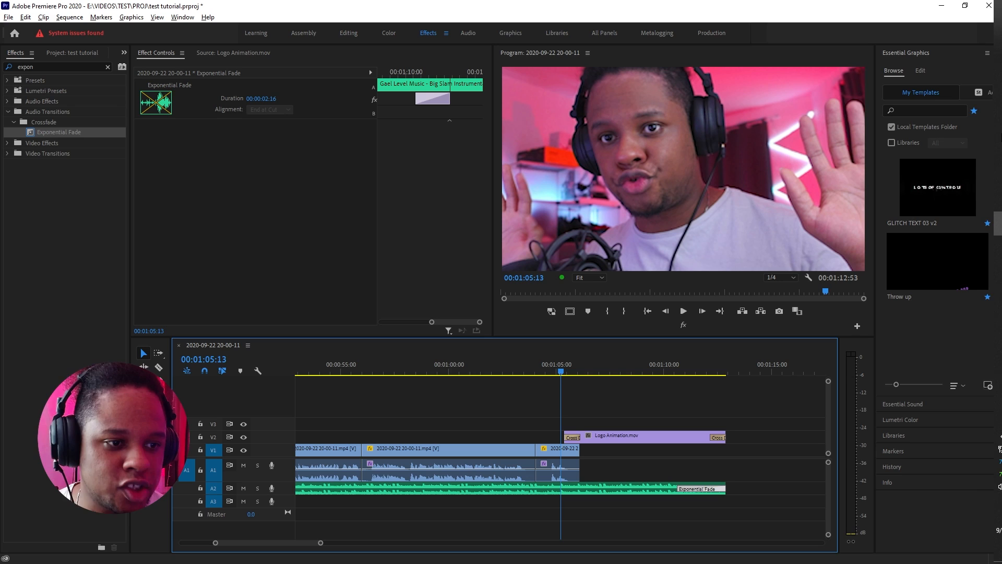
- Switch to Stream Deck, choose the Premiere profile, and inspect the hotkeys assigned to the undo and EXP keys
left_click(981, 11)
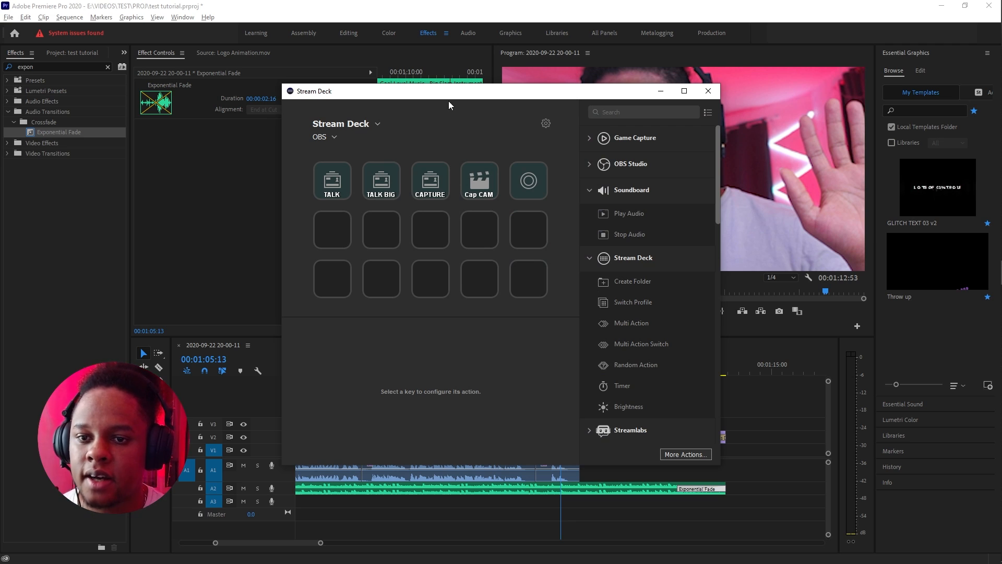
left_click(330, 136)
left_click(334, 192)
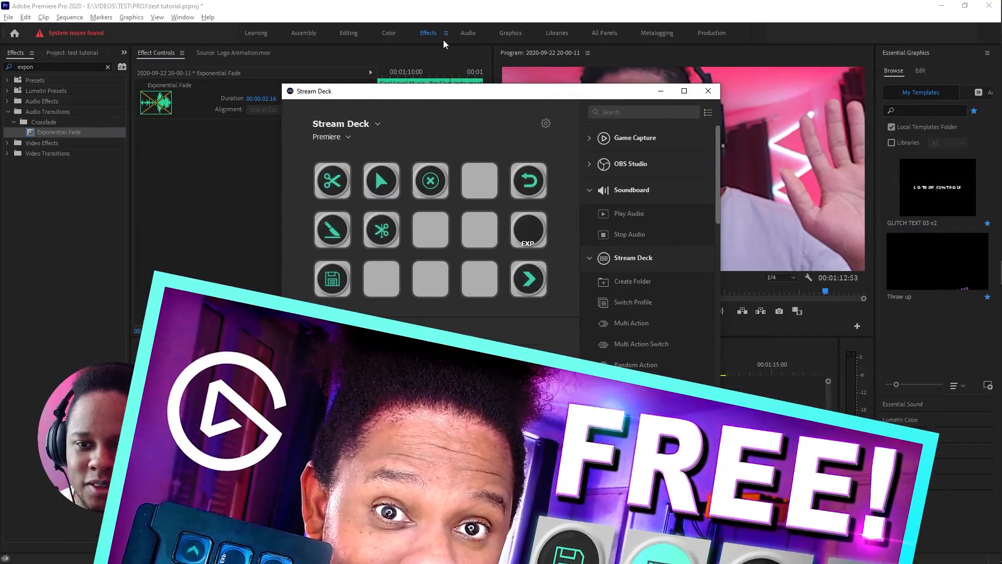
left_click_drag(427, 91, 333, 75)
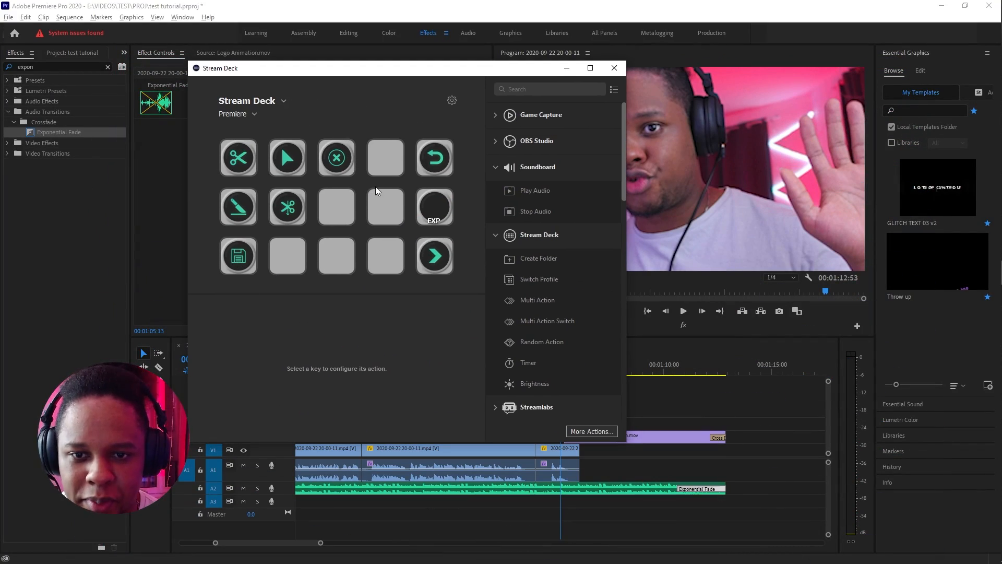
left_click(435, 165)
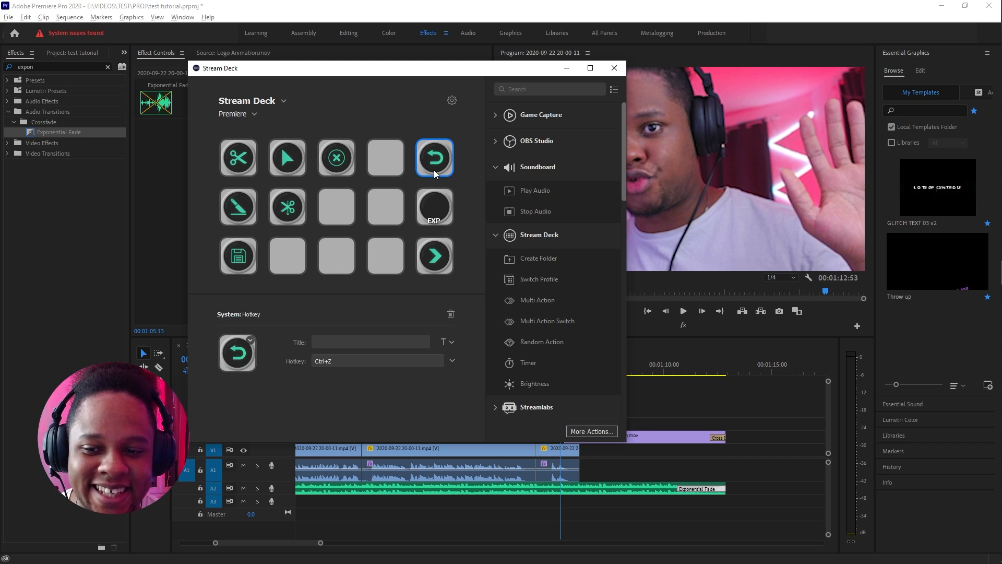
left_click(438, 209)
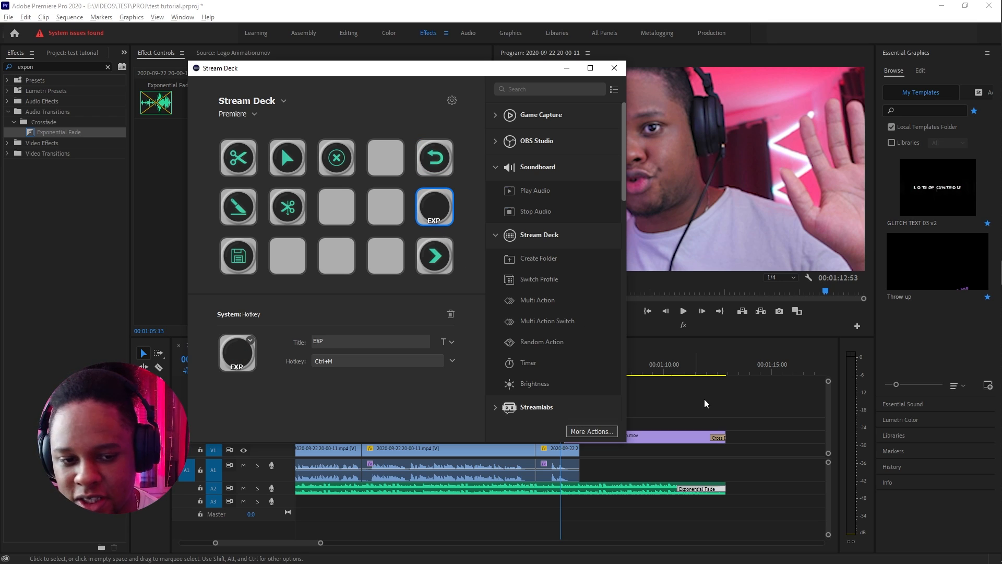
- Switch to Premiere Pro, open the sequence's export settings, and cancel without exporting
left_click(682, 347)
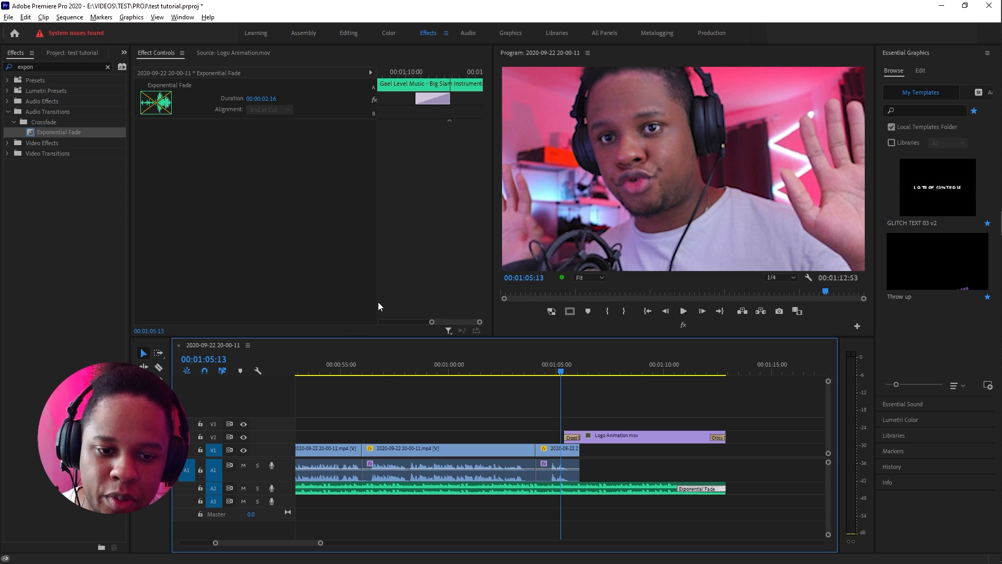
key("ctrl+m")
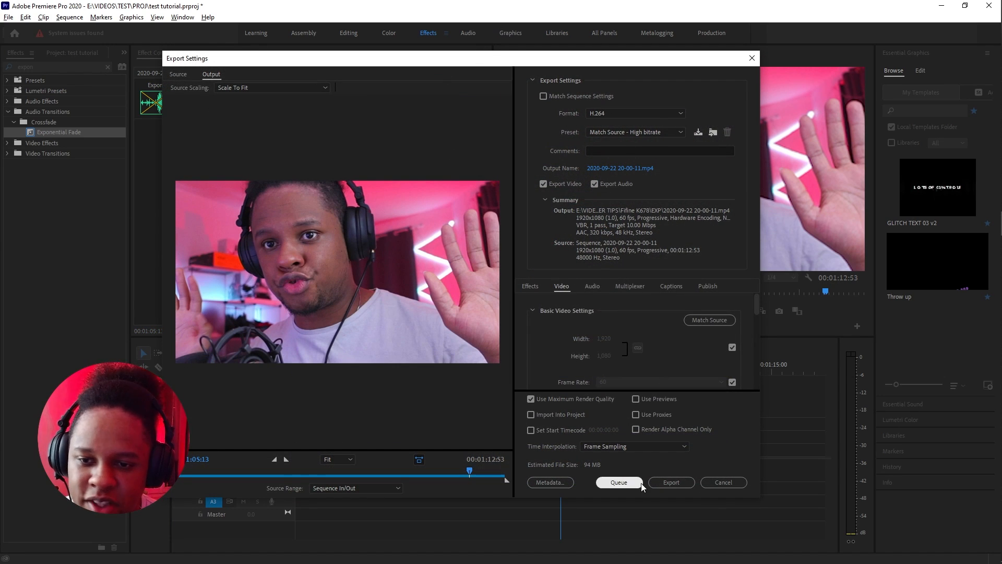
left_click(737, 479)
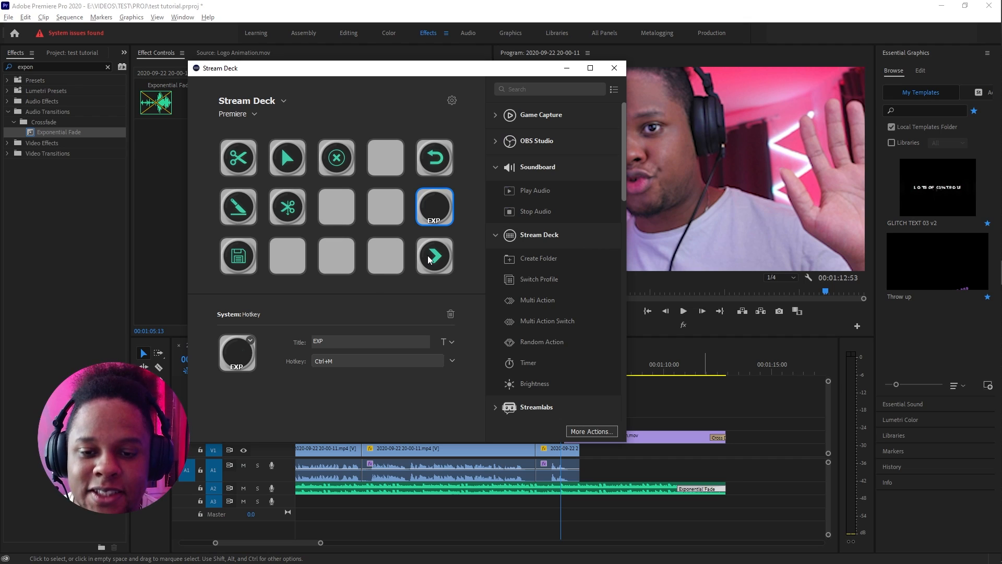
- Inspect the hotkey of Stream Deck's chevron key and briefly show and hide the OBS window
left_click(419, 267)
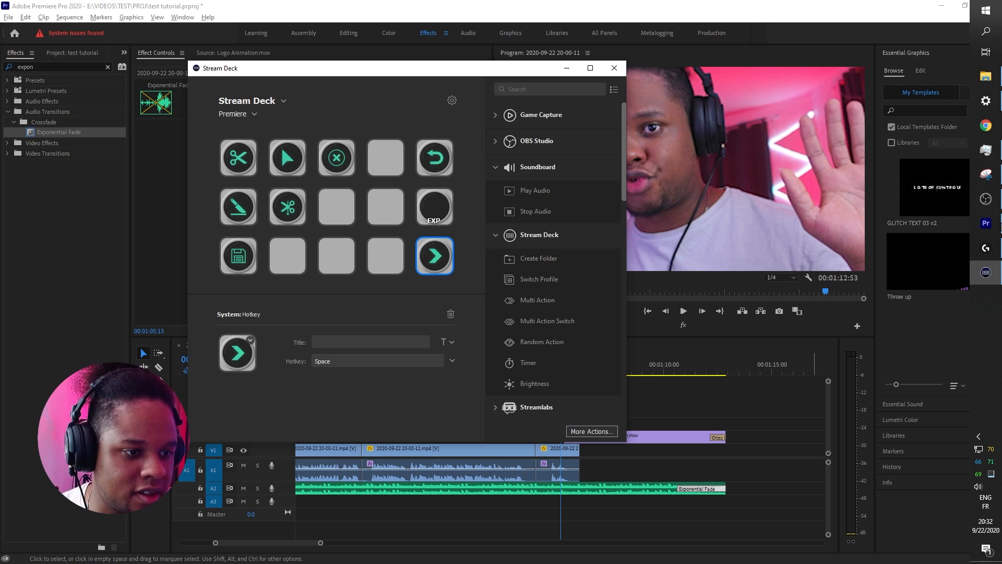
left_click(986, 199)
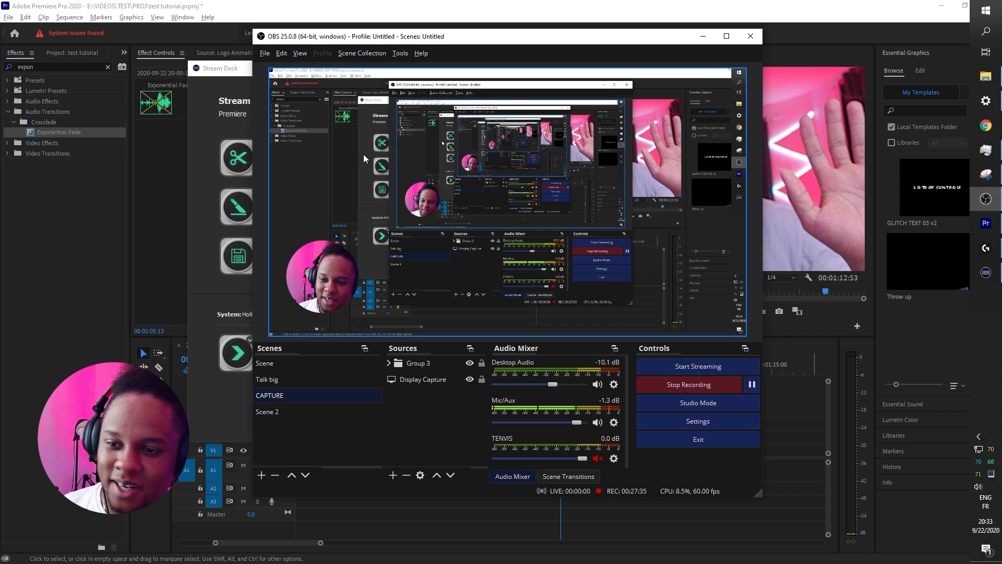
left_click(986, 200)
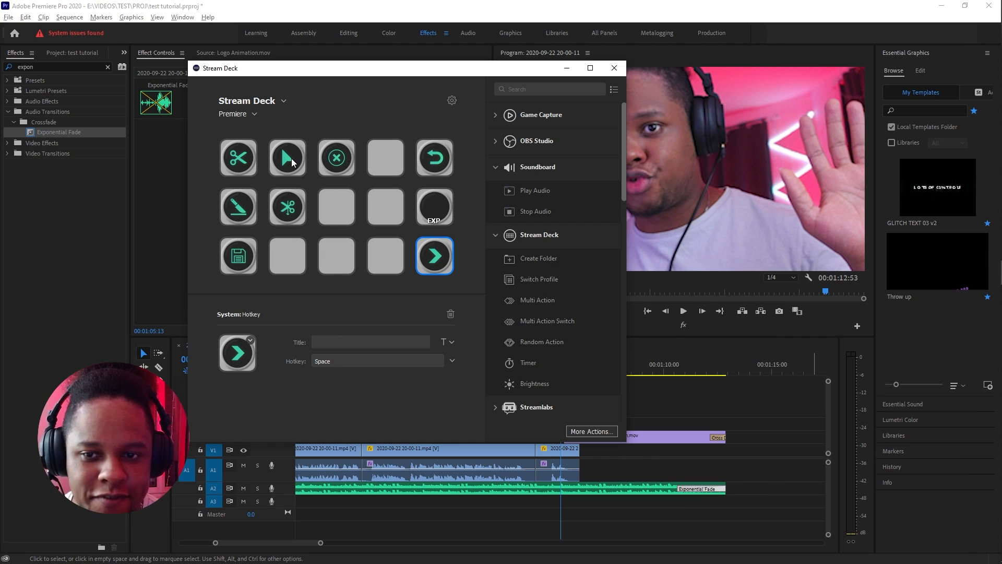
- Examine the hotkeys assigned to the scissors, arrow, circled X, blade, and split-scissors keys in the Premiere profile
left_click(239, 157)
left_click(289, 158)
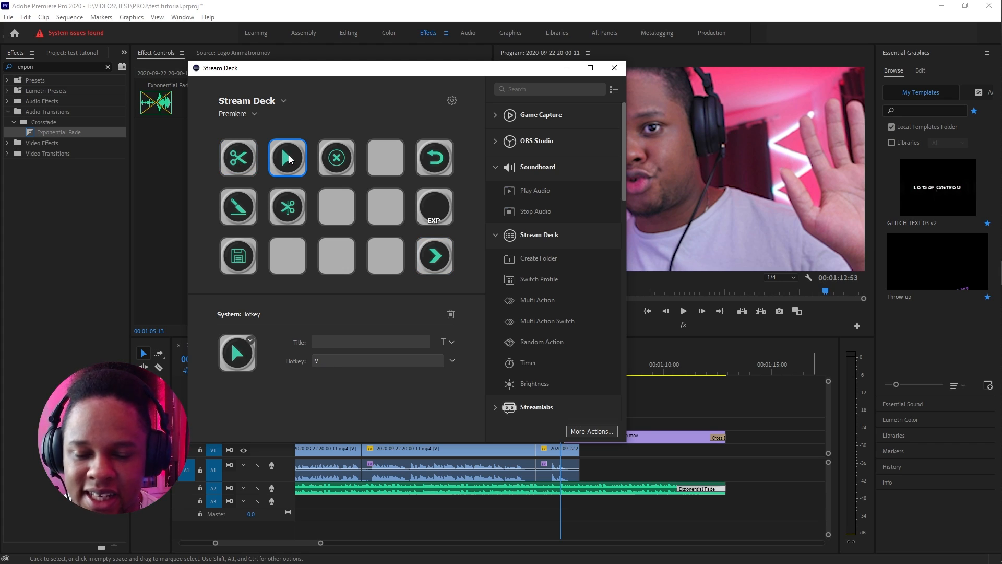
left_click(337, 160)
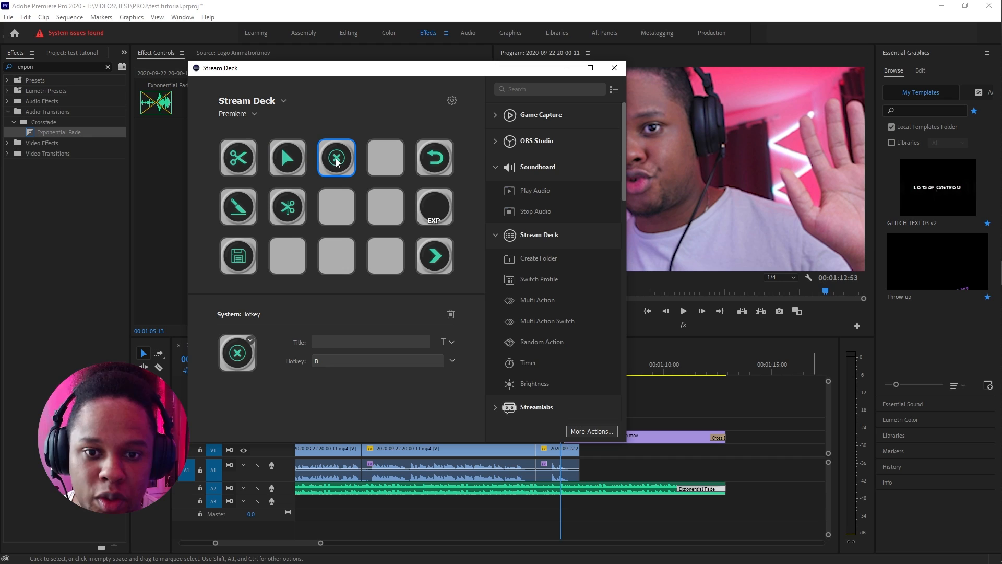
left_click(238, 217)
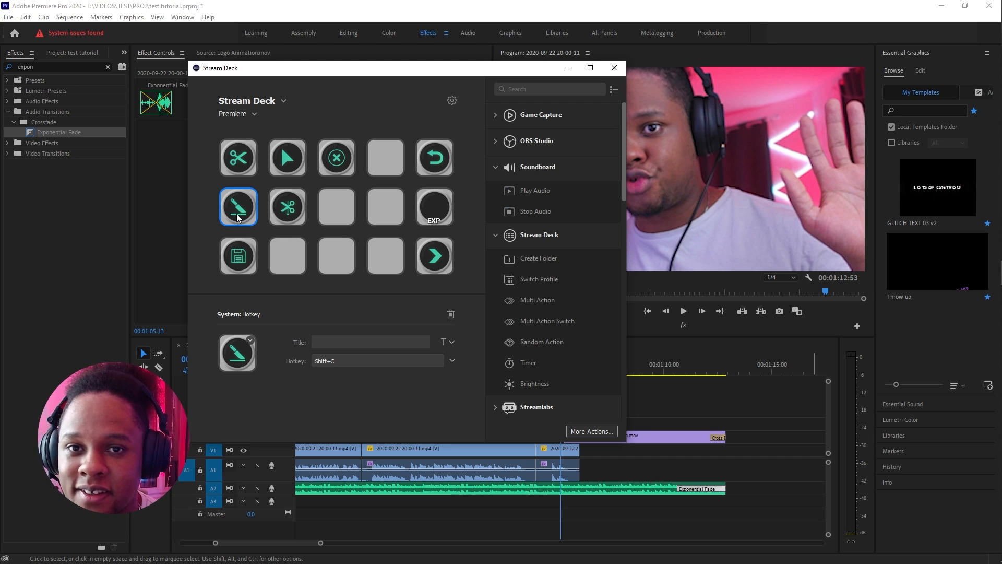
left_click(292, 207)
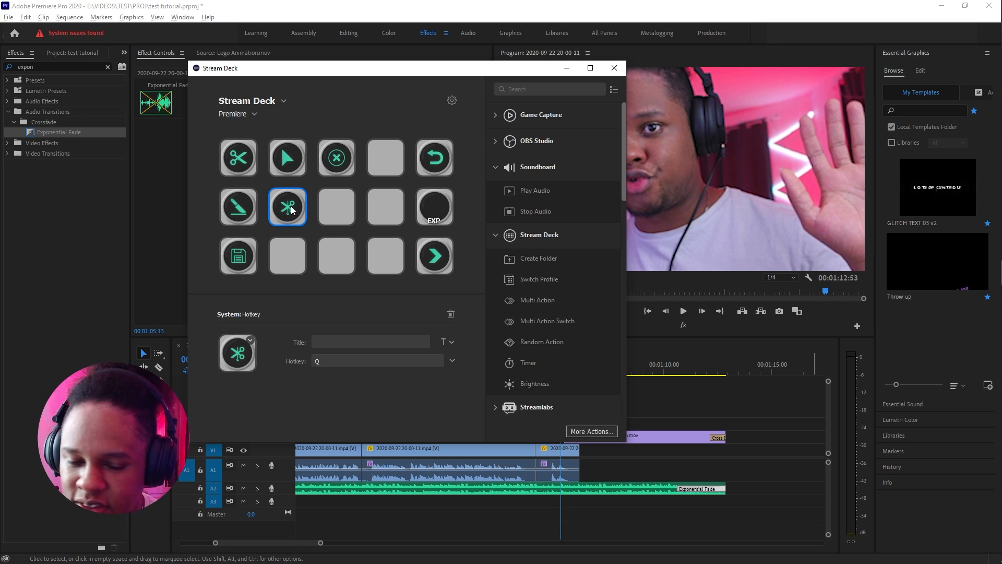
left_click(248, 166)
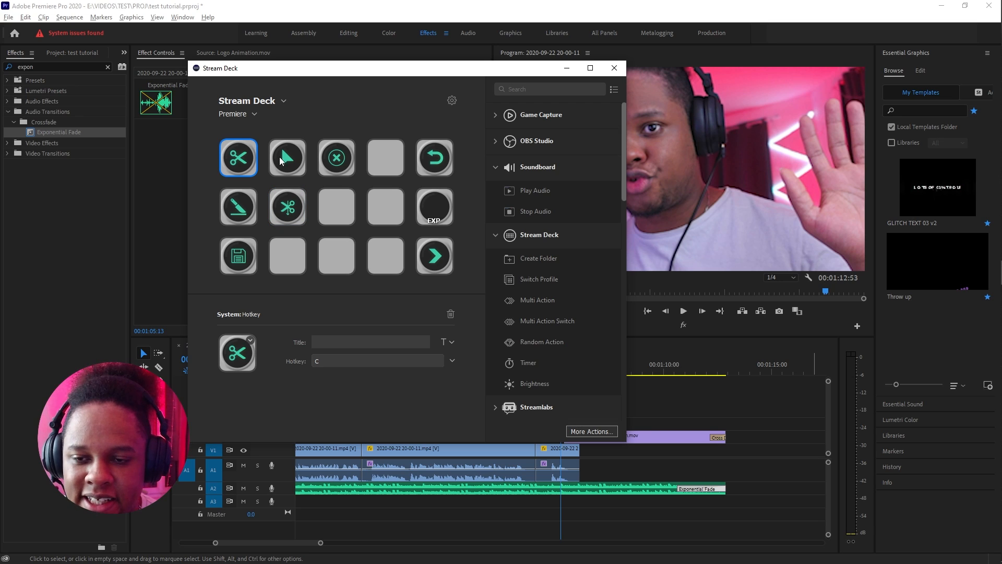
left_click(288, 160)
left_click(334, 164)
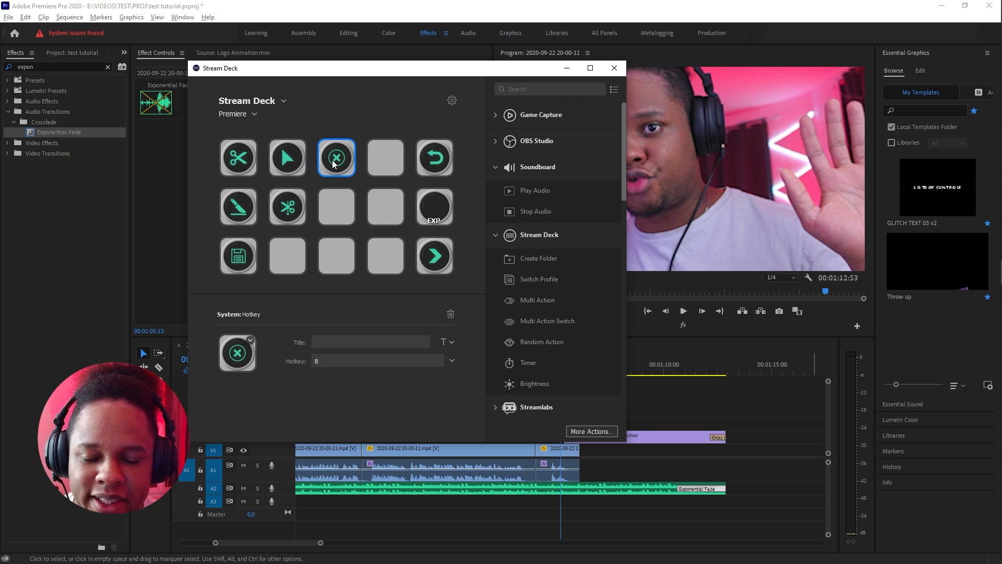
left_click(236, 206)
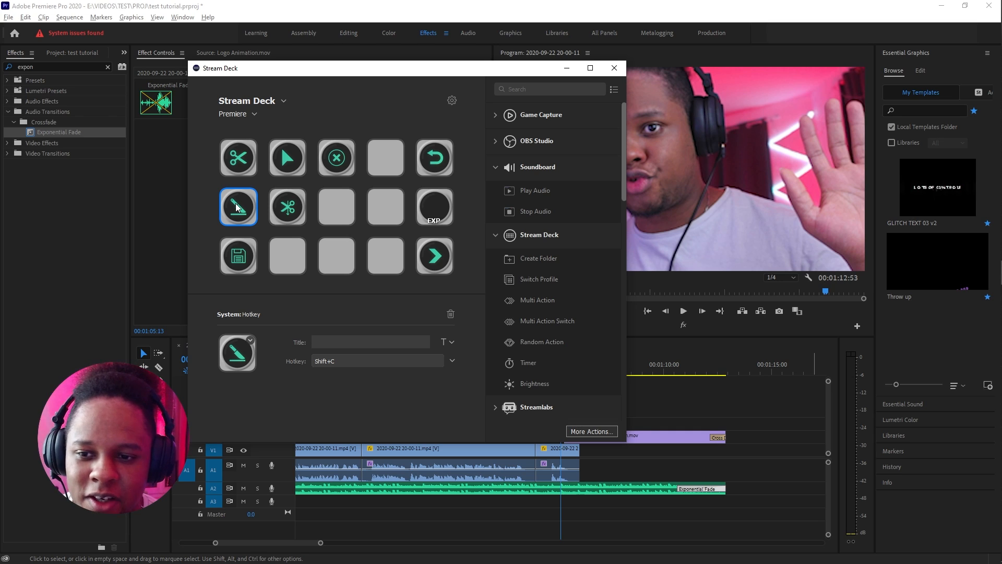
- Inspect the hotkeys assigned to the split-scissors and save keys in the Premiere profile
left_click(286, 205)
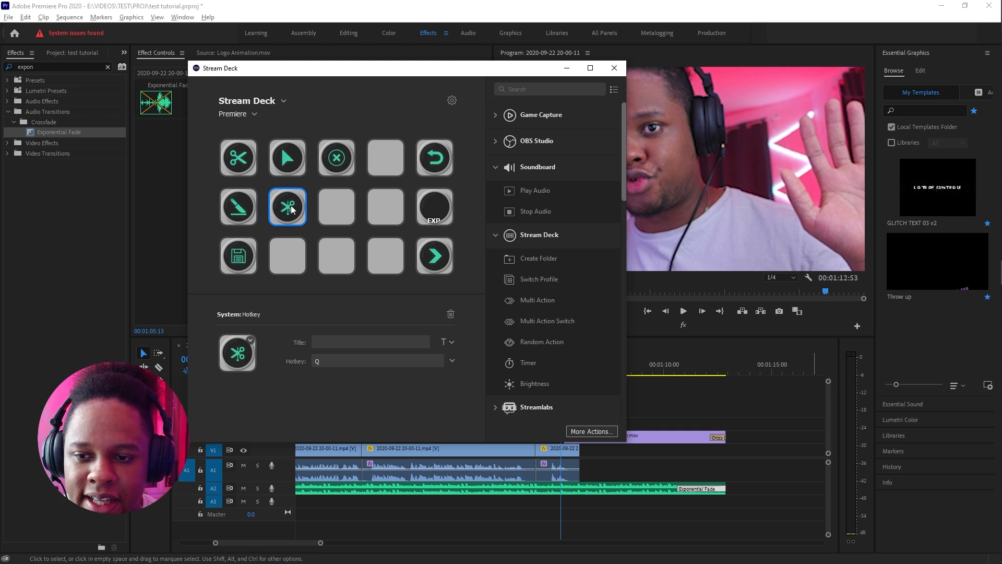
left_click(235, 264)
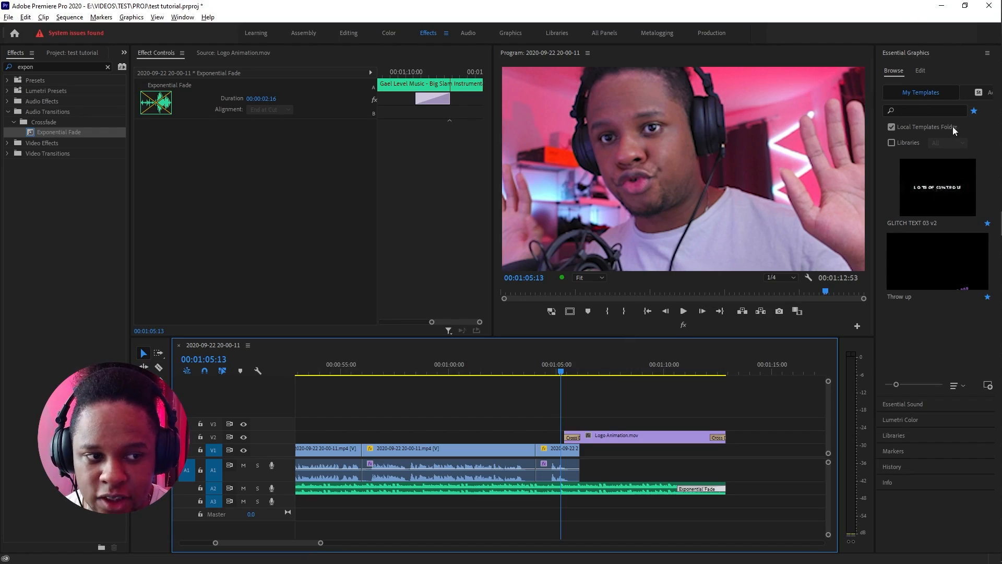
- Place the GLITCH TEXT 03 v2 template on V3, starting shortly before the logo animation, and play back the title
left_click_drag(929, 191, 525, 429)
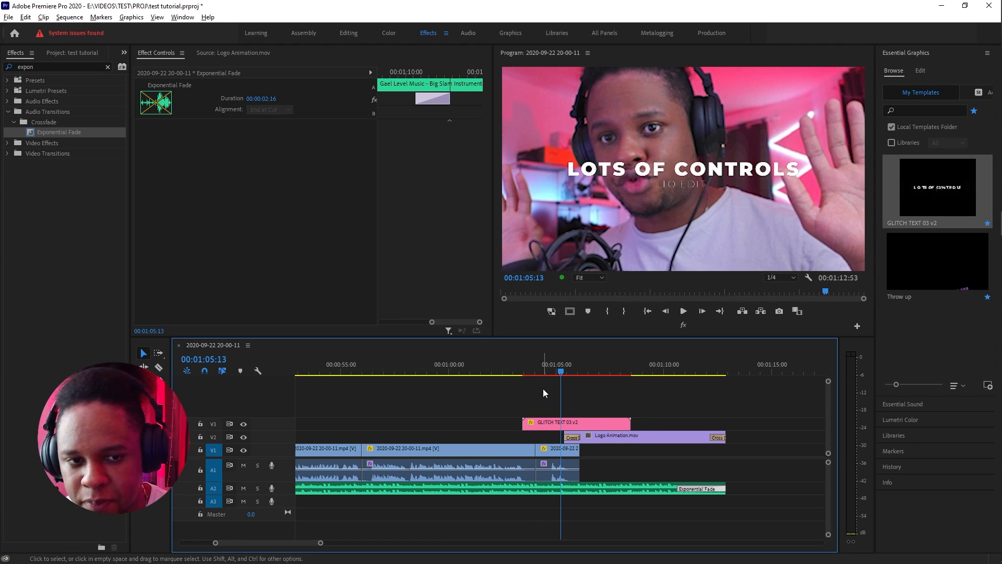
left_click(531, 366)
left_click_drag(531, 371, 528, 372)
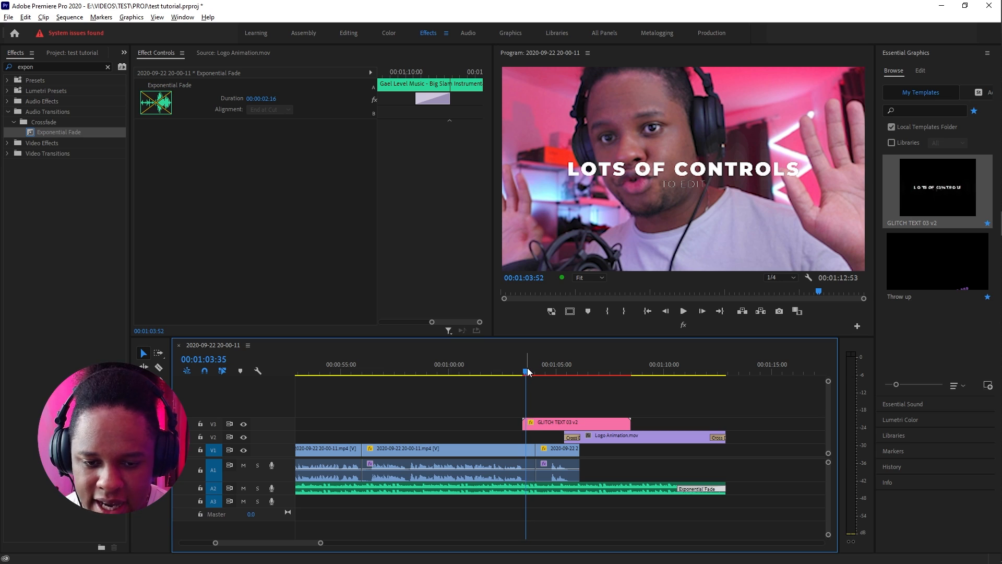
key("space")
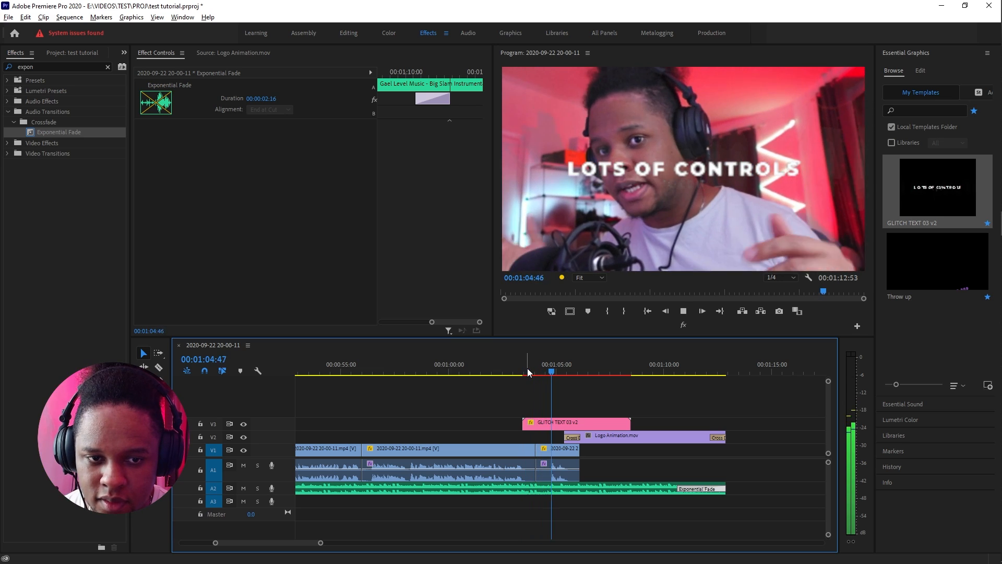
key("space")
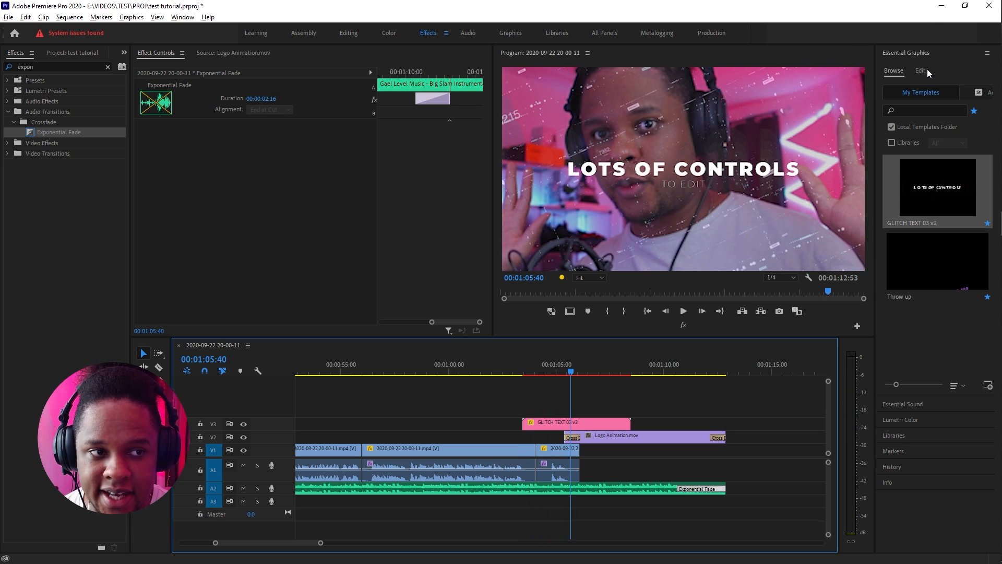
- Place the Throw up template on V4 above the glitch title, starting at 00:01:05:40, and play it back
left_click(922, 72)
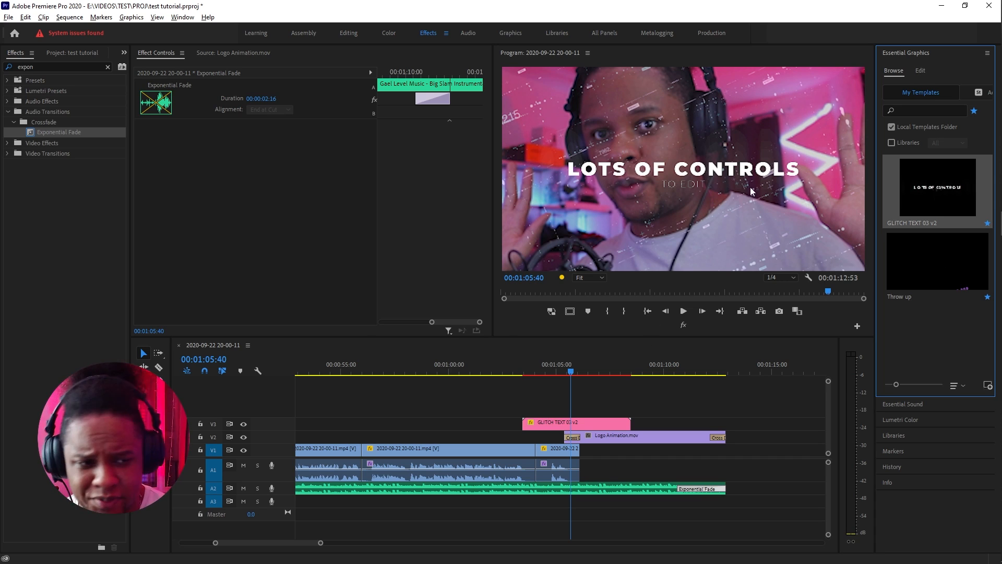
mouse_move(929, 302)
left_click_drag(929, 302, 572, 368)
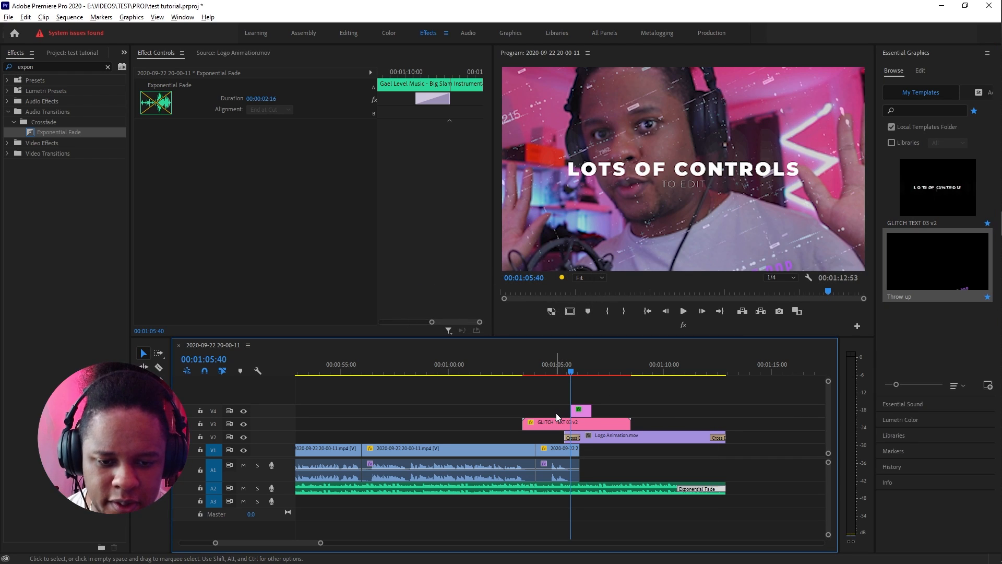
key("space")
key("space")
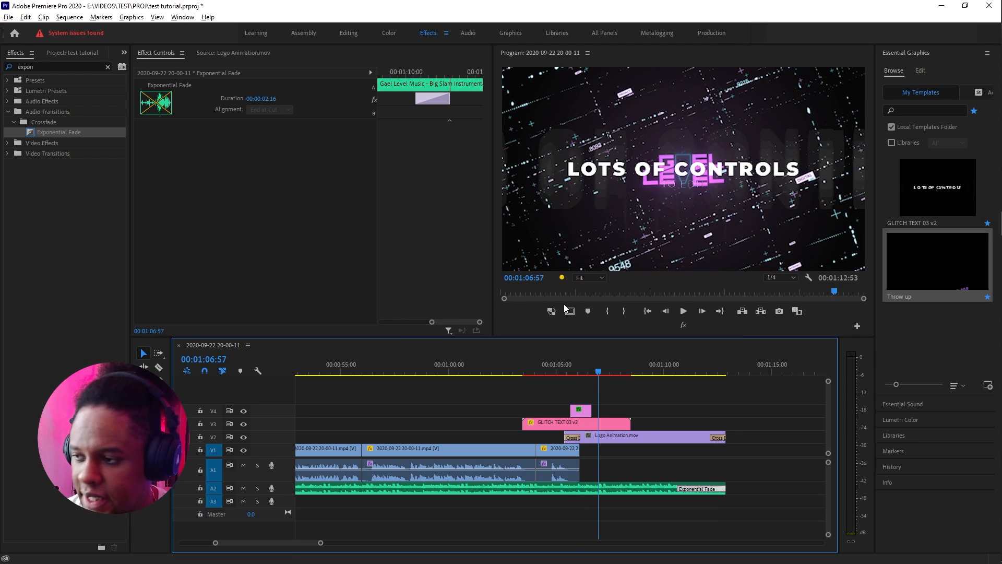